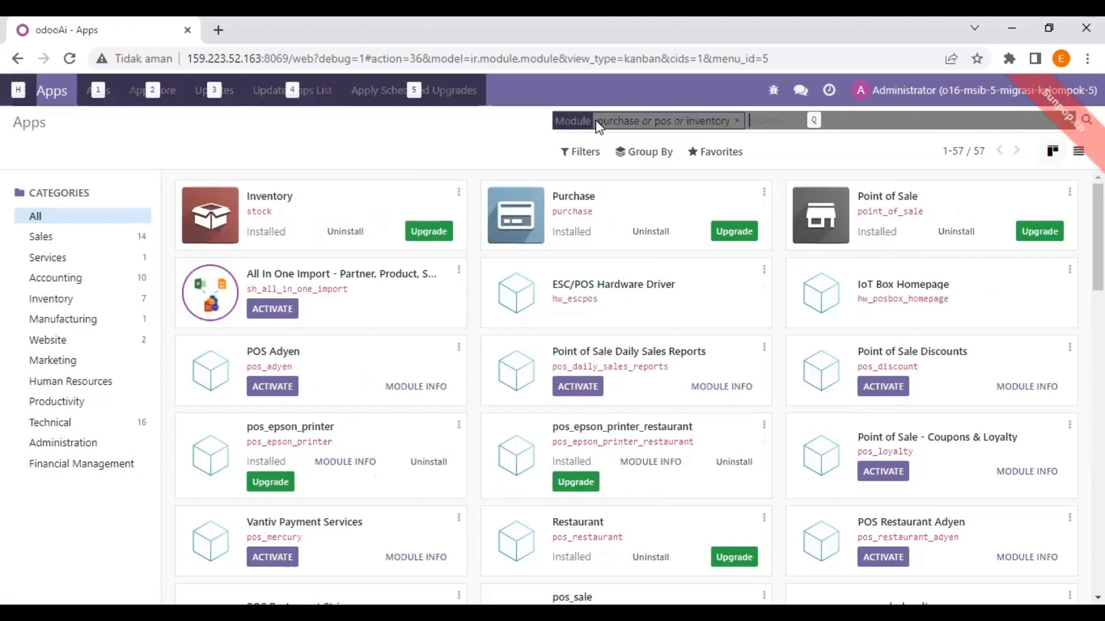
Add accounting, sales and contact to the Apps Module search filter alongside purchase, pos and inventory
key(alt+Tab)
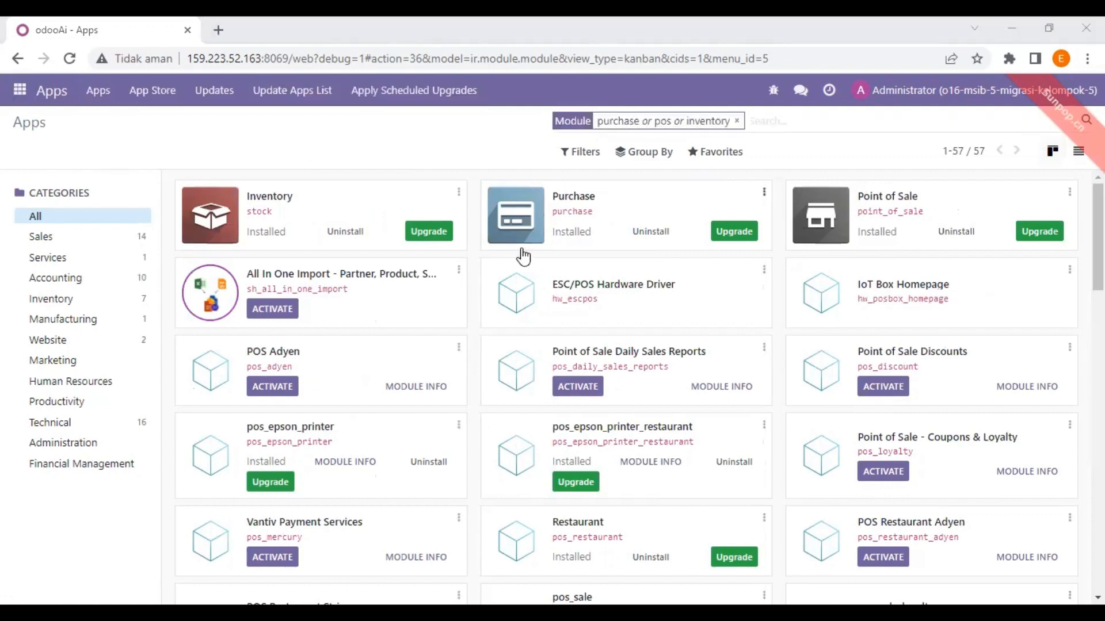
text(accounting)
key(Return)
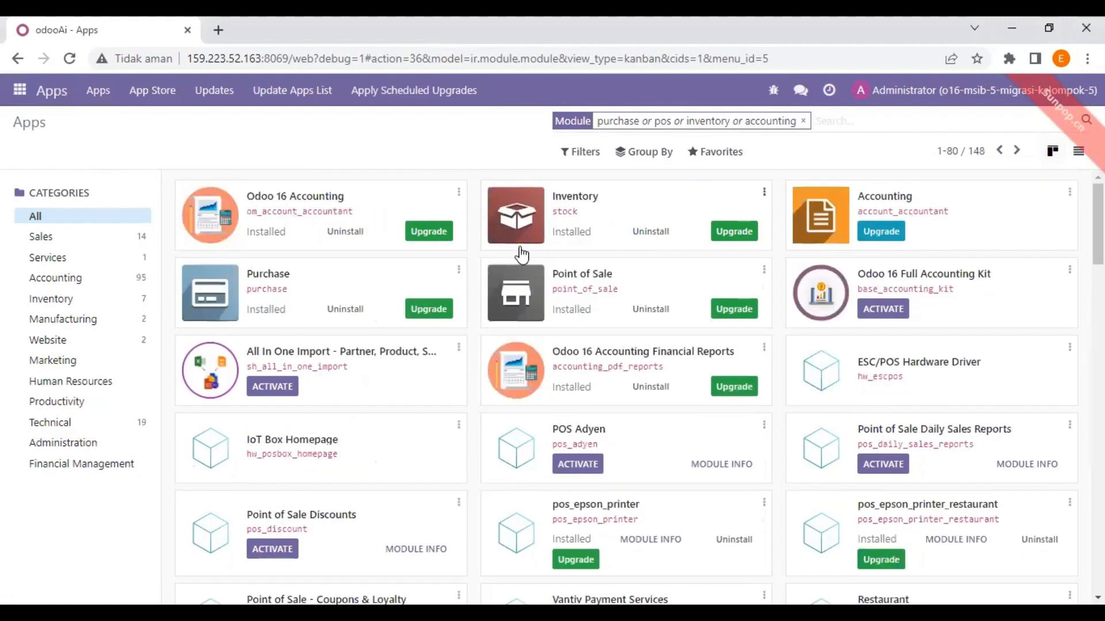
key(alt)
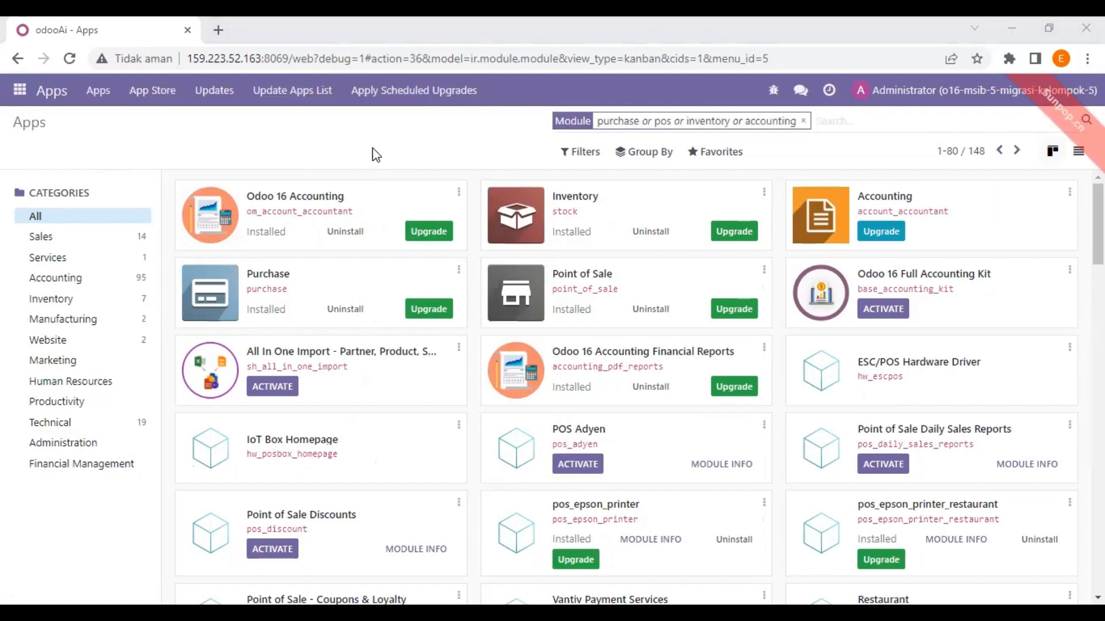
text(sales)
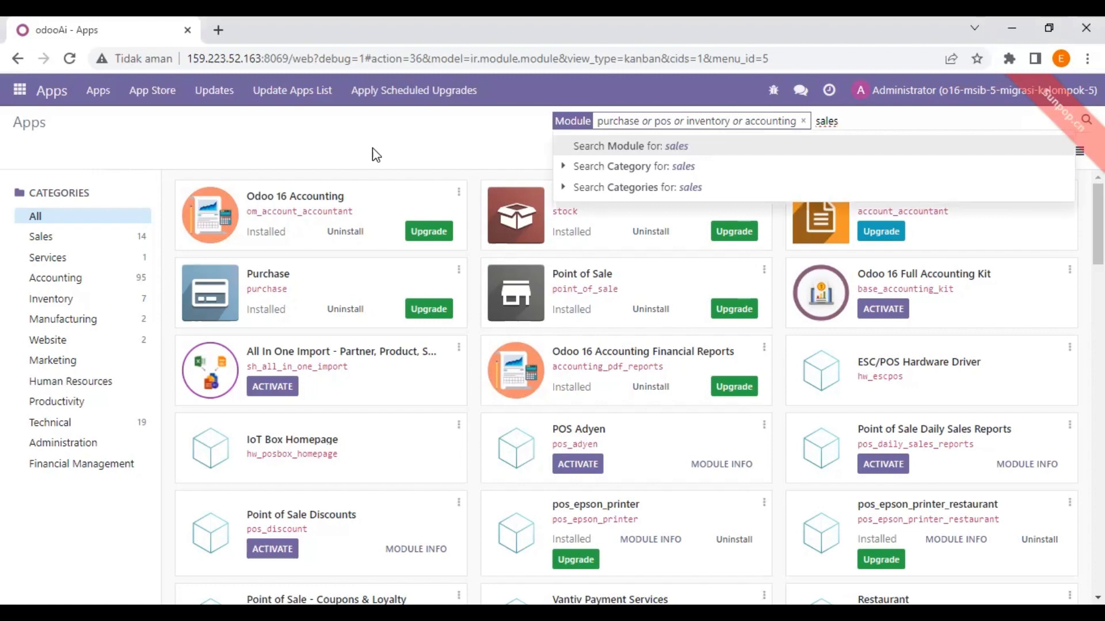
key(Return)
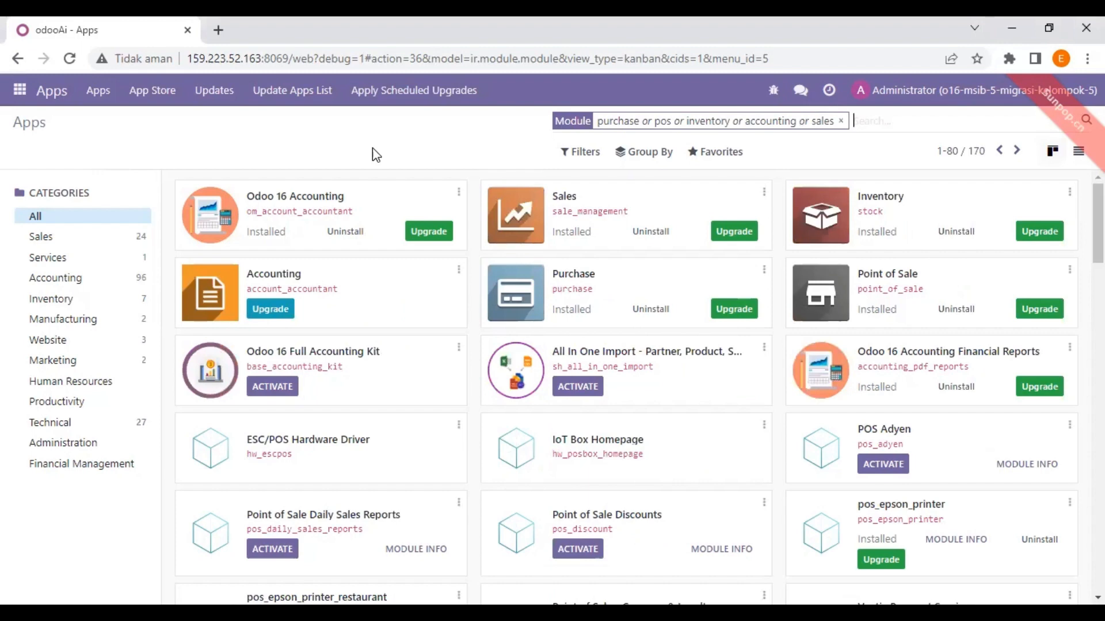
text(contac)
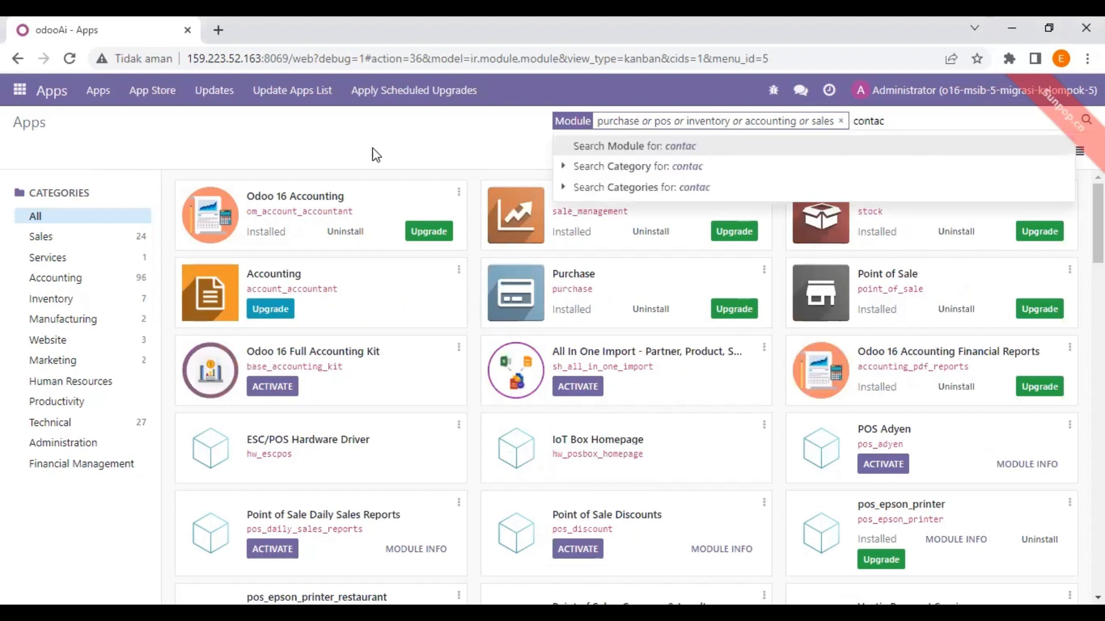
text(t)
key(Return)
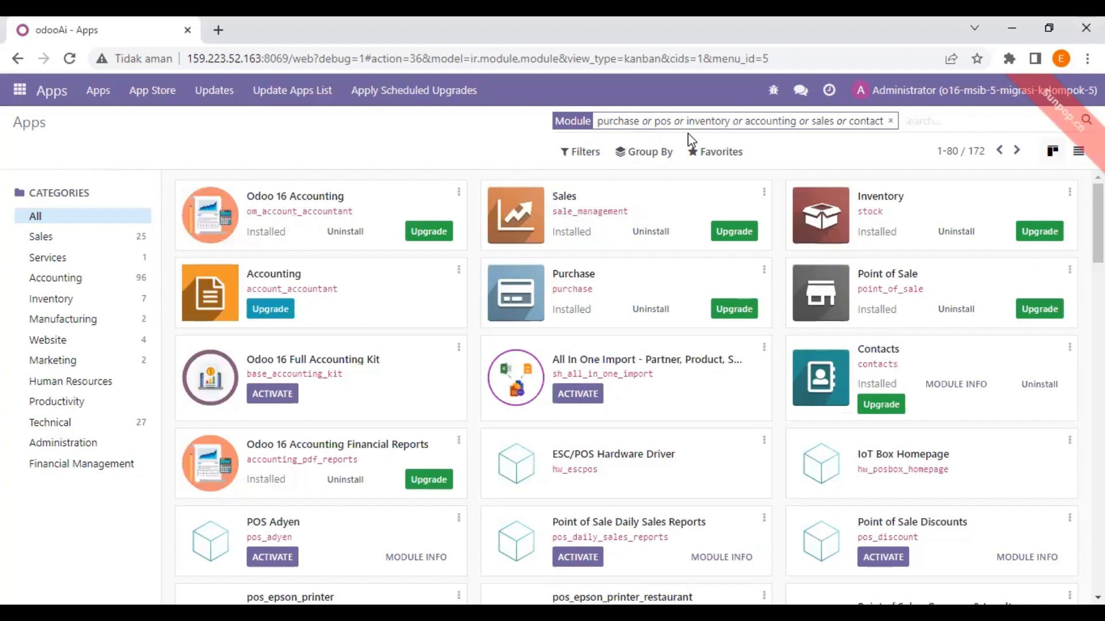
Clear the module filter and open the Administrator user from Settings > Users & Companies > Users
click(891, 120)
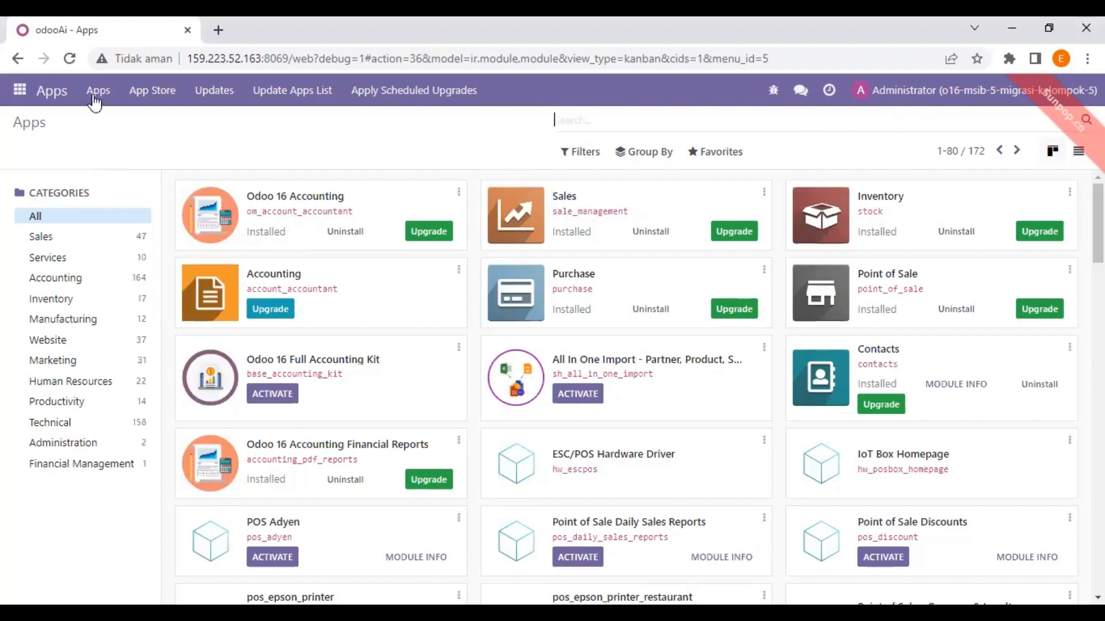
click(19, 91)
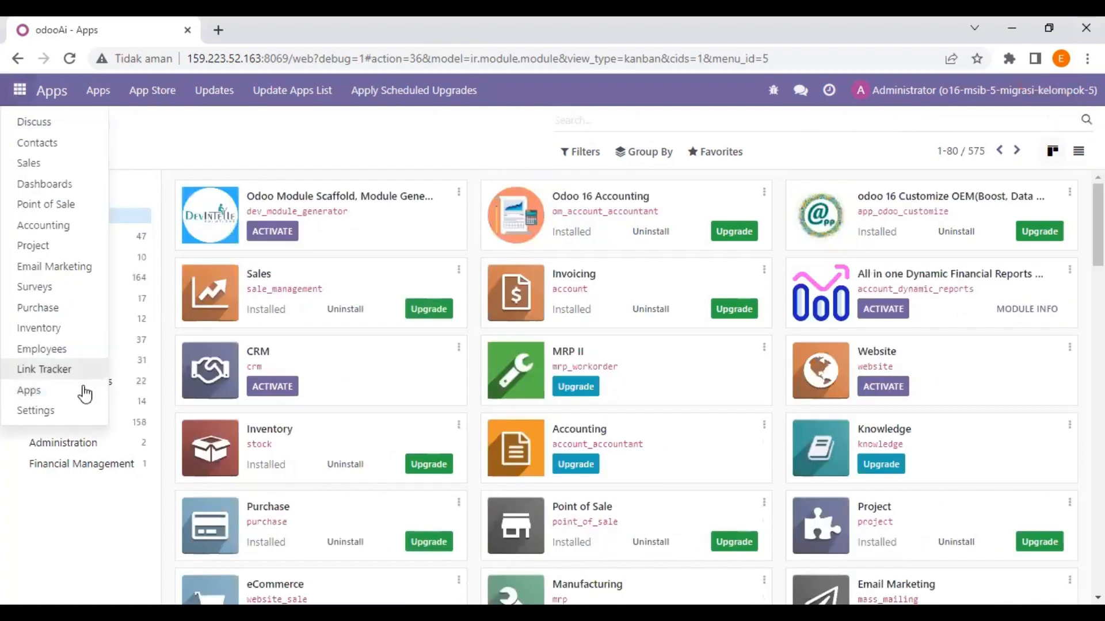
click(81, 410)
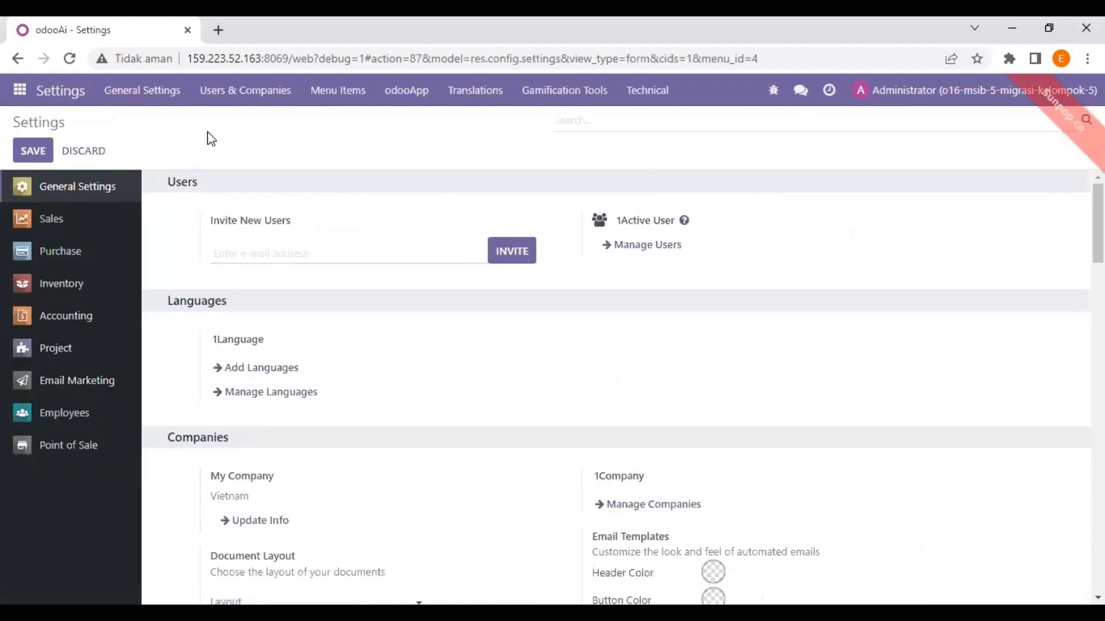
click(245, 92)
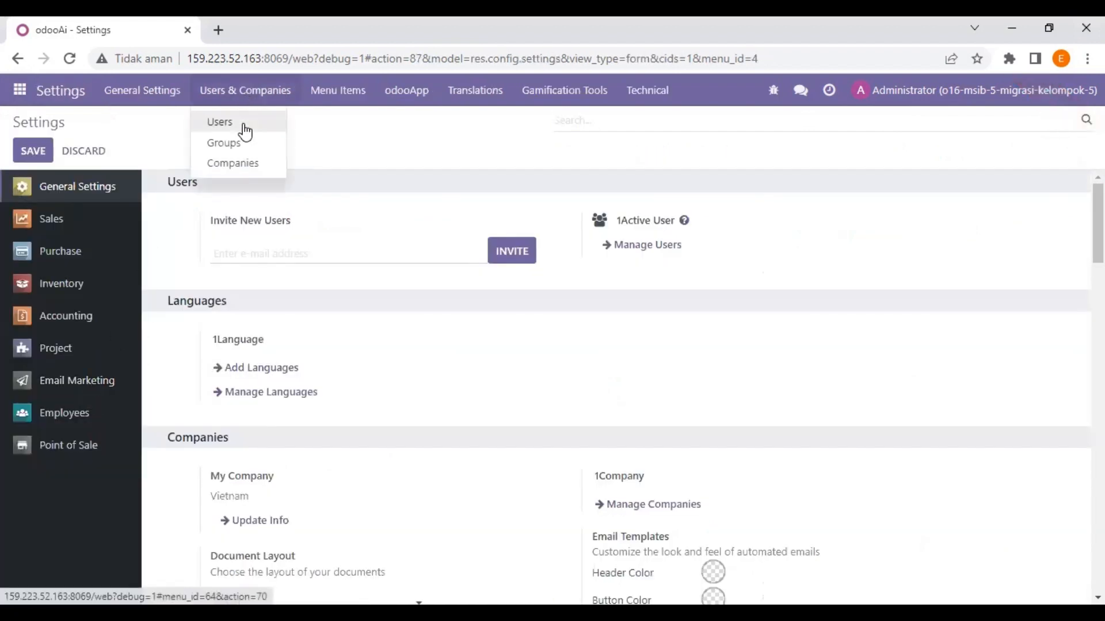
click(244, 130)
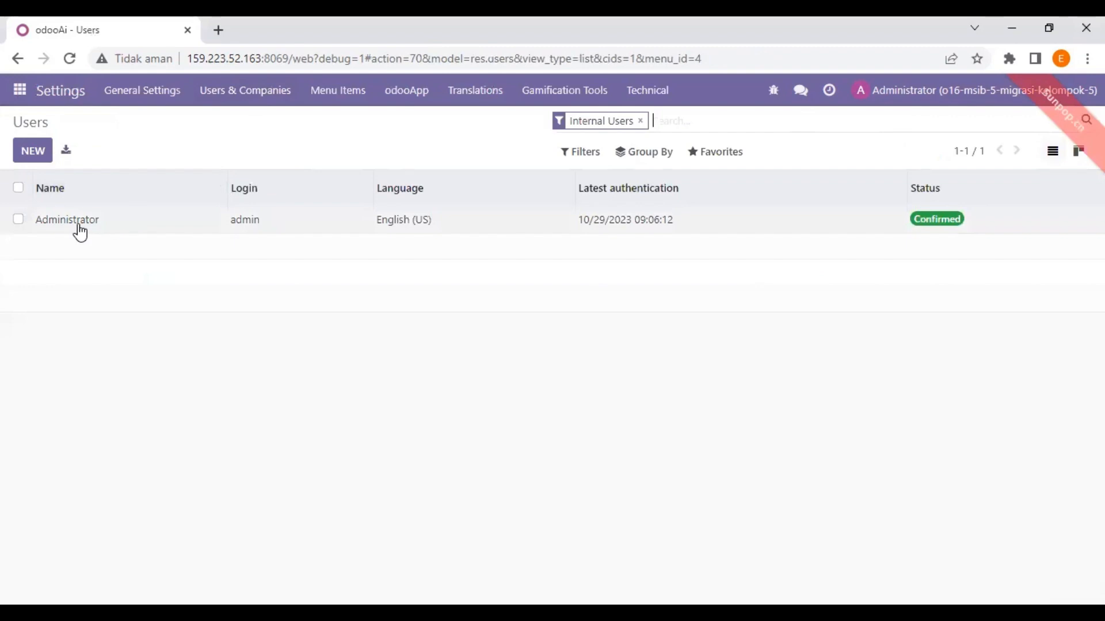
click(80, 230)
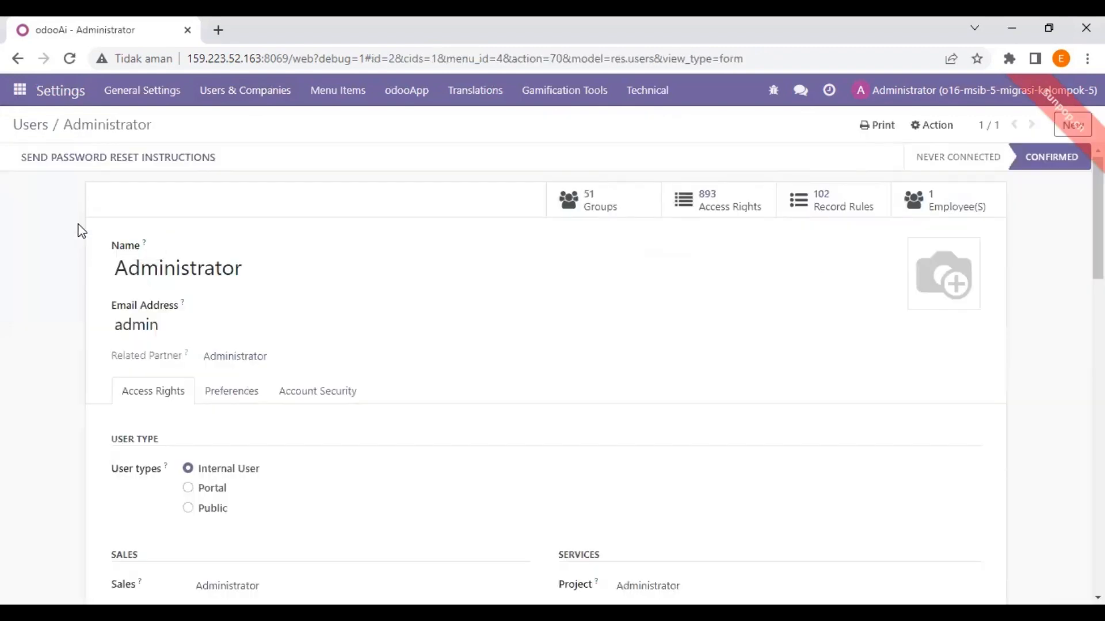
Scroll through the Administrator's access rights: 51 groups, 893 access rights and 102 record rules
scroll(283, 309, down, 10)
scroll(288, 308, down, 7)
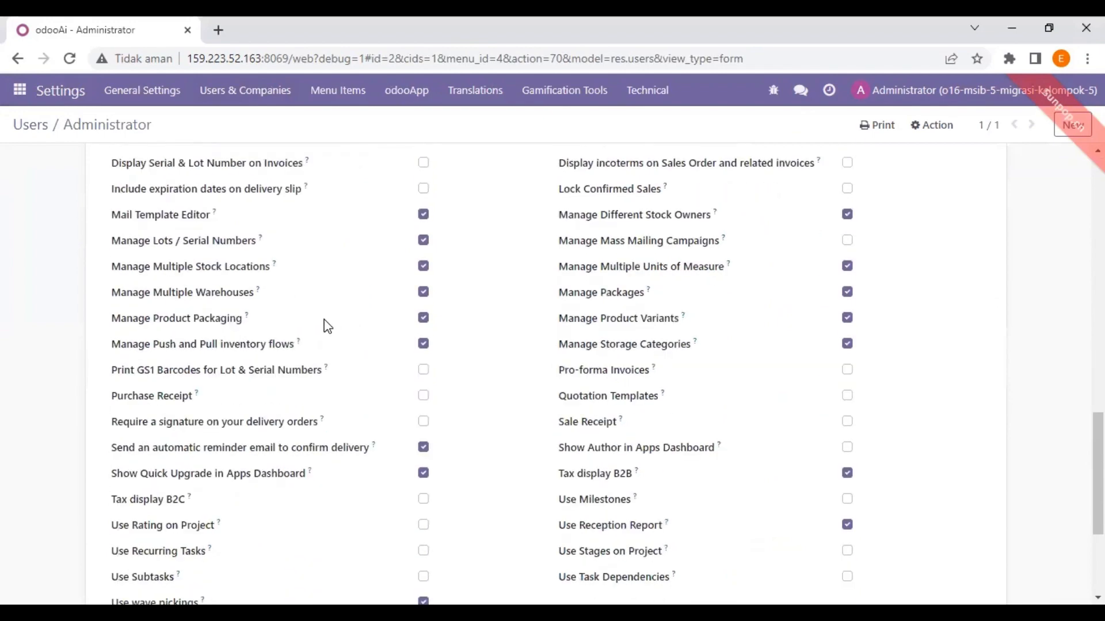
scroll(327, 325, up, 7)
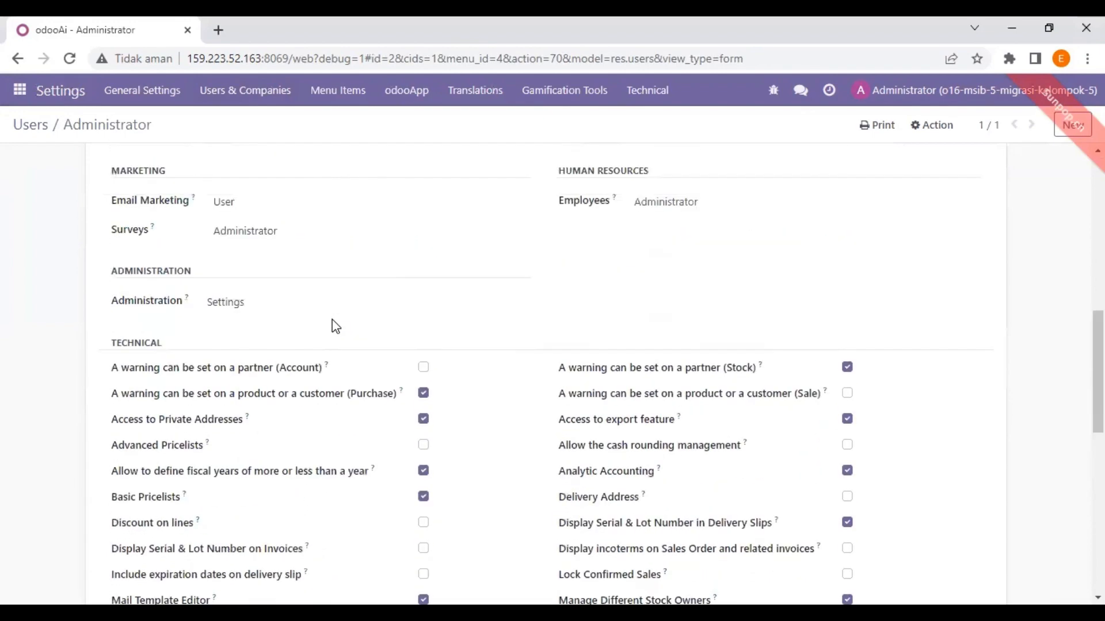
scroll(334, 326, down, 7)
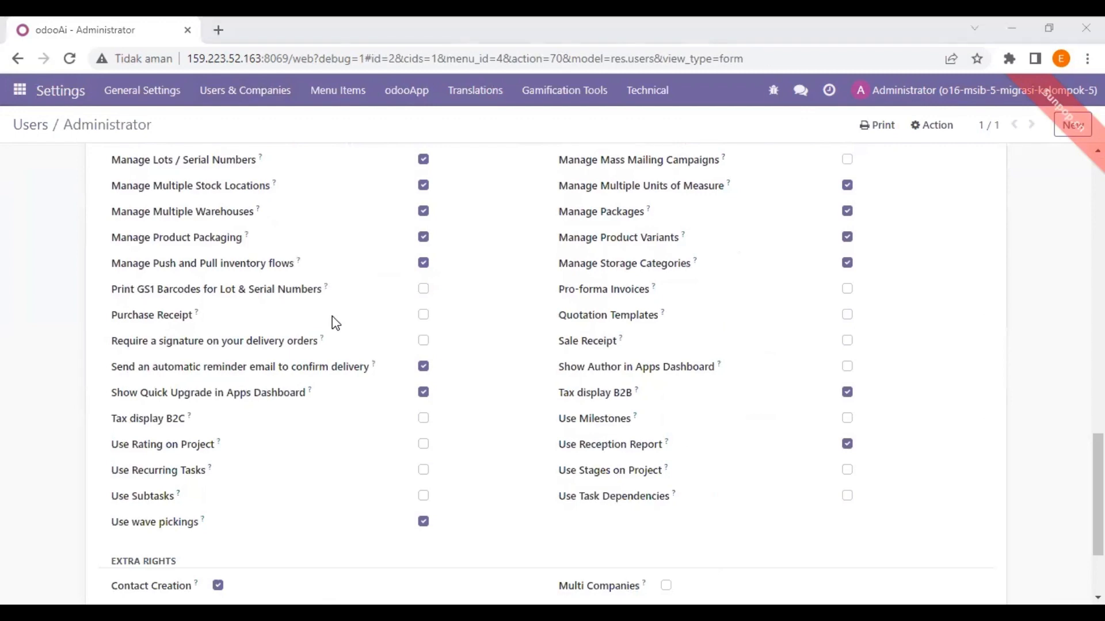
scroll(331, 325, up, 1)
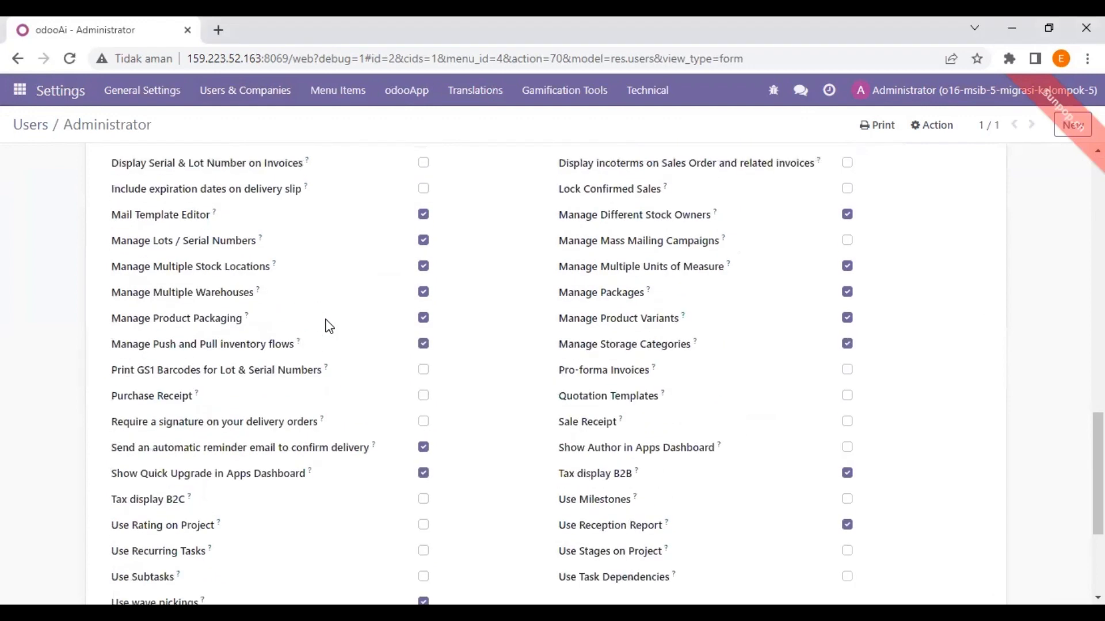
scroll(320, 320, up, 2)
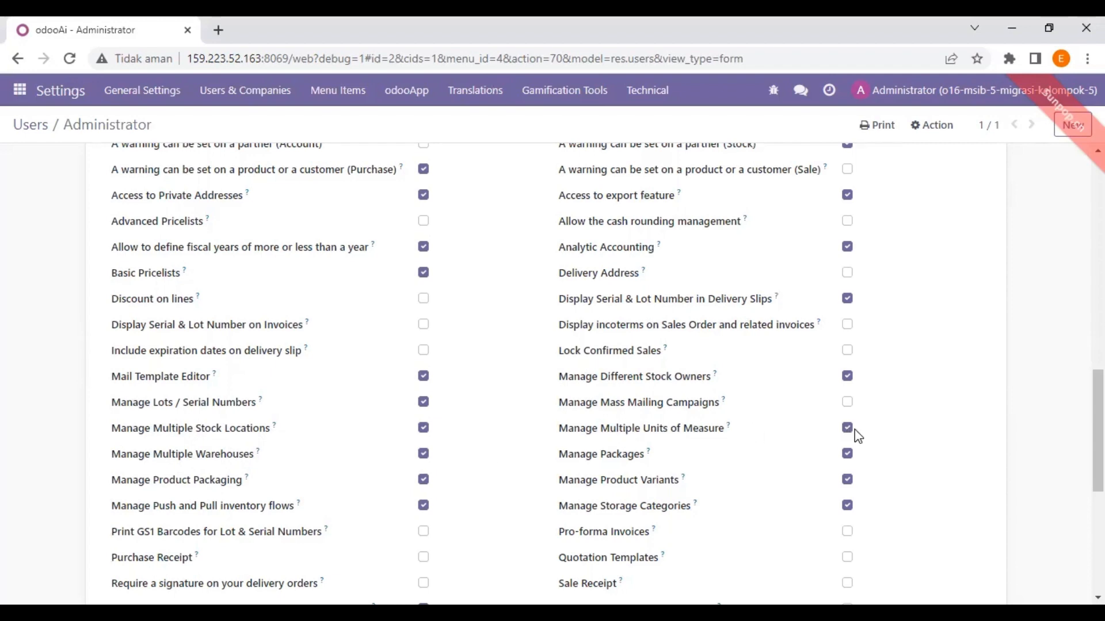
scroll(470, 402, up, 10)
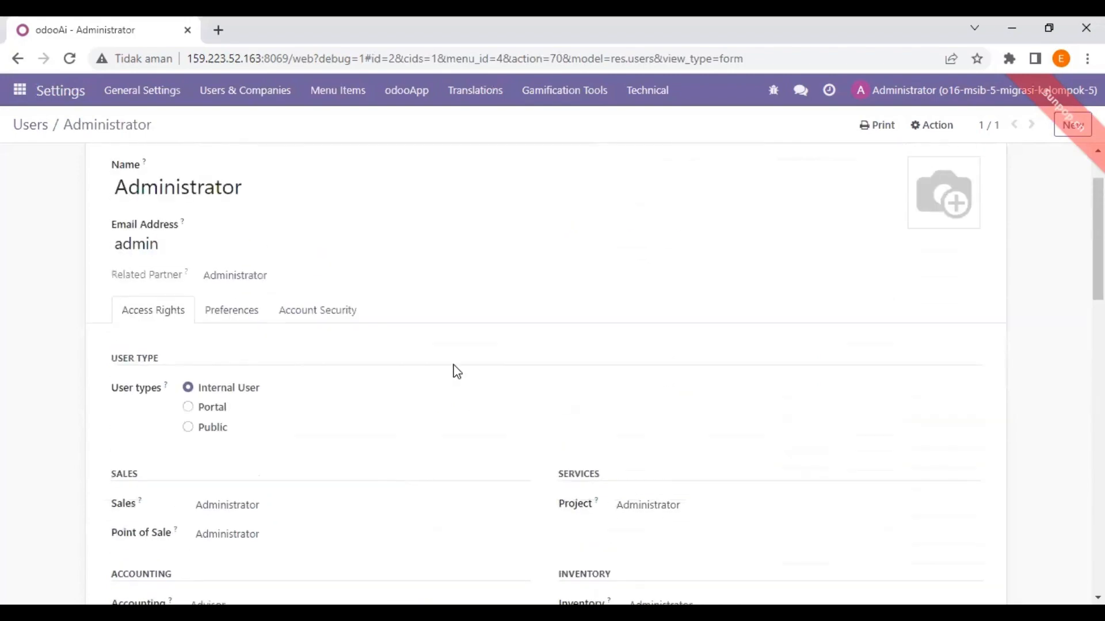
scroll(496, 247, down, 8)
scroll(493, 256, down, 4)
scroll(387, 252, up, 4)
scroll(389, 254, down, 6)
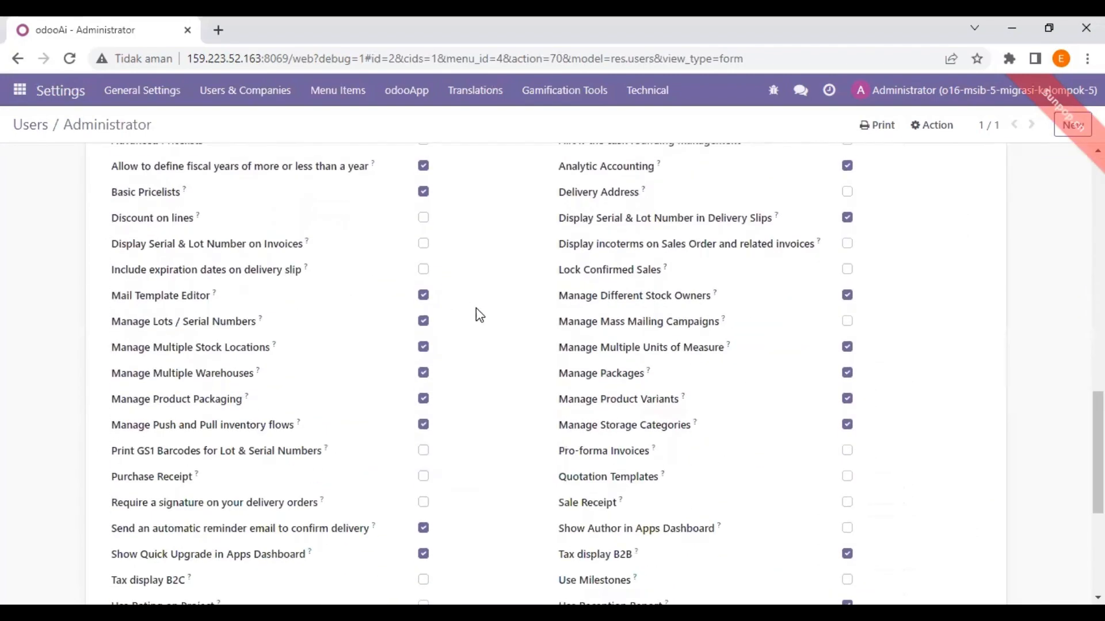
scroll(193, 205, up, 10)
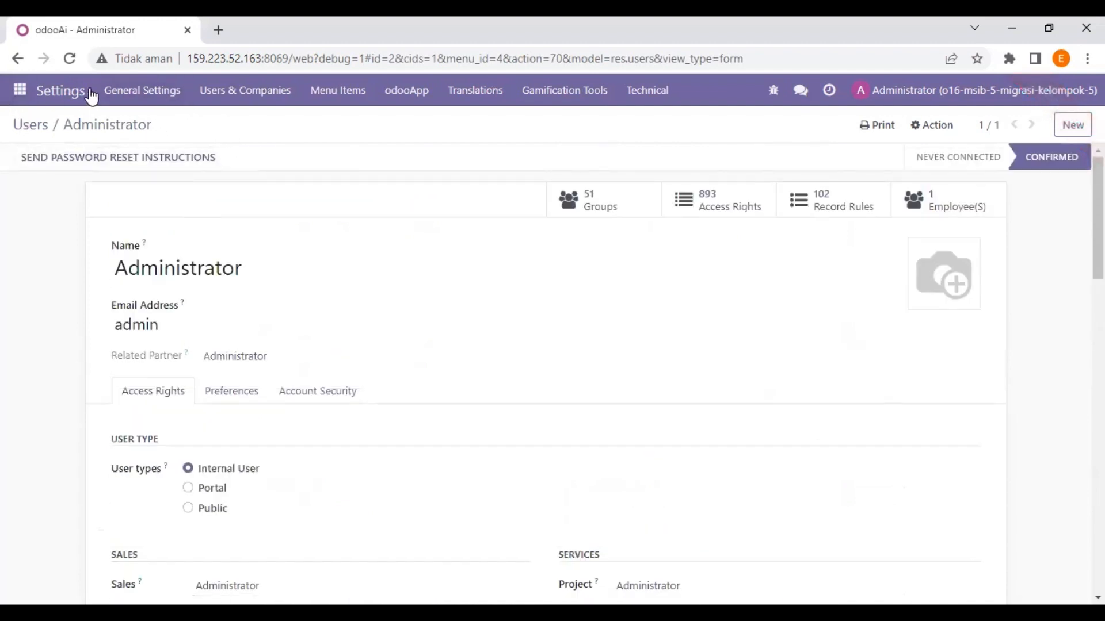
Open My Company under Users & Companies > Companies and check its Vietnam country and VND currency
click(245, 90)
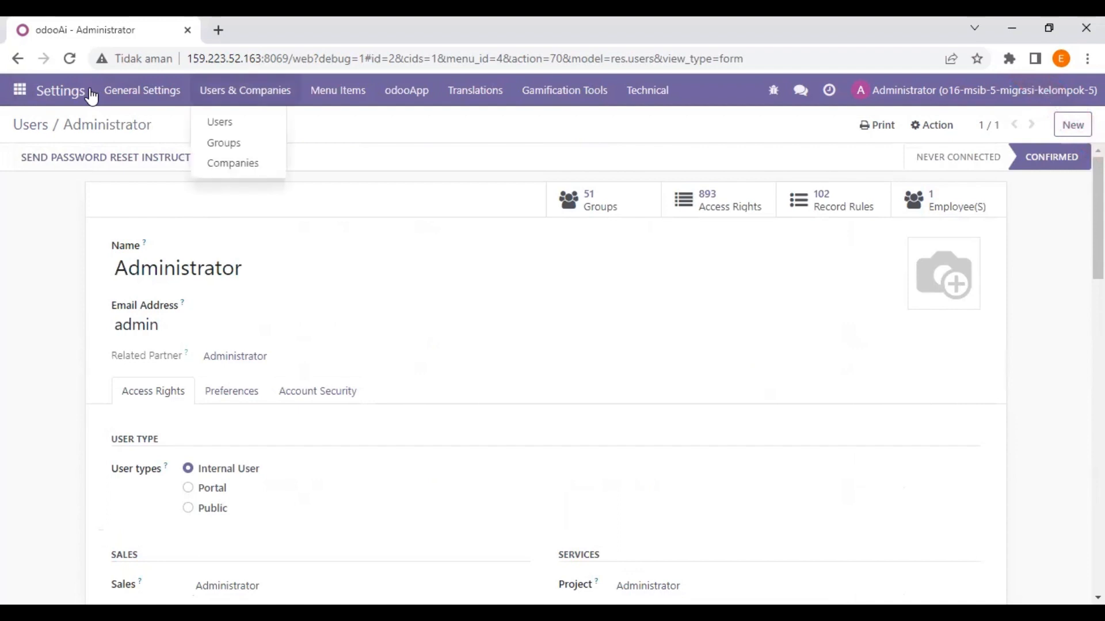
click(237, 164)
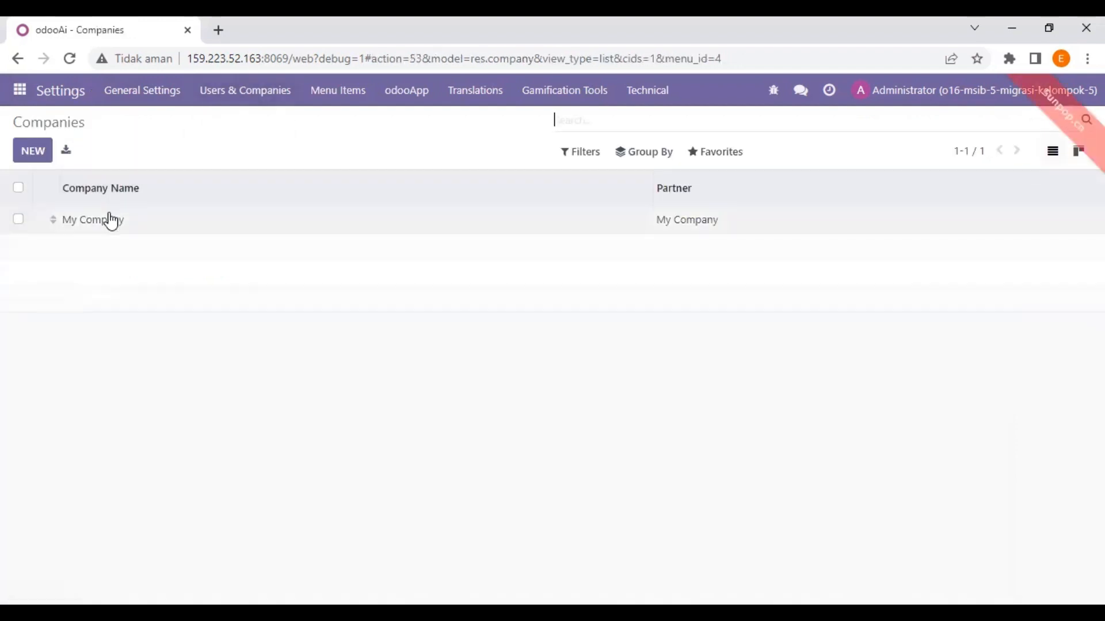
click(111, 220)
scroll(202, 244, down, 3)
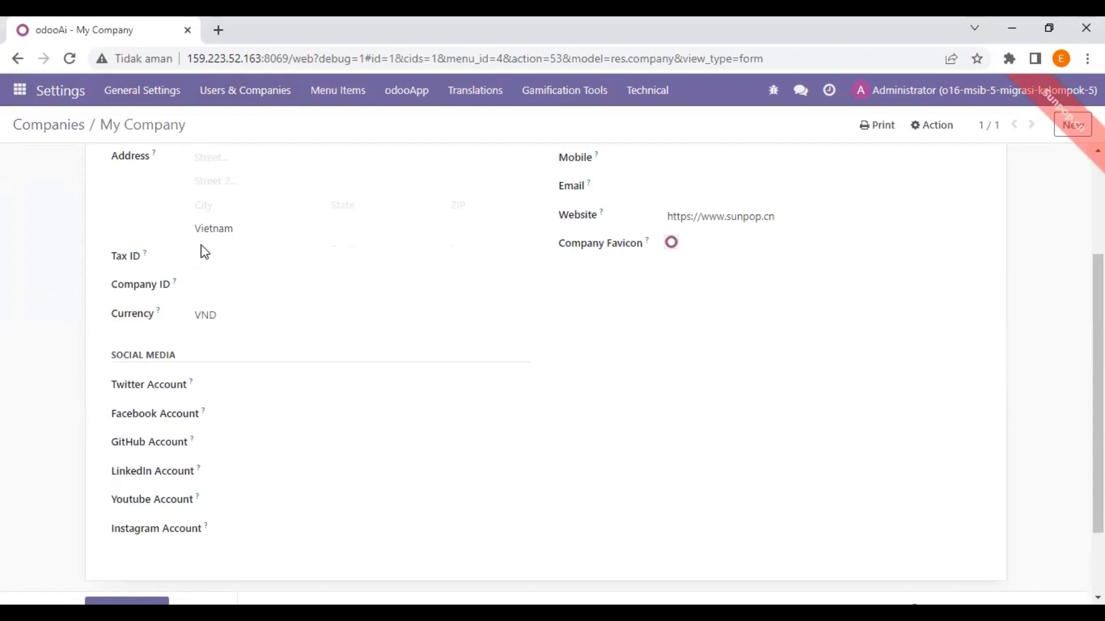
scroll(203, 249, up, 2)
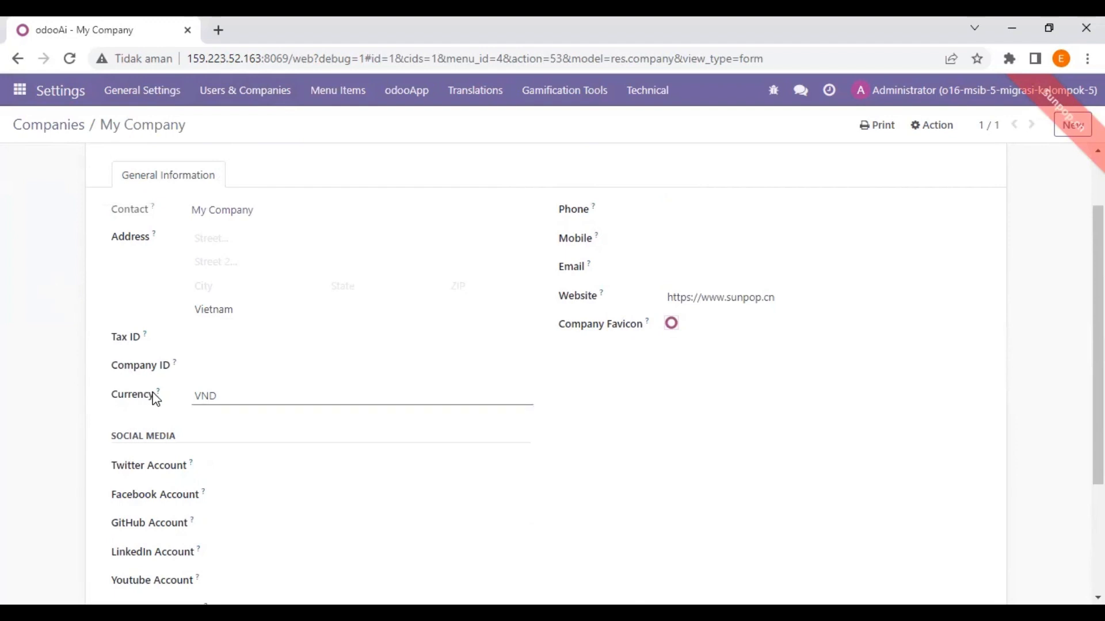
mouse_move(157, 396)
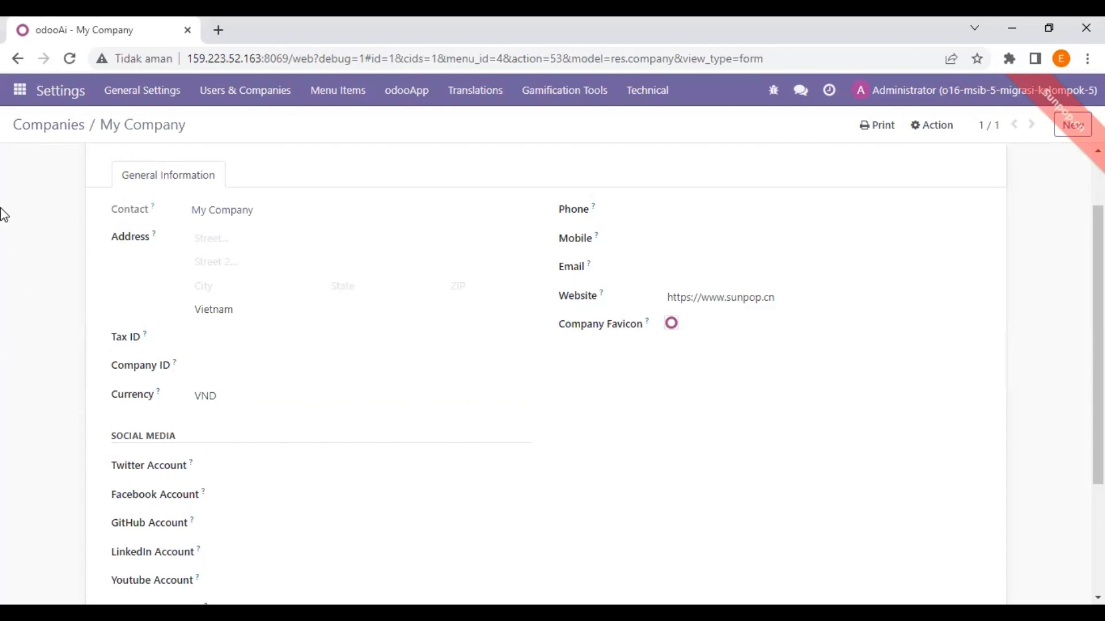
scroll(2, 216, up, 2)
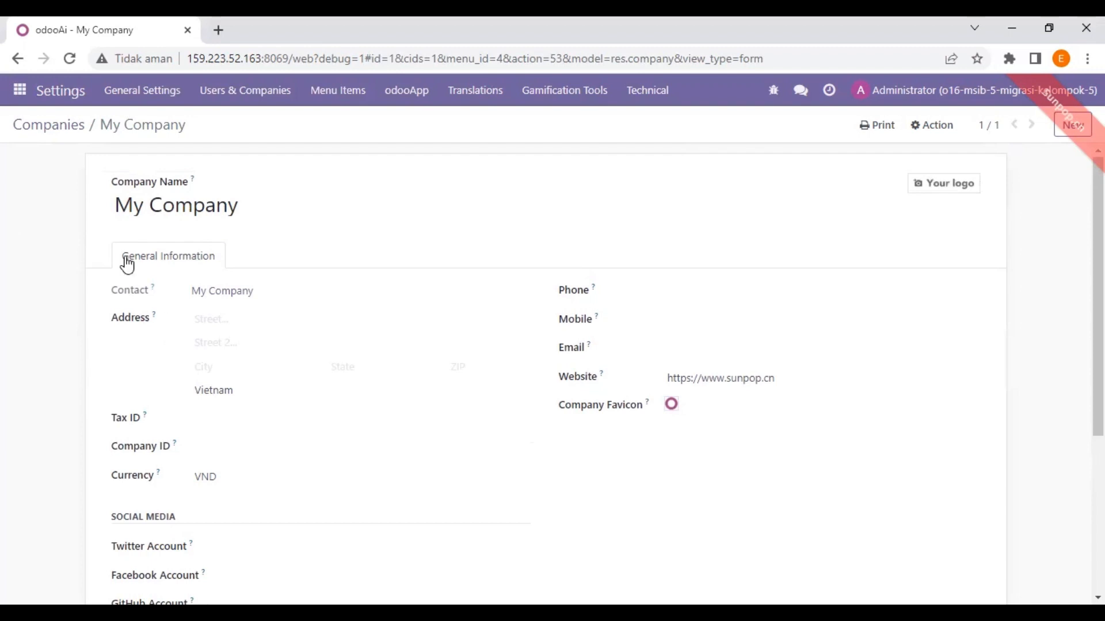
click(21, 99)
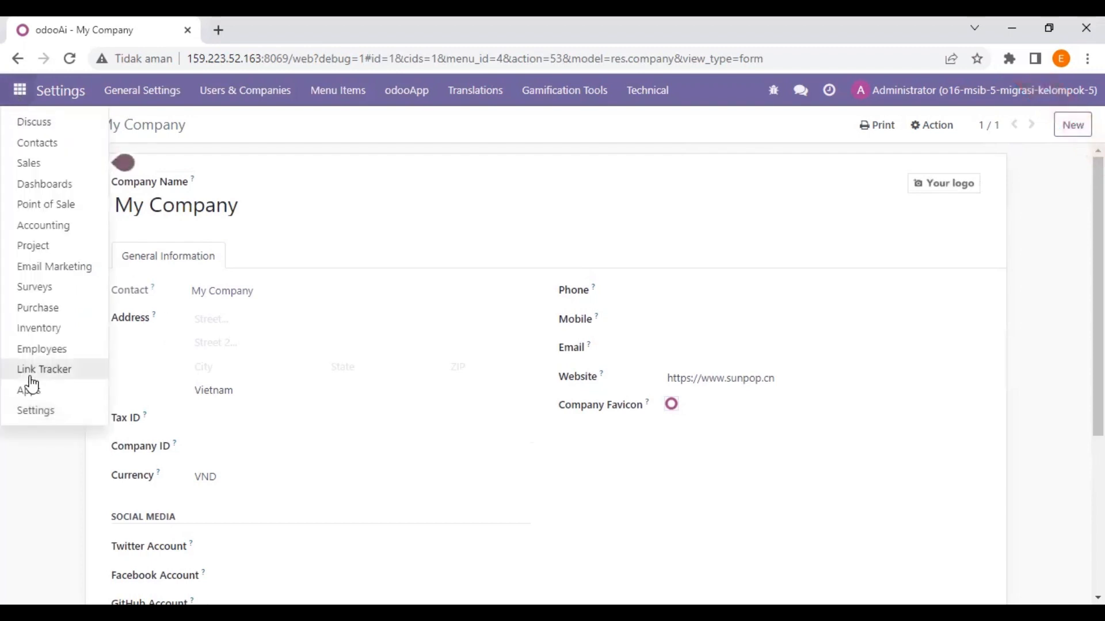
Review the Purchase settings for order approval, warnings, variants and product packagings, then save
click(33, 411)
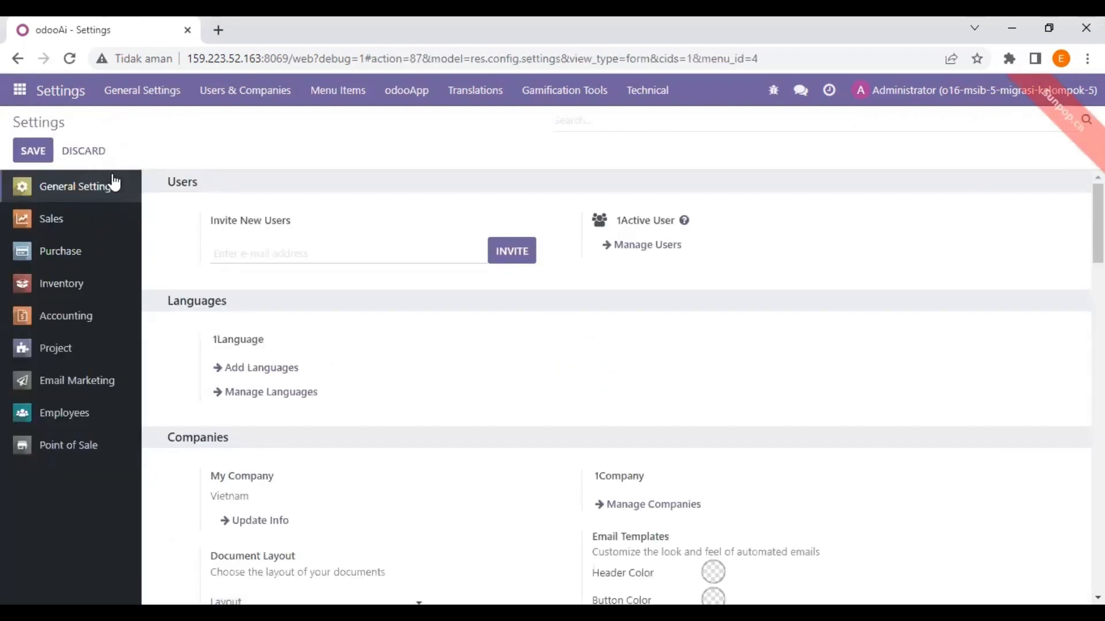
key(alt)
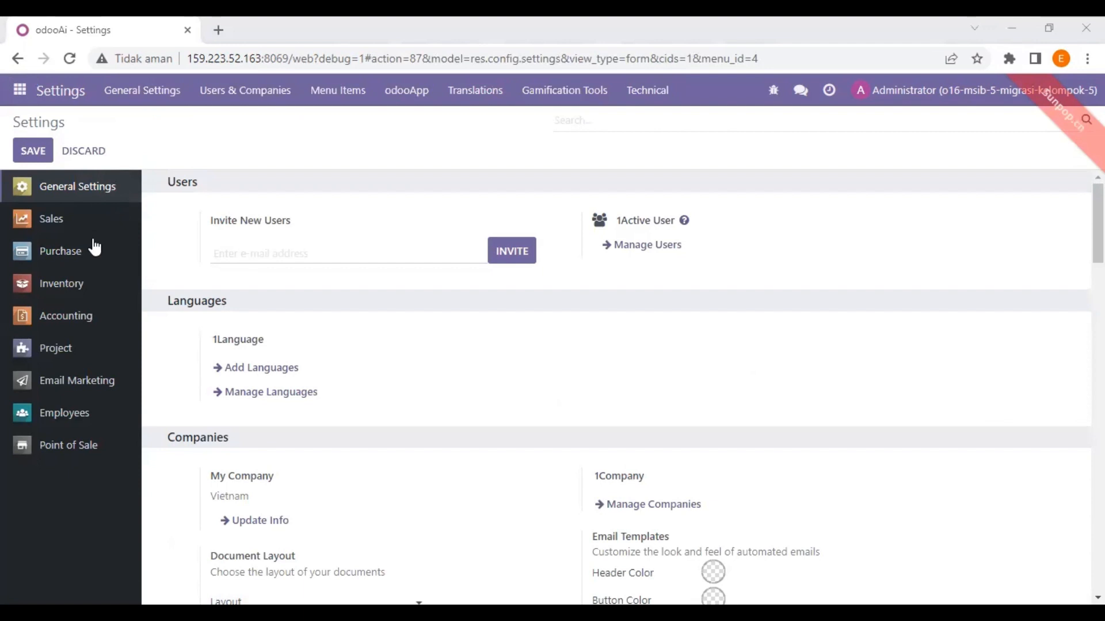
click(79, 252)
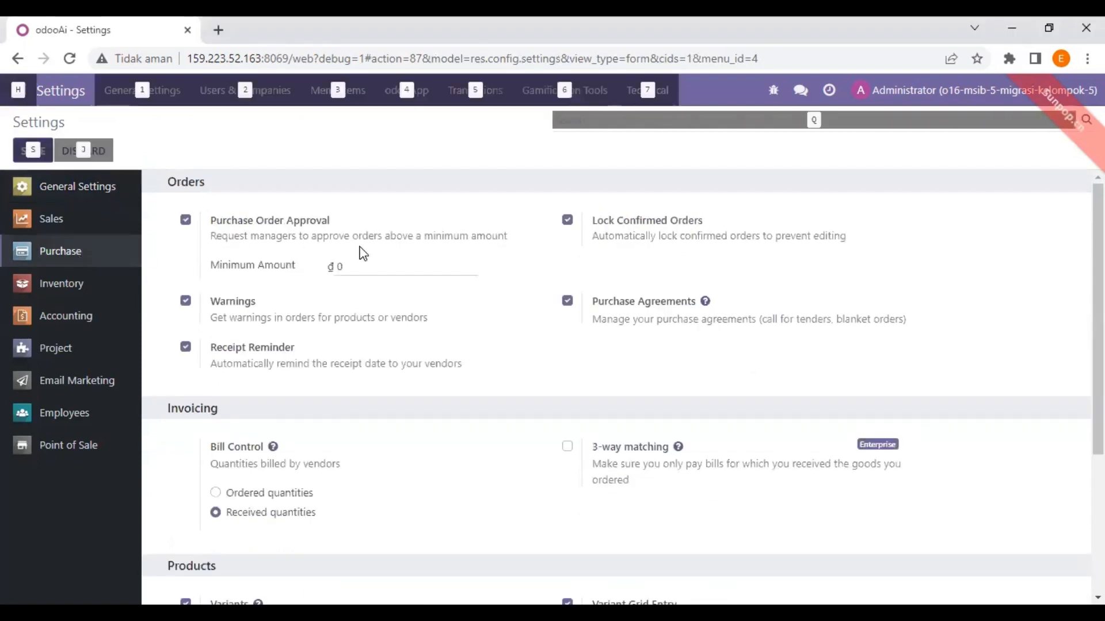
key(alt+Tab)
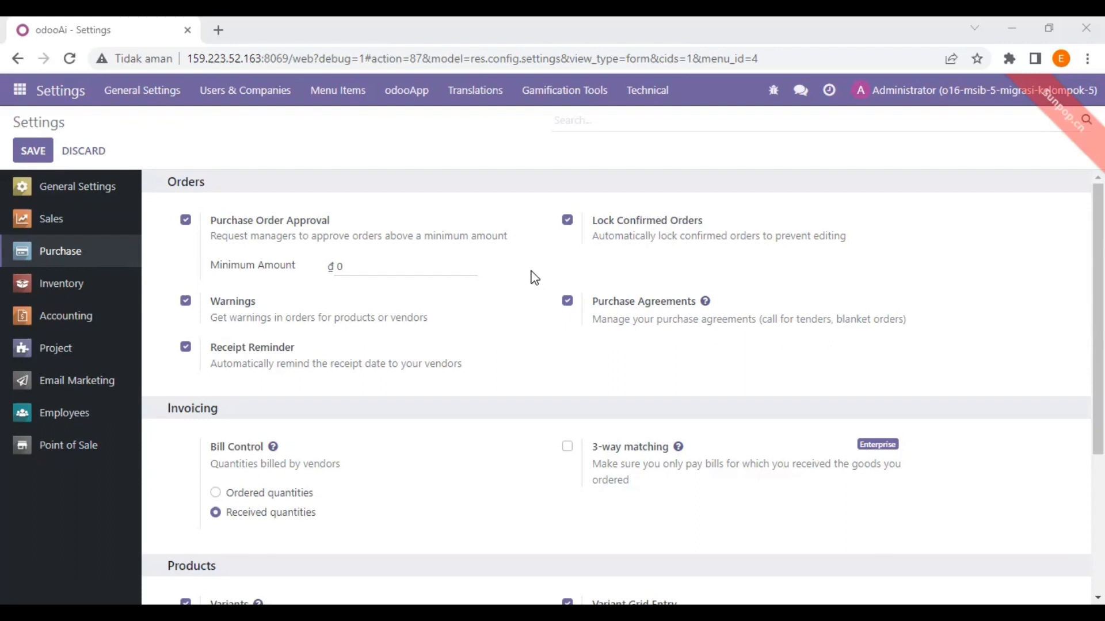
scroll(577, 271, down, 1)
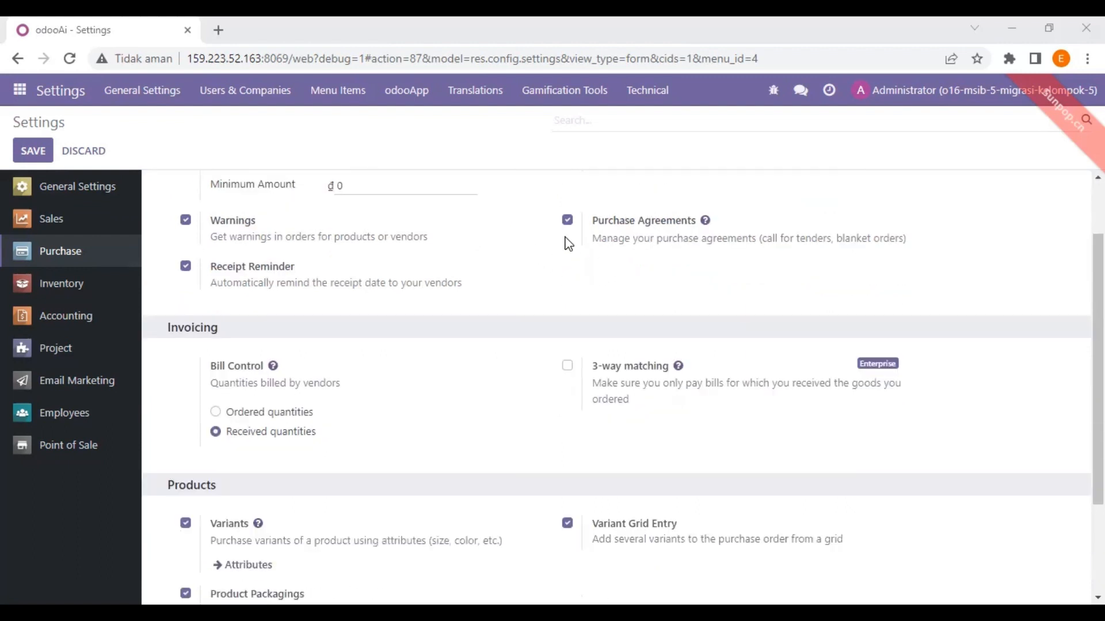
scroll(461, 213, up, 1)
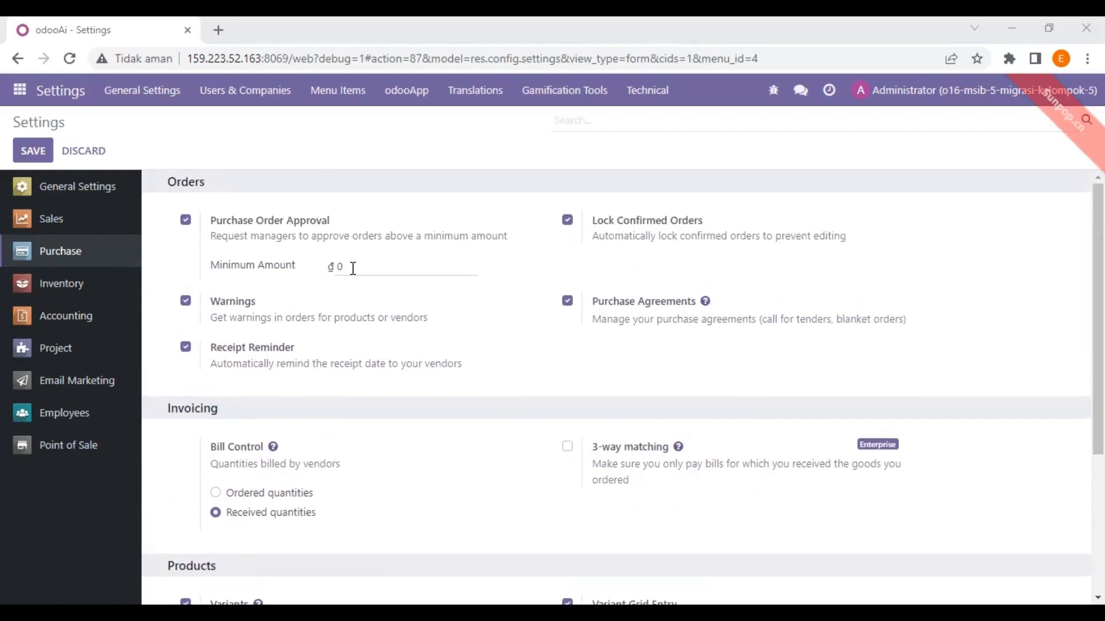
scroll(481, 268, down, 1)
scroll(481, 268, down, 2)
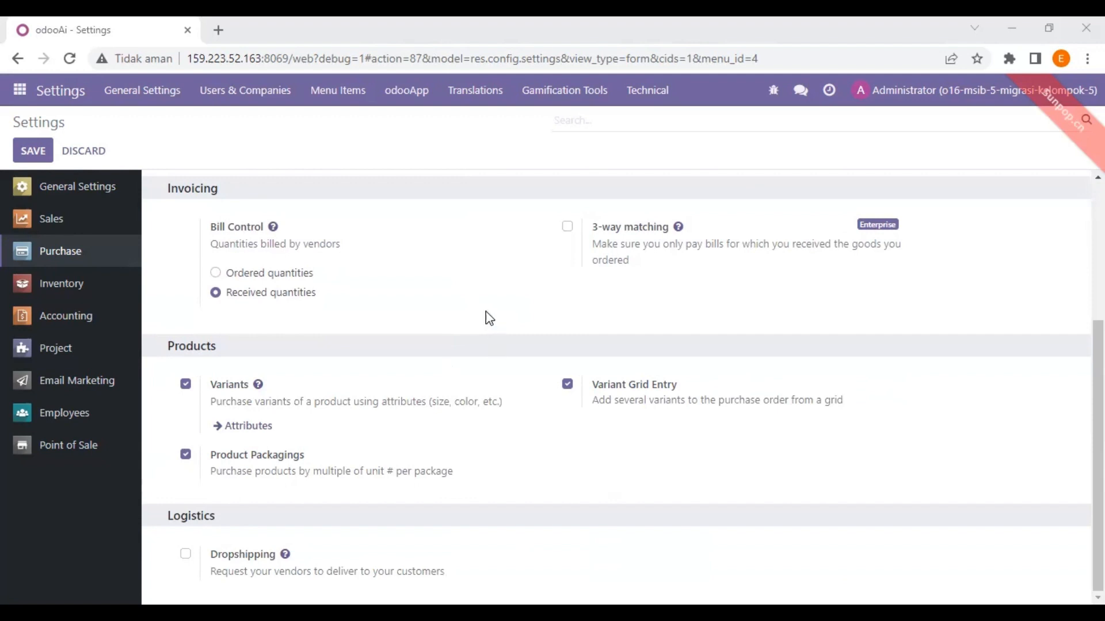
scroll(387, 276, up, 2)
scroll(389, 278, down, 2)
click(41, 150)
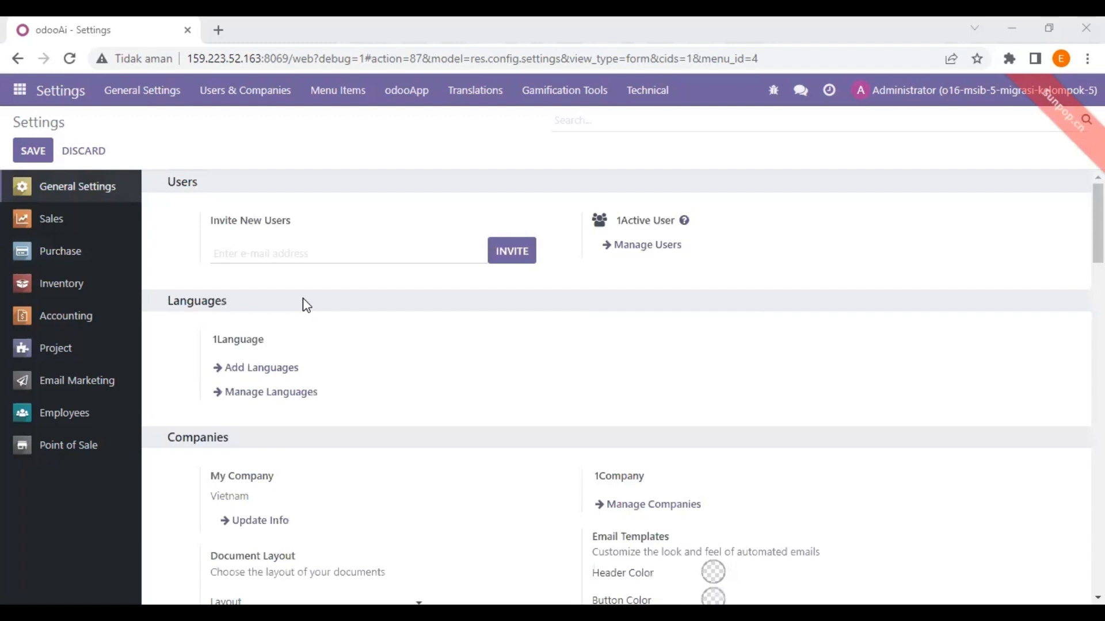
Open the Inventory settings and review the Operations and Products options, including Units of Measure
click(75, 288)
key(alt)
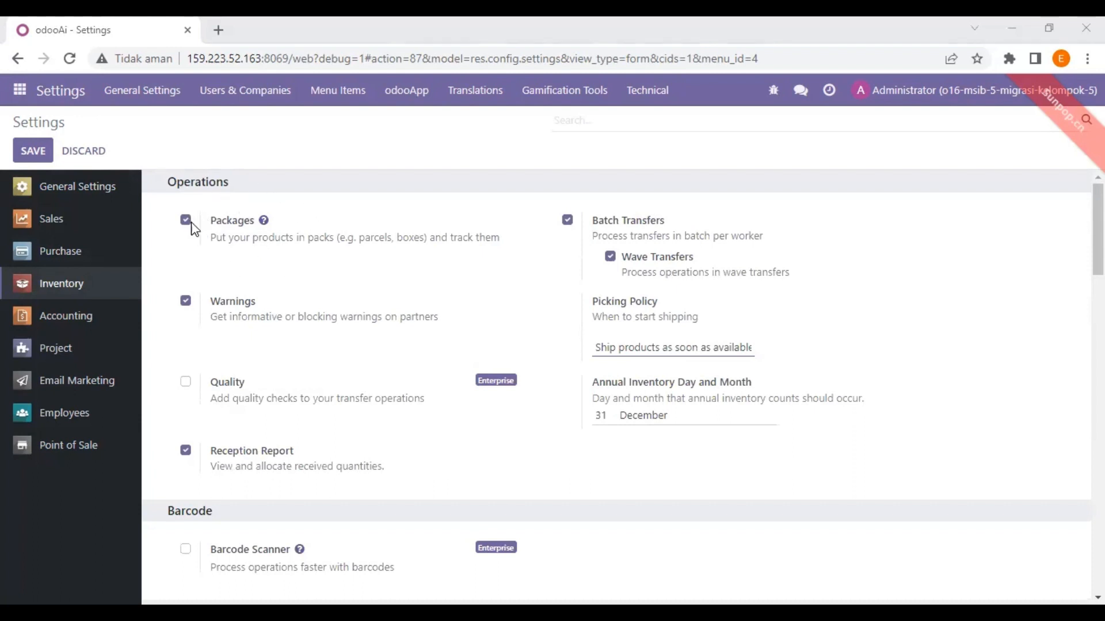
scroll(298, 236, down, 1)
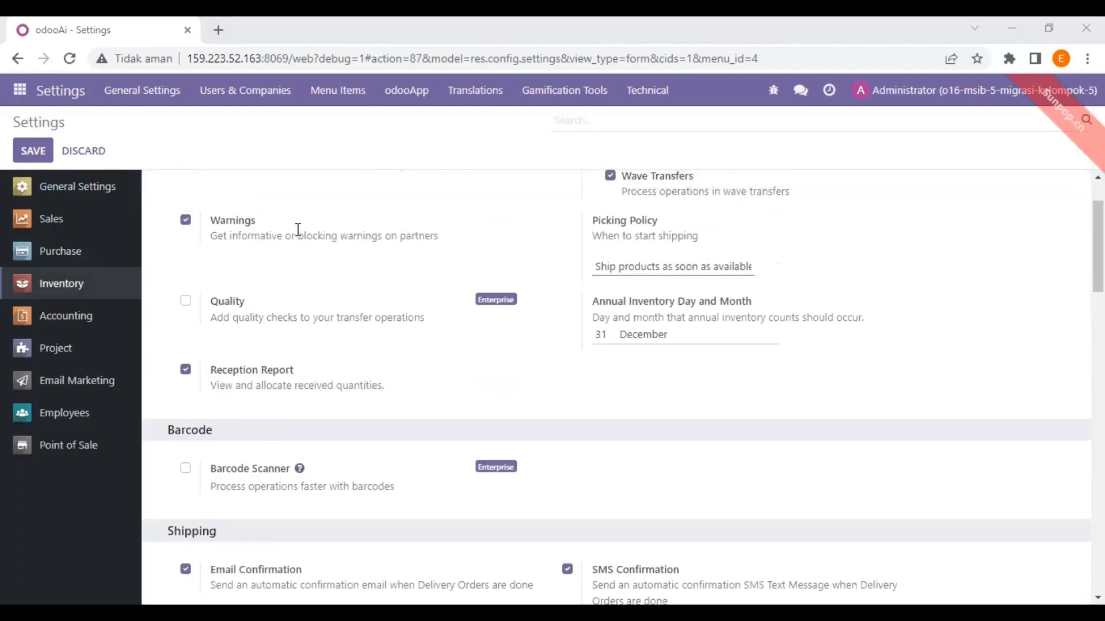
scroll(335, 217, up, 1)
scroll(336, 216, down, 3)
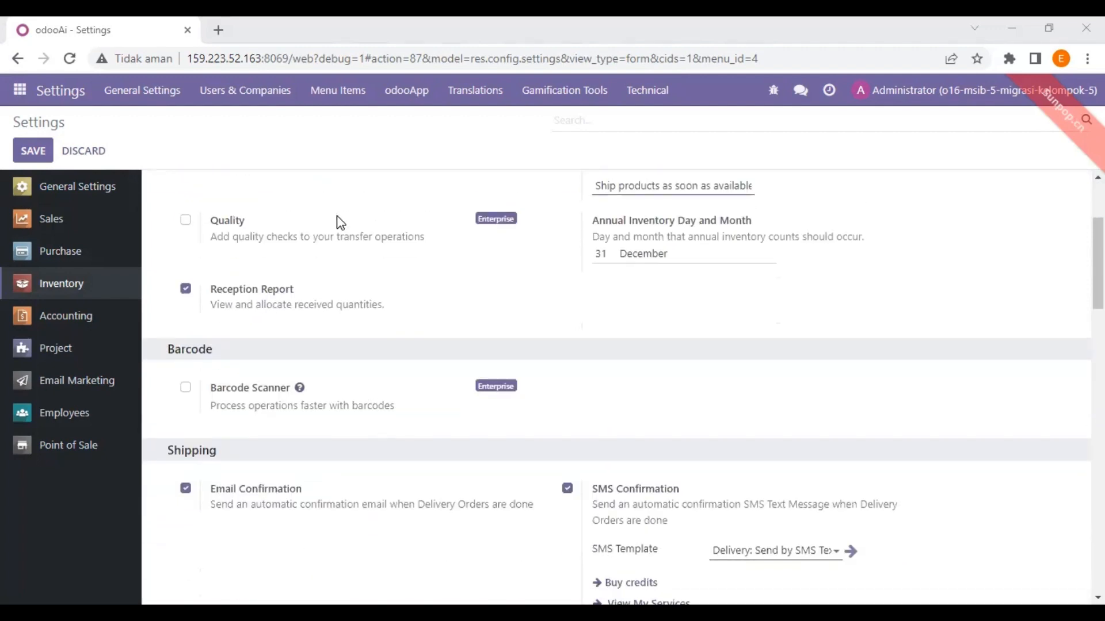
scroll(336, 216, up, 3)
scroll(338, 222, down, 3)
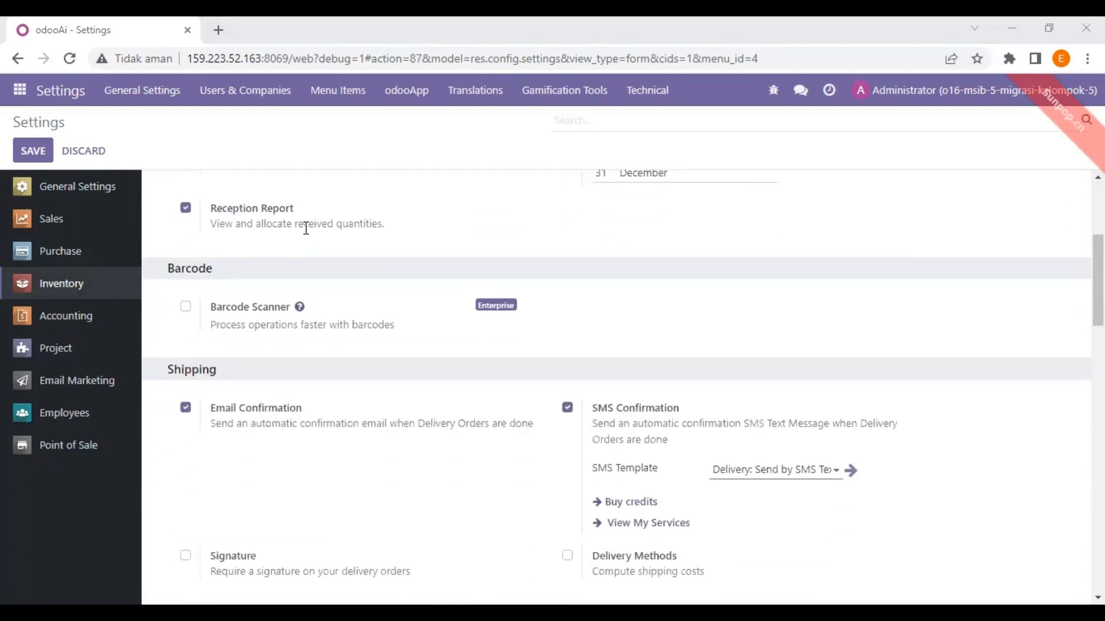
scroll(331, 222, up, 3)
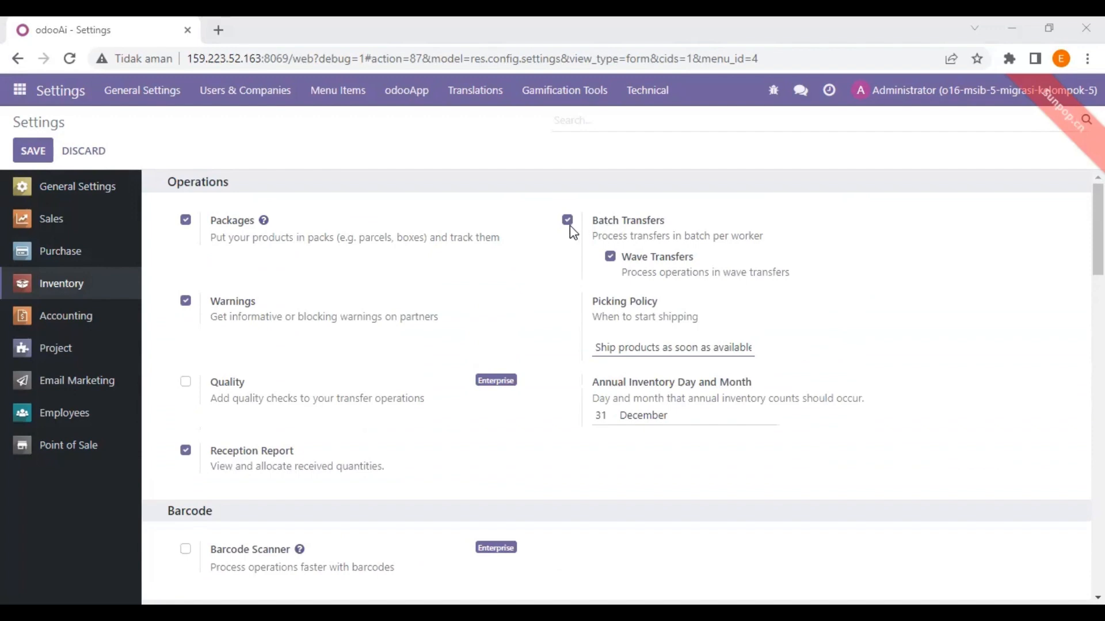
scroll(527, 240, down, 10)
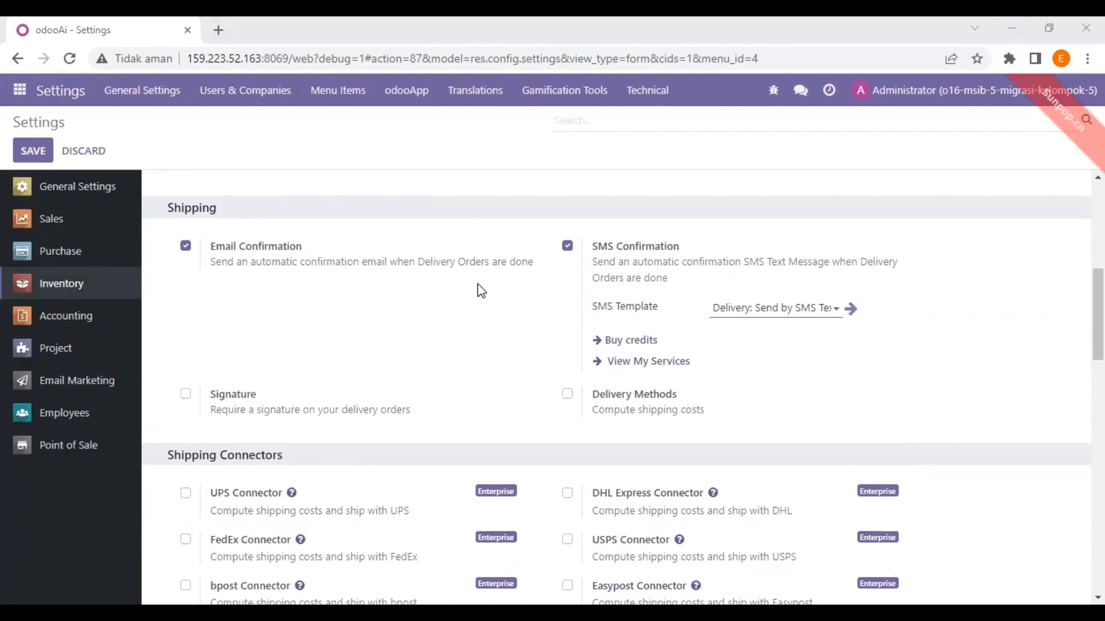
scroll(478, 291, down, 4)
scroll(477, 288, down, 4)
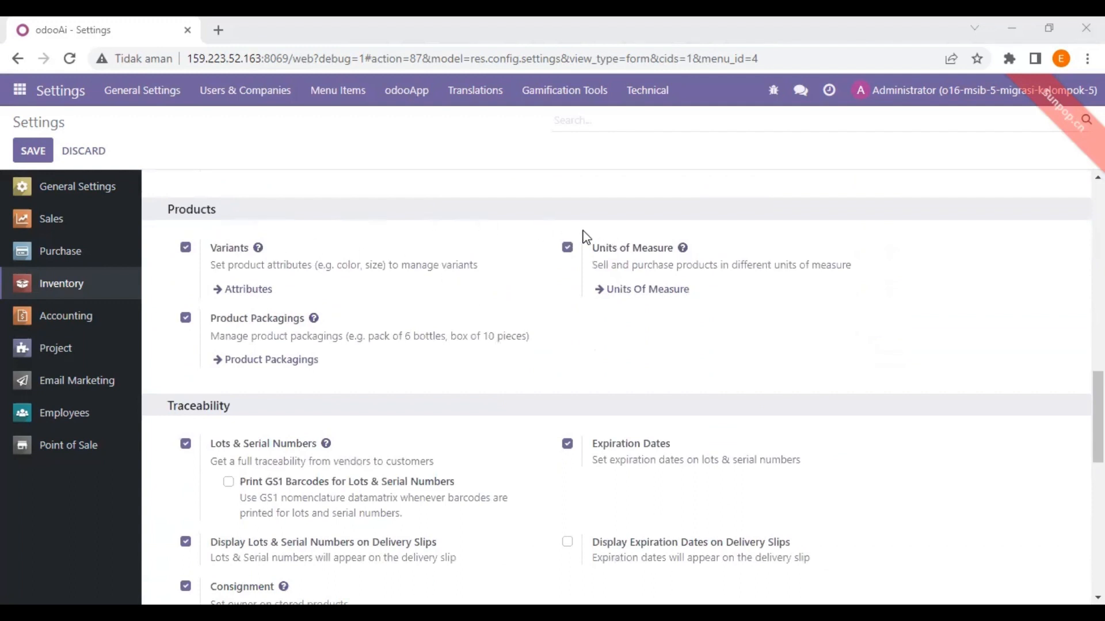
scroll(586, 237, down, 1)
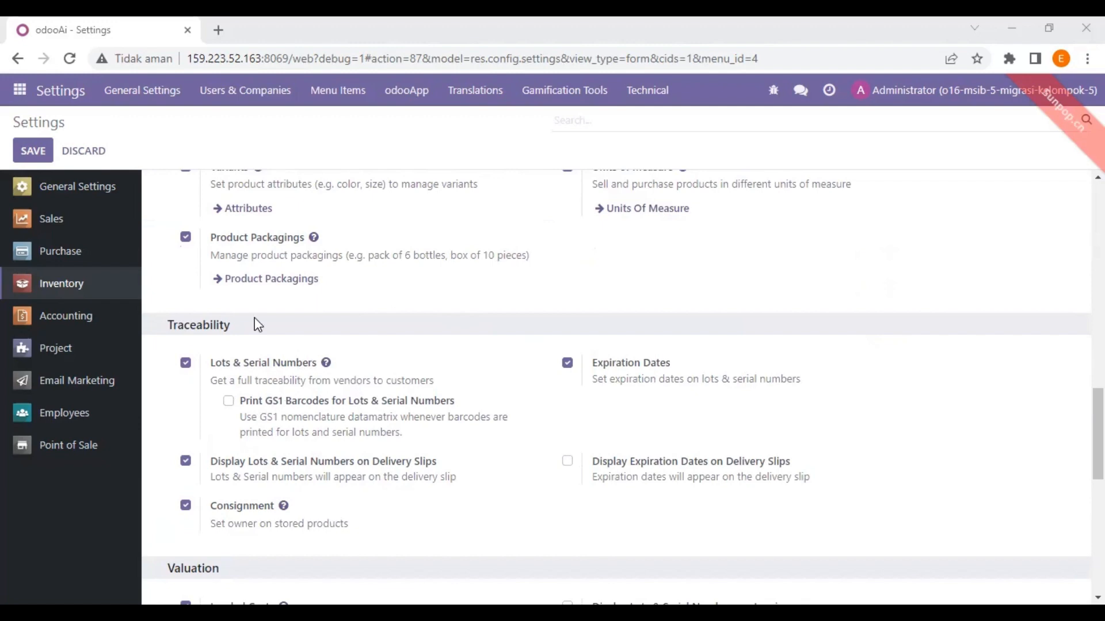
Review Traceability and Warehouse options such as Lots & Serial Numbers and Storage Locations, then save
scroll(254, 318, down, 3)
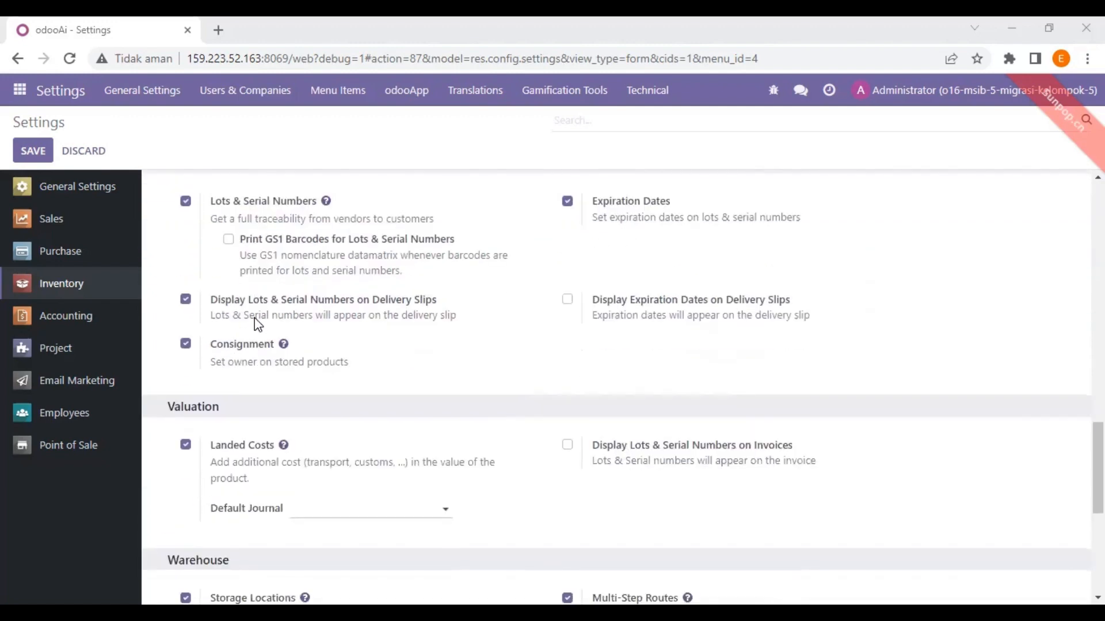
scroll(255, 317, down, 1)
scroll(254, 318, up, 1)
scroll(254, 318, up, 1)
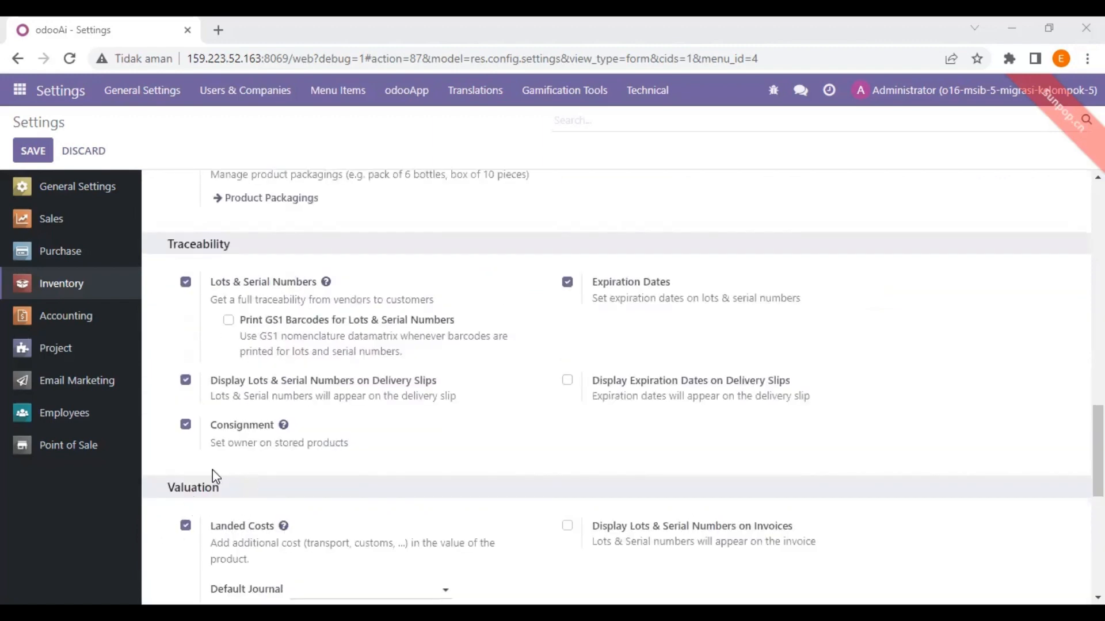
scroll(212, 476, down, 2)
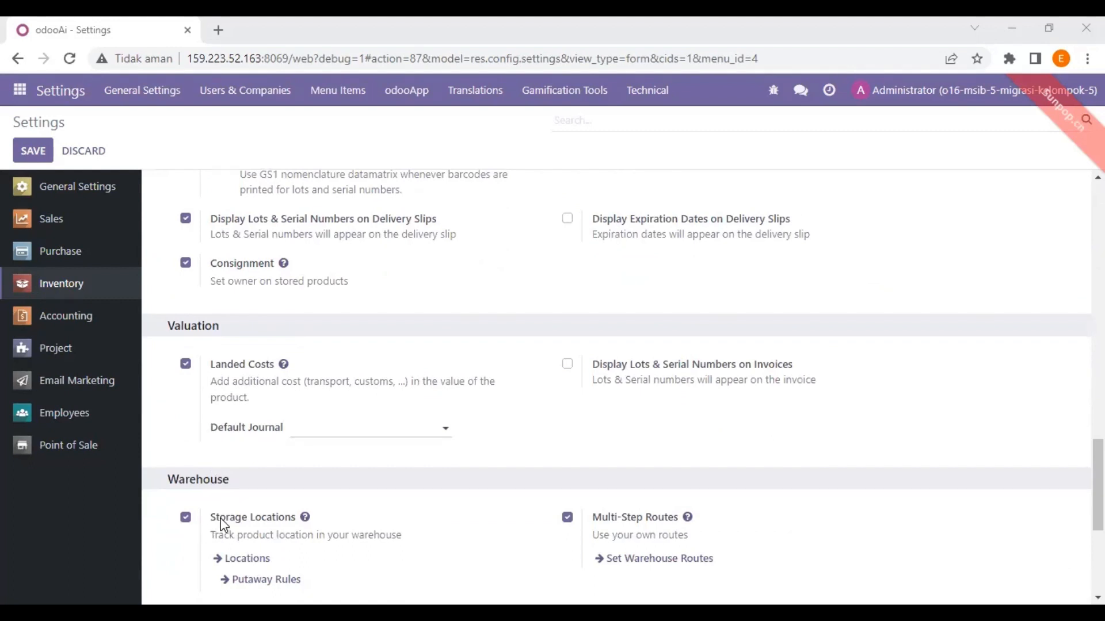
scroll(446, 510, down, 1)
scroll(522, 526, up, 1)
scroll(594, 517, down, 1)
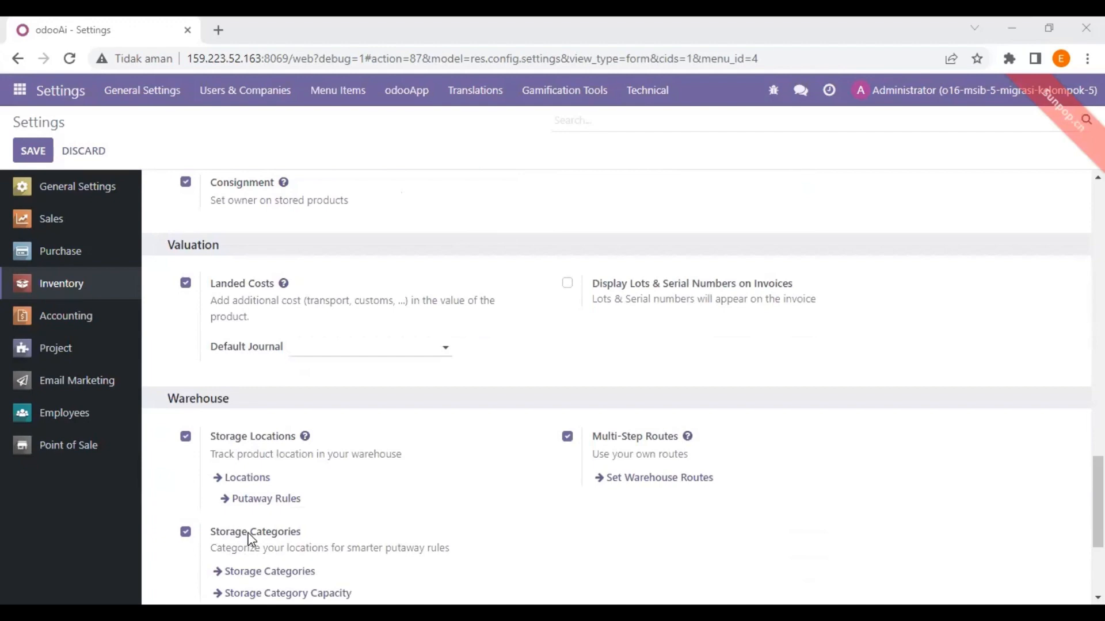
scroll(330, 532, down, 3)
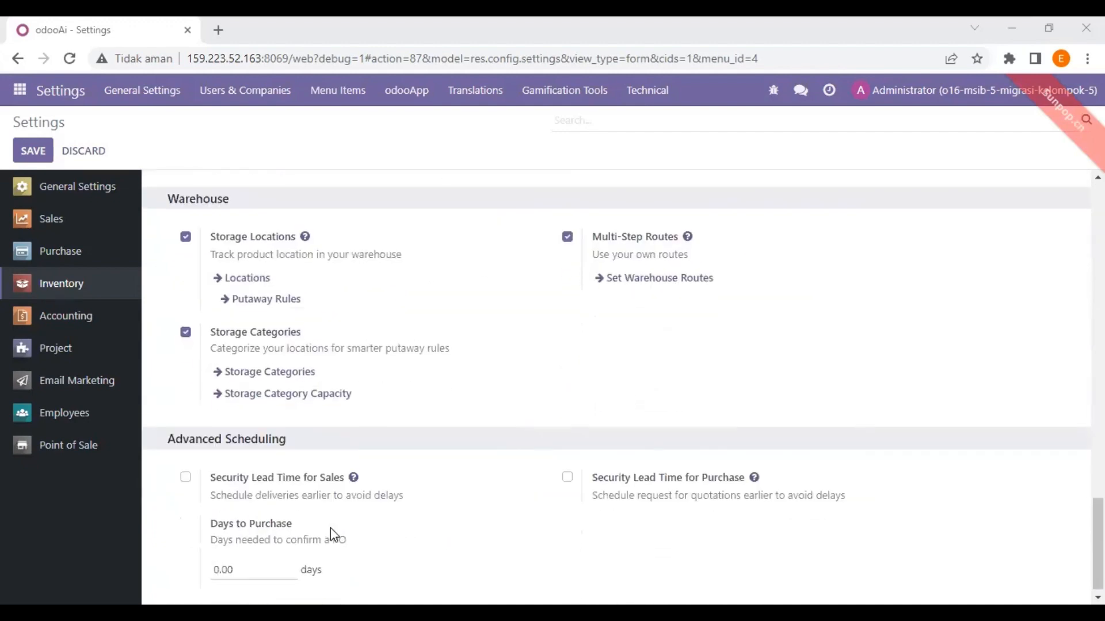
scroll(242, 414, up, 5)
scroll(212, 366, up, 6)
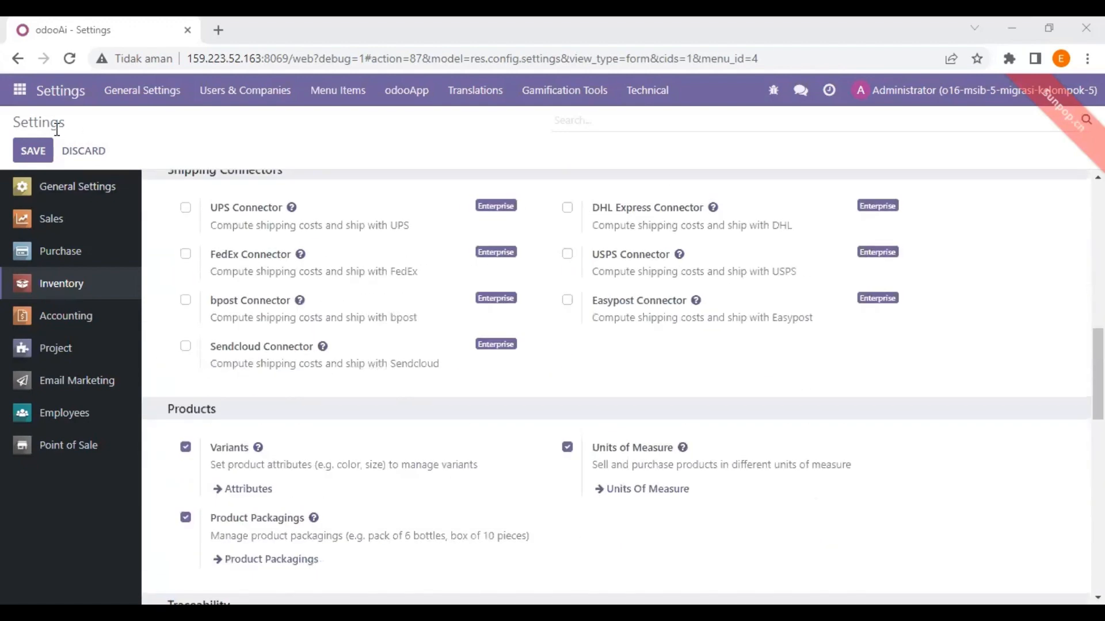
click(33, 152)
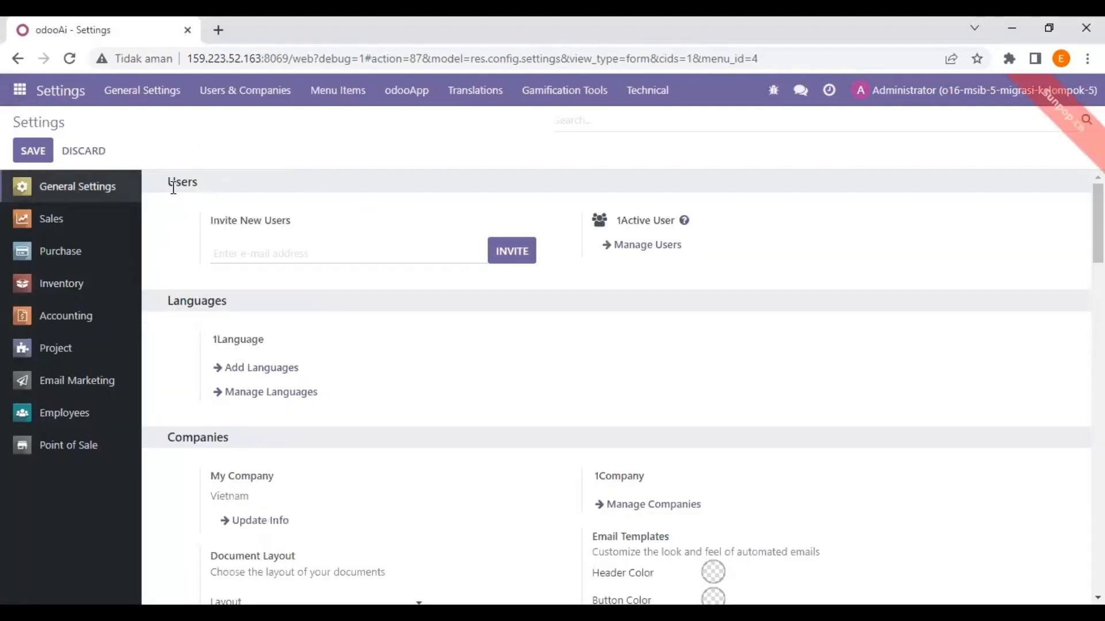
click(72, 322)
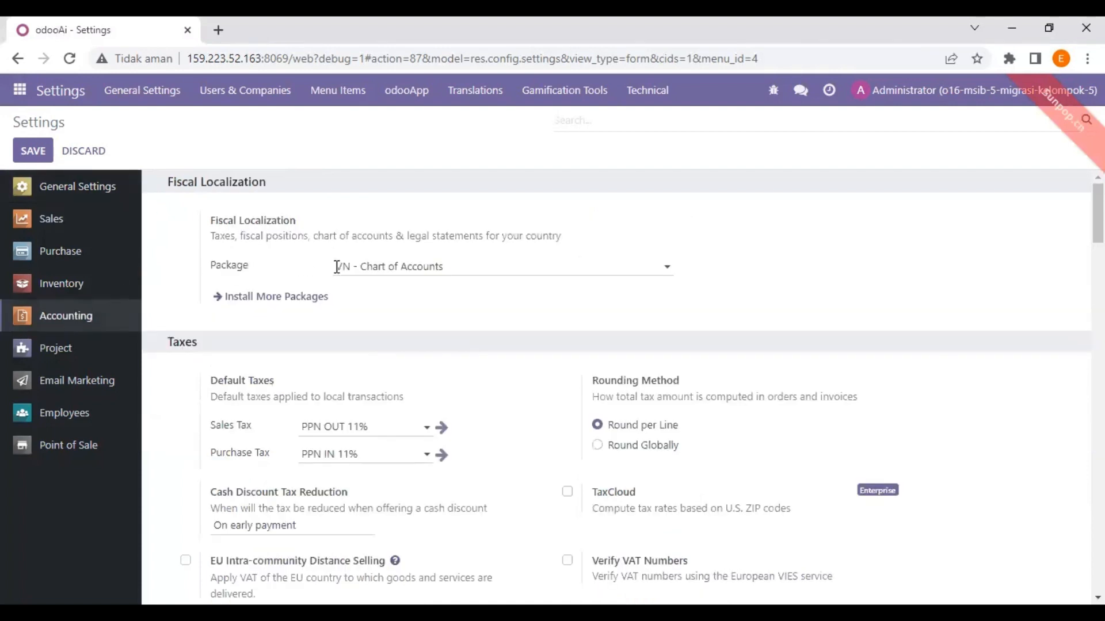
scroll(348, 317, down, 1)
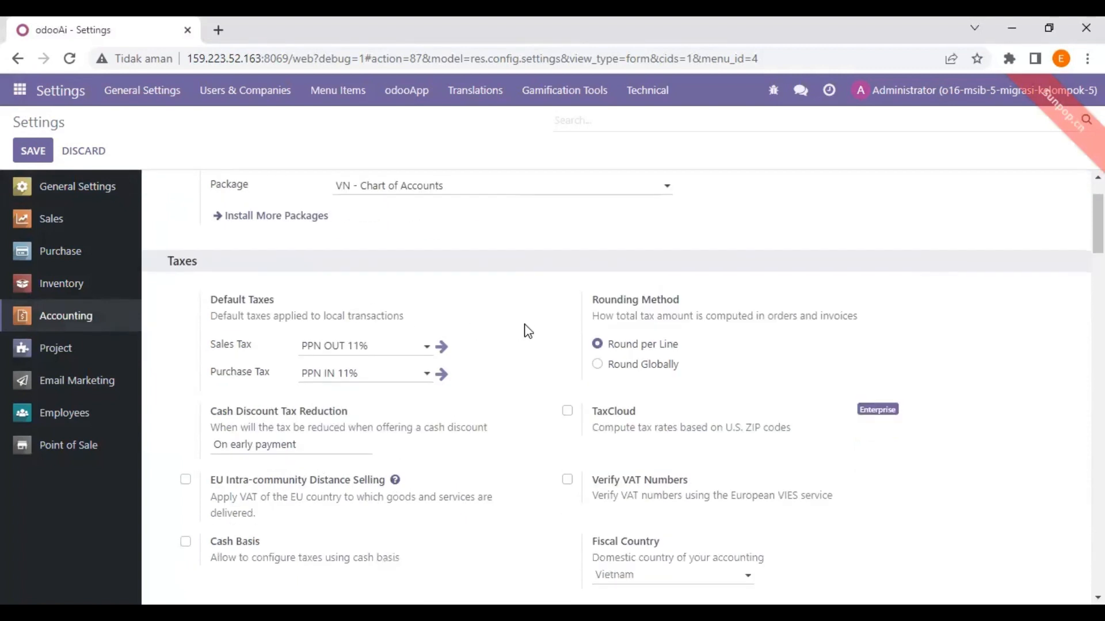
scroll(467, 286, up, 1)
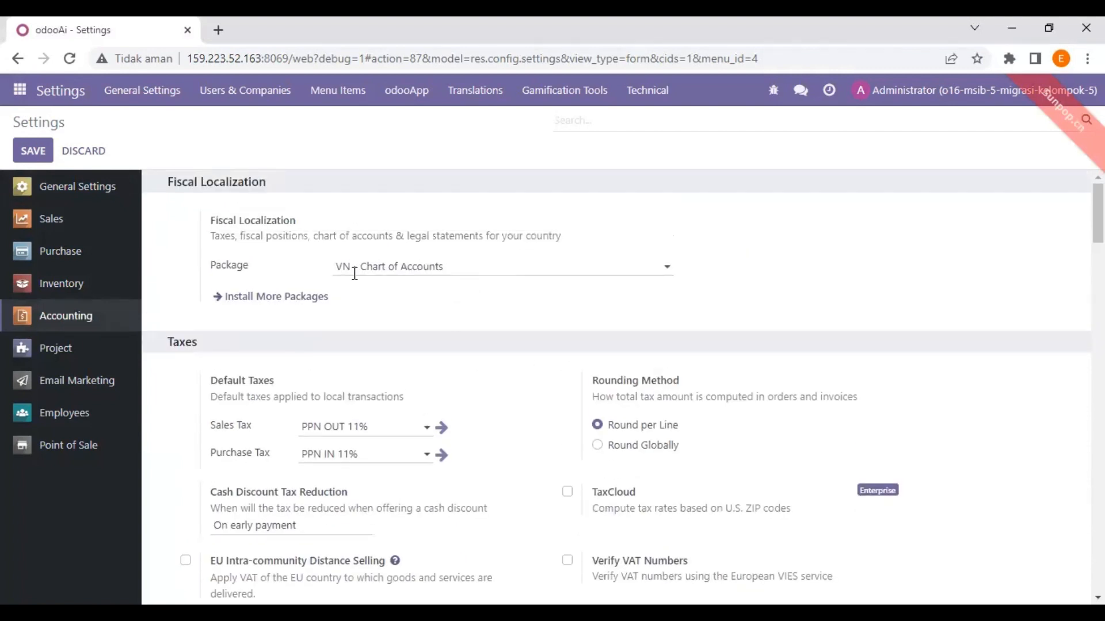
scroll(377, 374, down, 1)
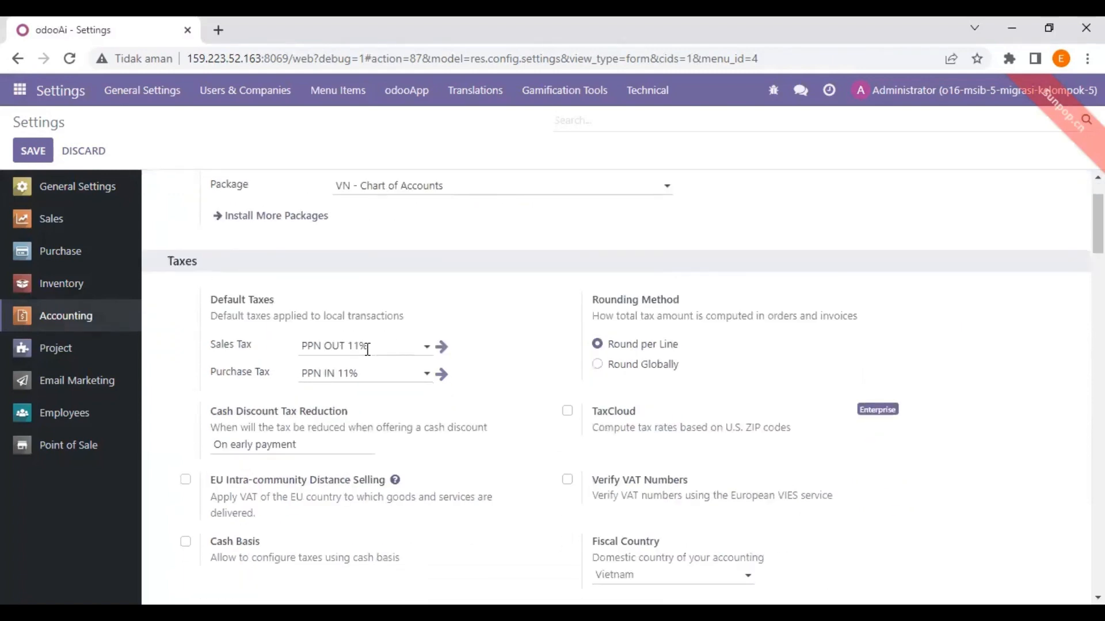
scroll(368, 351, down, 2)
scroll(368, 352, down, 1)
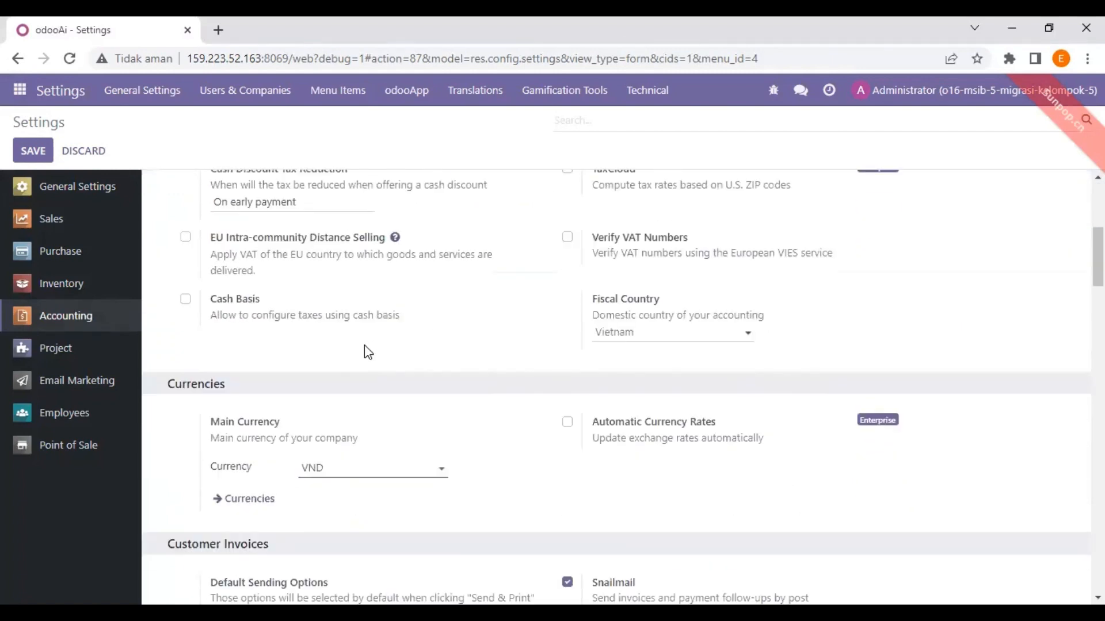
scroll(368, 352, down, 1)
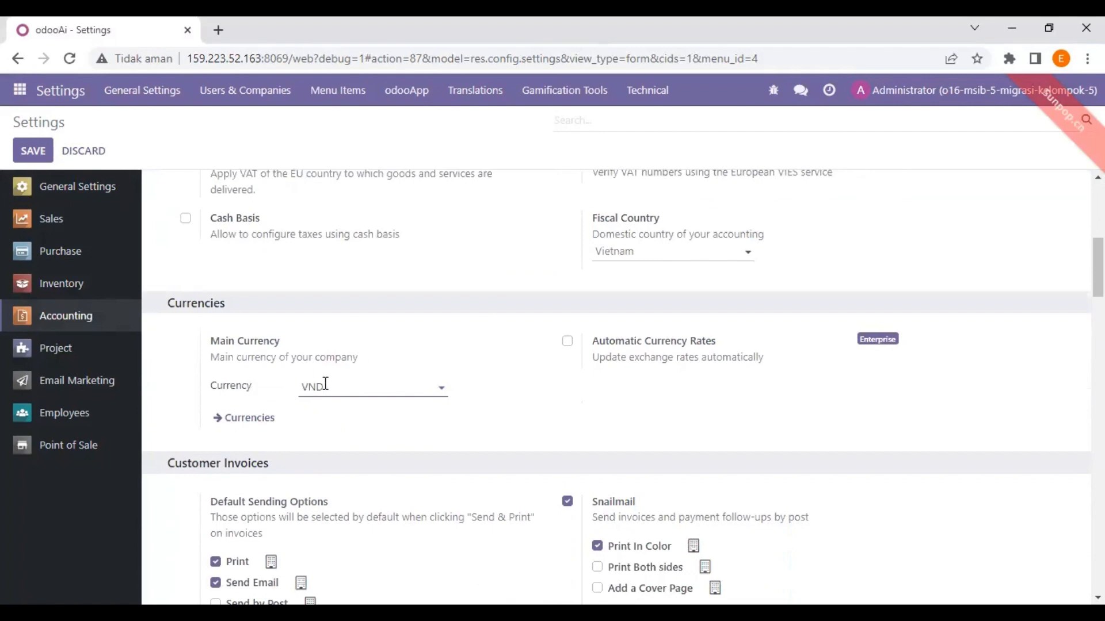
scroll(435, 321, down, 2)
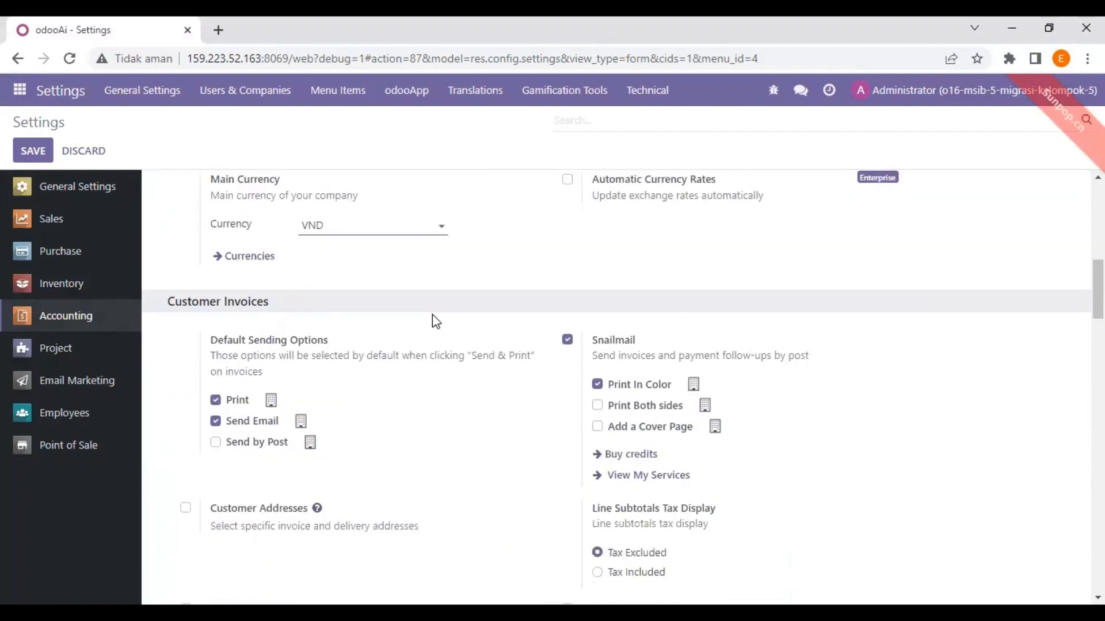
scroll(435, 319, up, 1)
scroll(427, 304, down, 4)
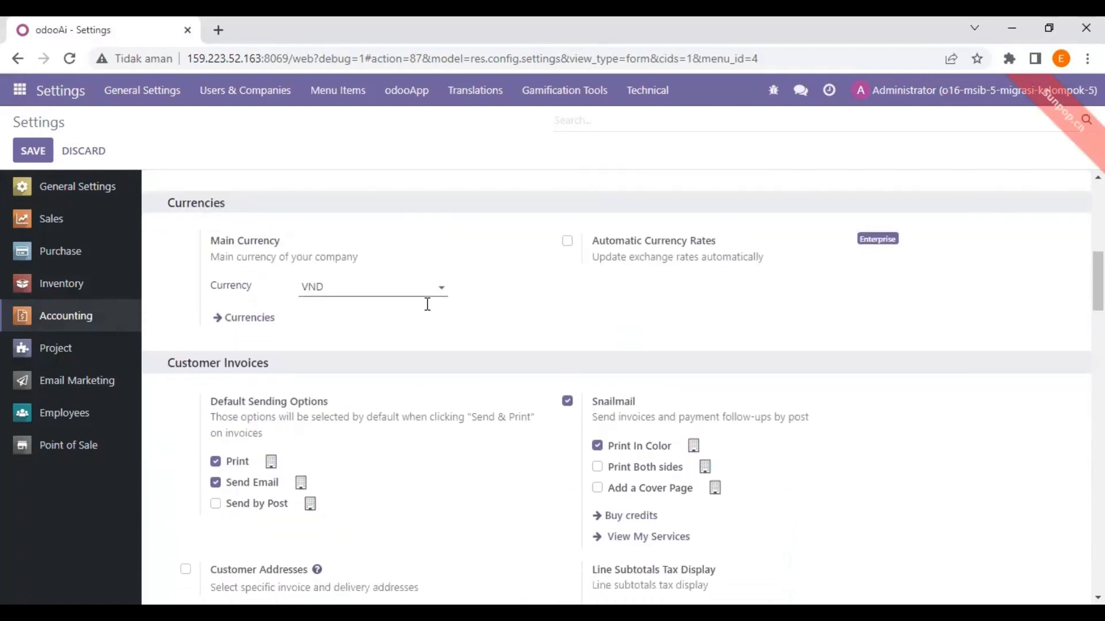
scroll(424, 302, down, 4)
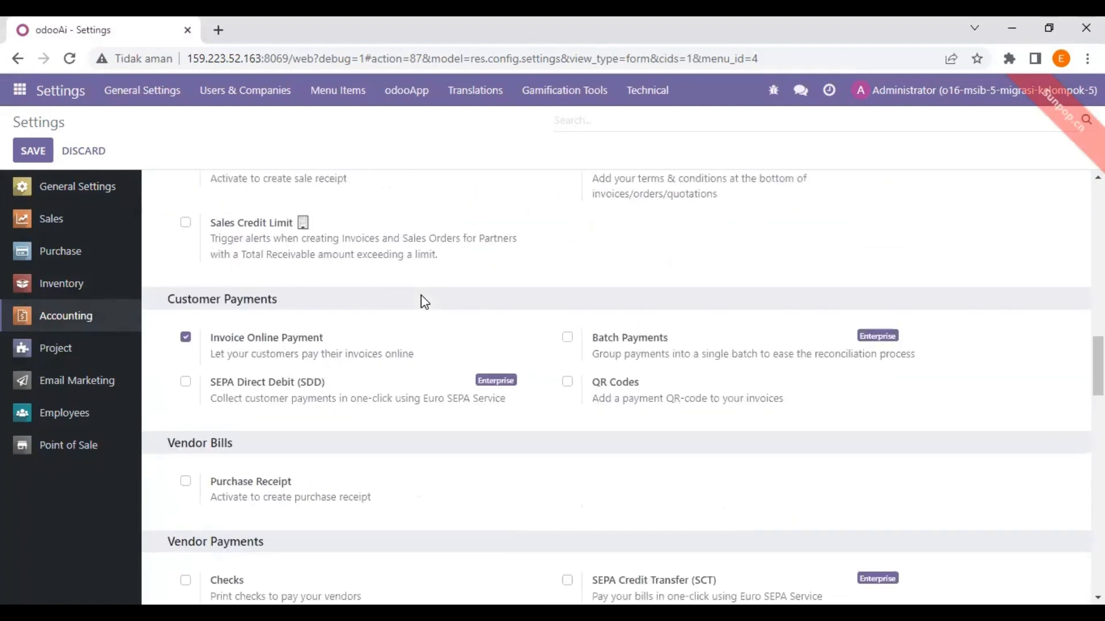
scroll(424, 301, down, 3)
scroll(424, 301, up, 2)
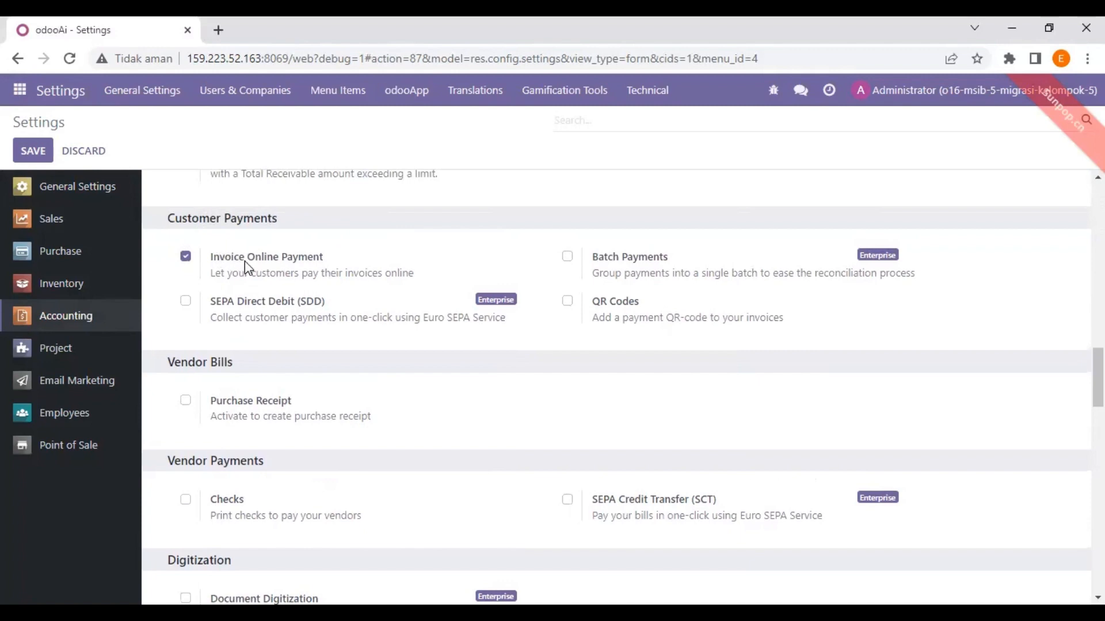
scroll(242, 262, up, 1)
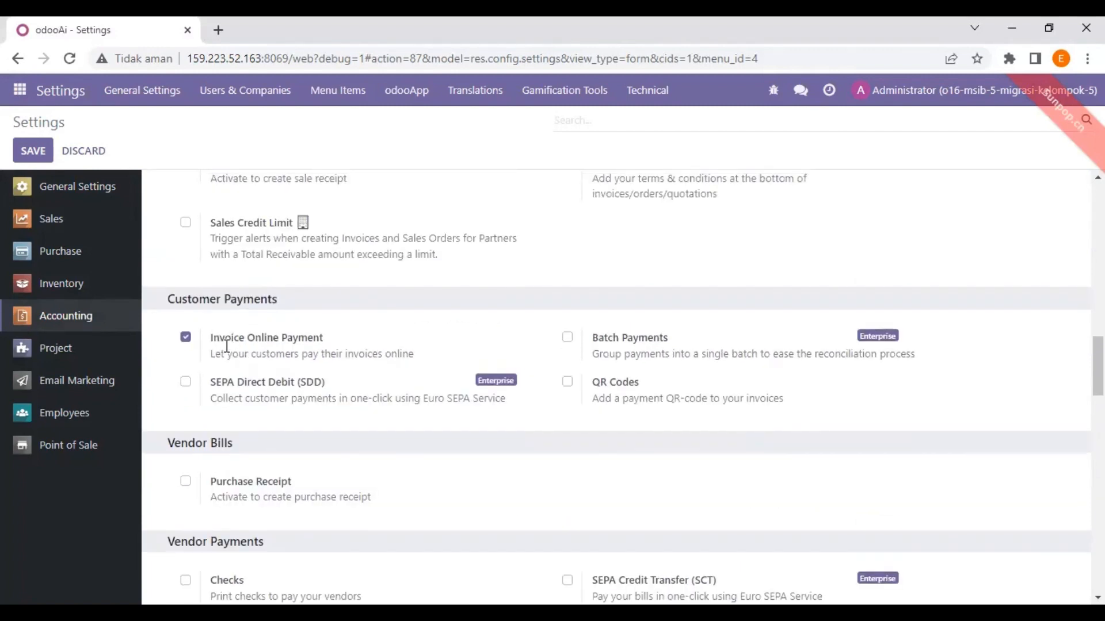
scroll(347, 313, up, 5)
scroll(347, 314, up, 12)
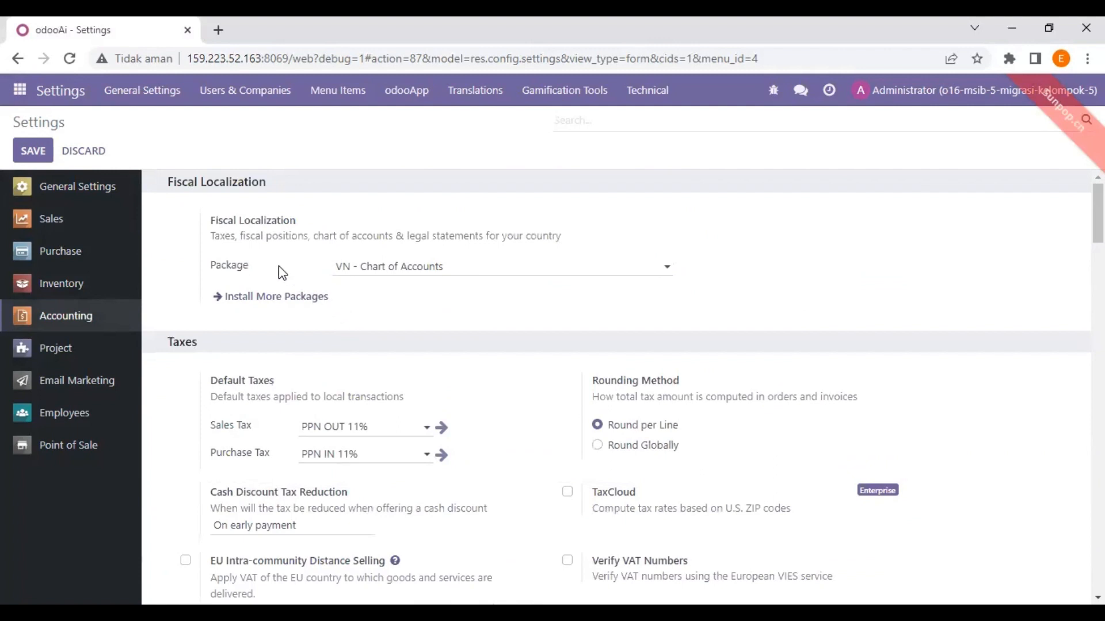
key(alt)
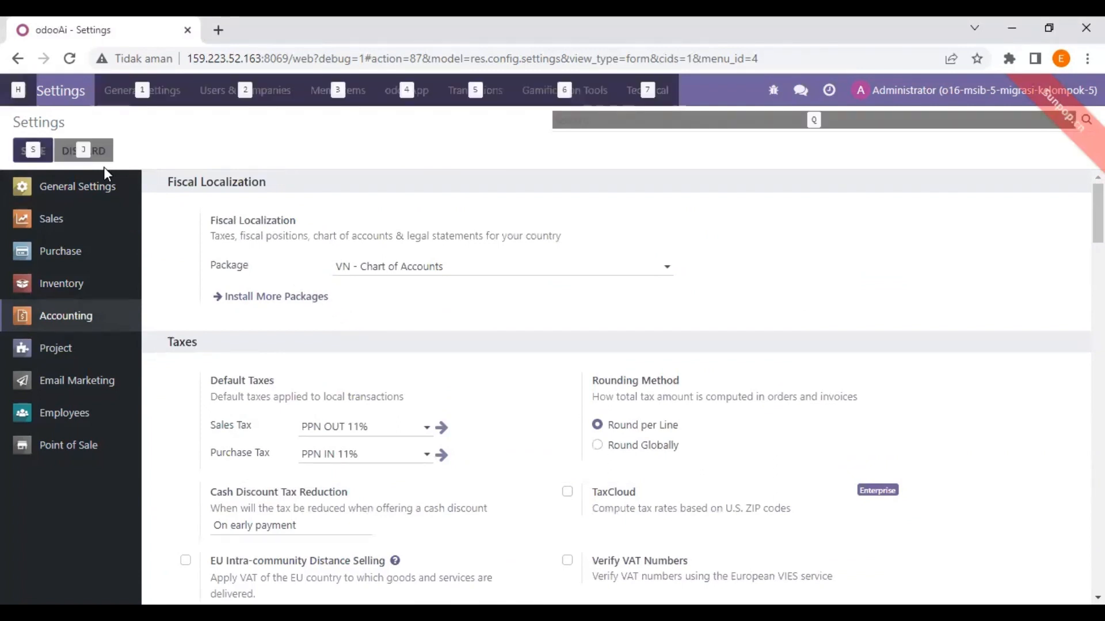
Save the Accounting settings, then scroll through the Point of Sale options and save those
click(39, 149)
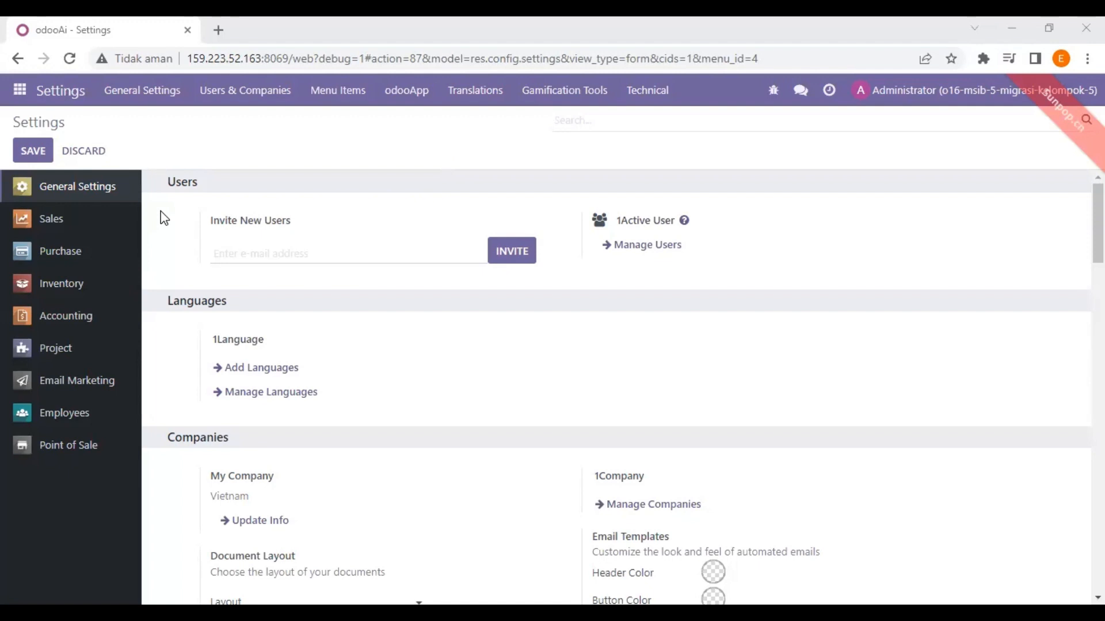
click(90, 453)
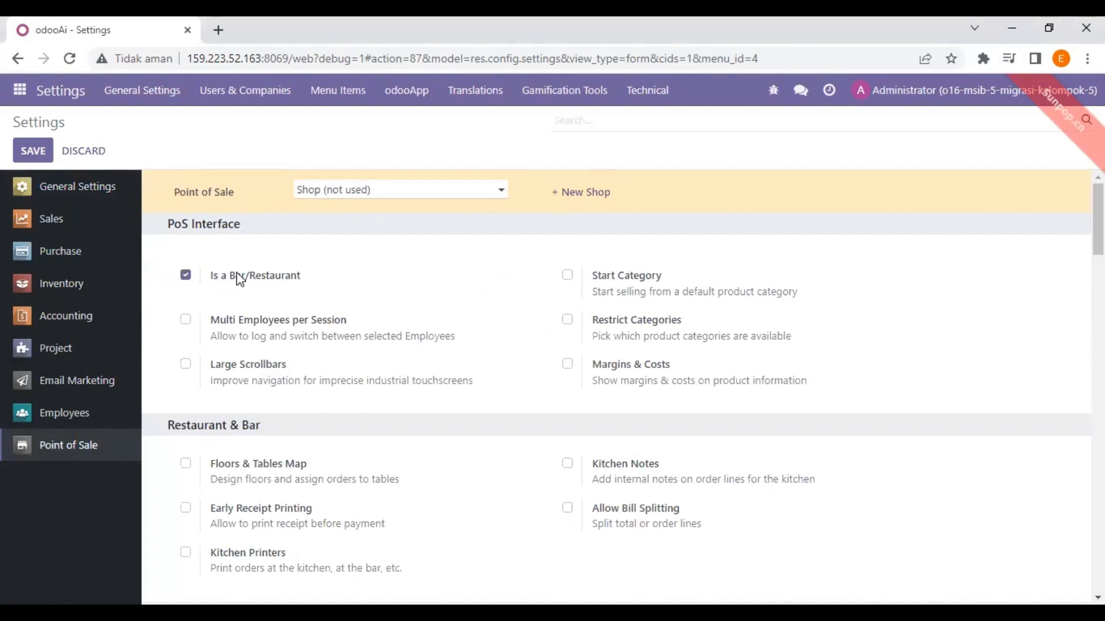
scroll(239, 281, down, 7)
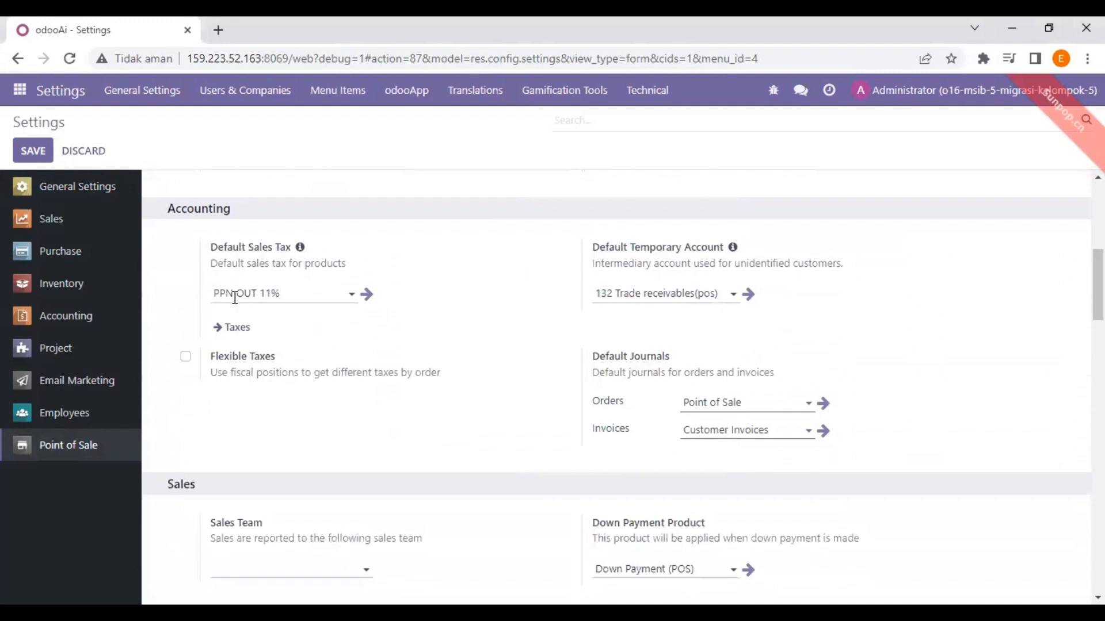
scroll(234, 297, down, 6)
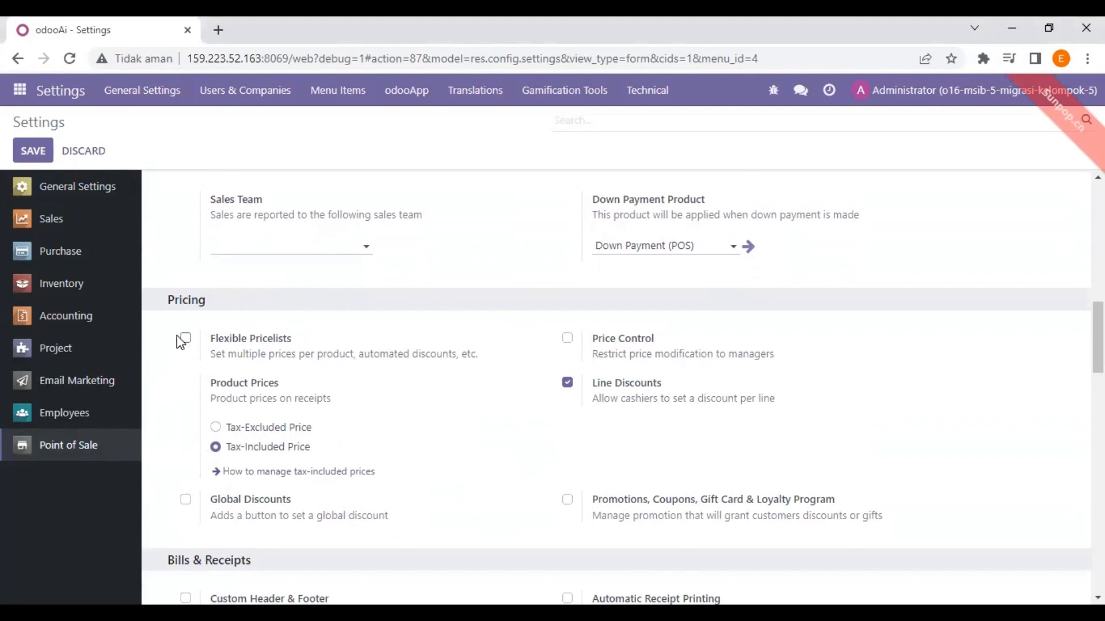
scroll(173, 338, down, 8)
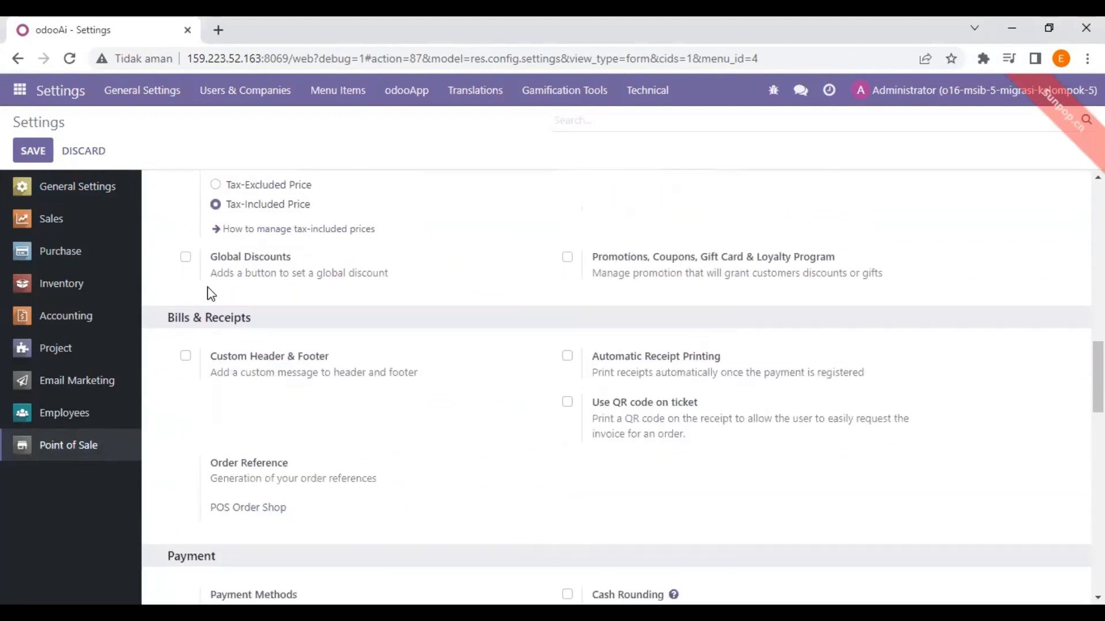
scroll(208, 287, down, 7)
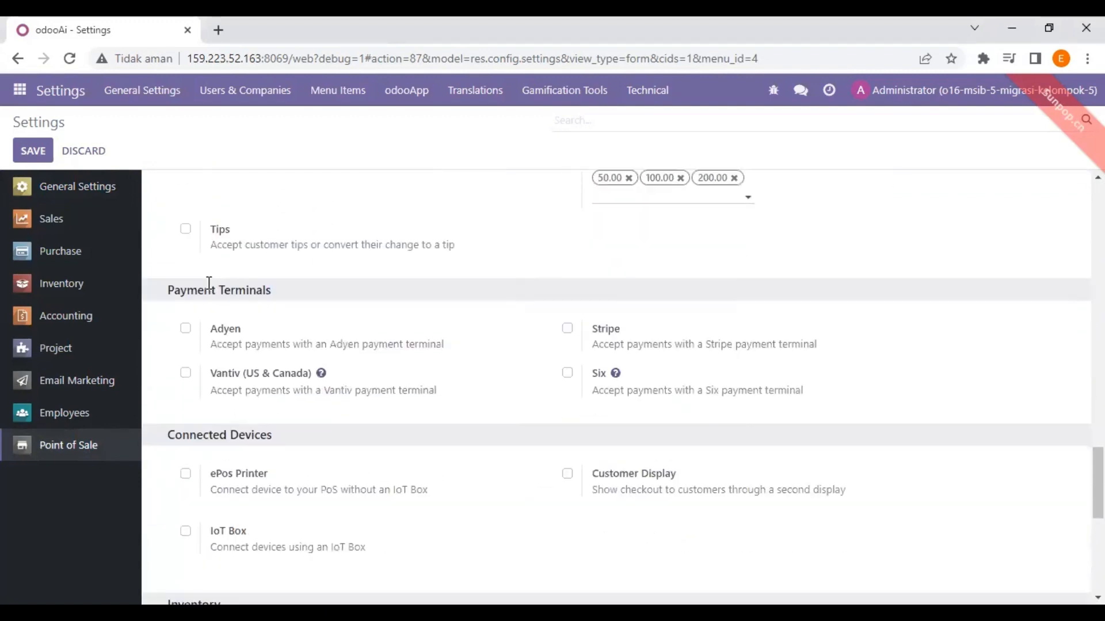
scroll(203, 278, up, 1)
scroll(202, 279, down, 8)
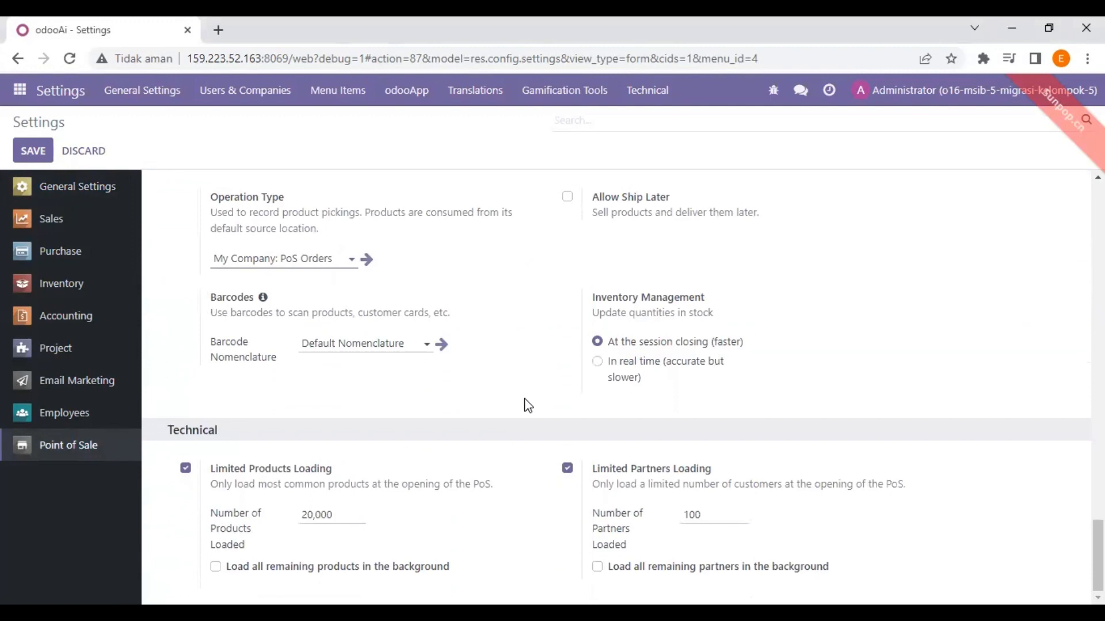
scroll(525, 403, up, 15)
scroll(533, 406, up, 5)
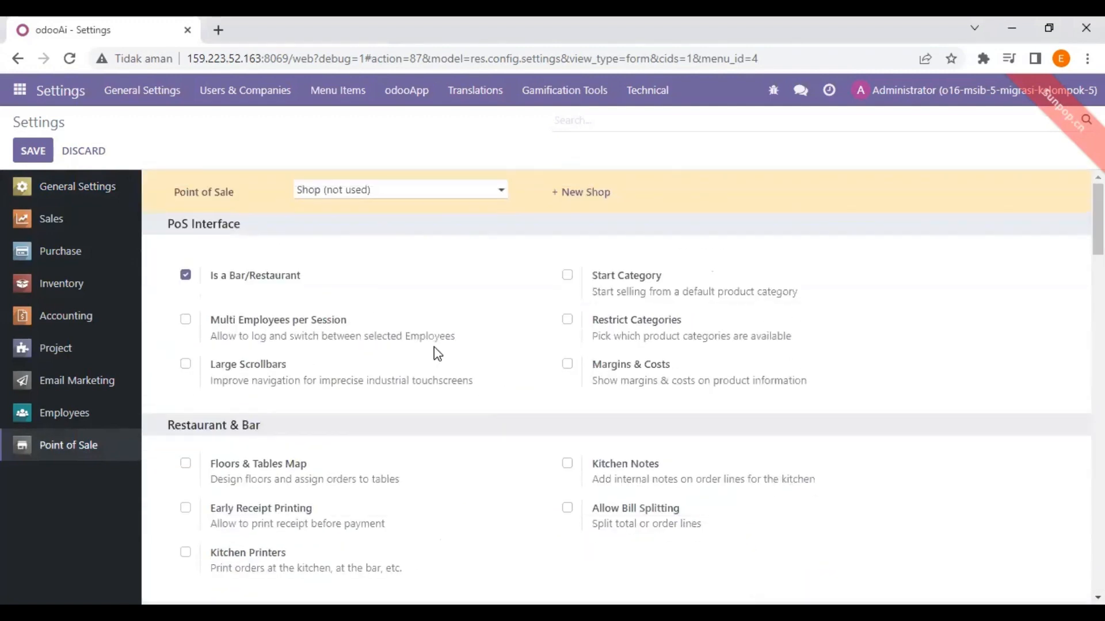
click(45, 156)
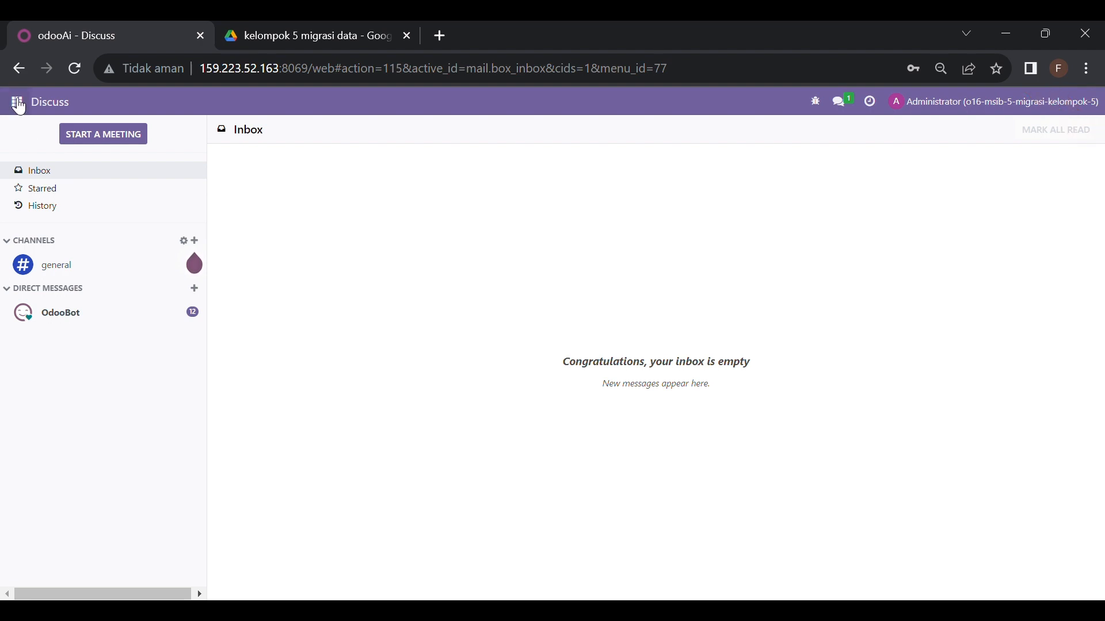
Switch to the Accounting app and expand its Configuration menu
click(18, 104)
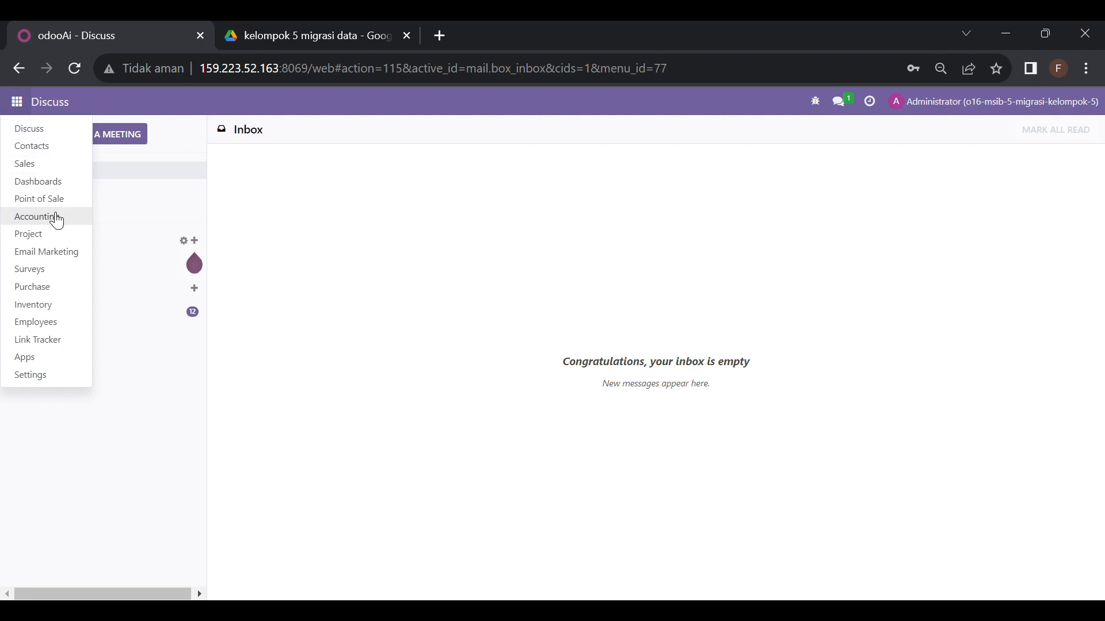
click(56, 224)
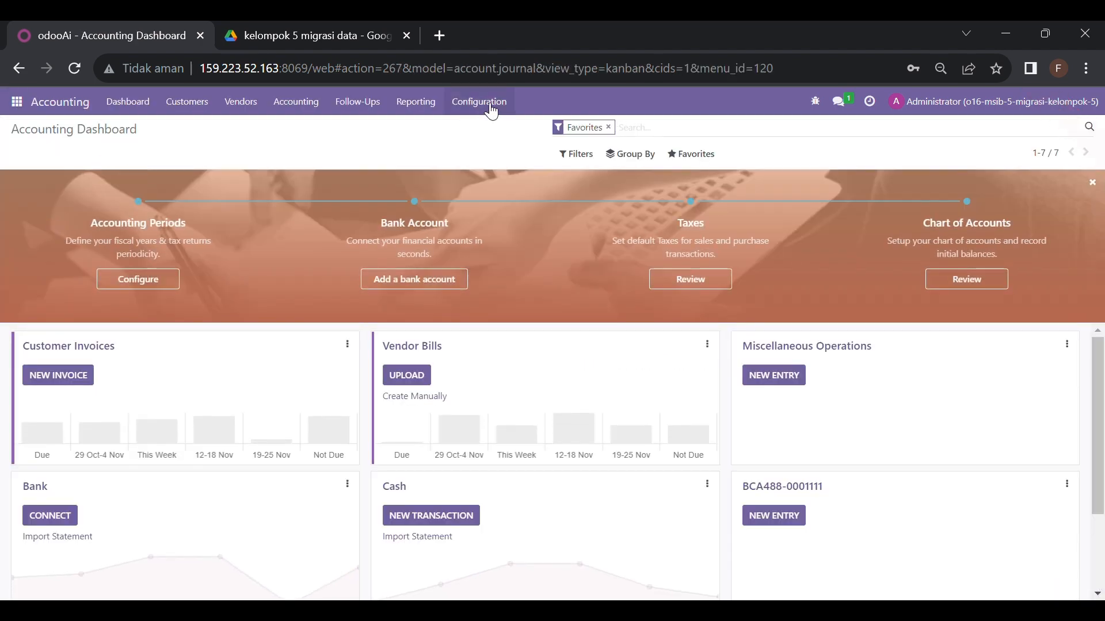
click(493, 112)
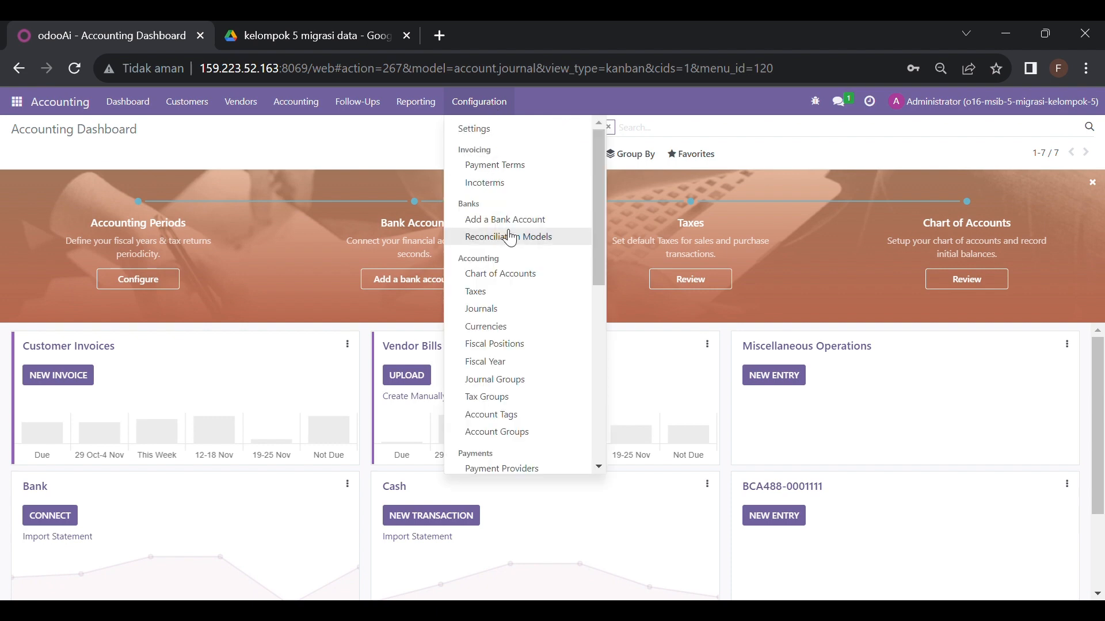
Start a Chart of Accounts import via Favorites > Import records and upload the accounts CSV
click(522, 276)
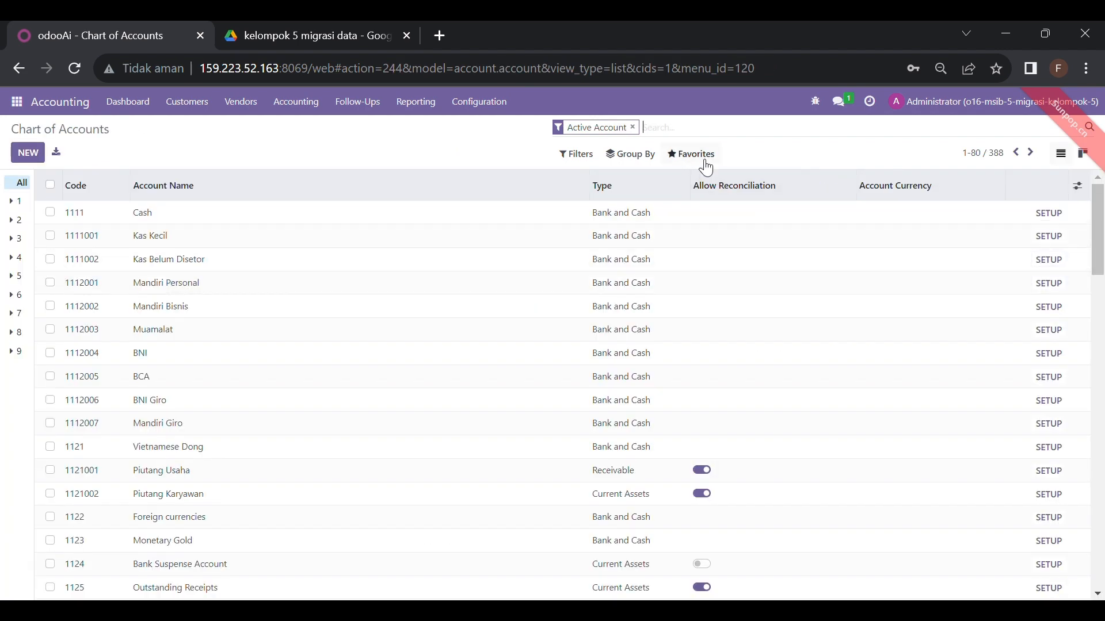
click(705, 161)
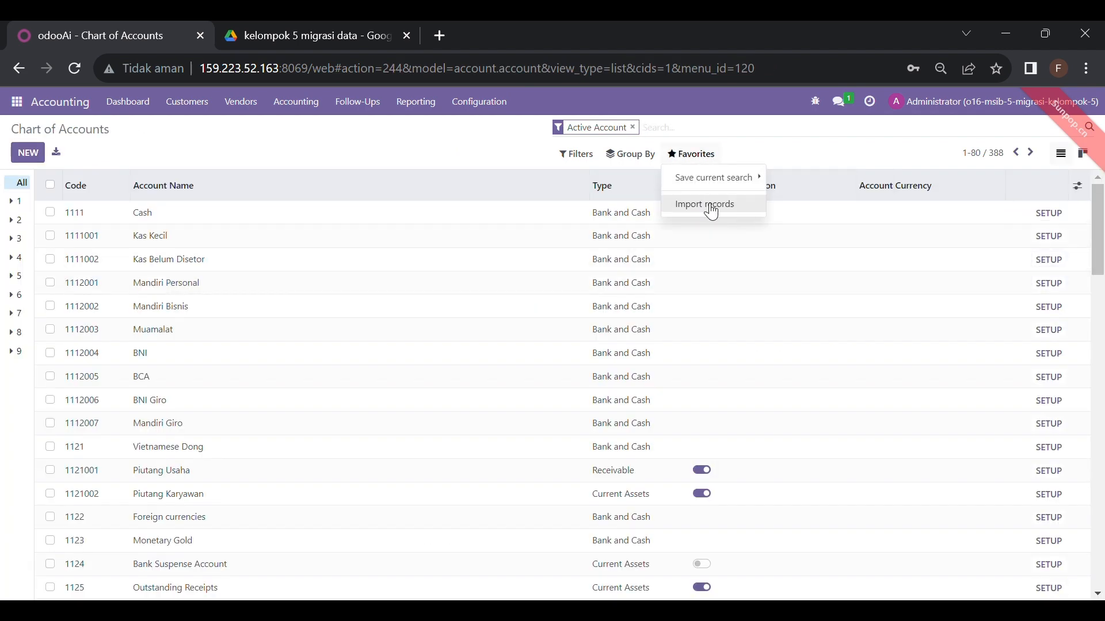
click(711, 207)
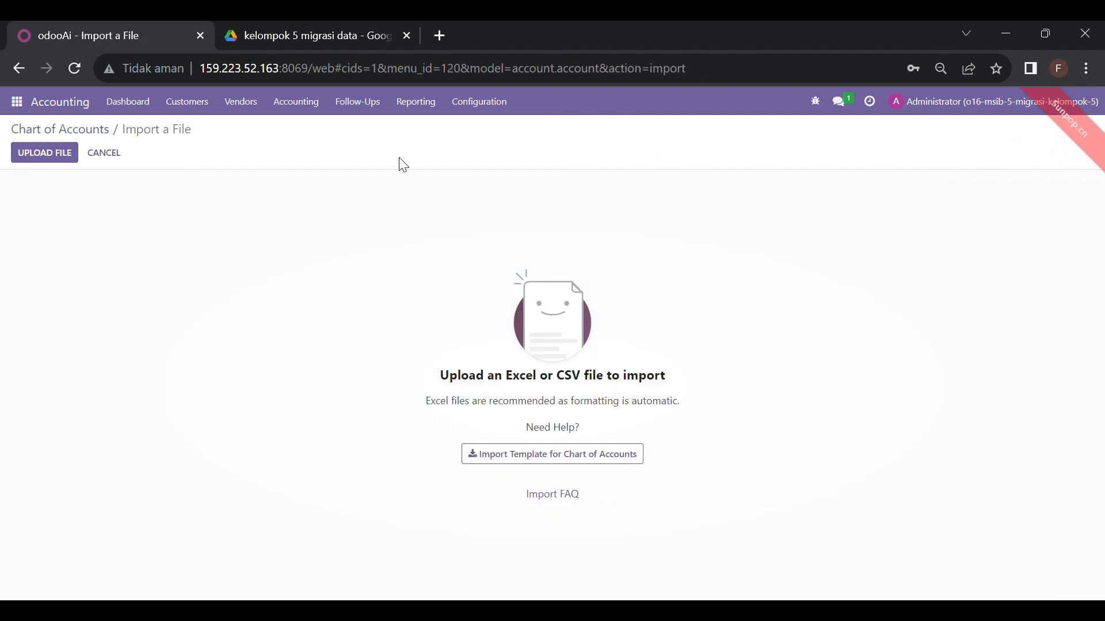
click(53, 158)
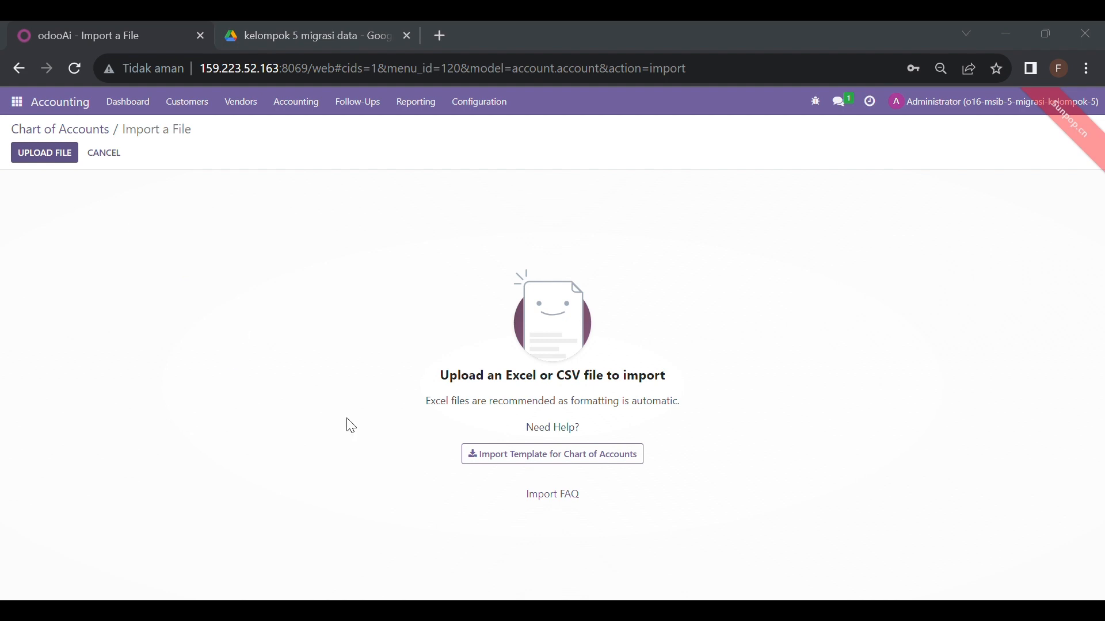
click(943, 571)
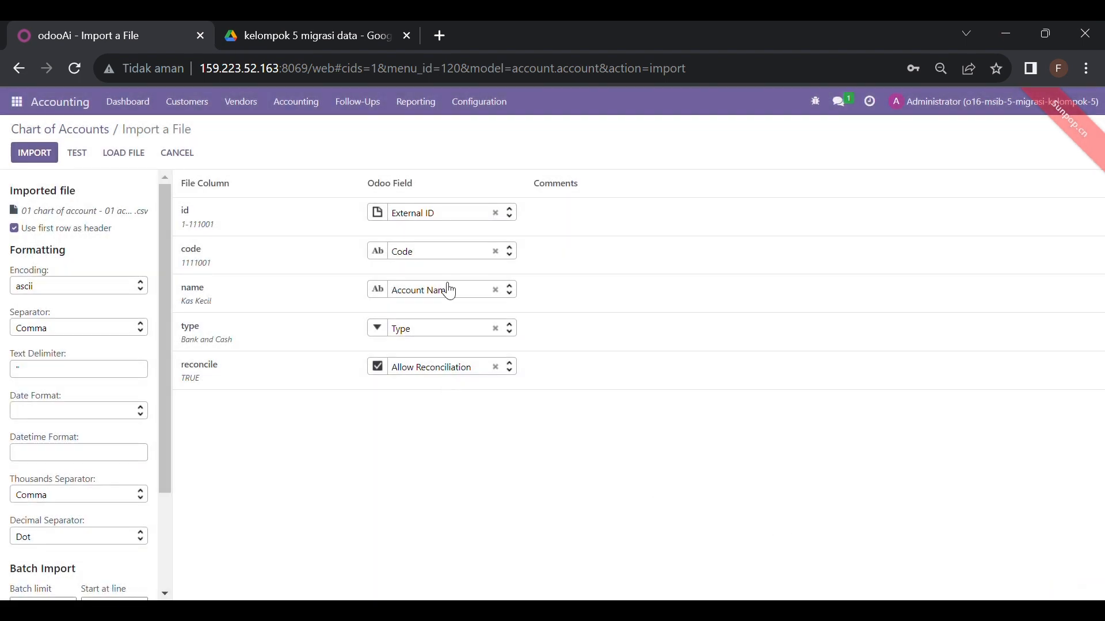
Check the id, code, name, type and reconcile column mapping and run TEST, which reports everything valid
mouse_move(193, 230)
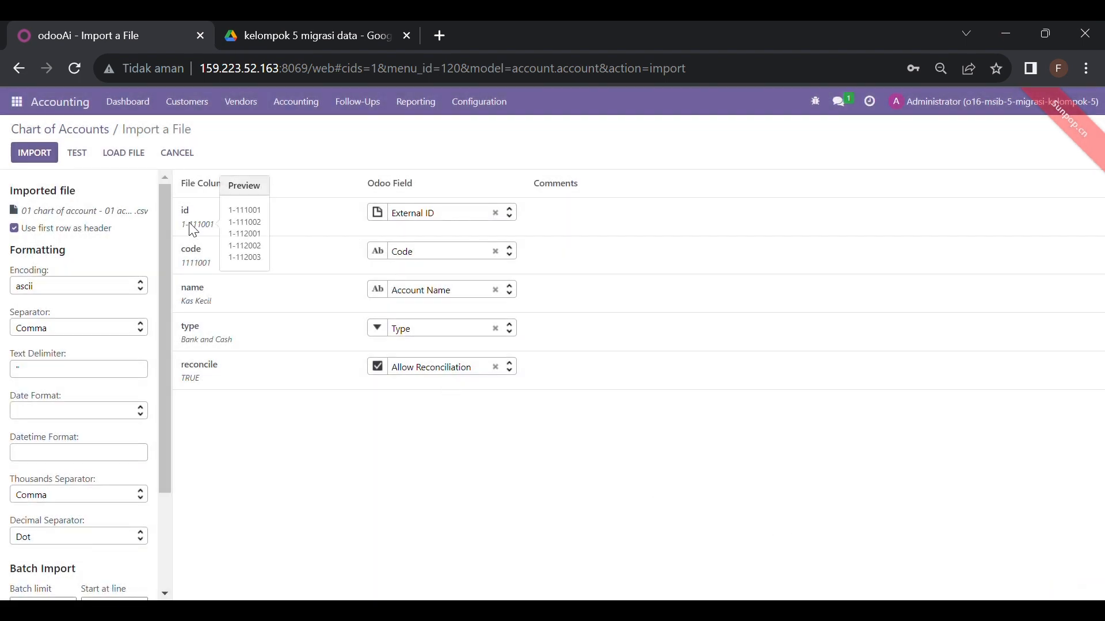
mouse_move(194, 302)
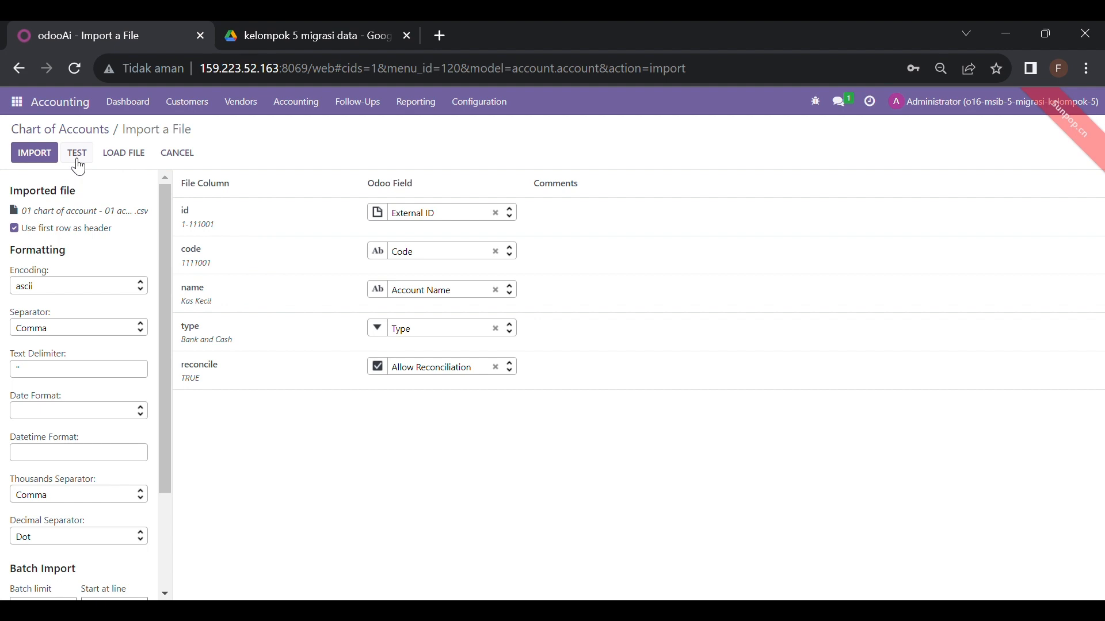
click(77, 161)
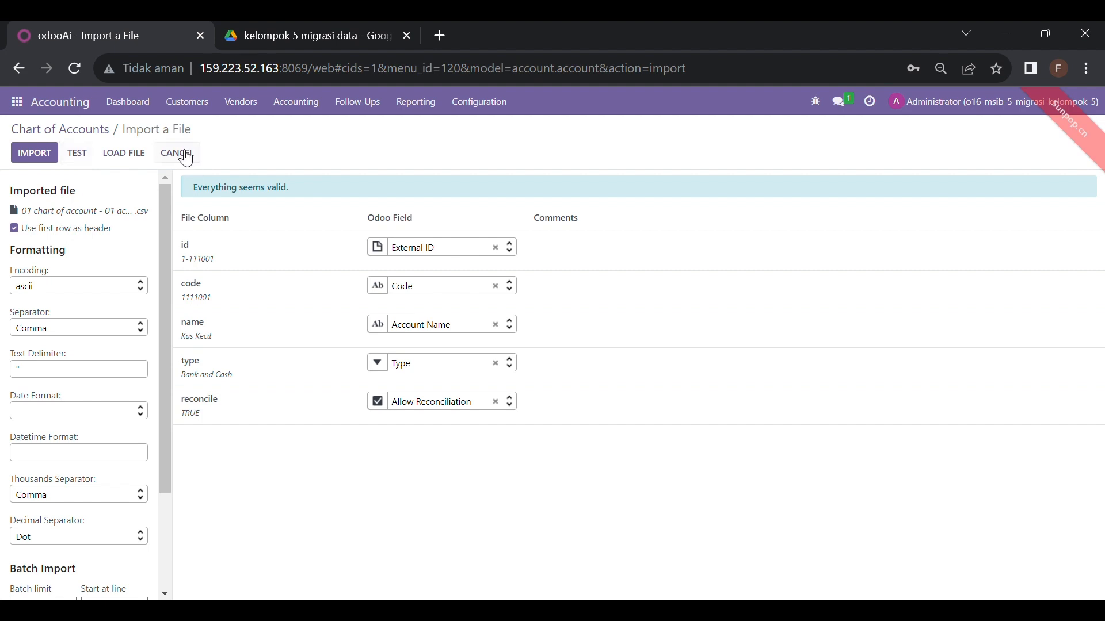
Return to the 388-account Chart of Accounts list, then switch to the Contacts app
click(186, 157)
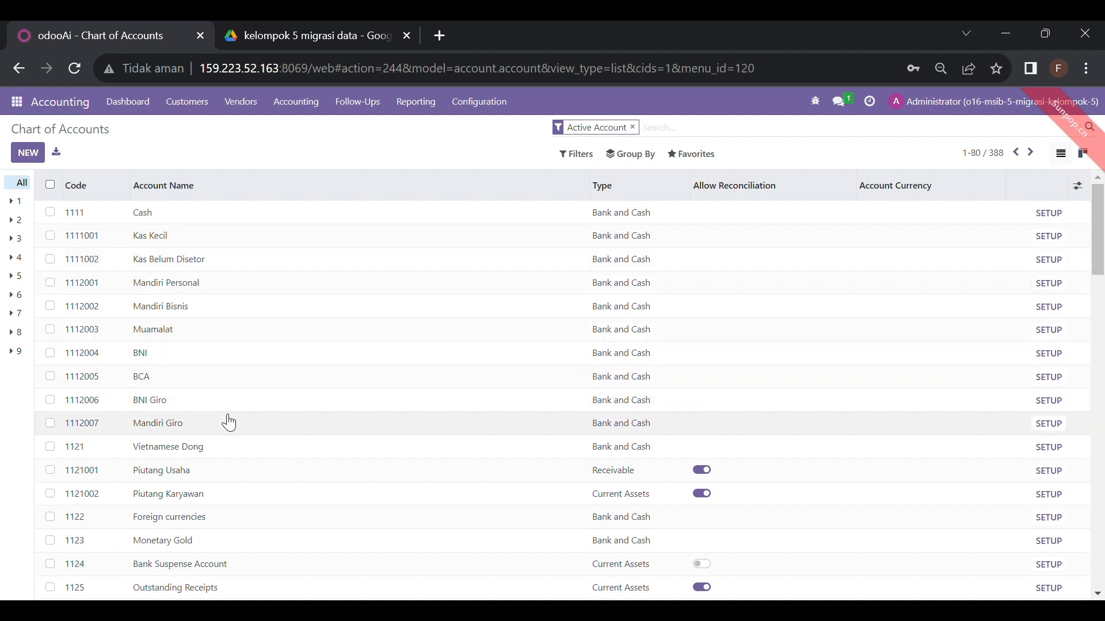
scroll(229, 423, down, 15)
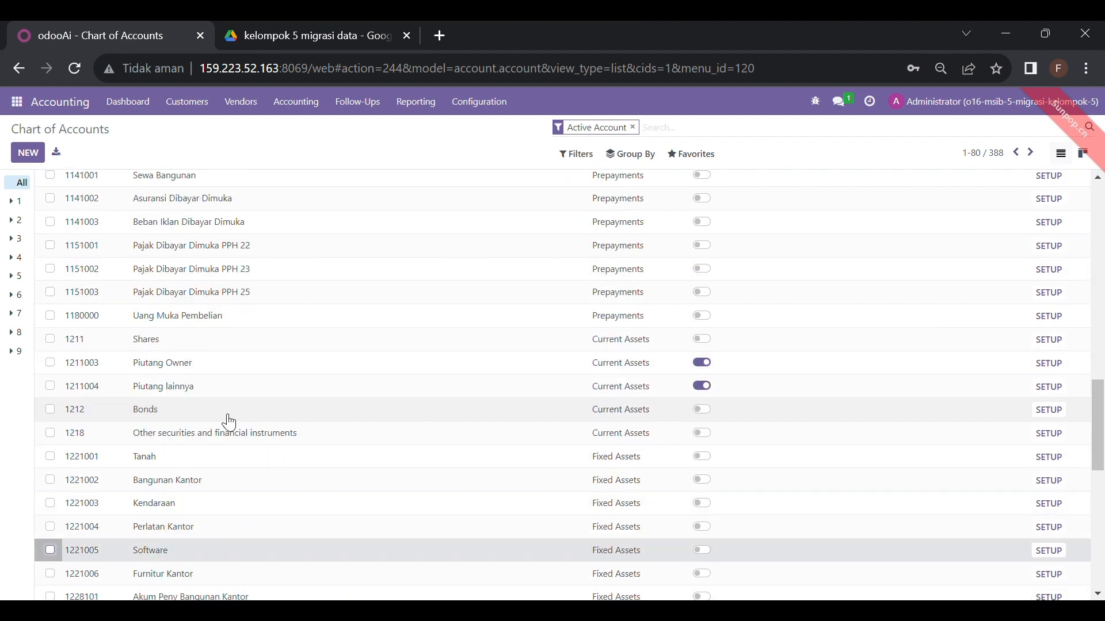
scroll(229, 422, down, 10)
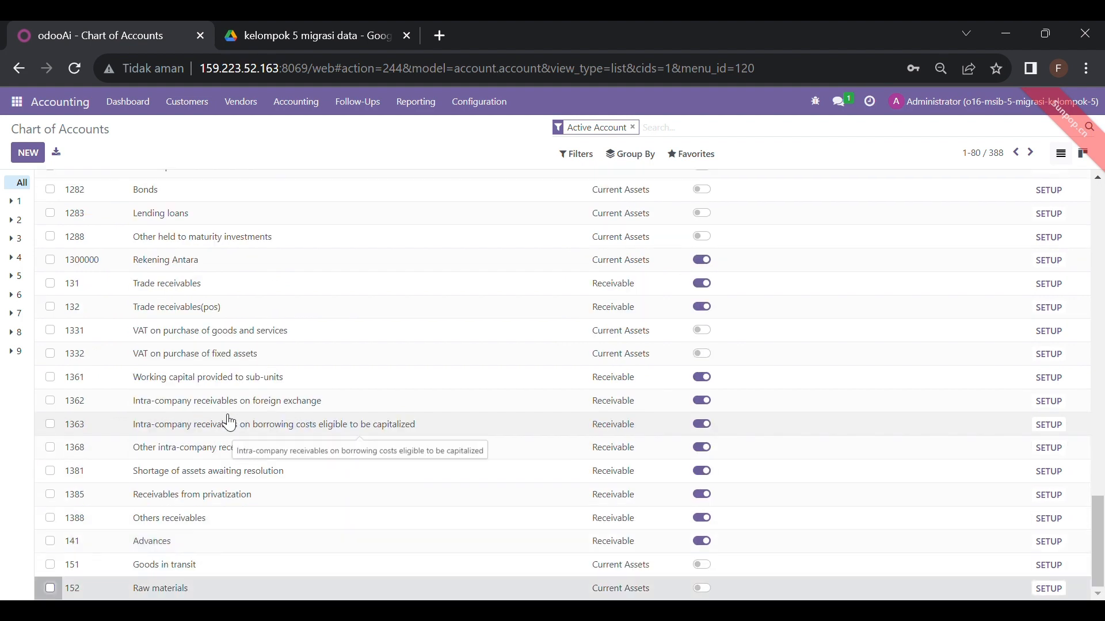
click(21, 103)
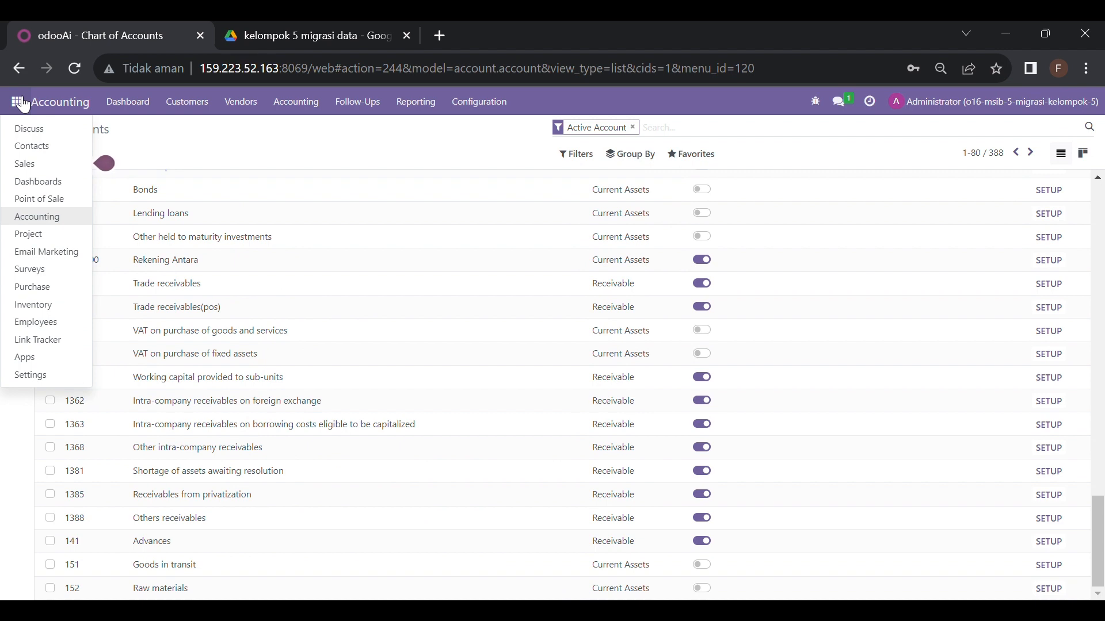
click(32, 151)
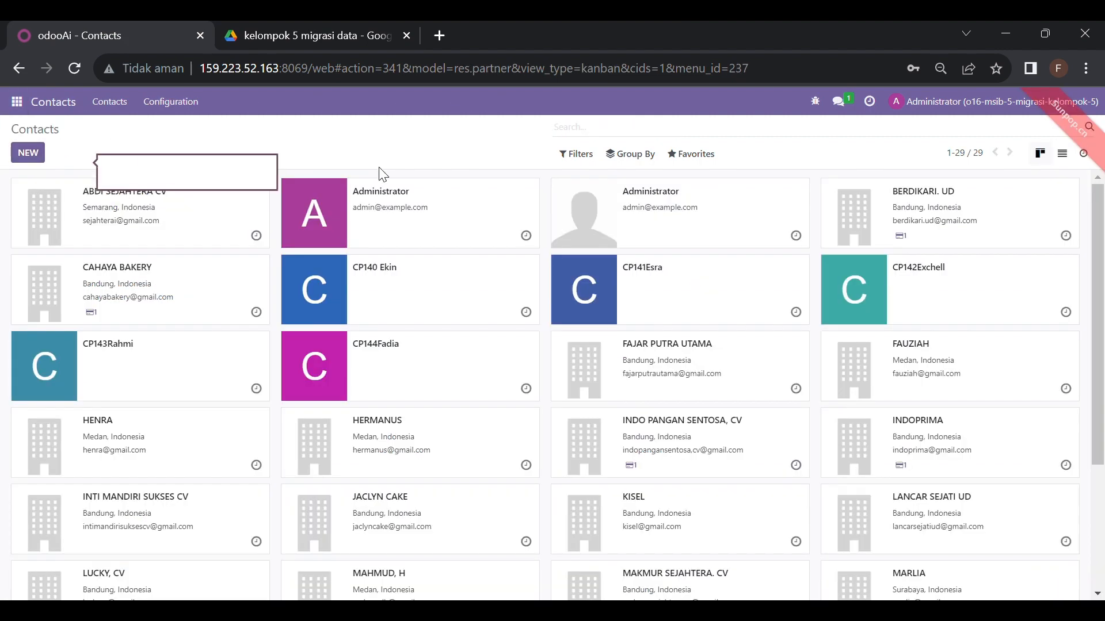
From Configuration > Banks, import '02 Bank - 02 import.bank.csv' so its id, name and bic columns map
click(185, 105)
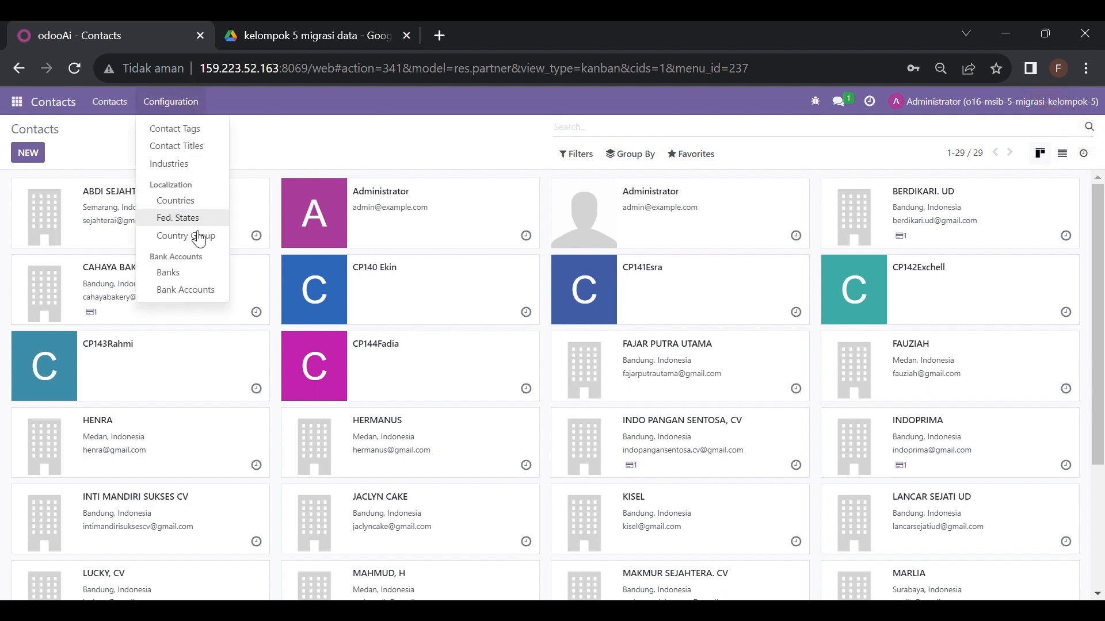
click(201, 279)
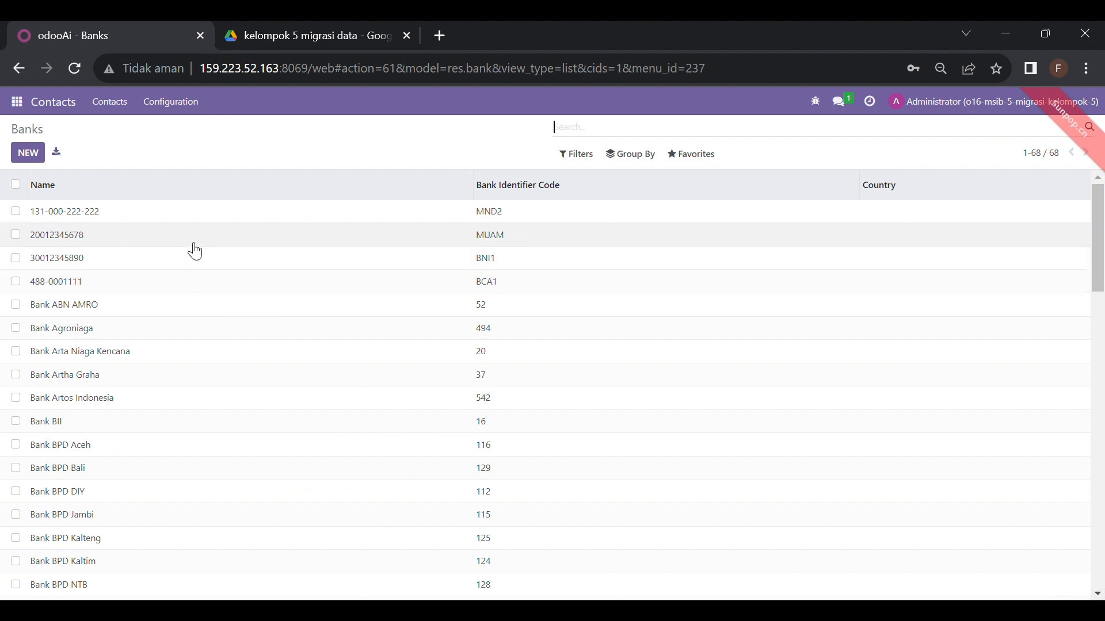
click(685, 162)
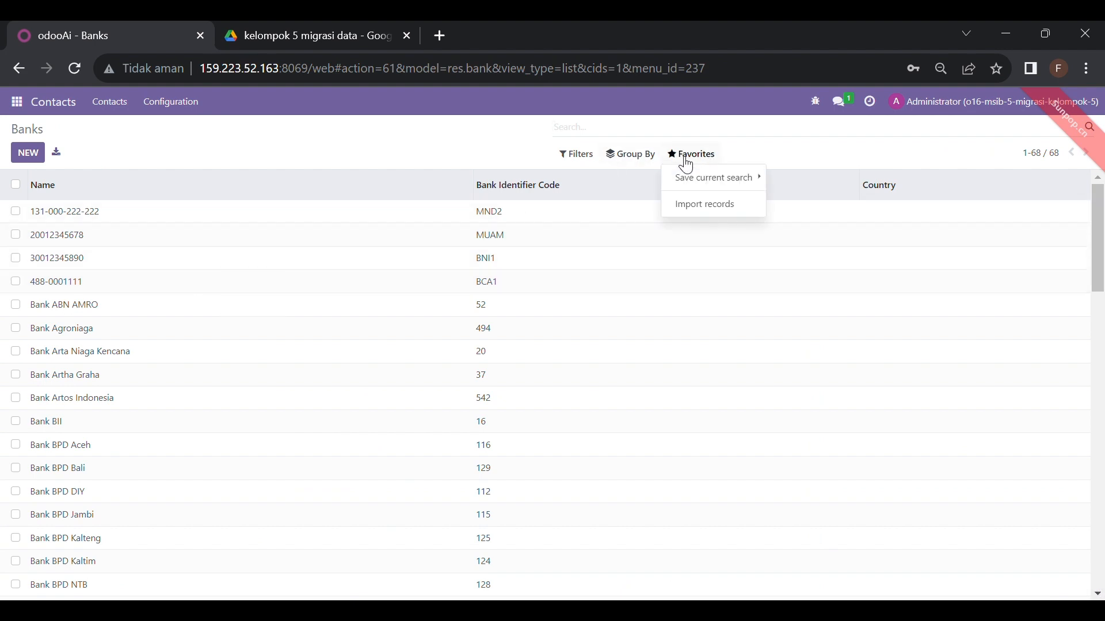
click(702, 211)
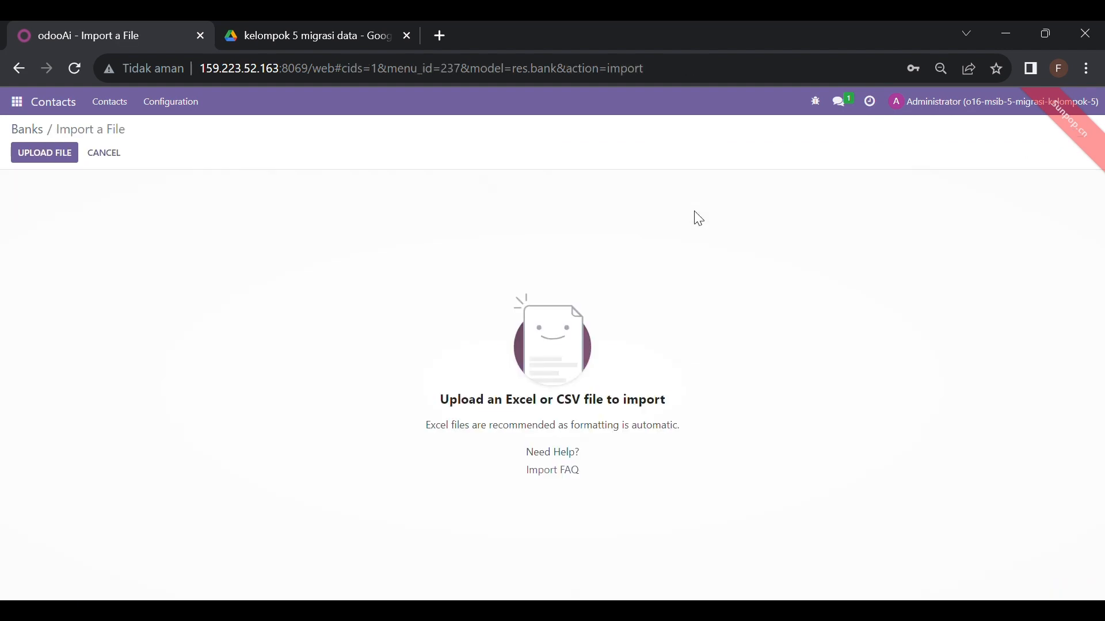
click(59, 156)
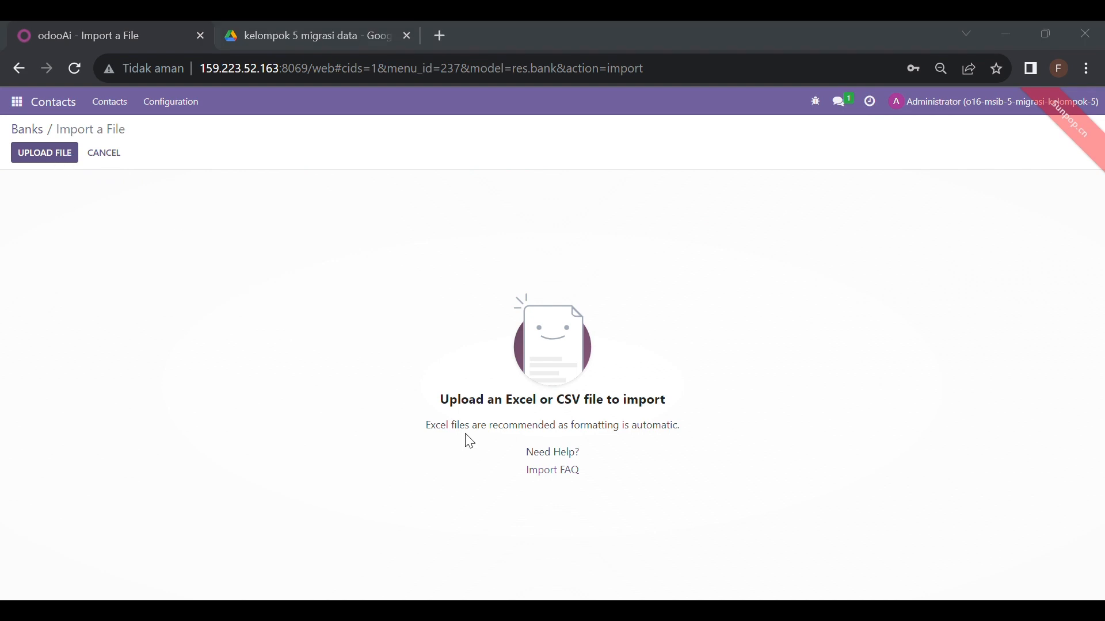
click(972, 582)
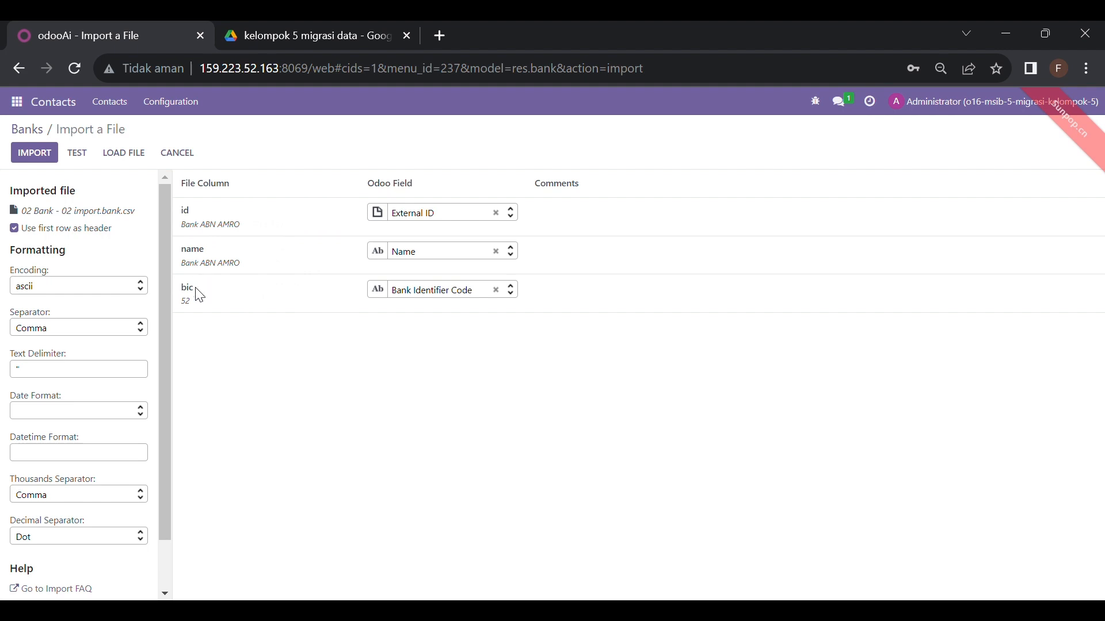
Test the bank import, unmap External ID from the id column, retest, then return to Banks
click(78, 165)
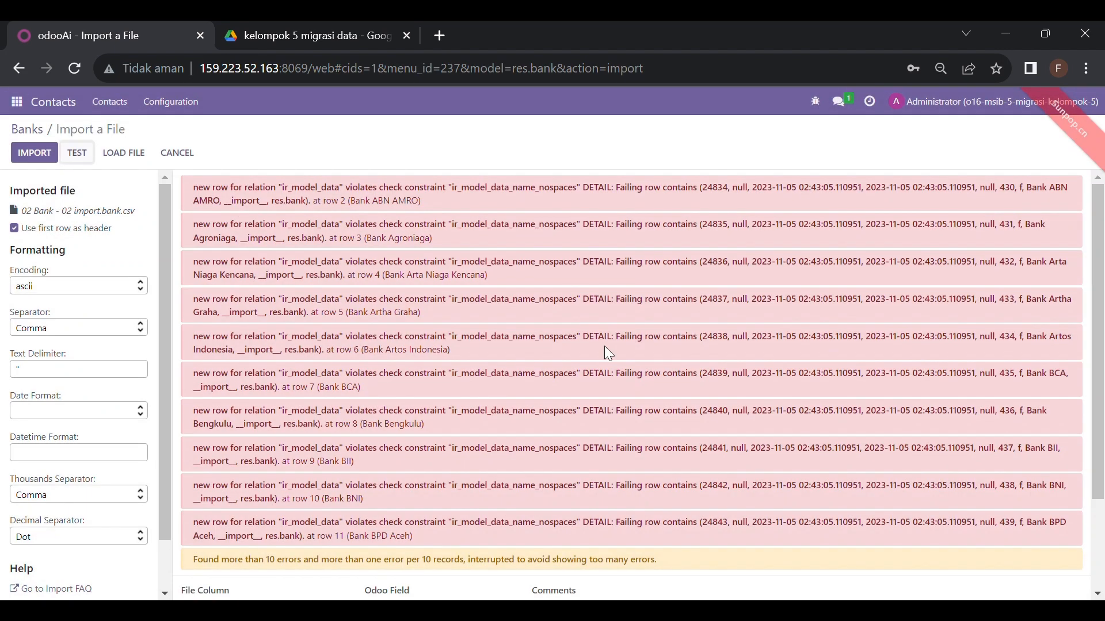
scroll(1100, 536, down, 2)
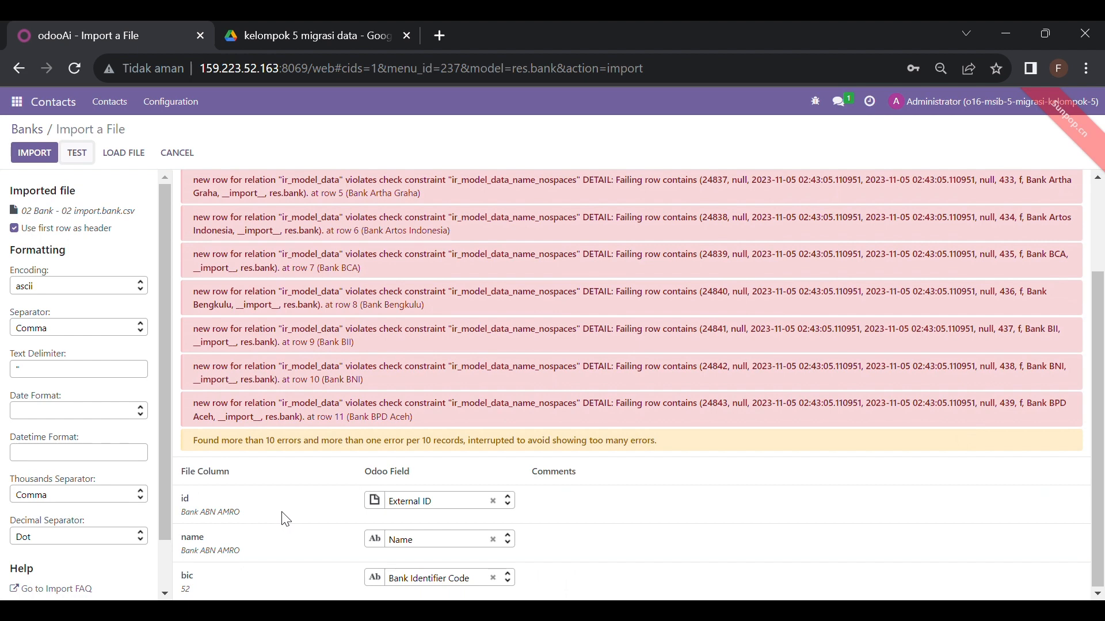
click(493, 503)
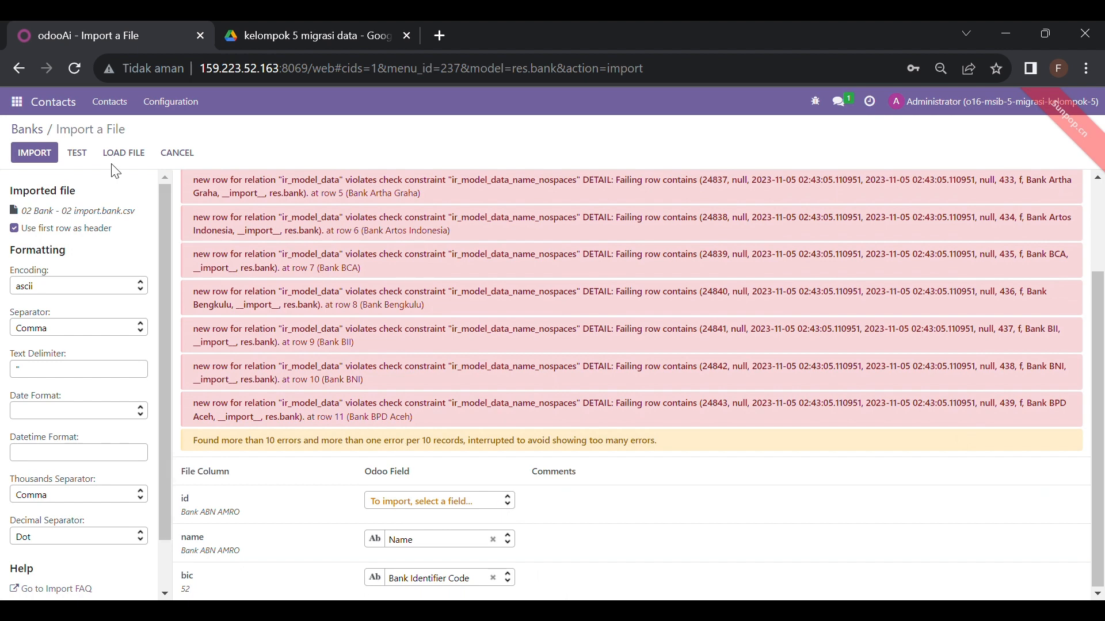
click(83, 159)
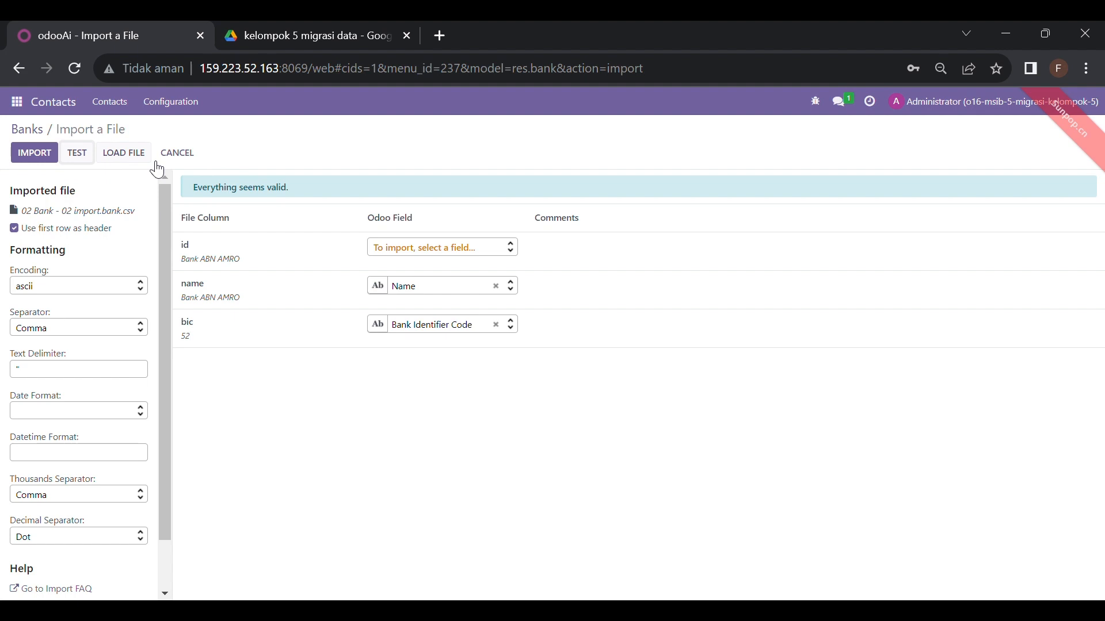
click(199, 164)
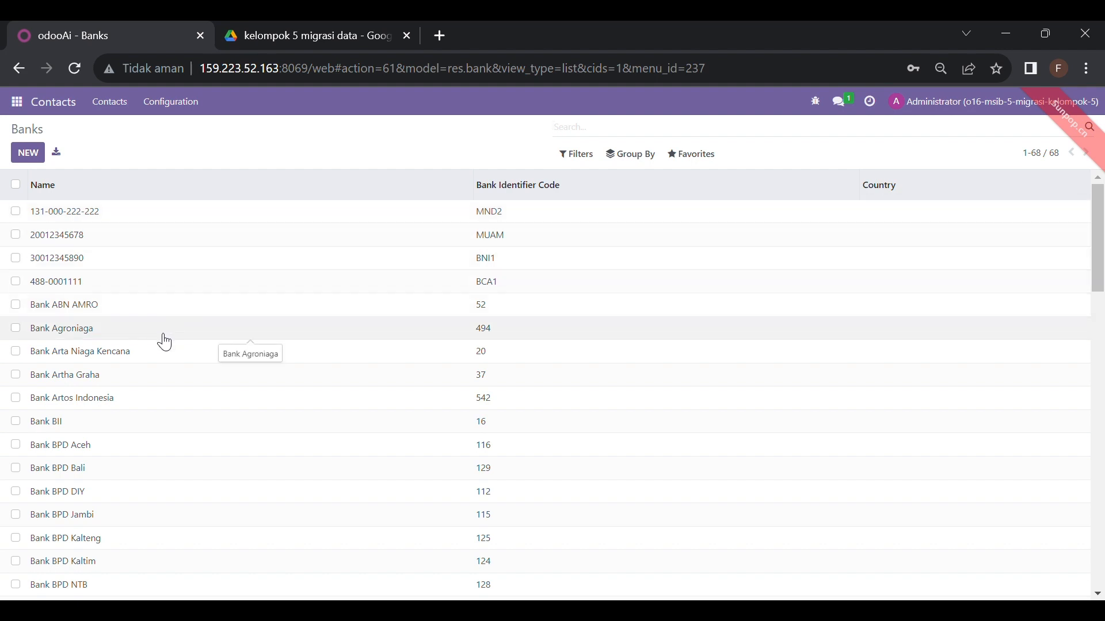
scroll(164, 342, down, 4)
scroll(164, 342, down, 15)
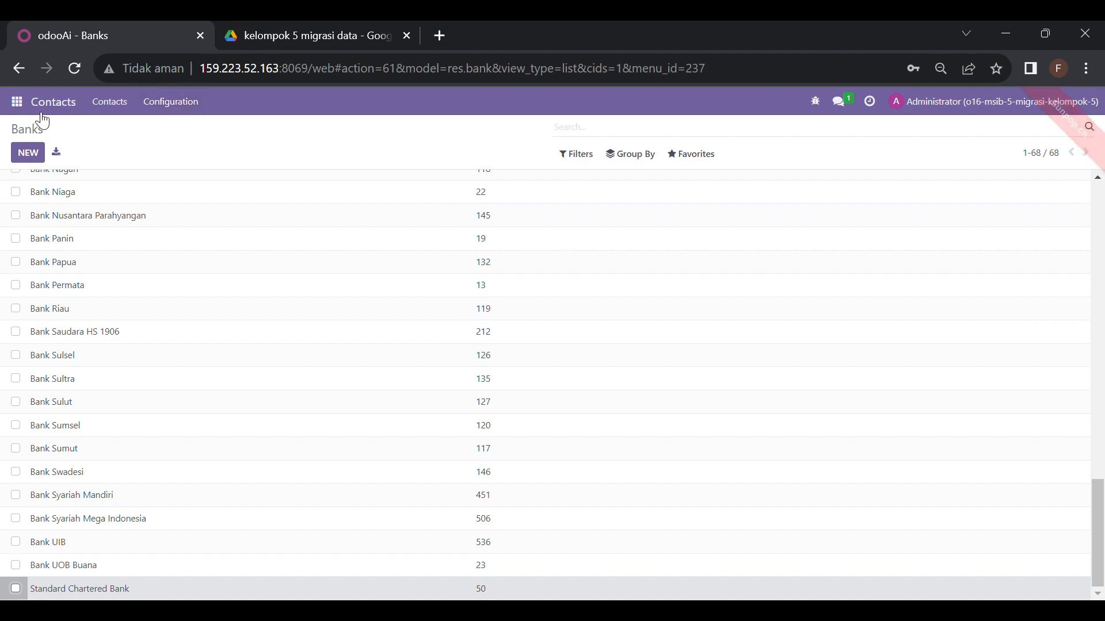
From Configuration > Bank Accounts, load the 03 Bank Account CSV into Import records
click(199, 104)
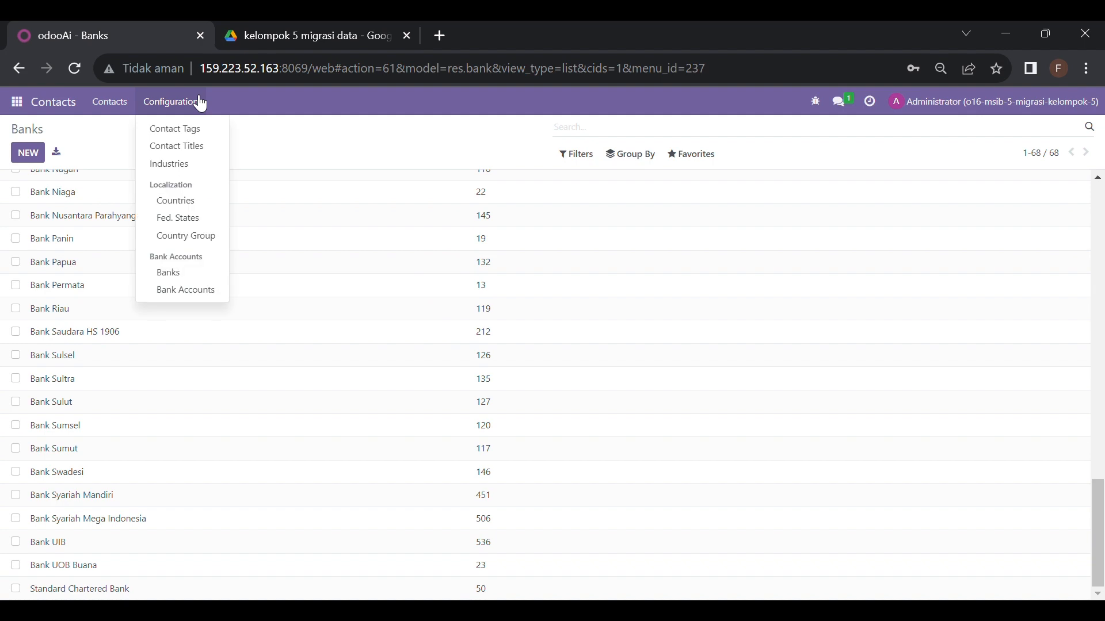
click(195, 295)
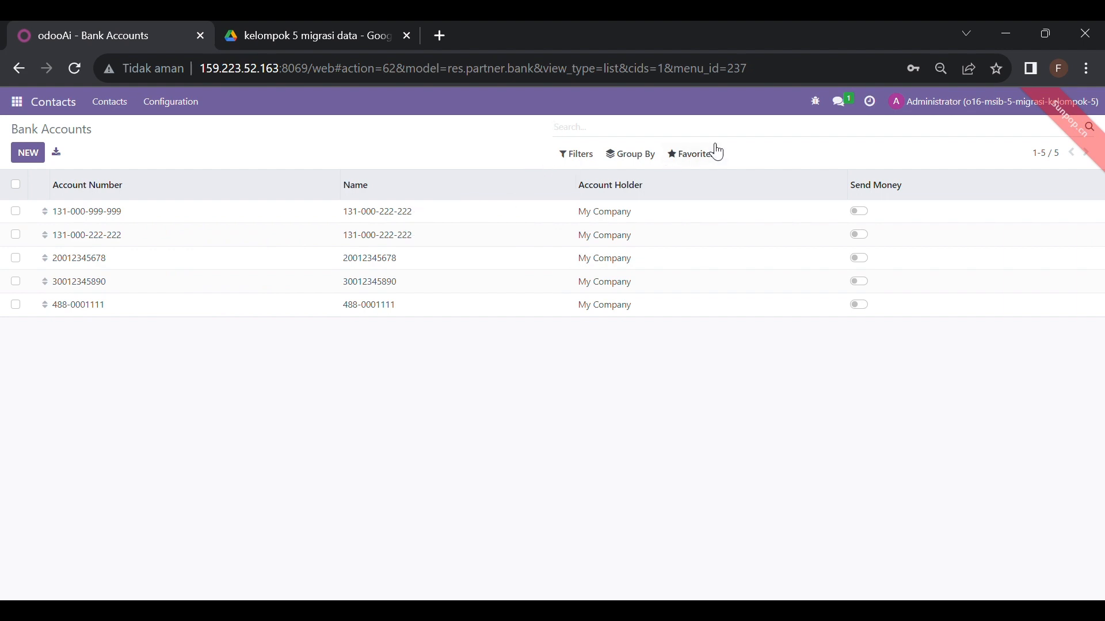
click(693, 162)
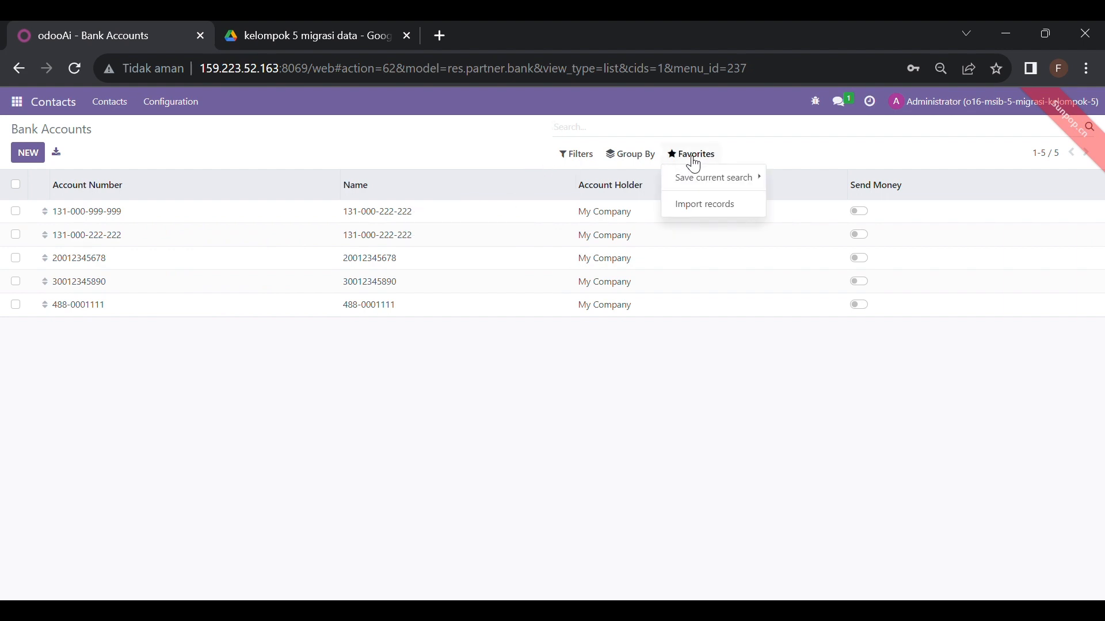
click(699, 216)
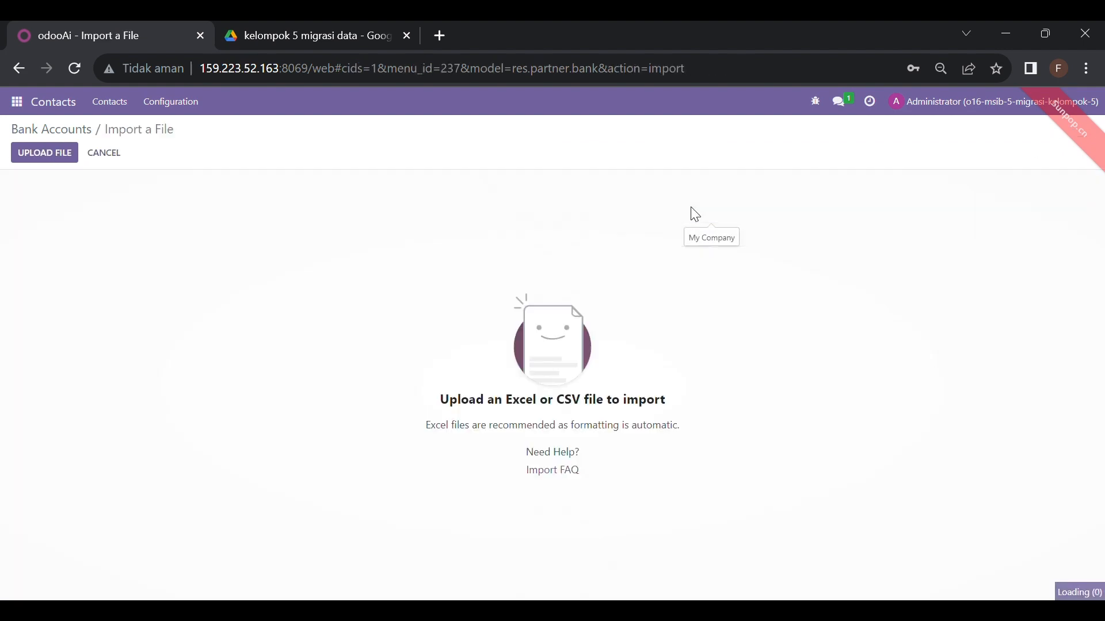
click(64, 160)
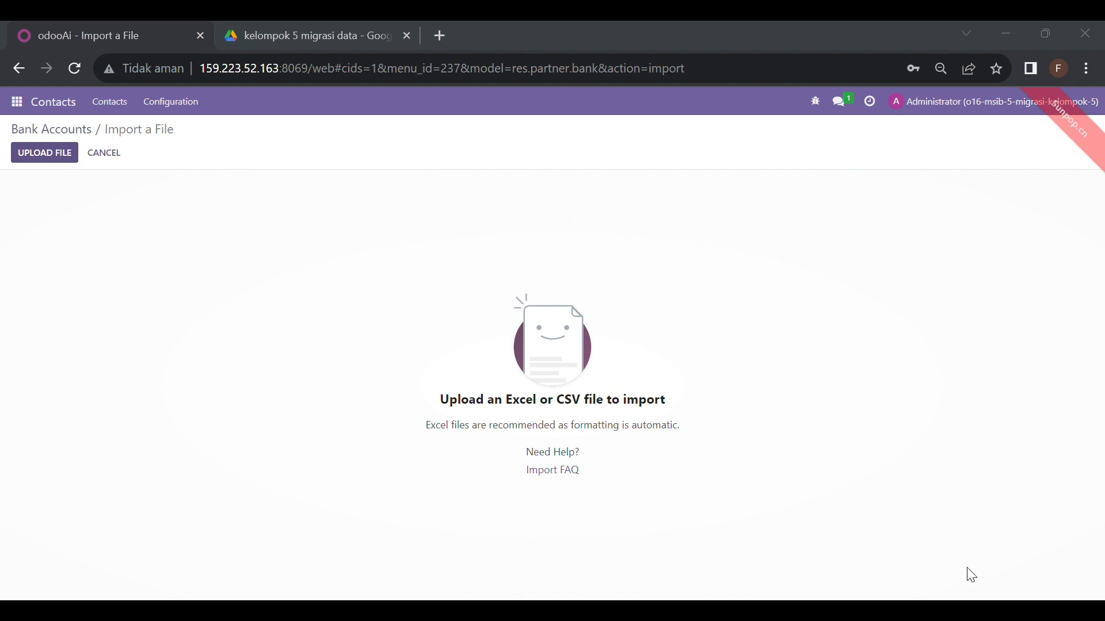
key(Return)
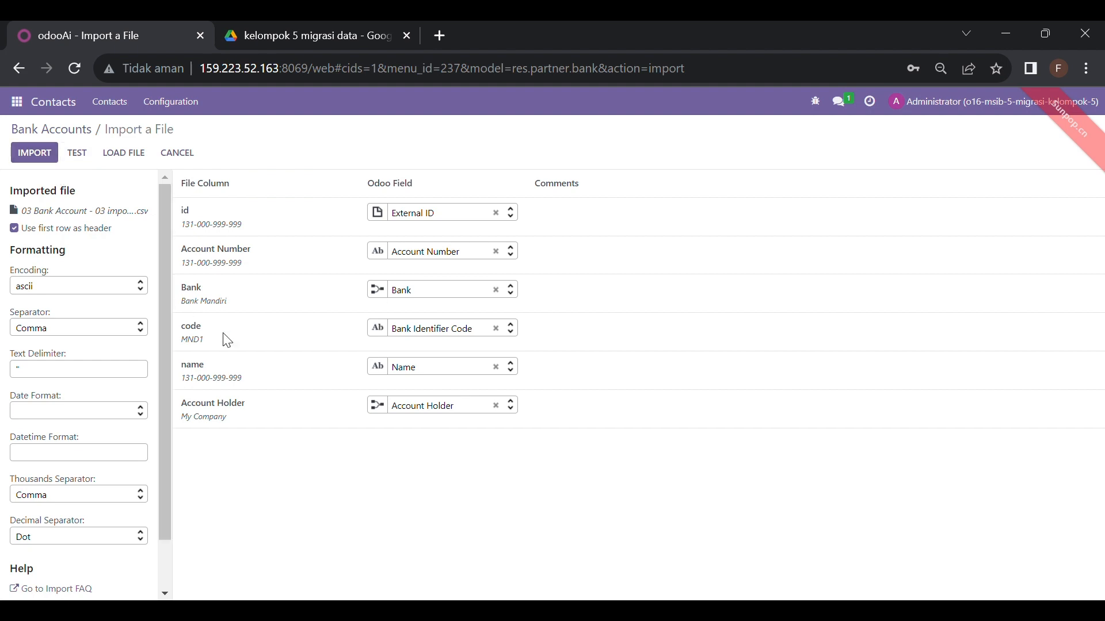
Check the Account Holder sample values, then cancel the bank account import
mouse_move(203, 422)
click(182, 164)
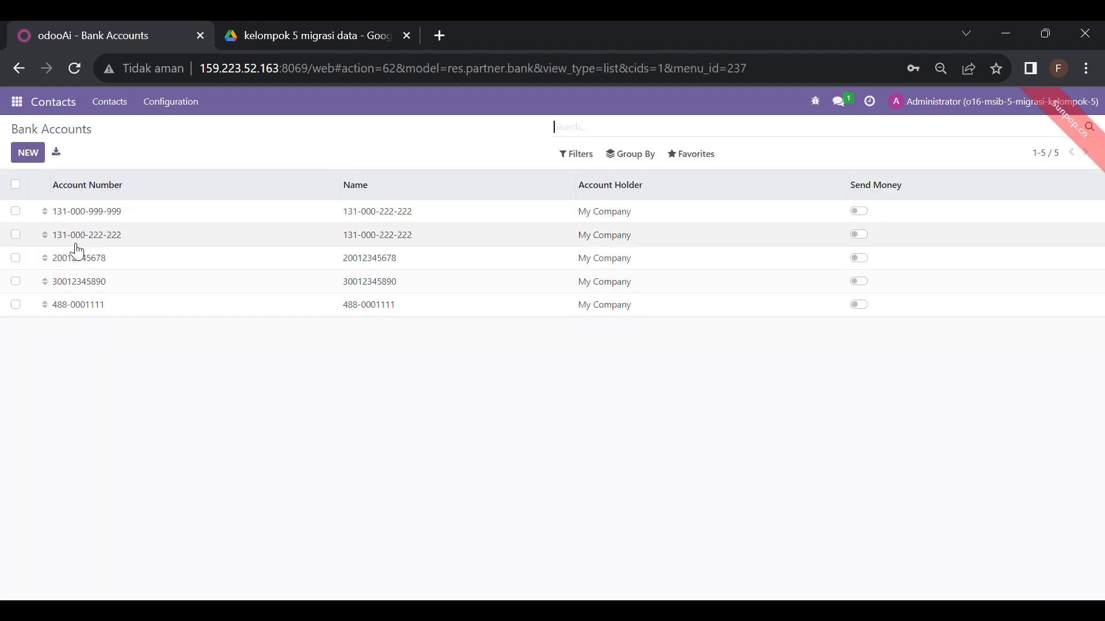
Select all five bank accounts, clear the selection, then switch to the Accounting app
click(16, 212)
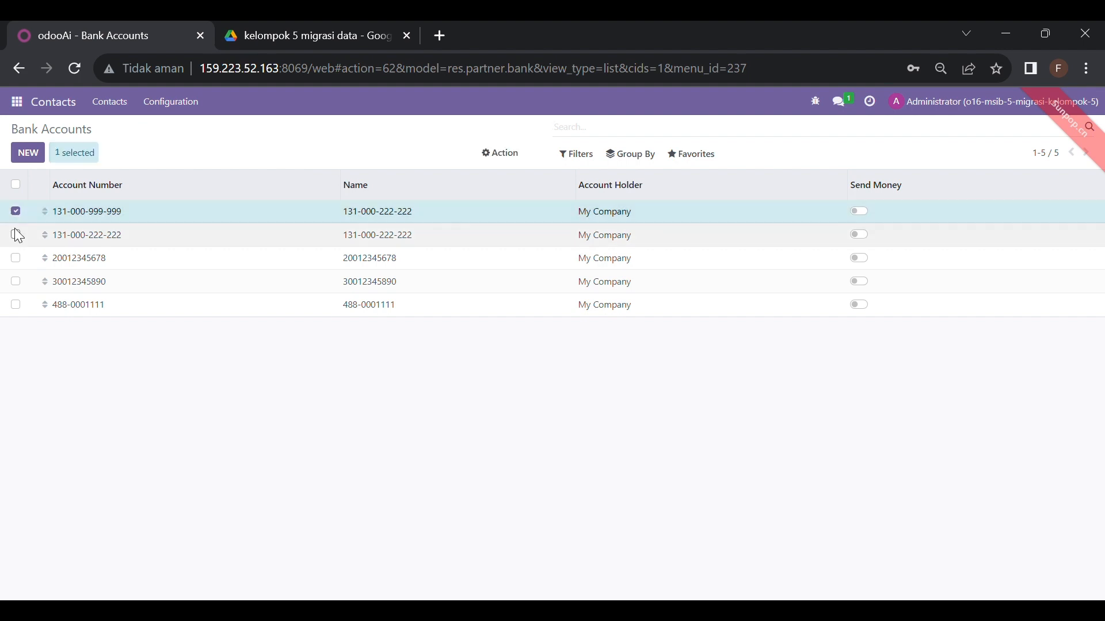
click(16, 235)
click(16, 258)
click(16, 281)
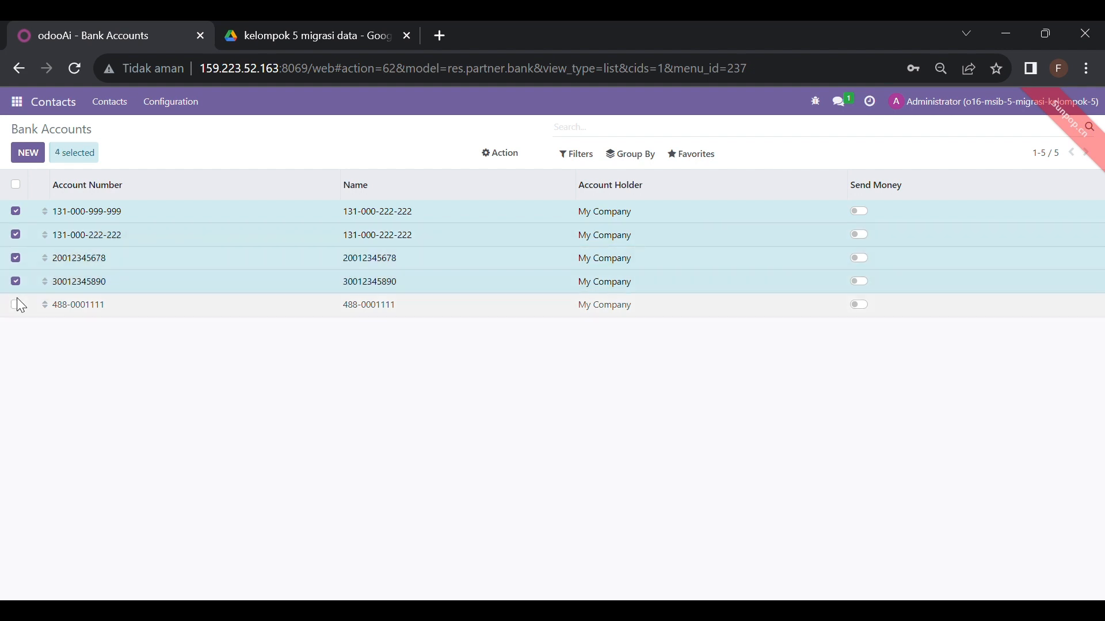
click(18, 305)
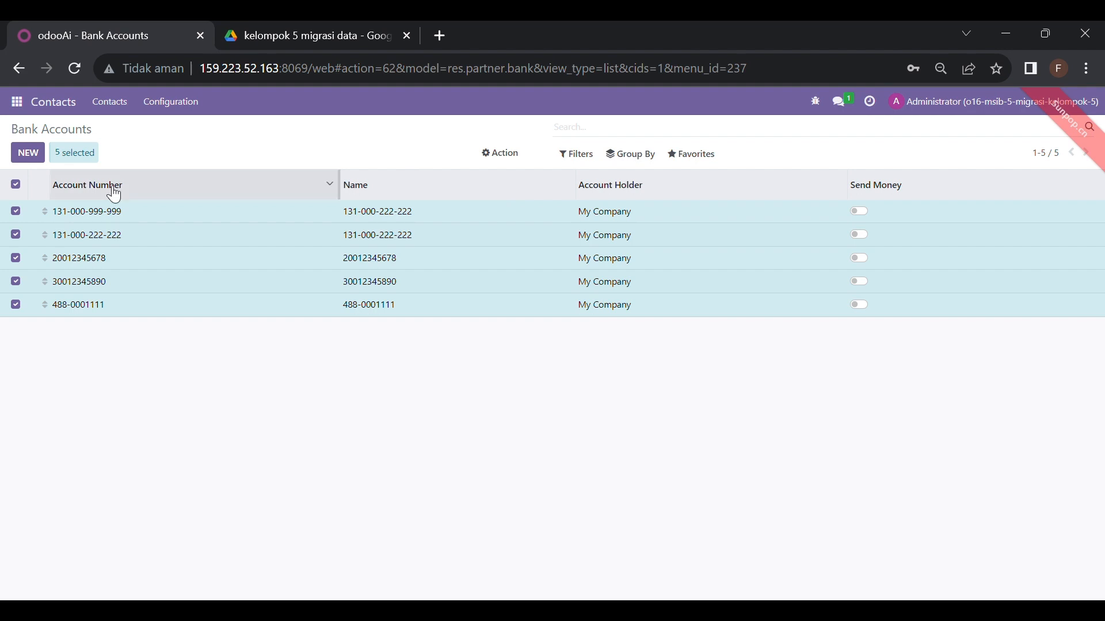
click(16, 185)
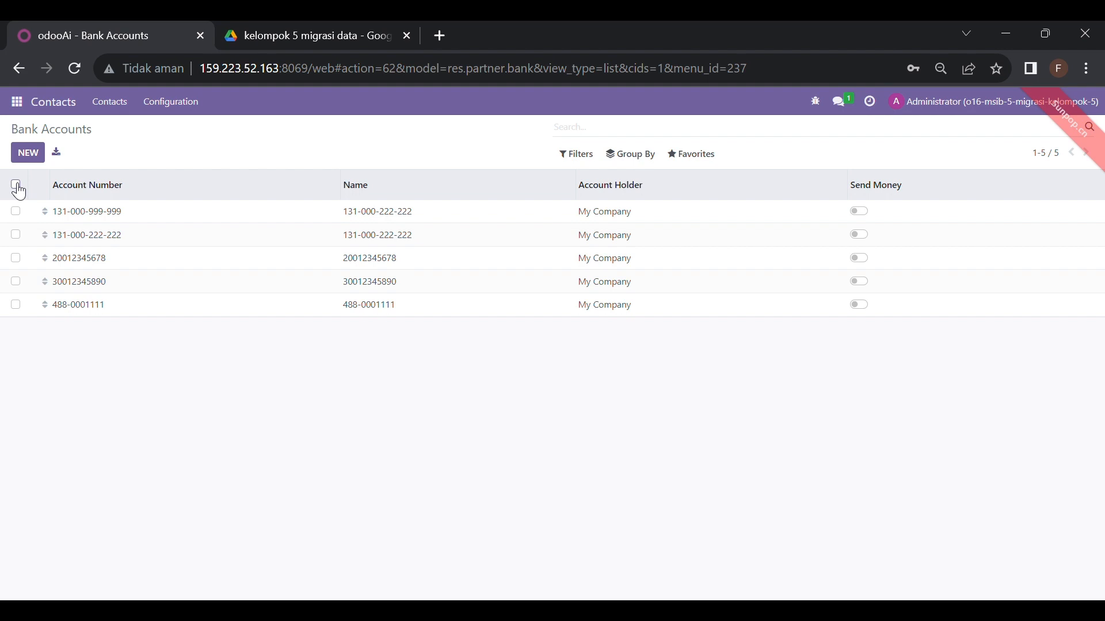
click(27, 105)
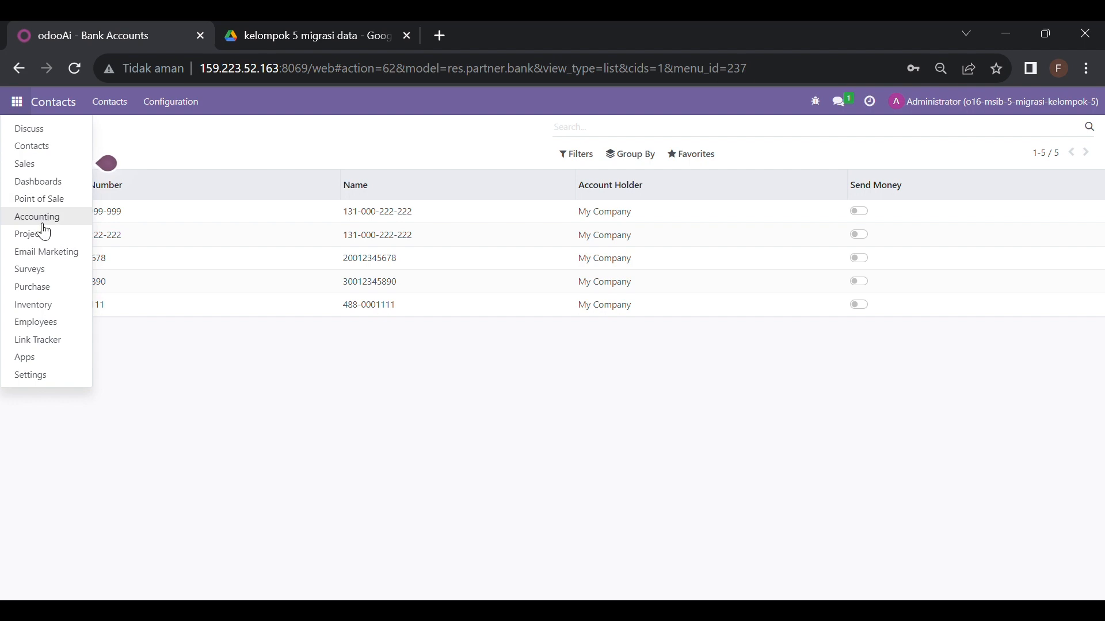
click(43, 224)
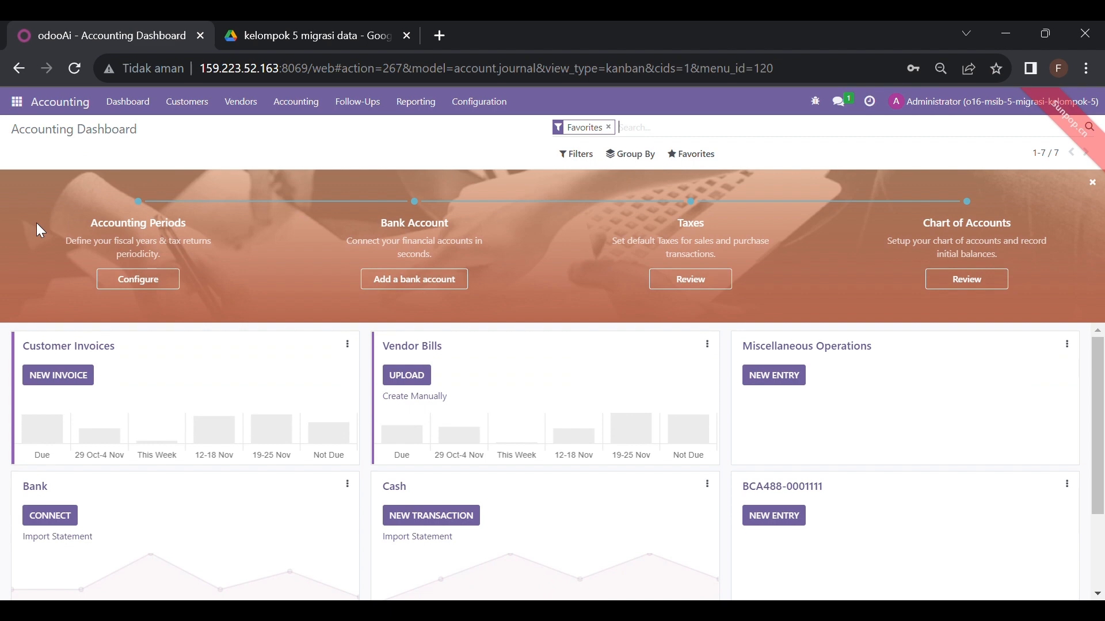
Open Accounting > Journal Entries, drop the Posted filter, and start Import records
click(296, 104)
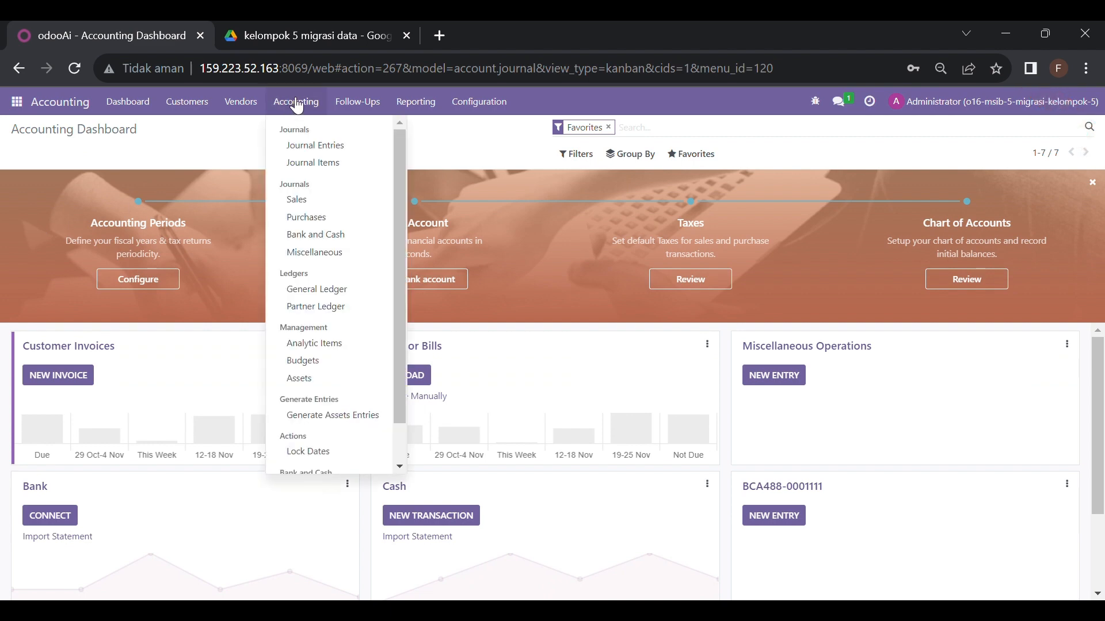
click(315, 146)
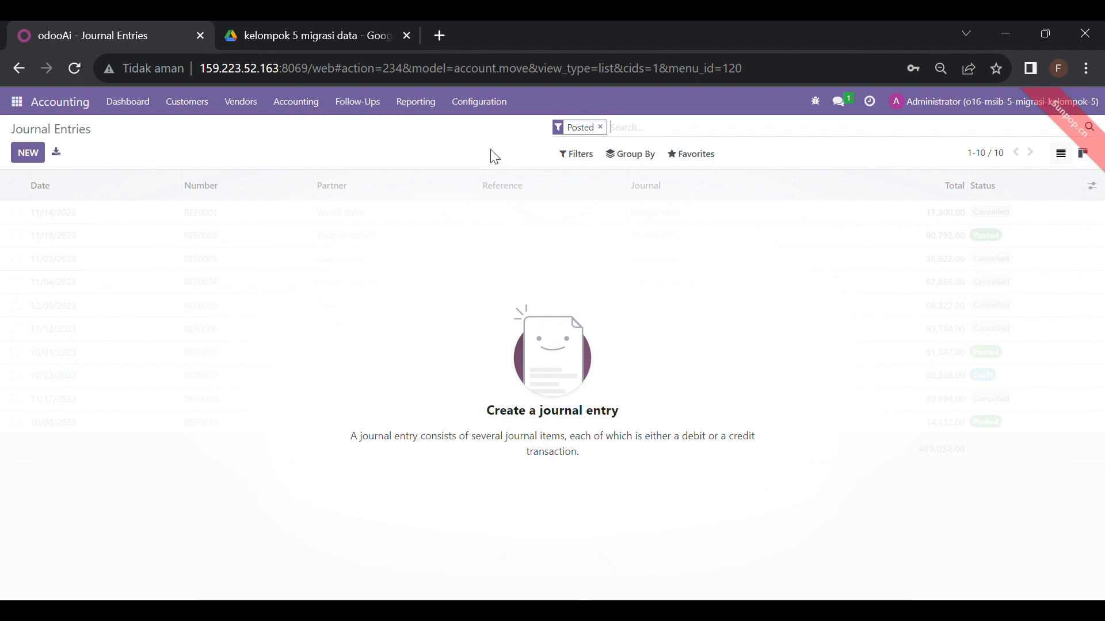
click(602, 127)
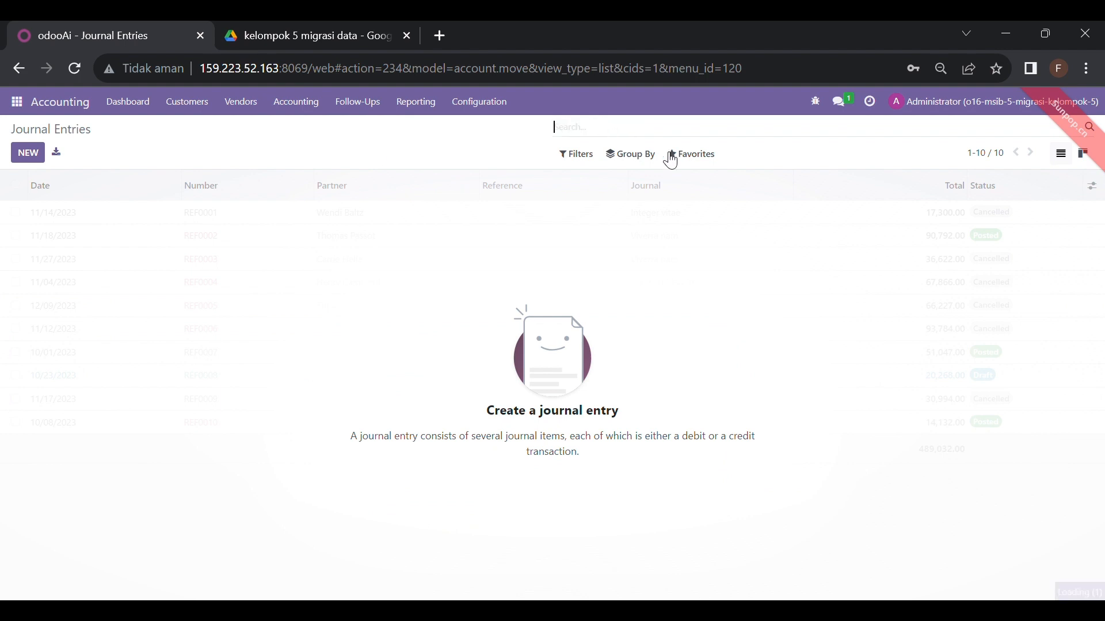
click(696, 161)
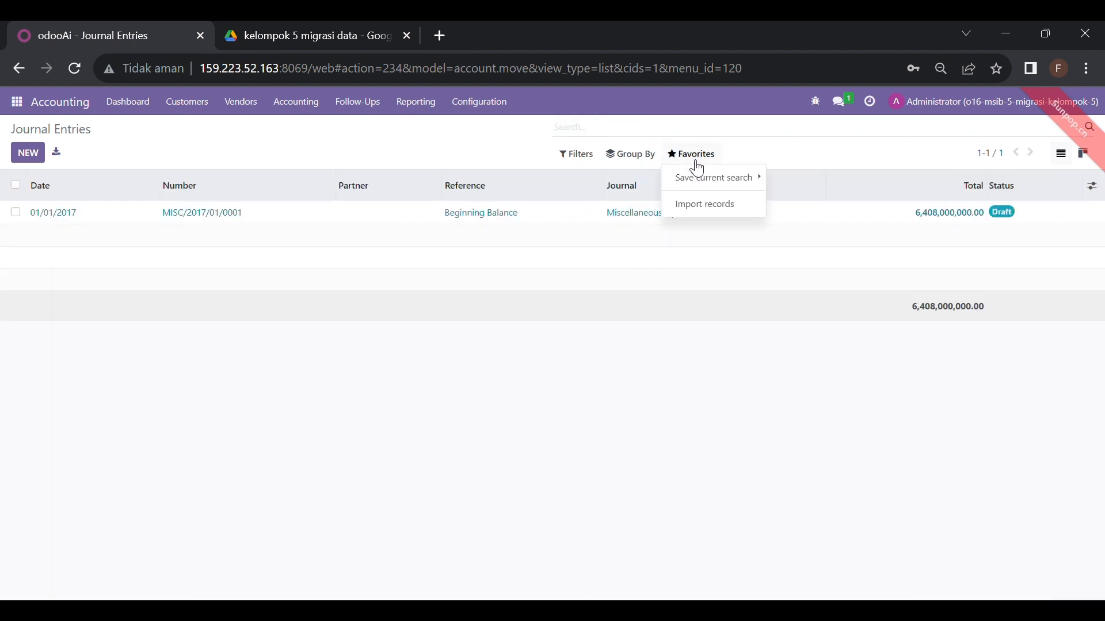
click(707, 205)
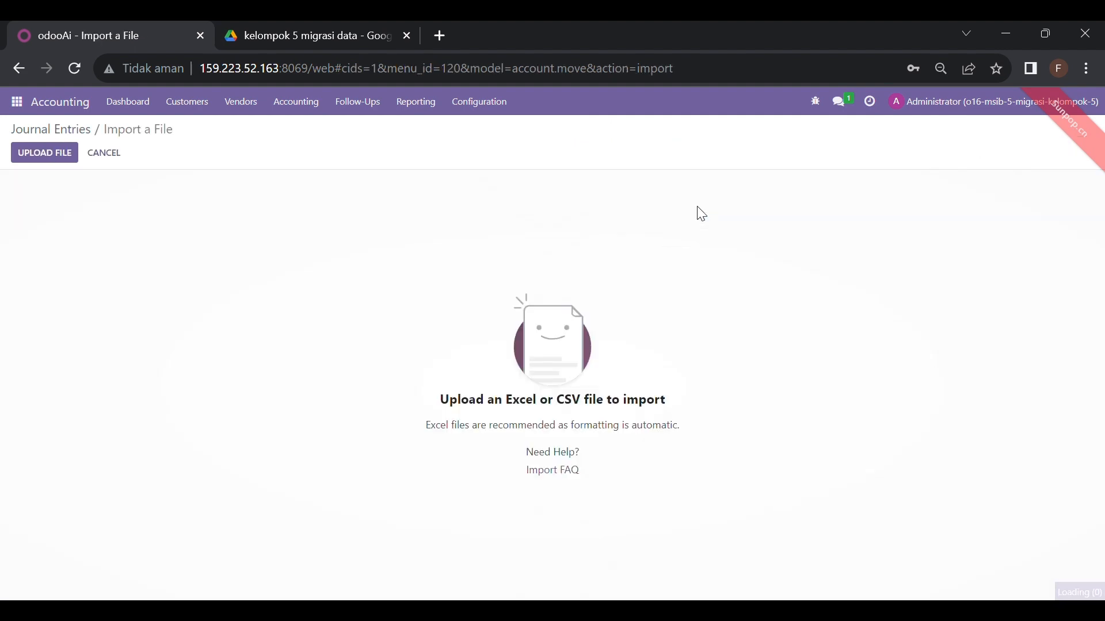
Upload the account beginning balance CSV and review its File Column to Odoo Field mapping
click(50, 160)
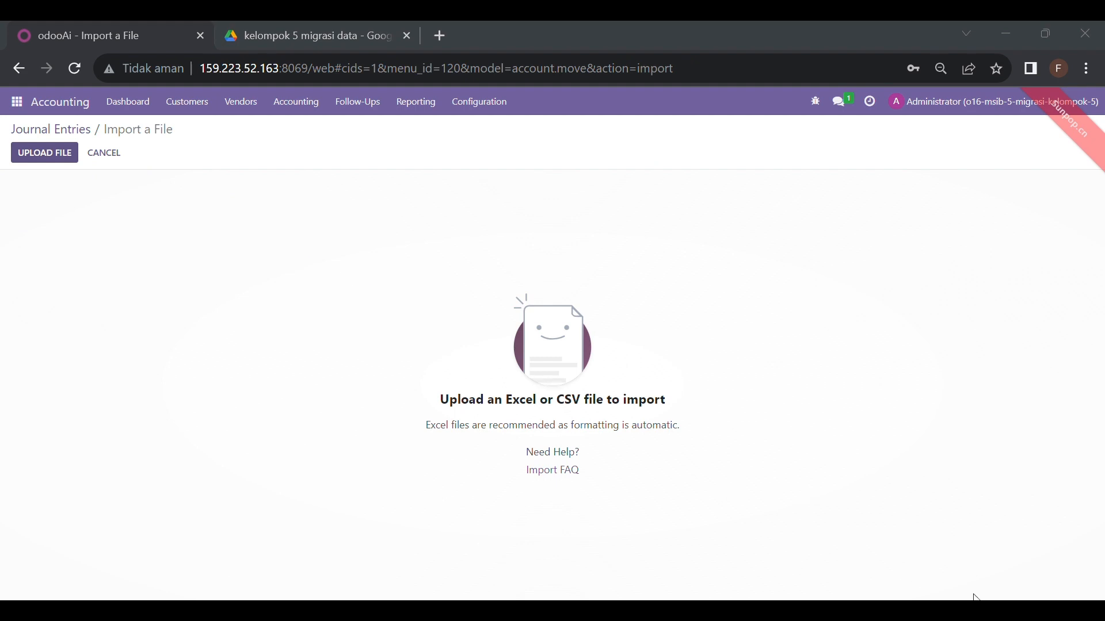
key(Return)
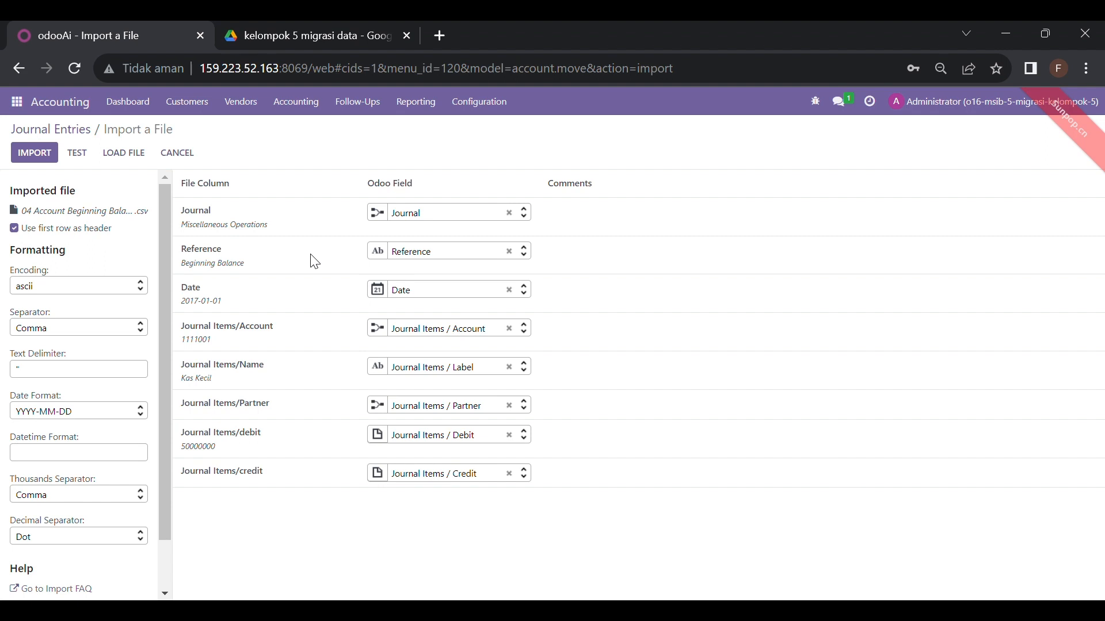
mouse_move(194, 228)
Cancel the import and review draft entry MISC/2017/01/0001's journal lines and 6,408,000,000.00 totals
click(176, 162)
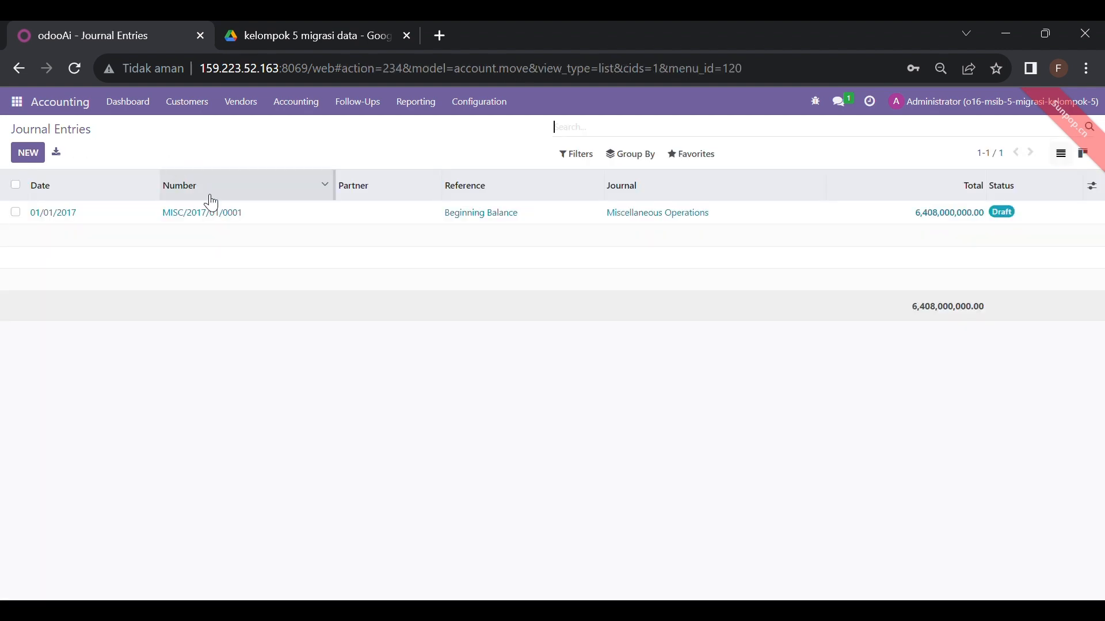
click(251, 225)
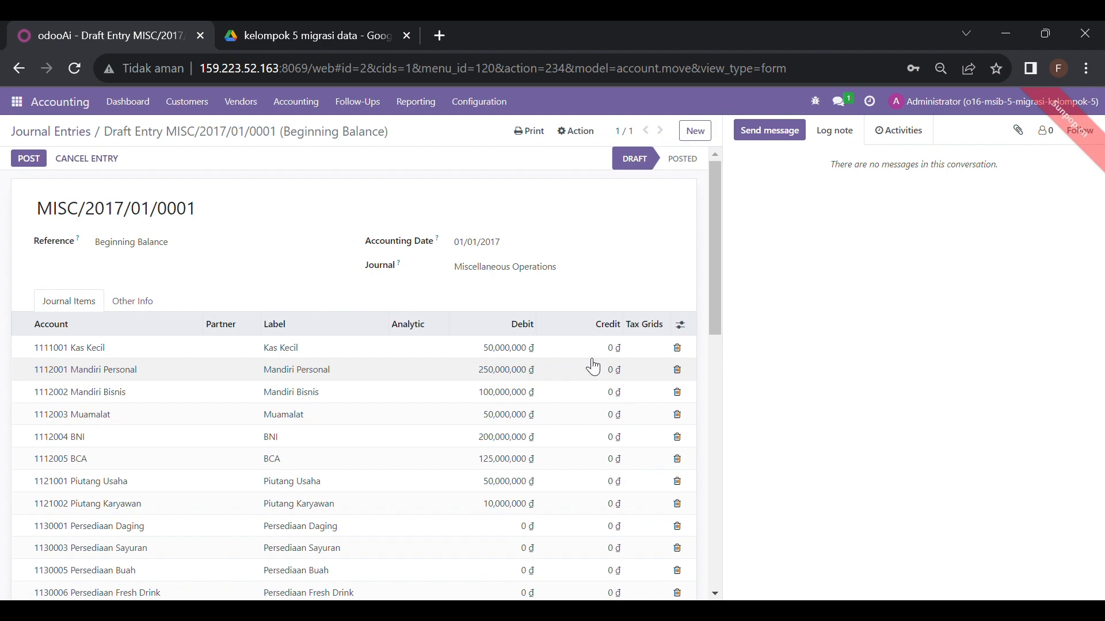
click(715, 347)
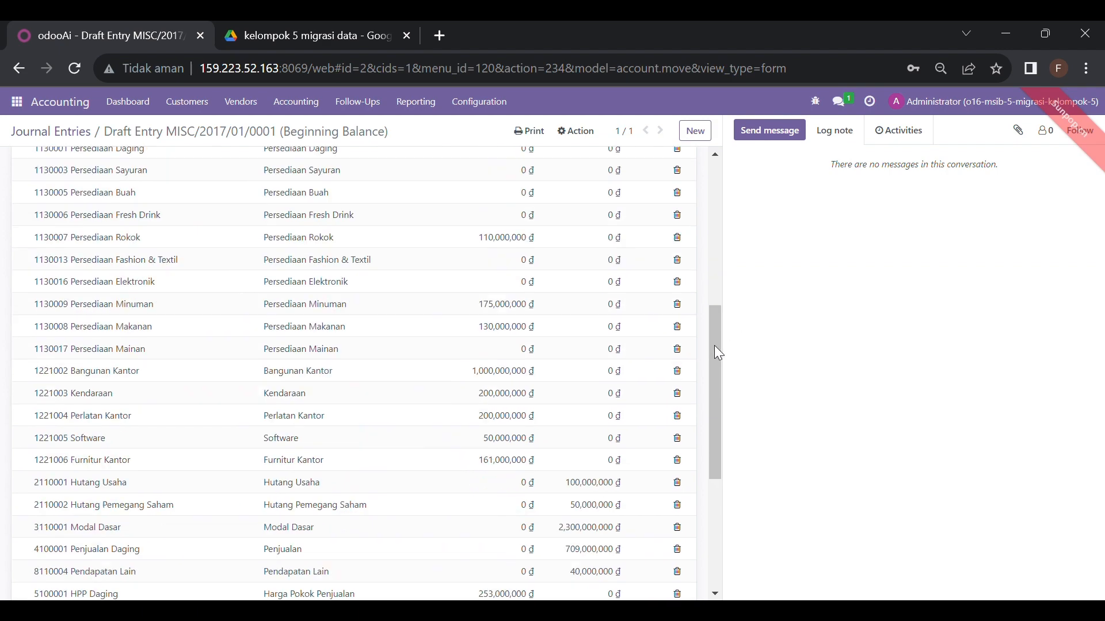
click(719, 273)
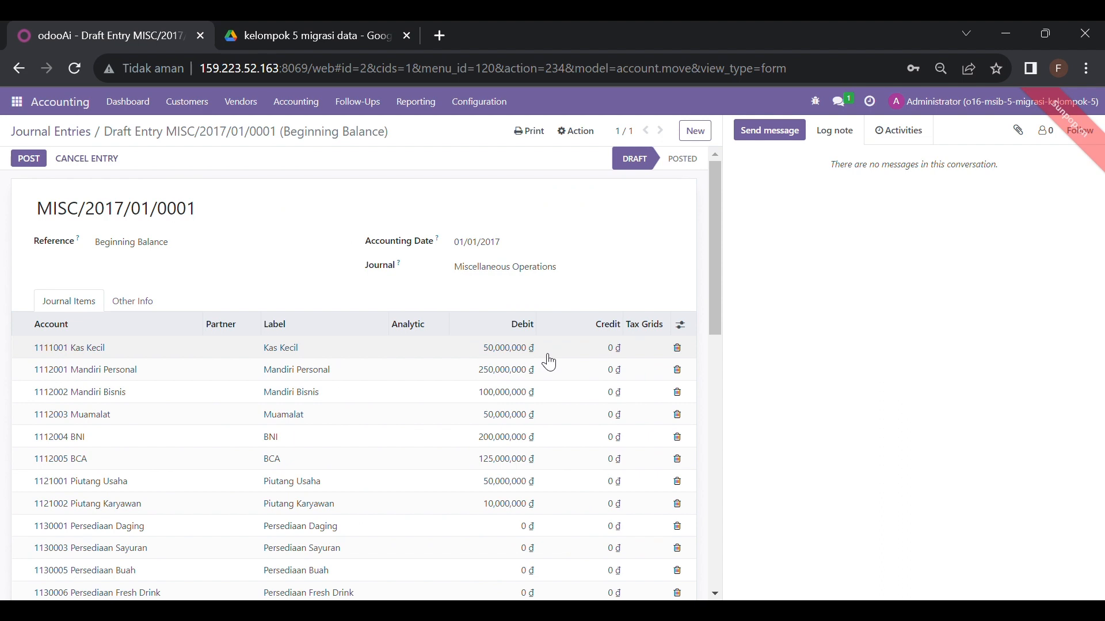
scroll(550, 361, down, 10)
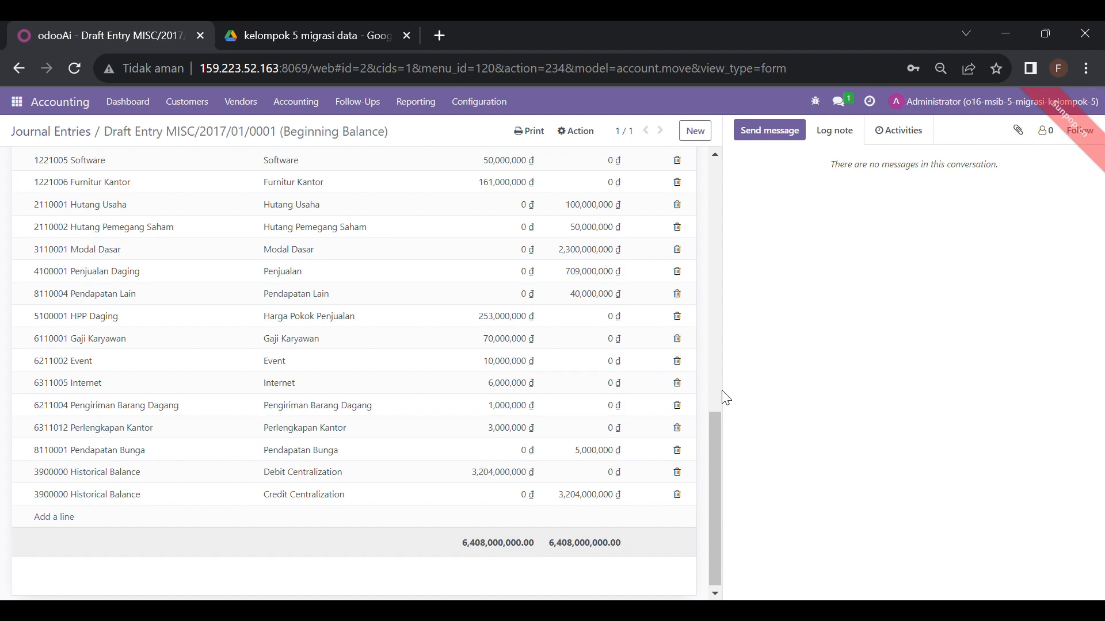
click(716, 375)
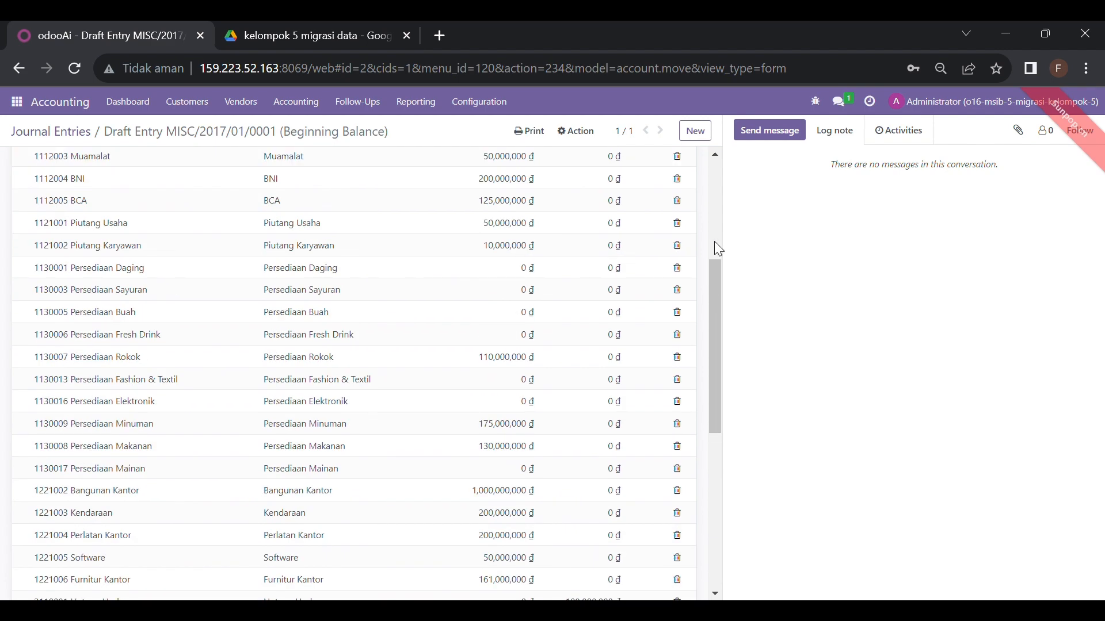
click(716, 226)
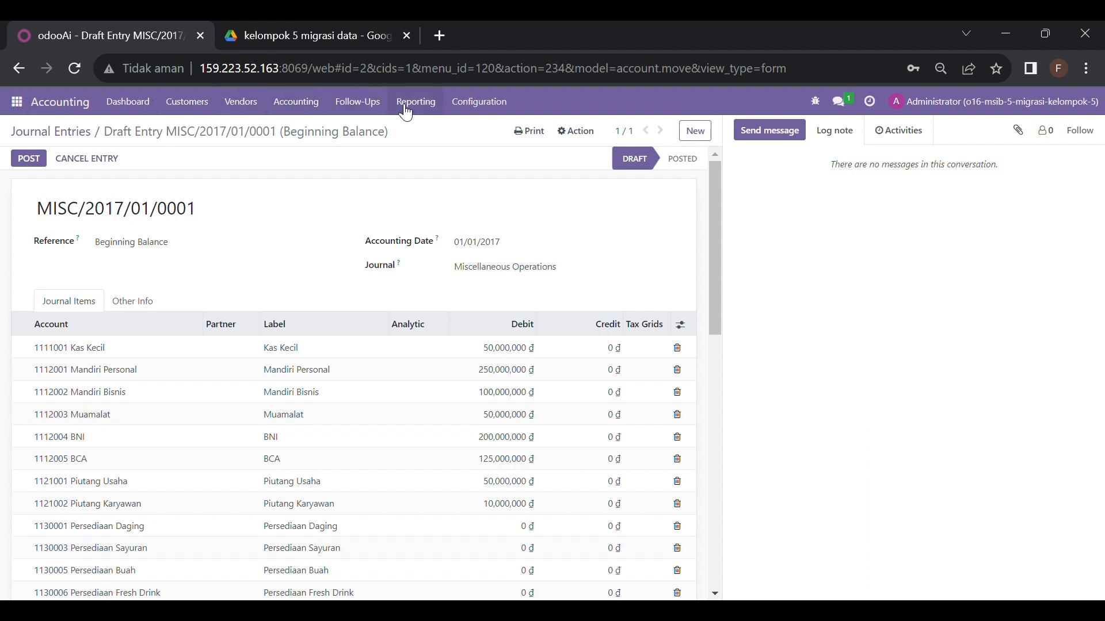
Go to Accounting Configuration > Taxes and choose Import records from Favorites
click(473, 107)
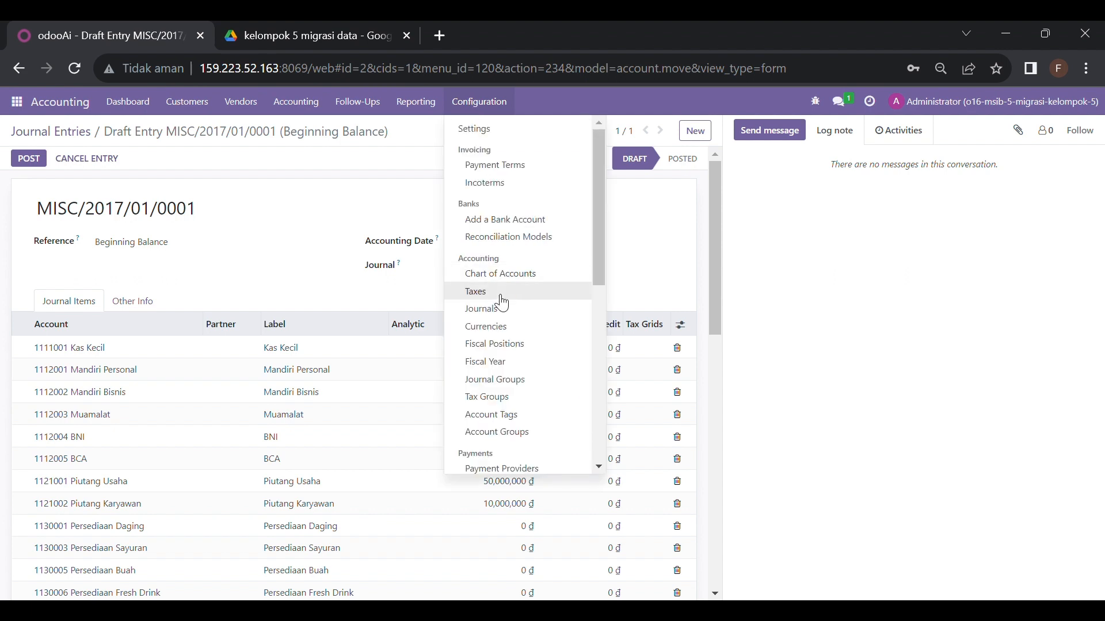
click(502, 303)
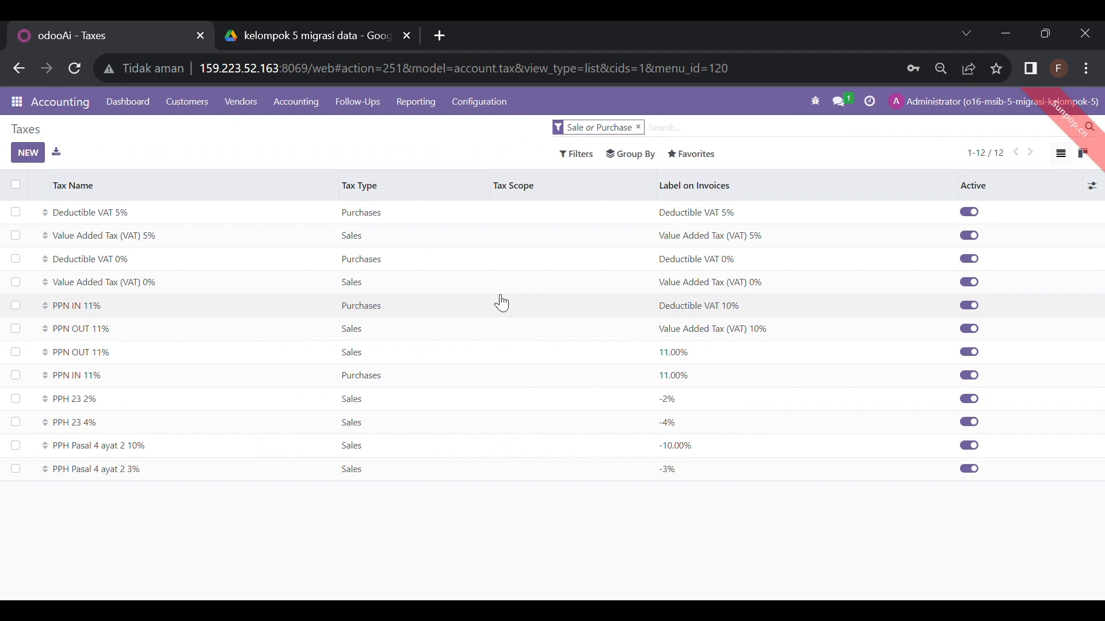
click(707, 157)
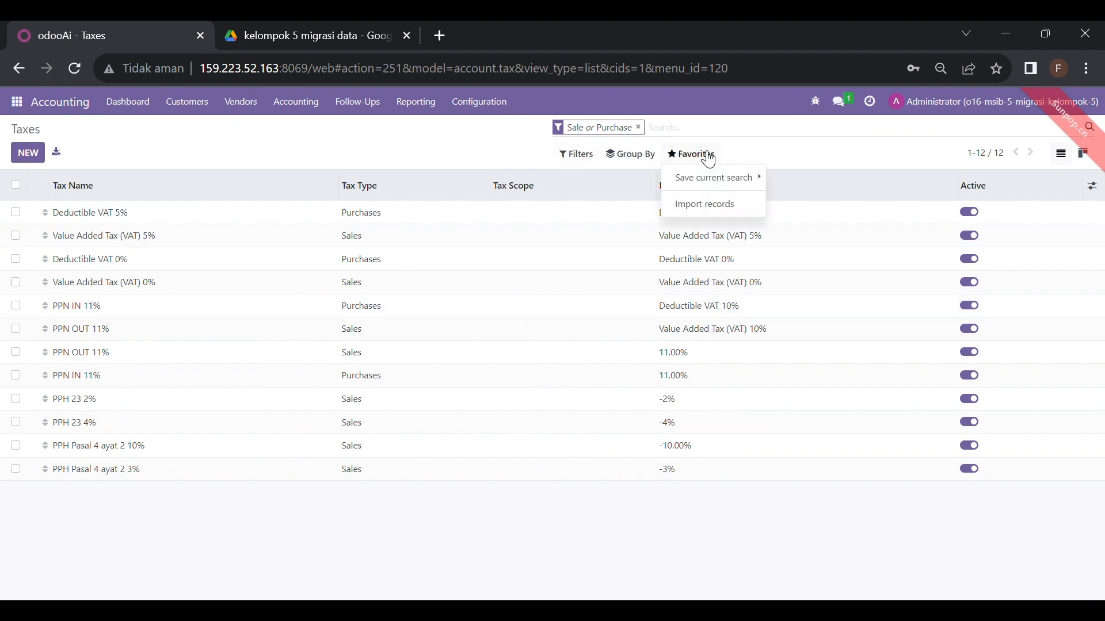
click(717, 216)
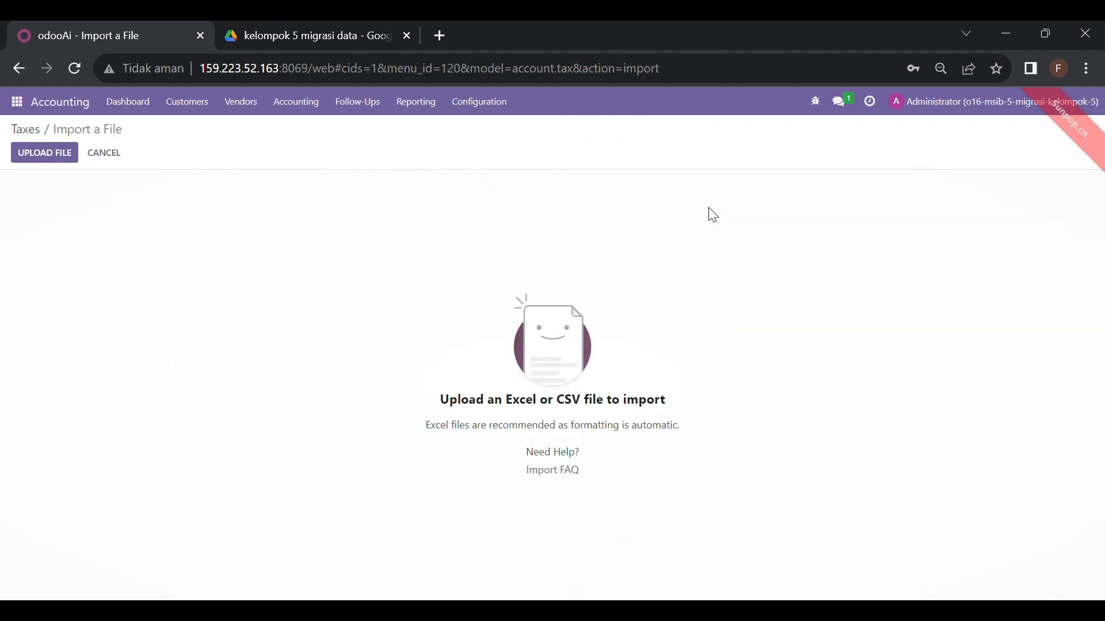
Upload '05 Taxes.xlsx - Template.csv', check its mapping, then cancel back to the 12 taxes
click(57, 154)
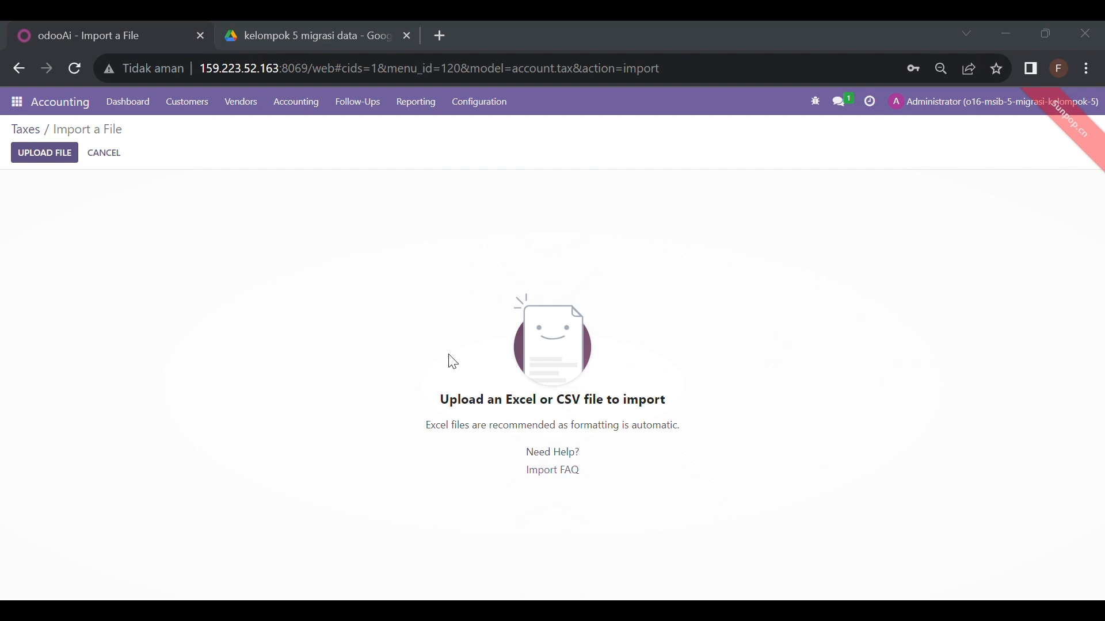
click(966, 576)
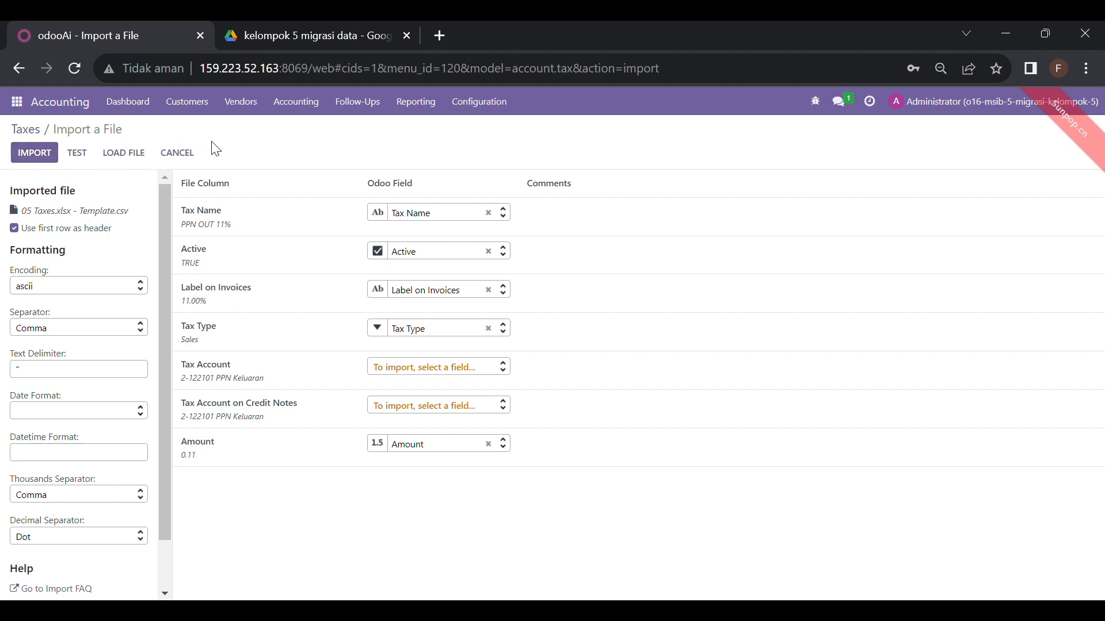
click(178, 154)
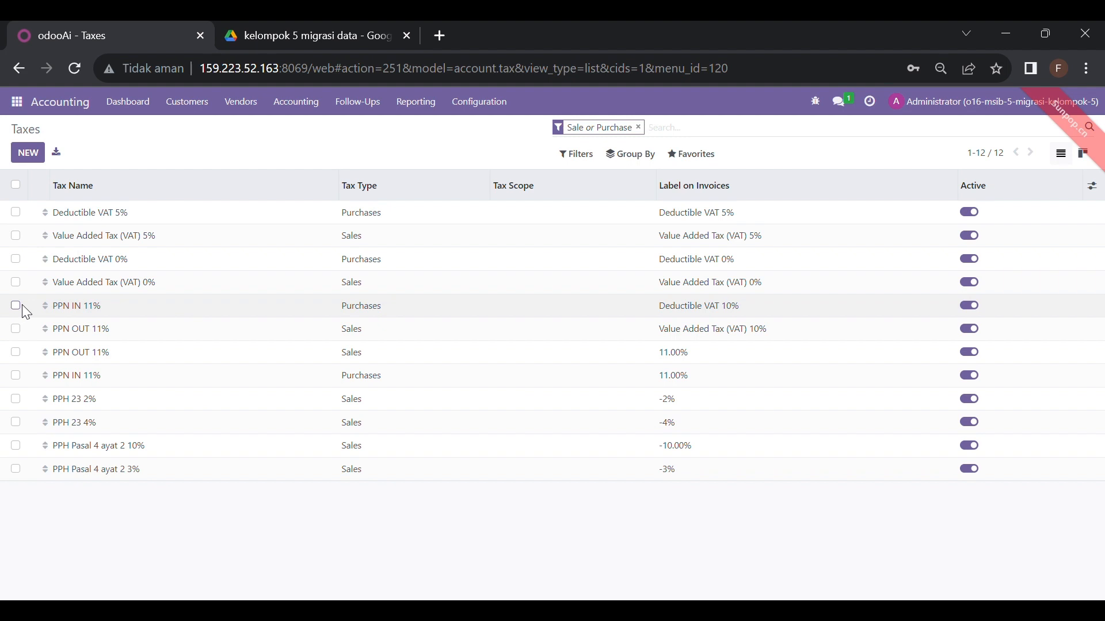
Select the six taxes: PPN OUT 11%, PPN IN 11%, PPH 23 2% and 4%, and PPH Pasal 4 ayat 2 10% and 3%
click(17, 354)
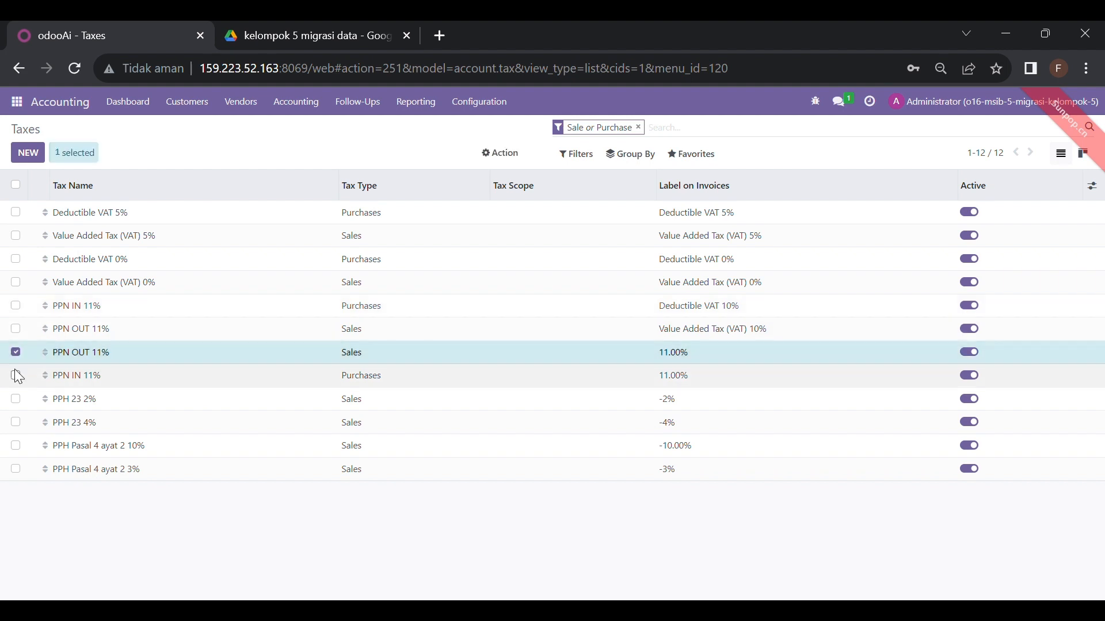
click(17, 377)
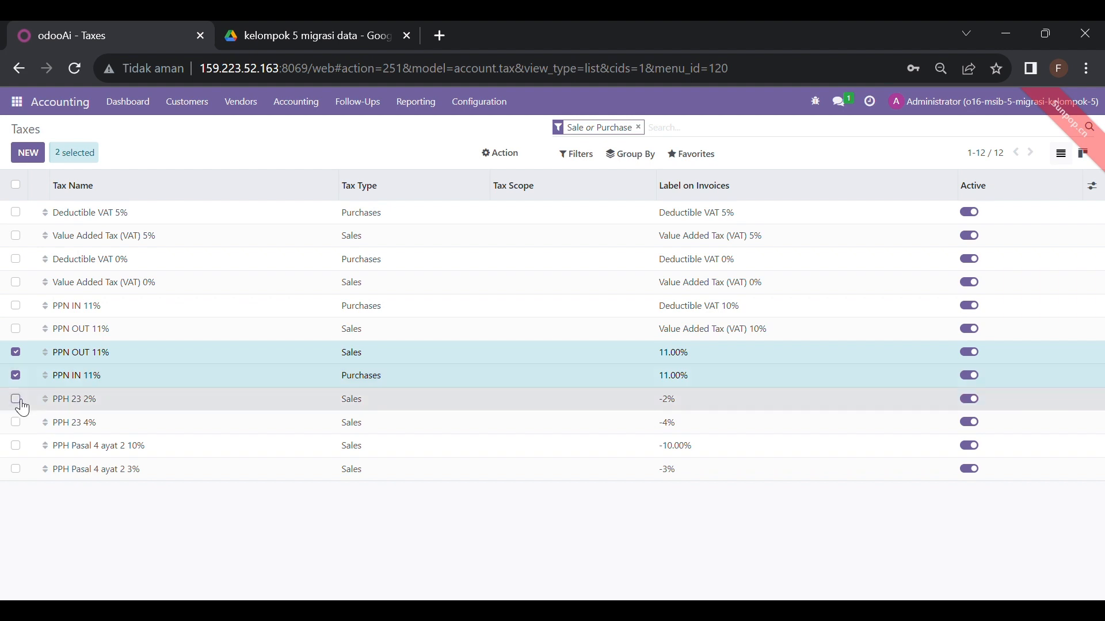
click(17, 400)
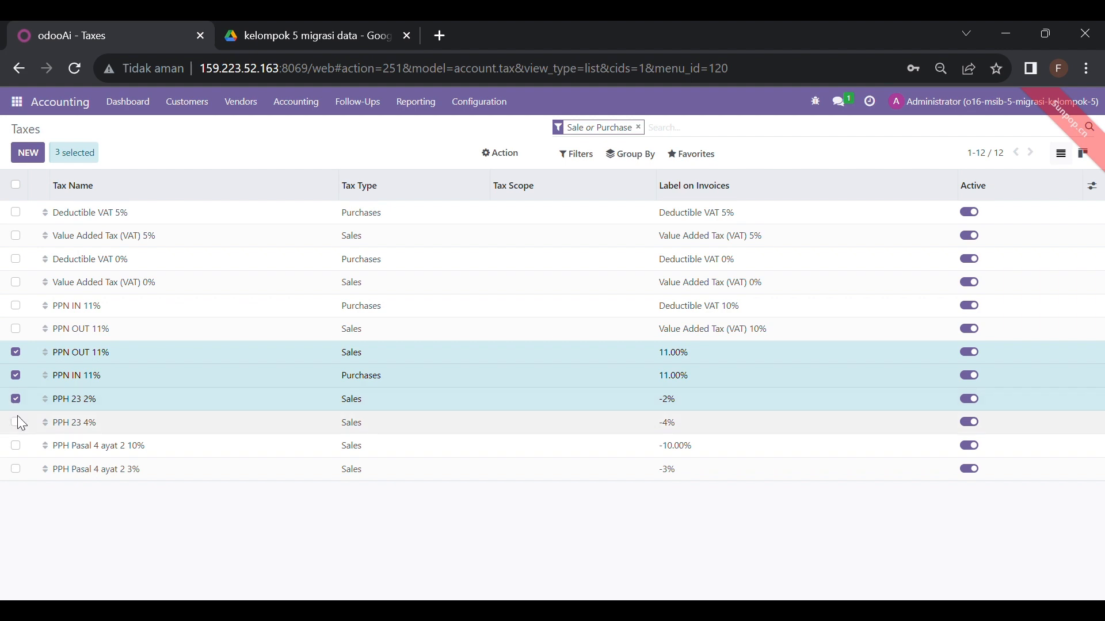
click(24, 428)
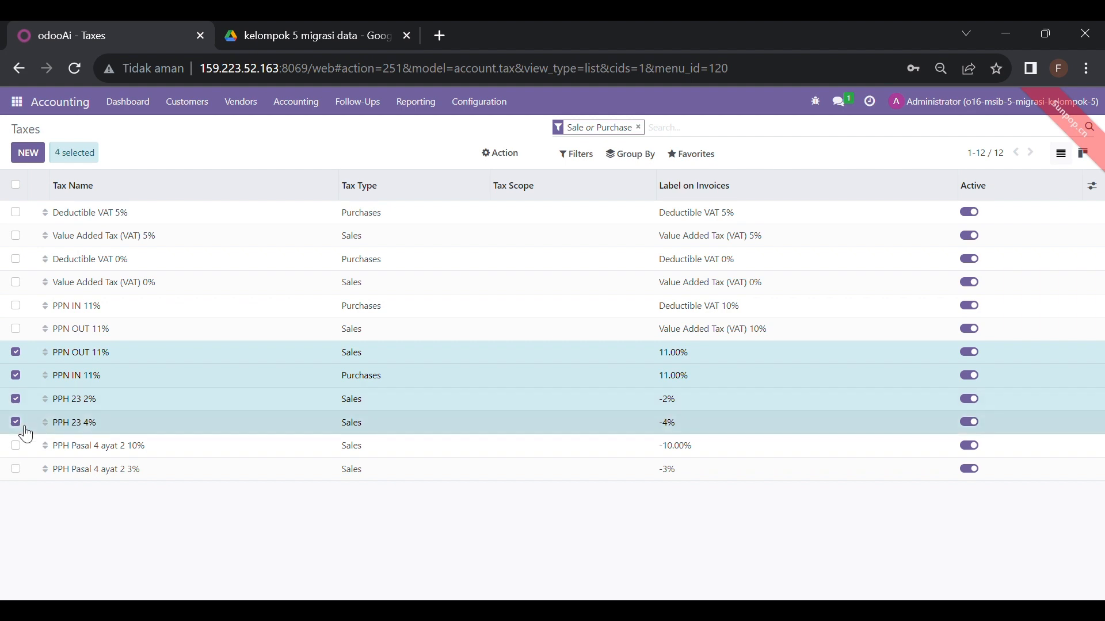
click(17, 448)
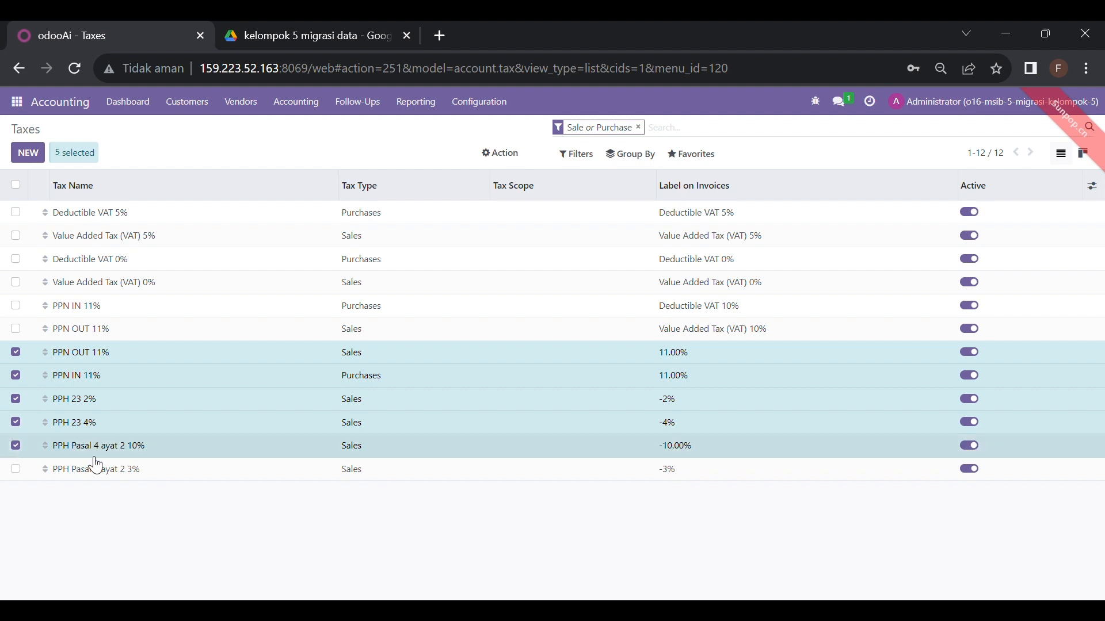
click(10, 473)
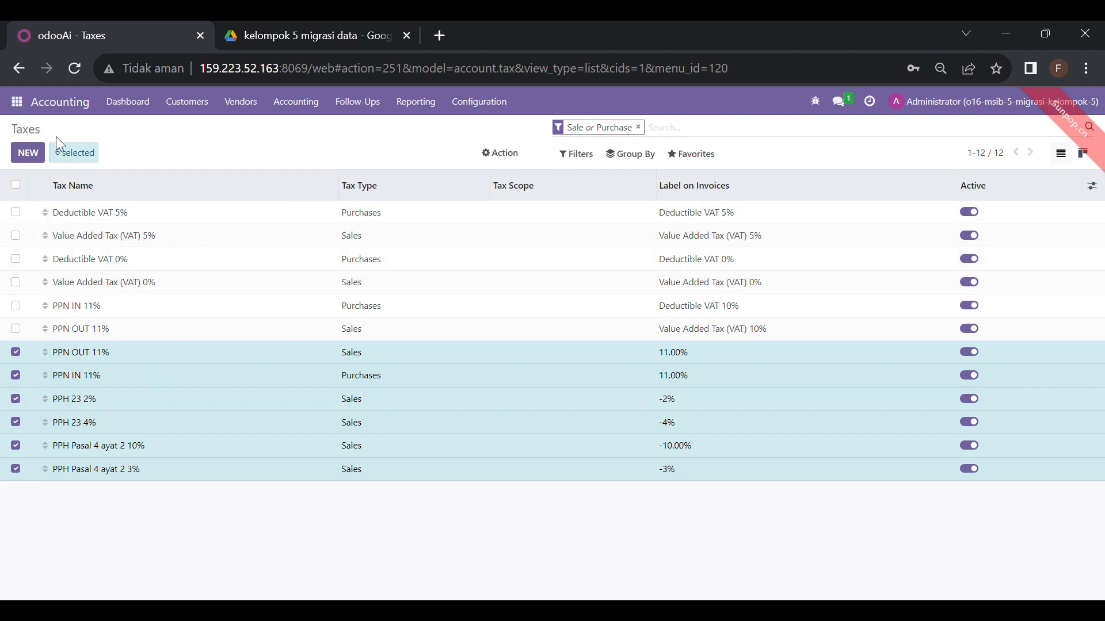
click(19, 102)
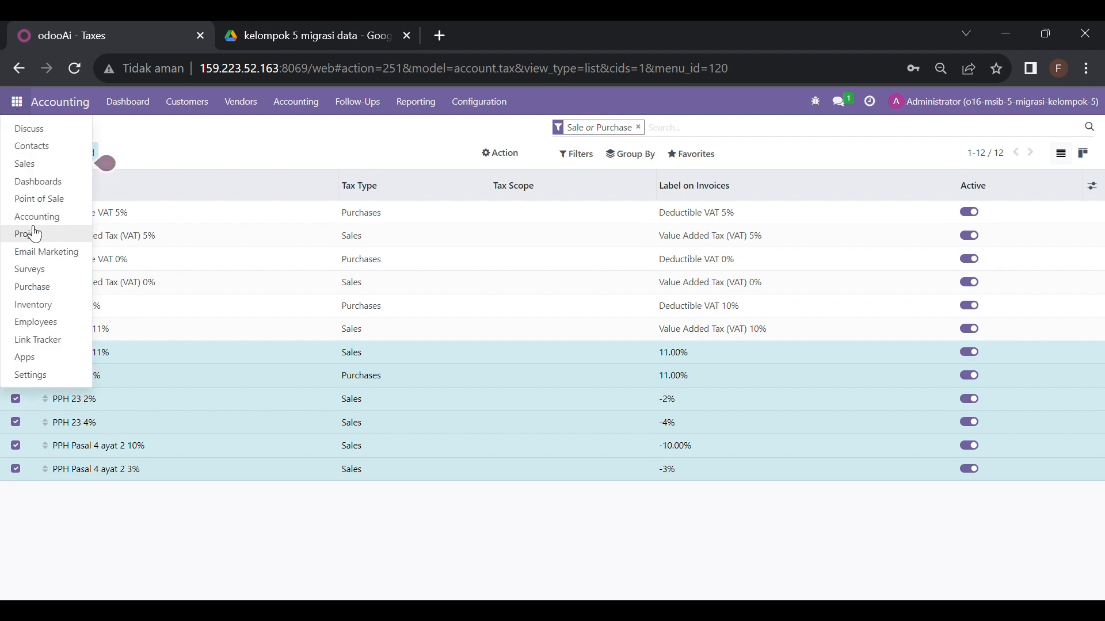
Look through the Accounting section of Settings, then go to the Accounting dashboard
click(34, 376)
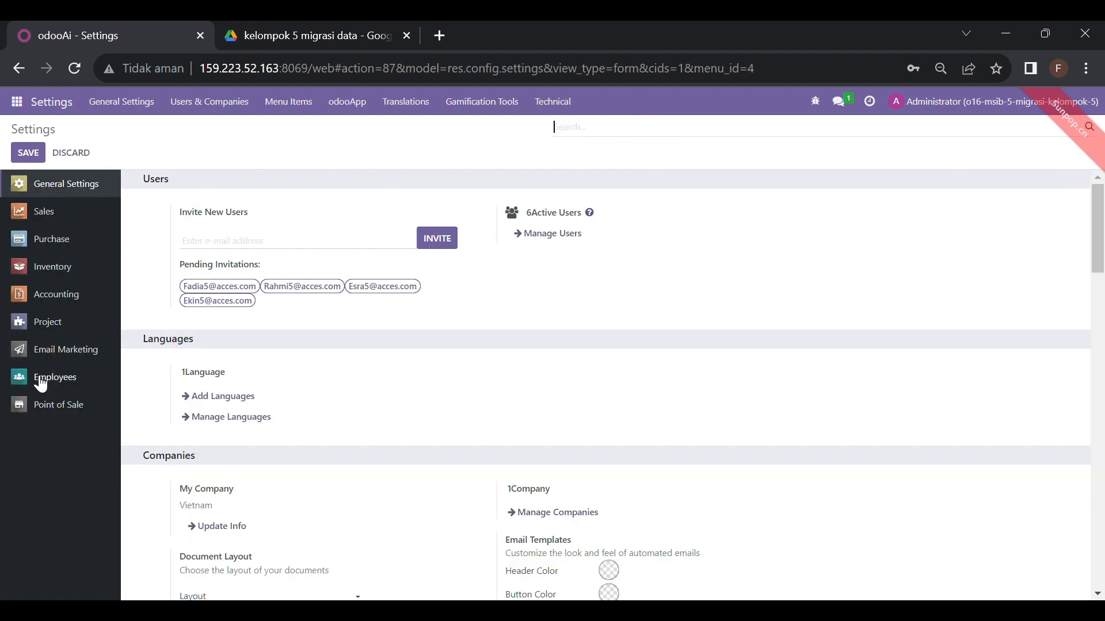
click(56, 297)
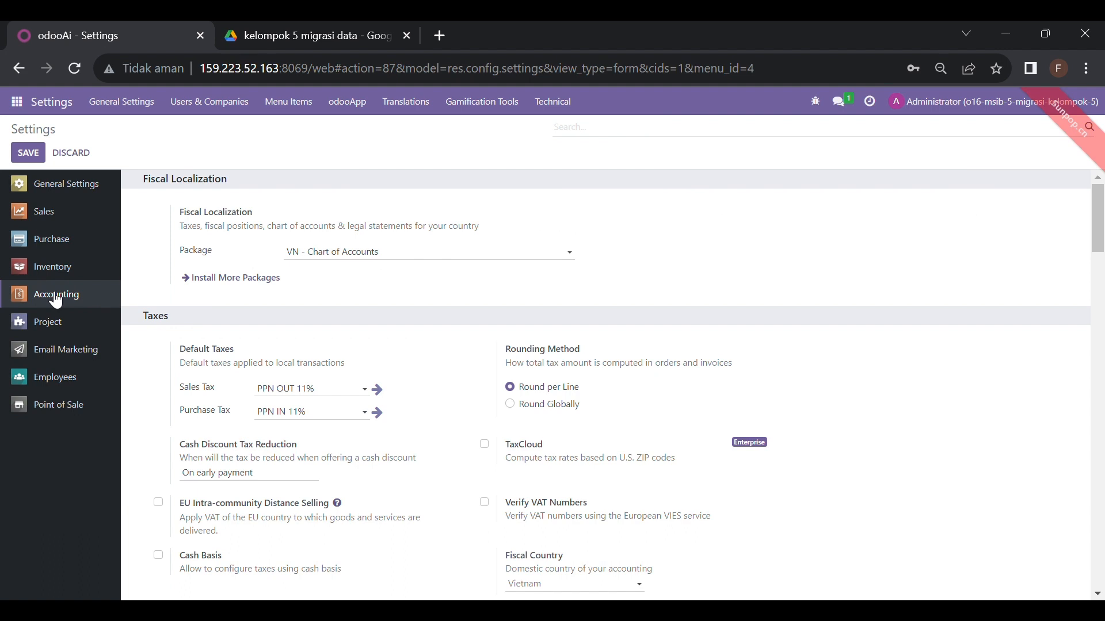
scroll(671, 243, down, 4)
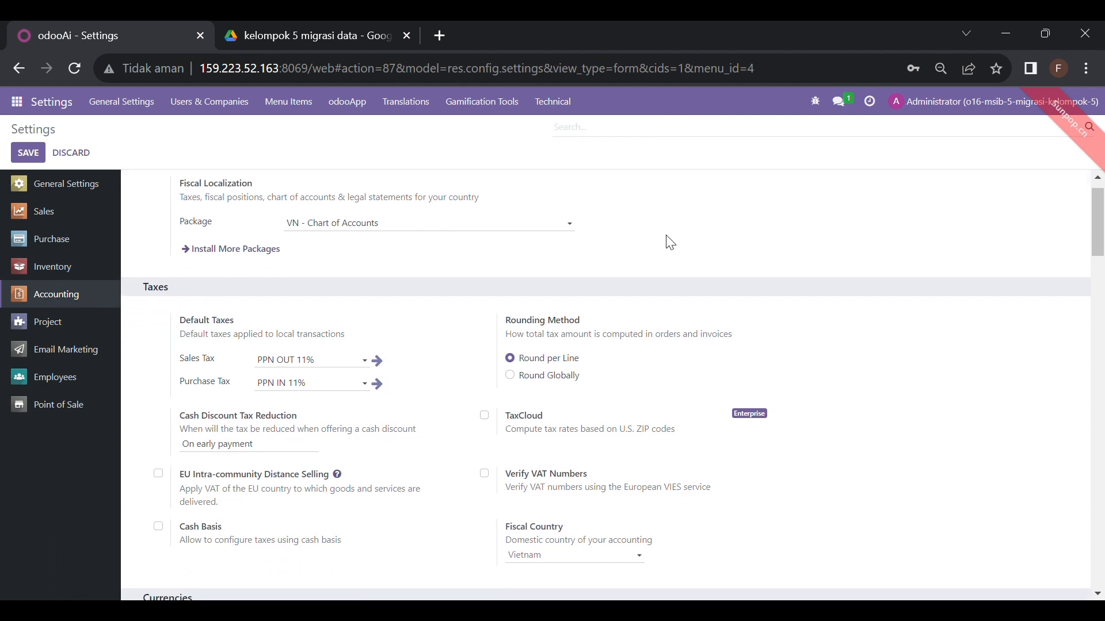
scroll(670, 243, down, 3)
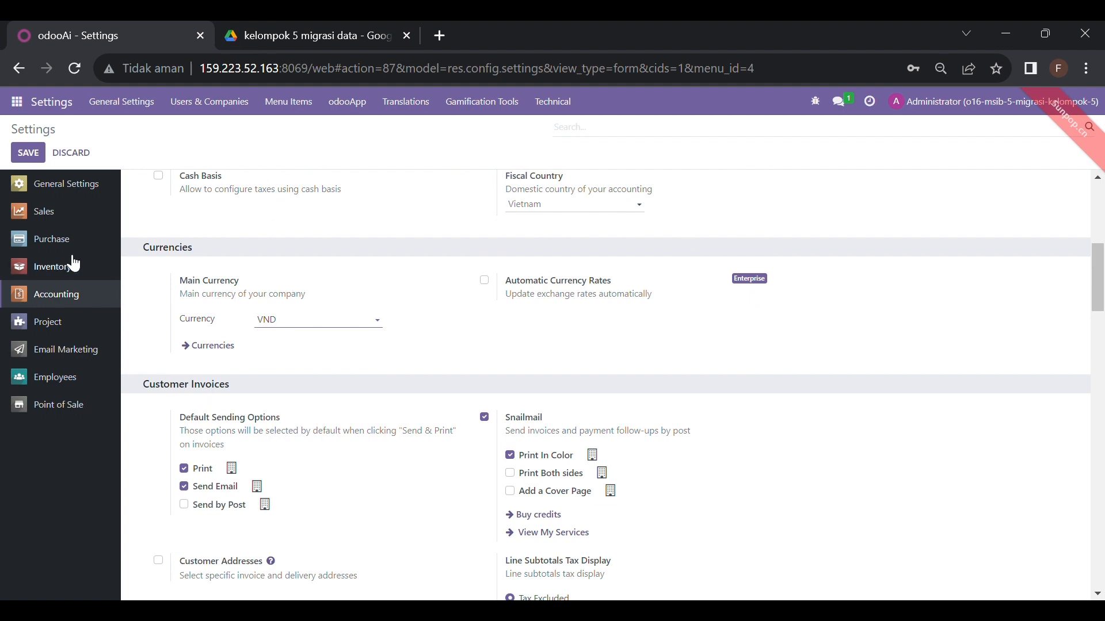
click(23, 103)
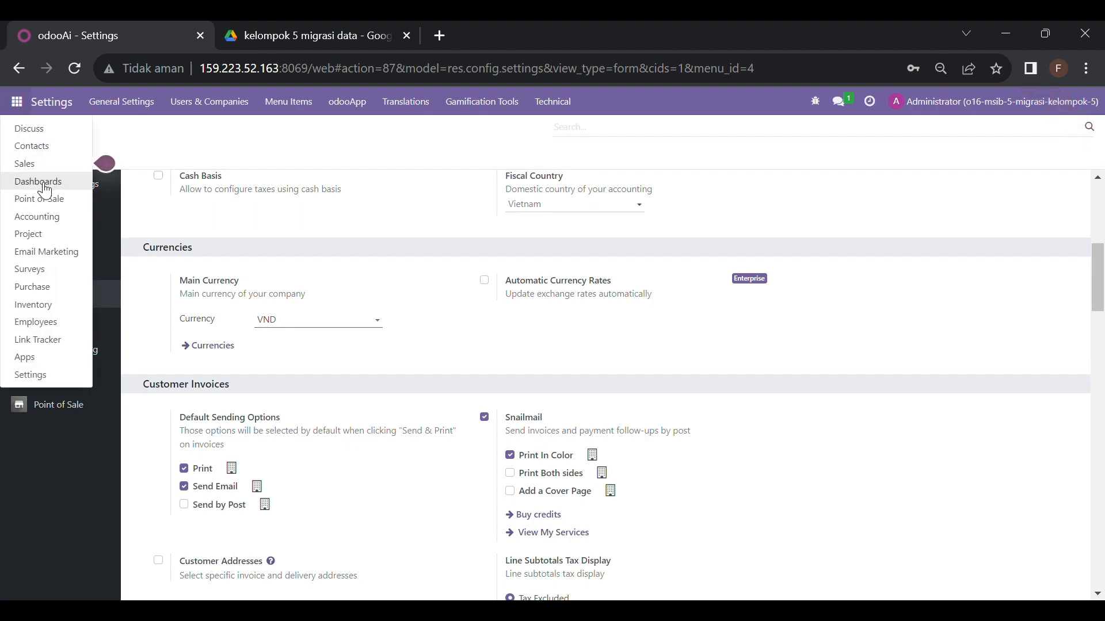
click(45, 217)
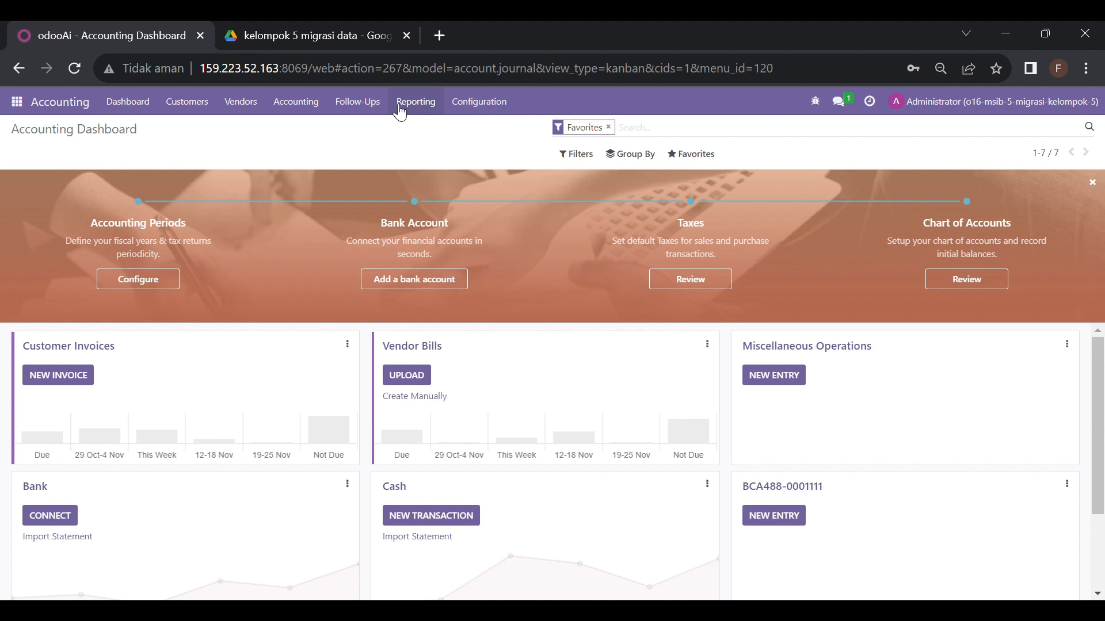
Show all journal entries and review the draft Beginning Balance entry MISC/2017/01/0001's lines
click(304, 103)
click(317, 147)
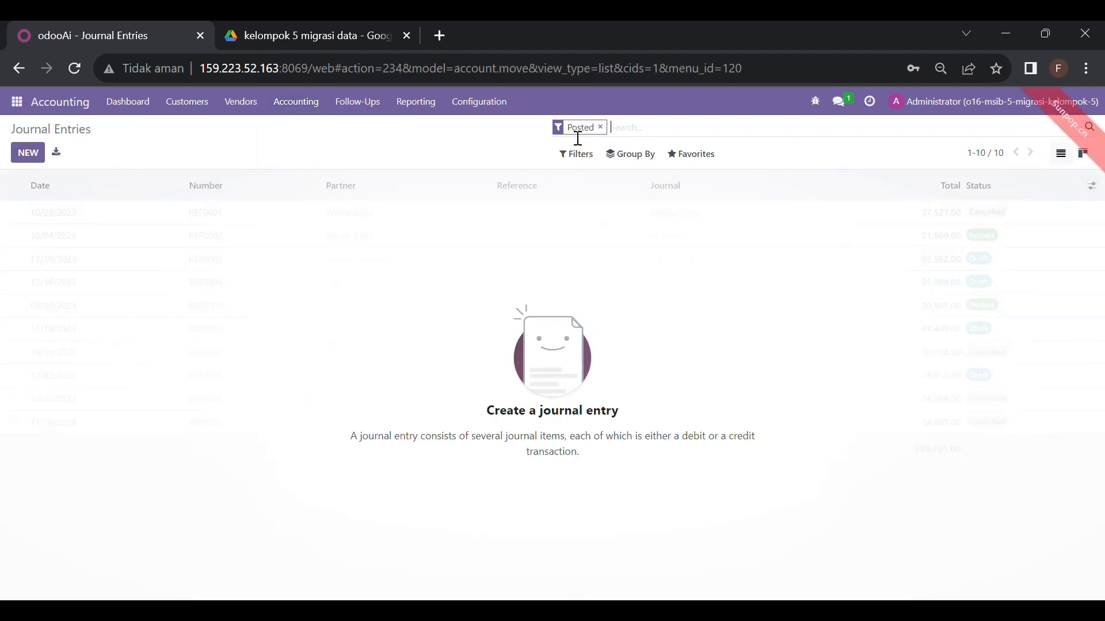
click(601, 127)
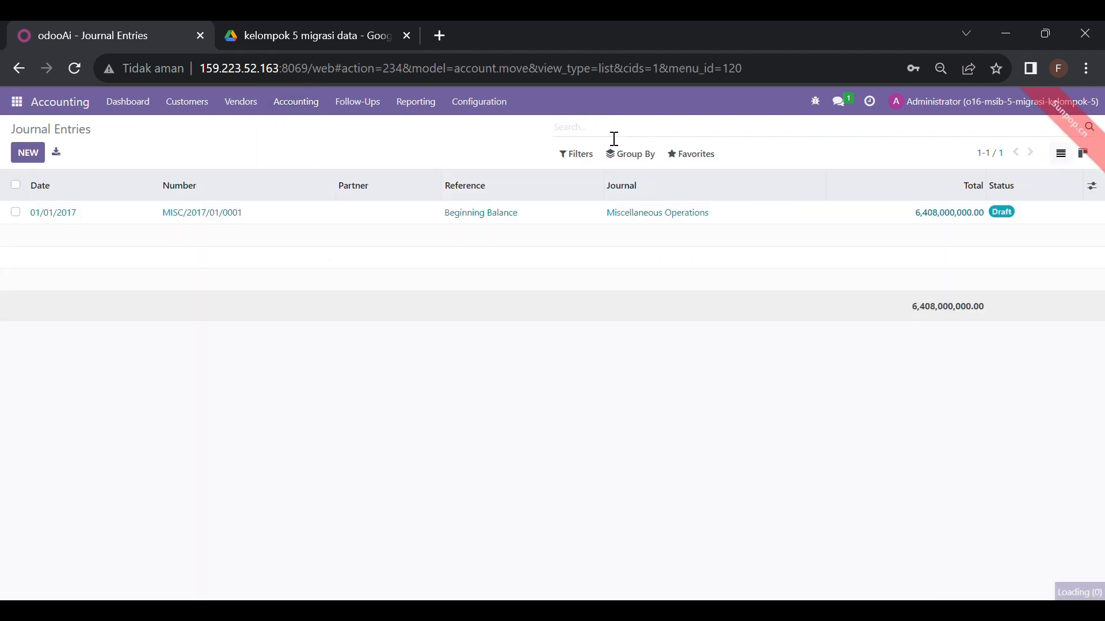
double_click(464, 219)
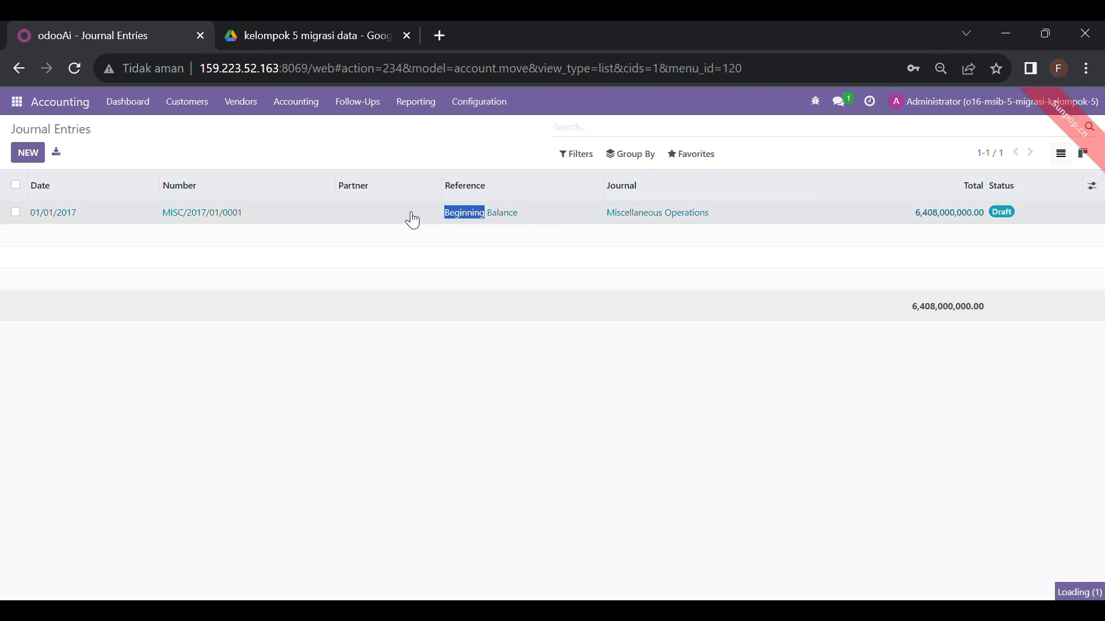
click(586, 226)
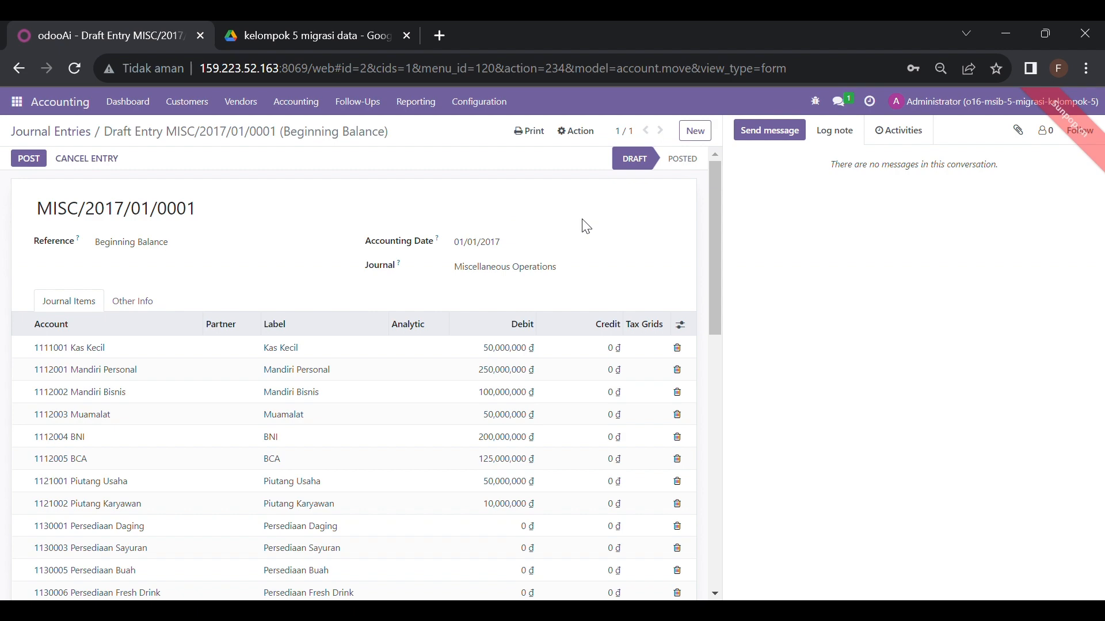
scroll(586, 225, down, 10)
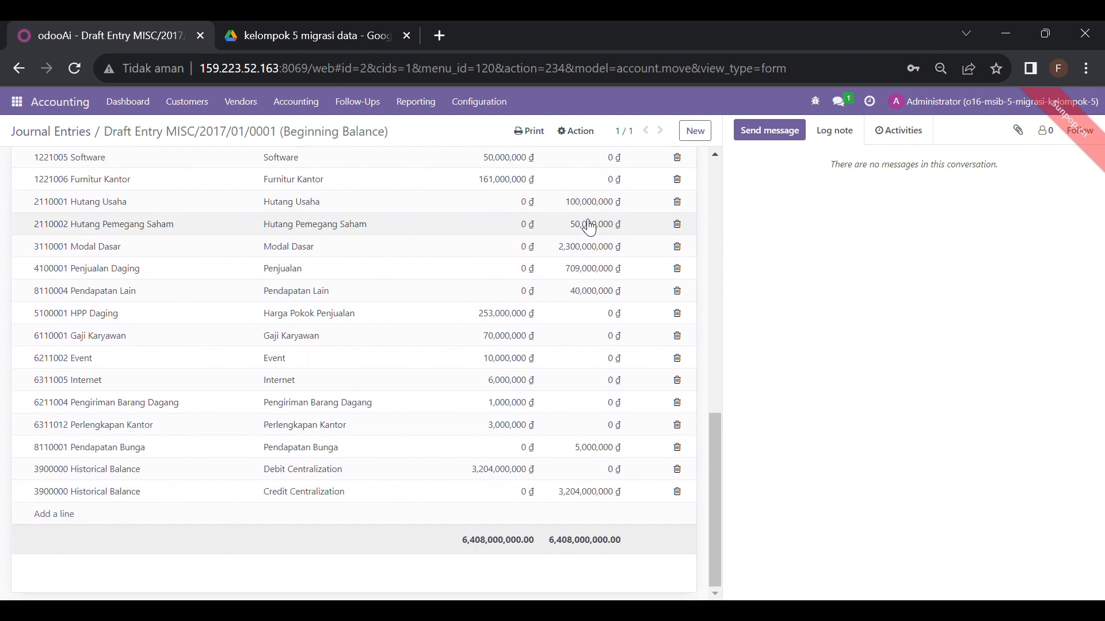
scroll(588, 227, up, 10)
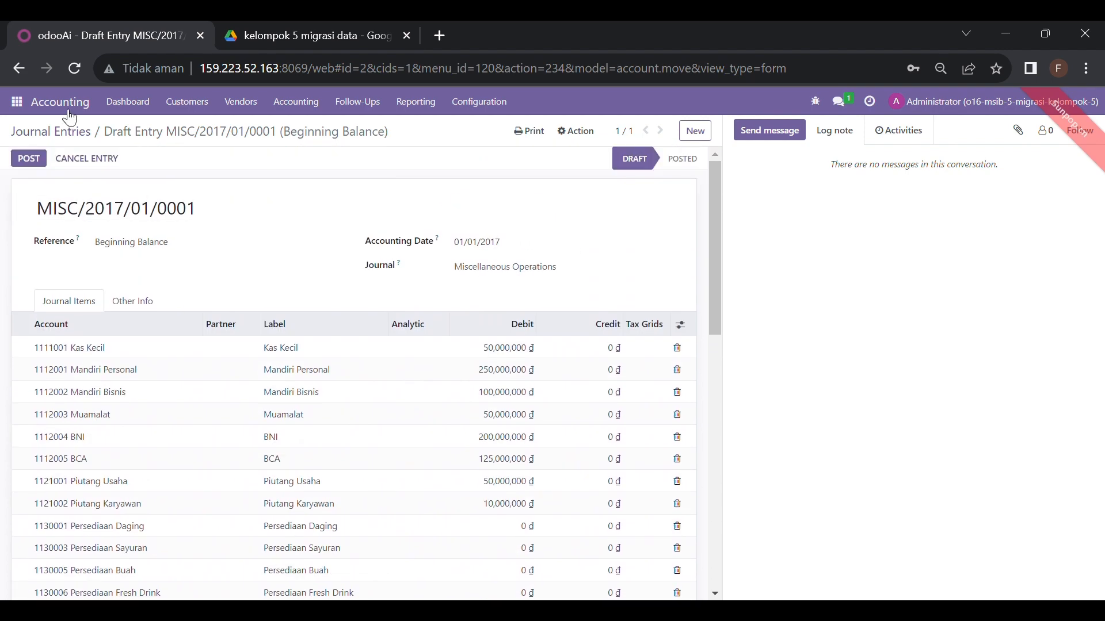
click(26, 110)
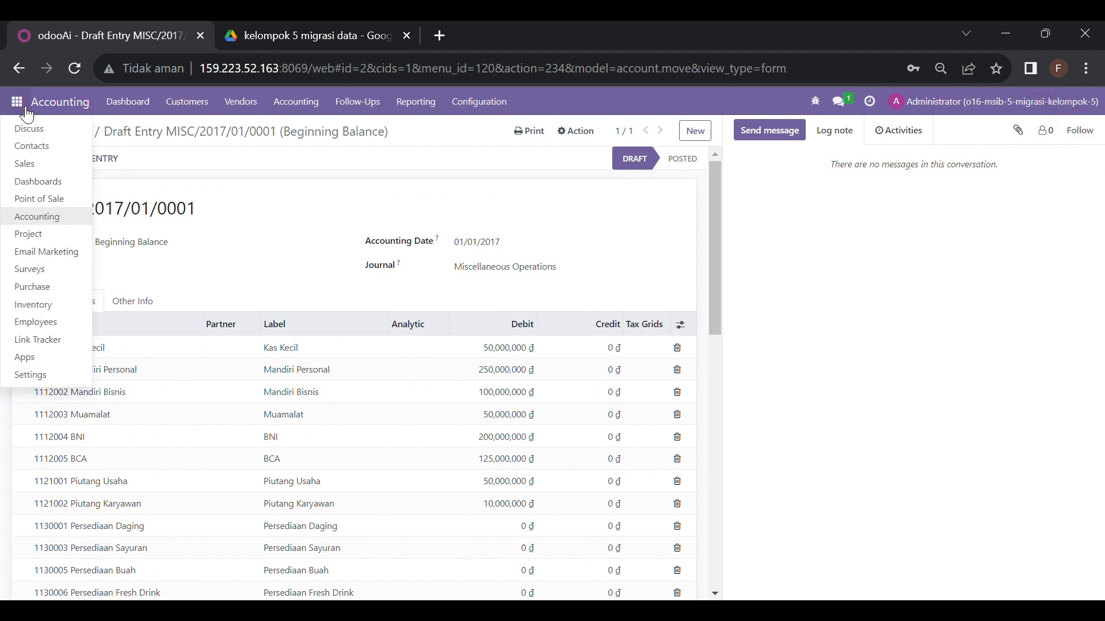
Reopen Accounting, then view the Master Data POC folder in Google Drive
click(68, 224)
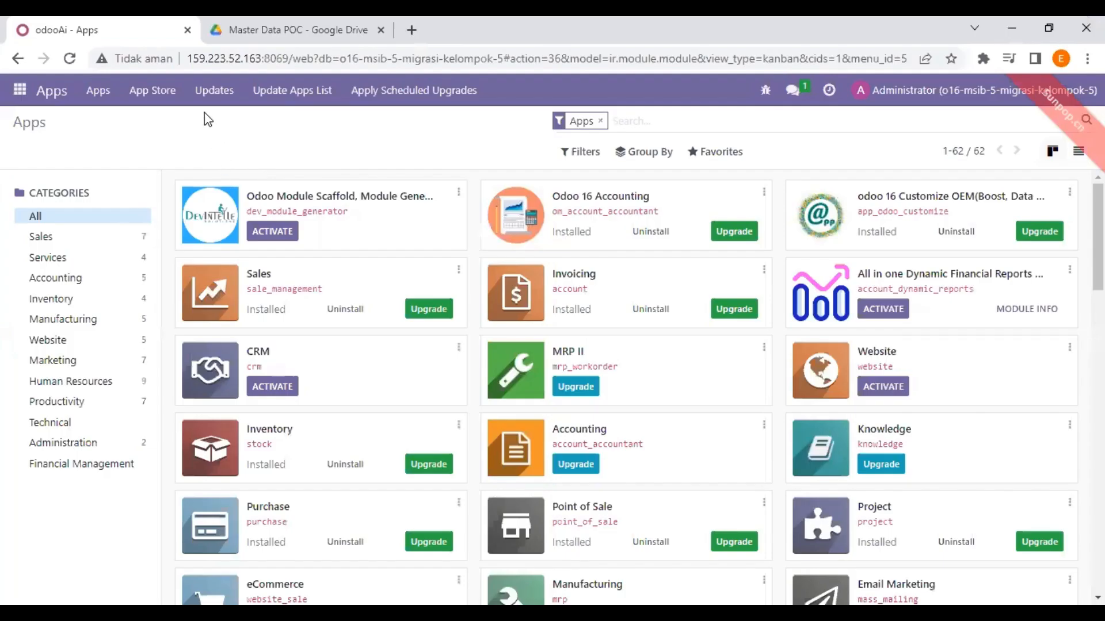
click(262, 26)
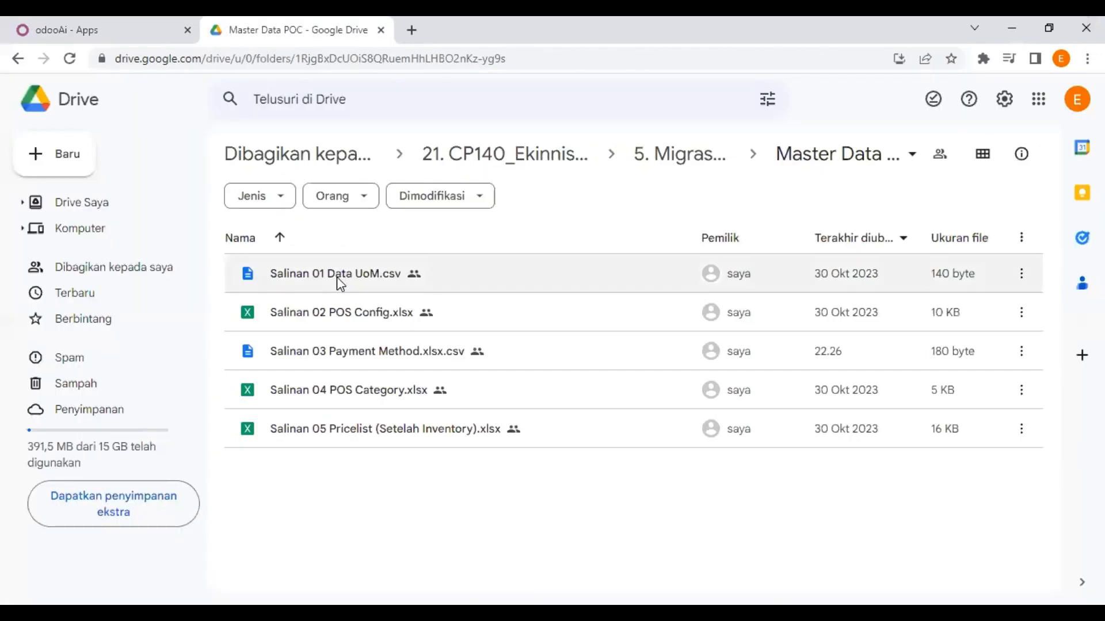
Preview Salinan 01 Data UoM.csv (Pcs, Karton 24, Karton 36) and return to Odoo's Apps page
double_click(337, 274)
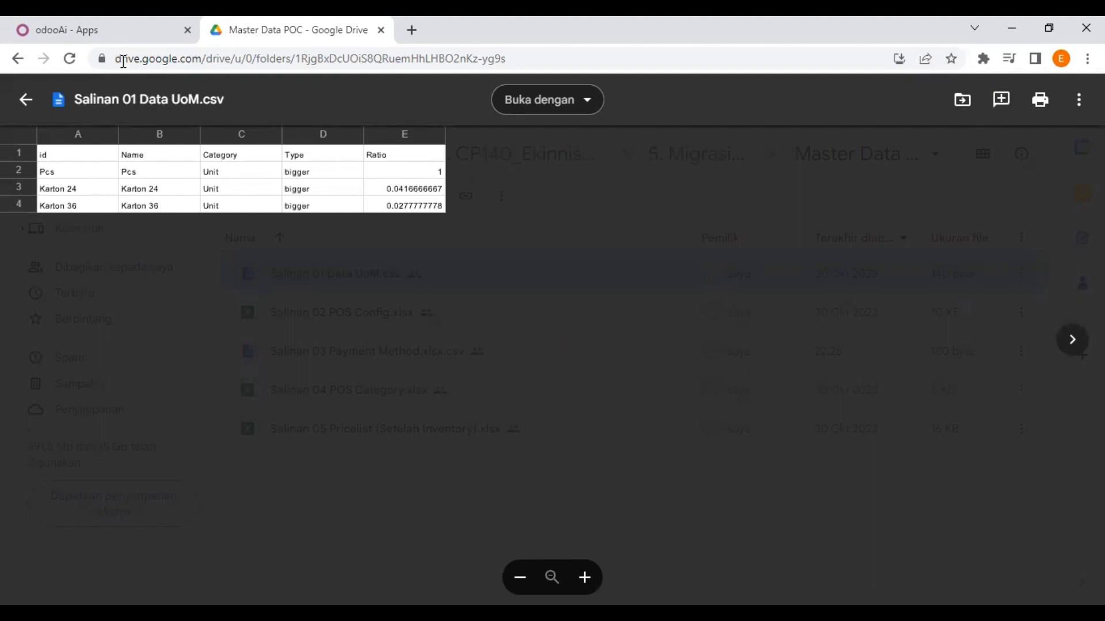
click(112, 40)
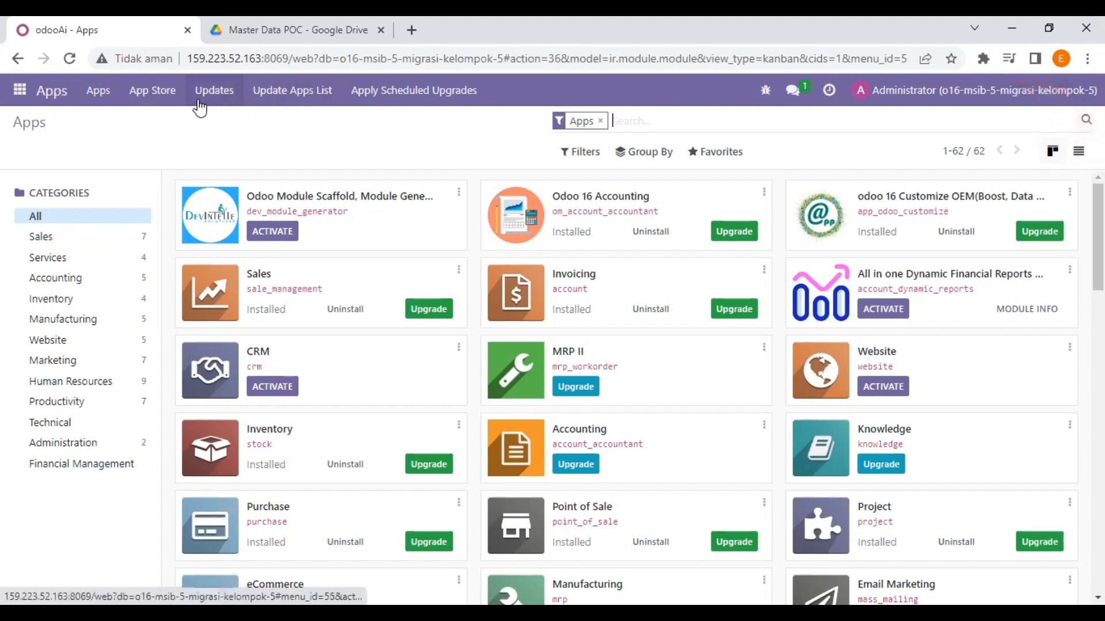
Browse the General Settings page down to the Developer Tools and About sections
click(20, 90)
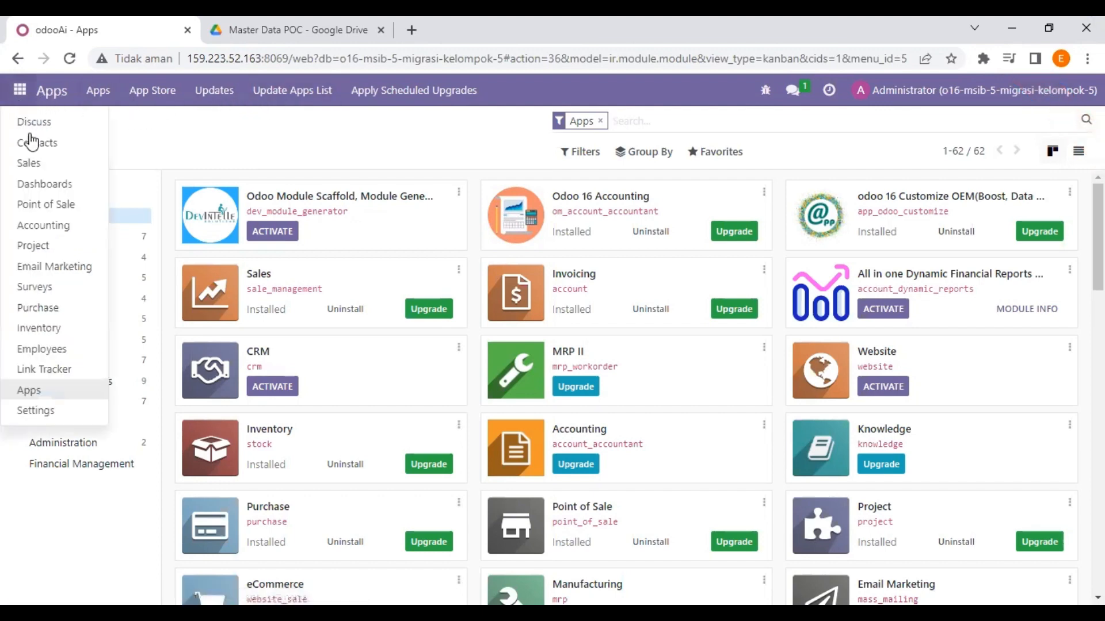
click(52, 419)
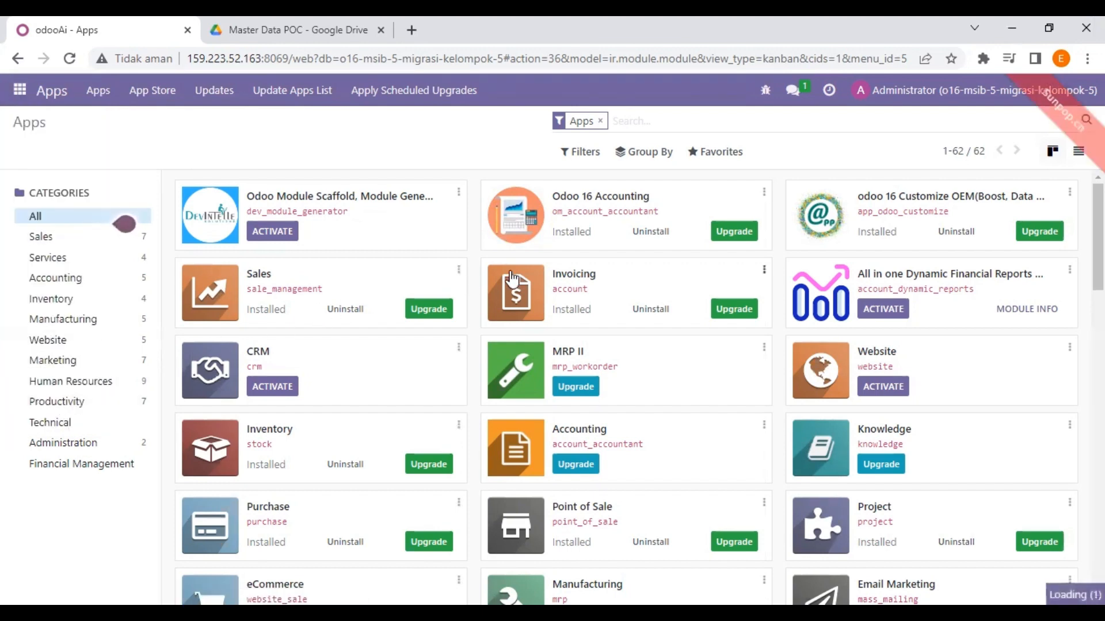
scroll(301, 190, down, 6)
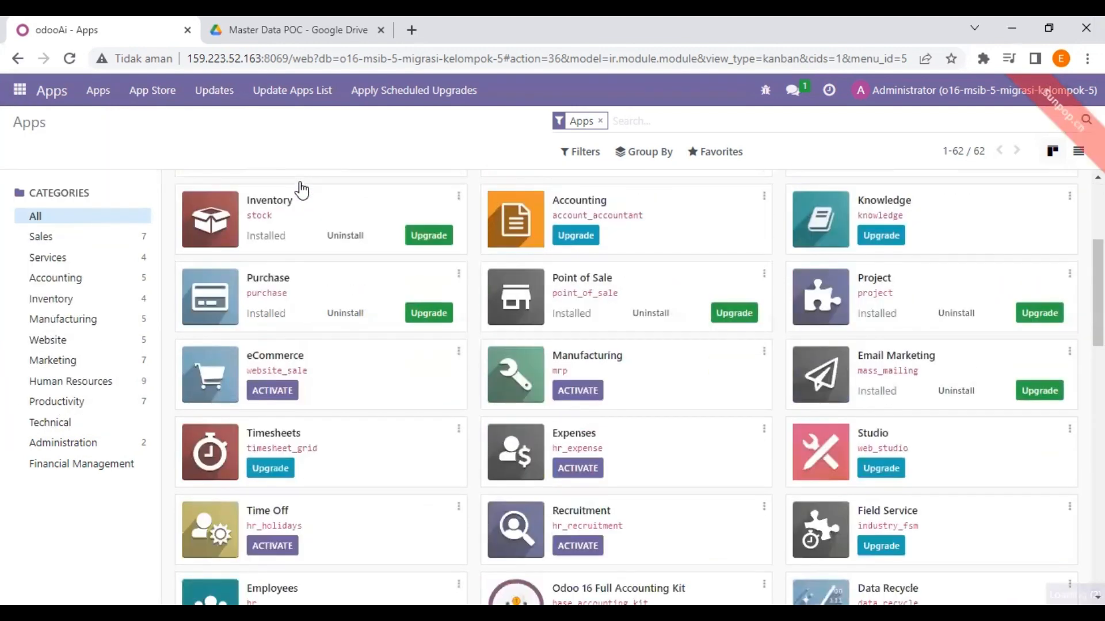
scroll(301, 189, up, 6)
scroll(295, 229, down, 20)
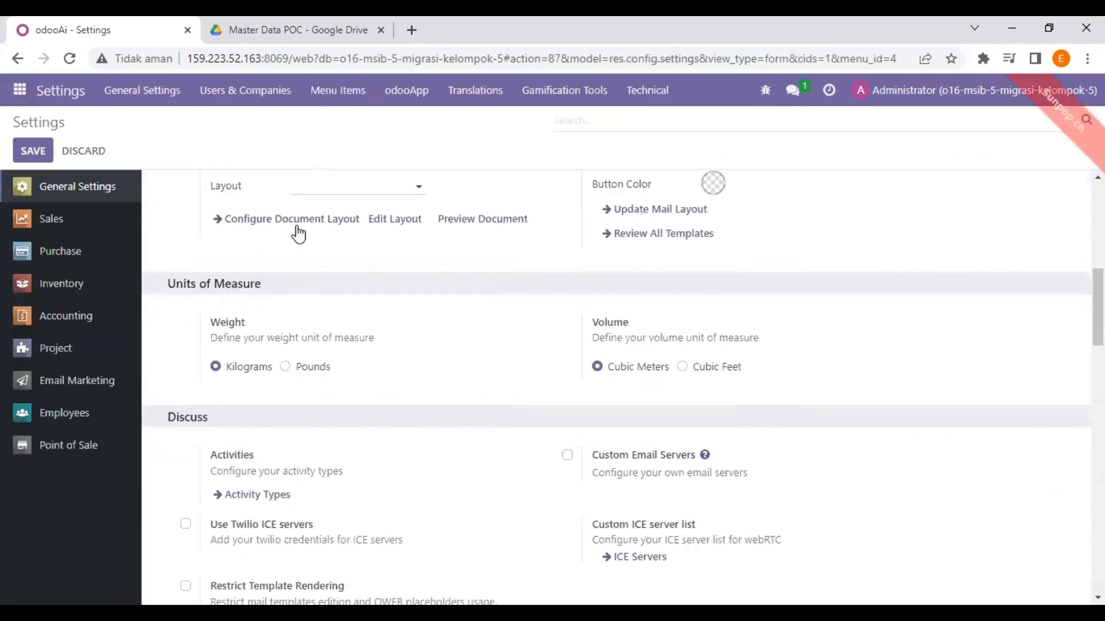
scroll(295, 229, down, 5)
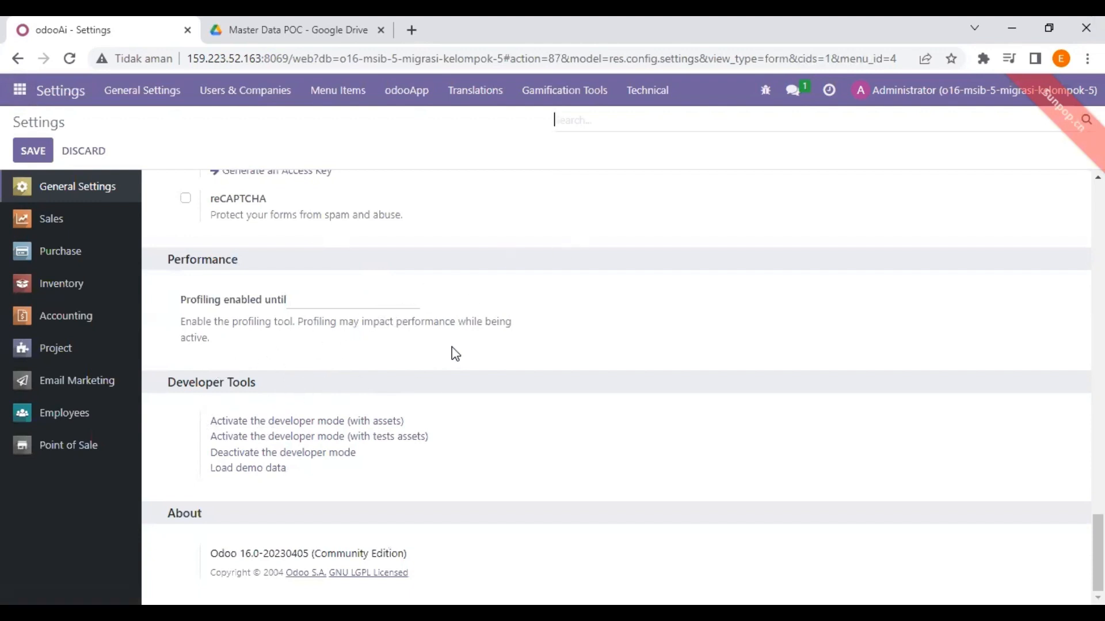
scroll(454, 352, up, 4)
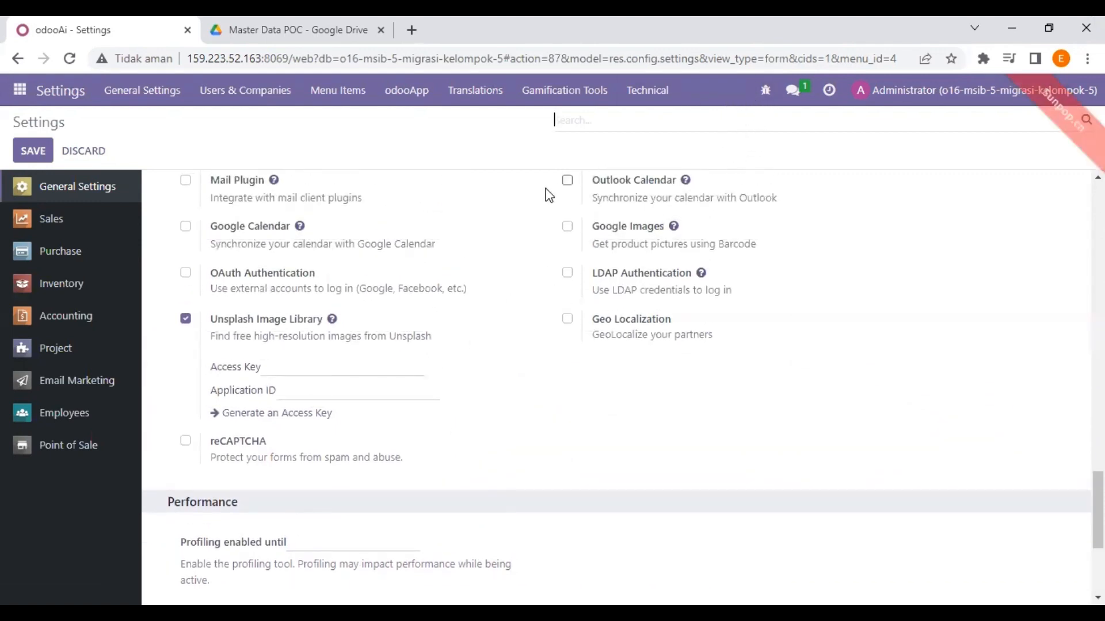
click(28, 101)
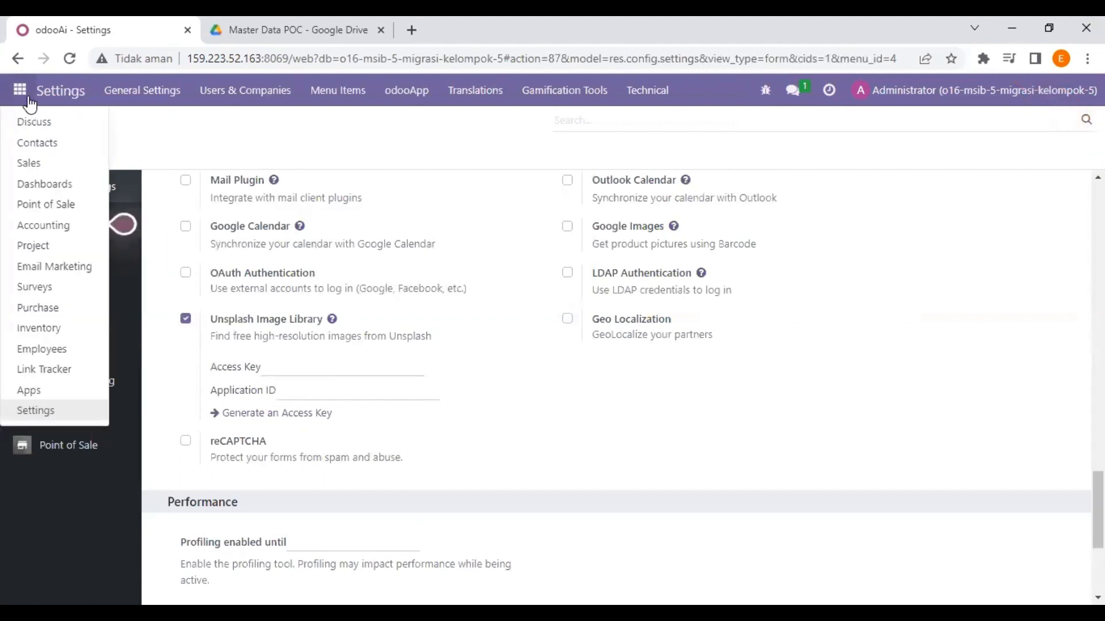
Open the Units of Measure list from Sales configuration
click(56, 165)
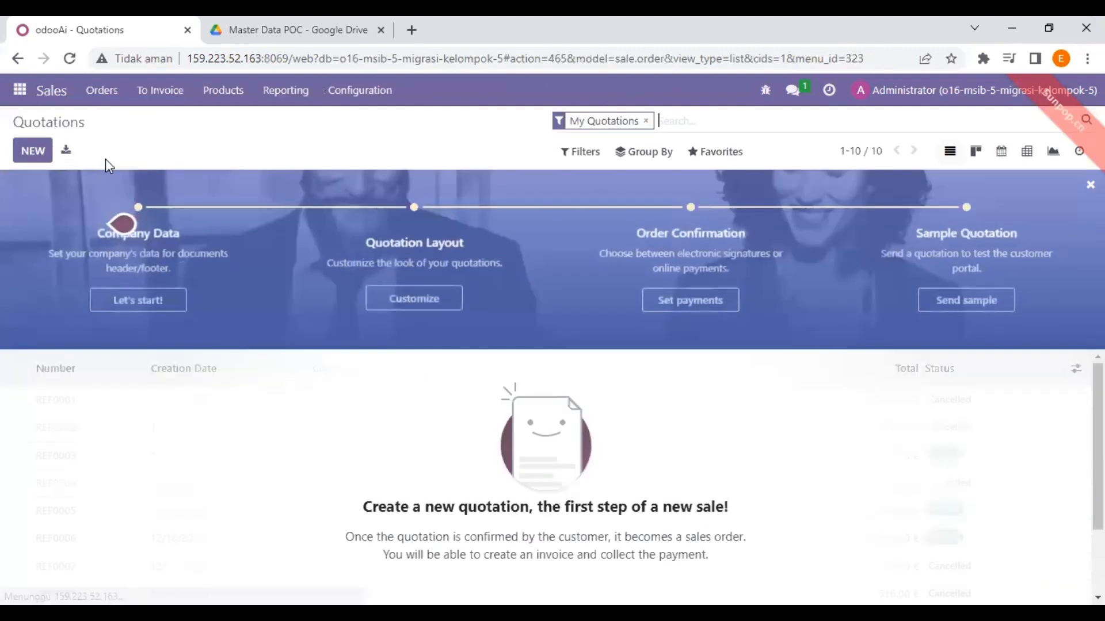
click(339, 95)
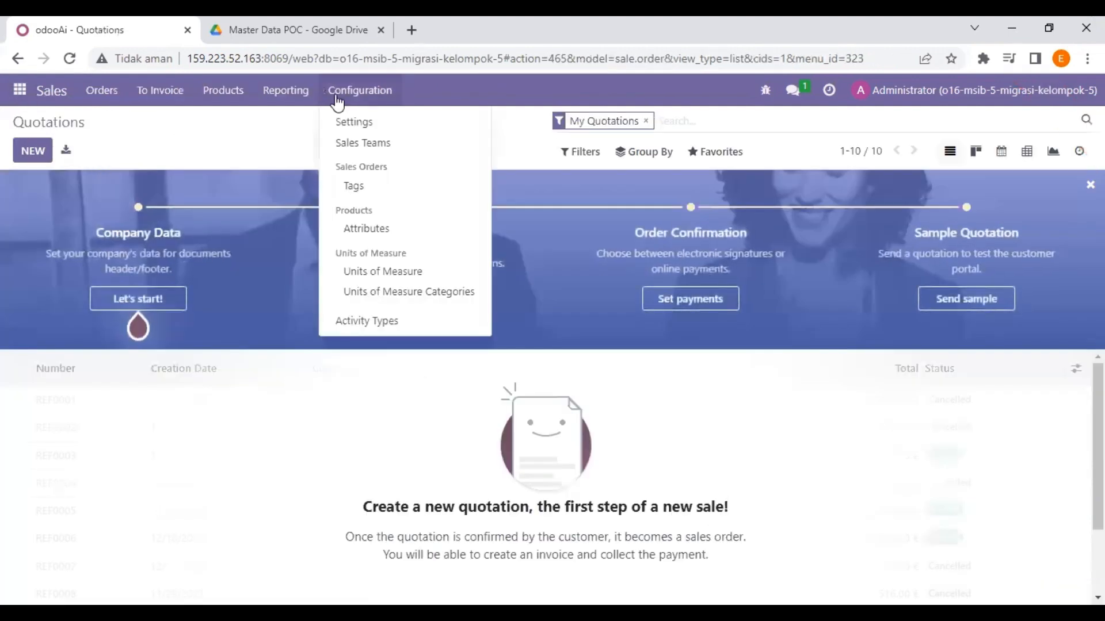
click(390, 272)
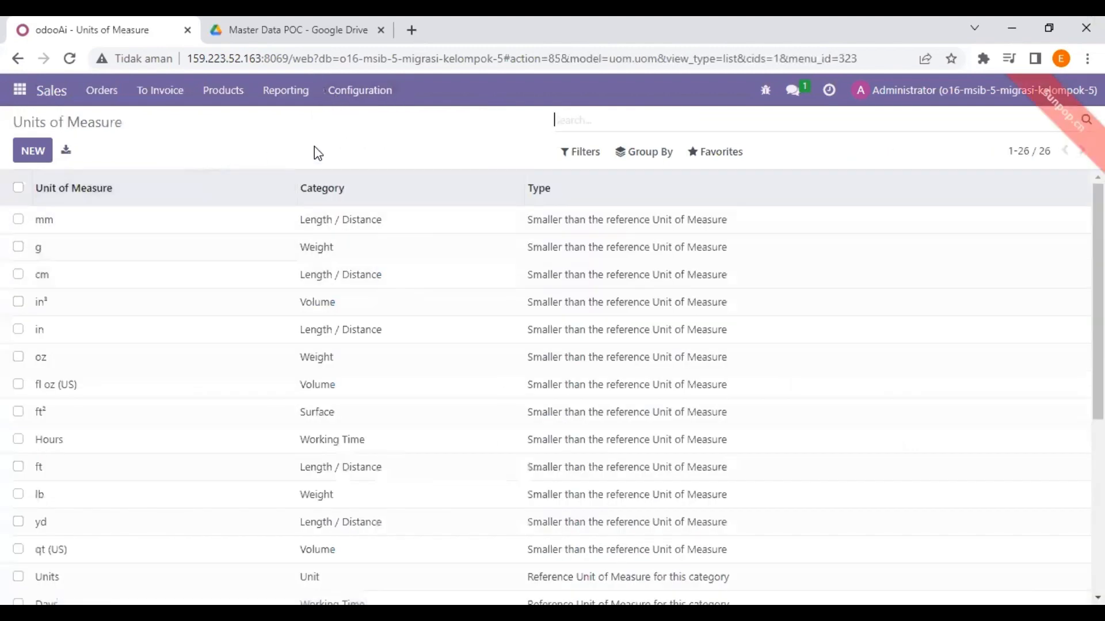
Import Salinan 01 Data UoM with the id column unmapped, testing first, adding three units
click(728, 162)
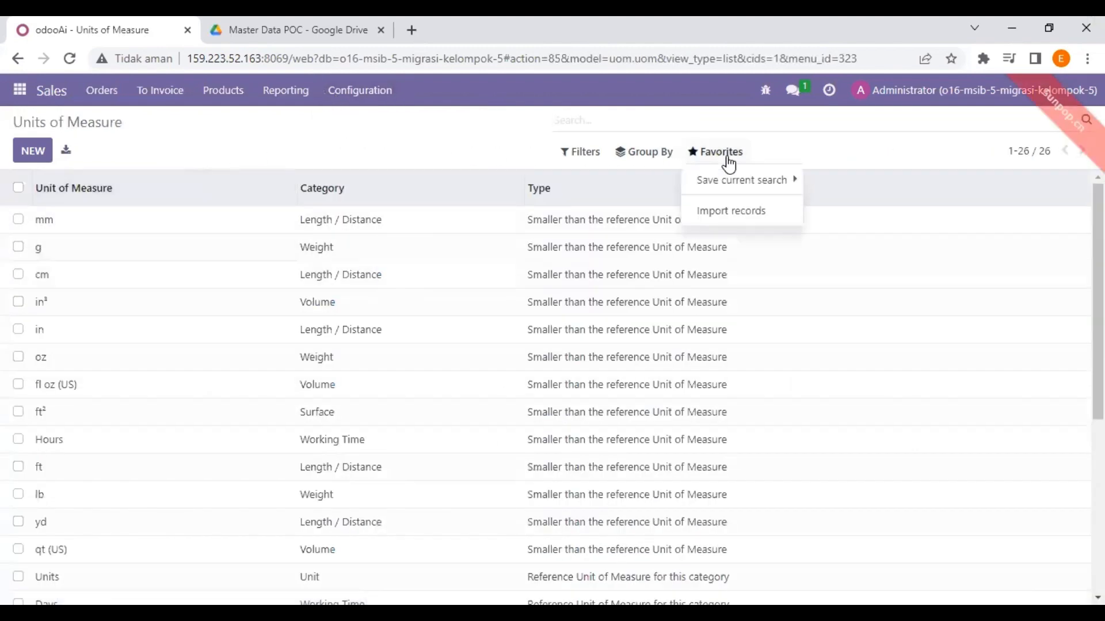
click(734, 213)
click(69, 156)
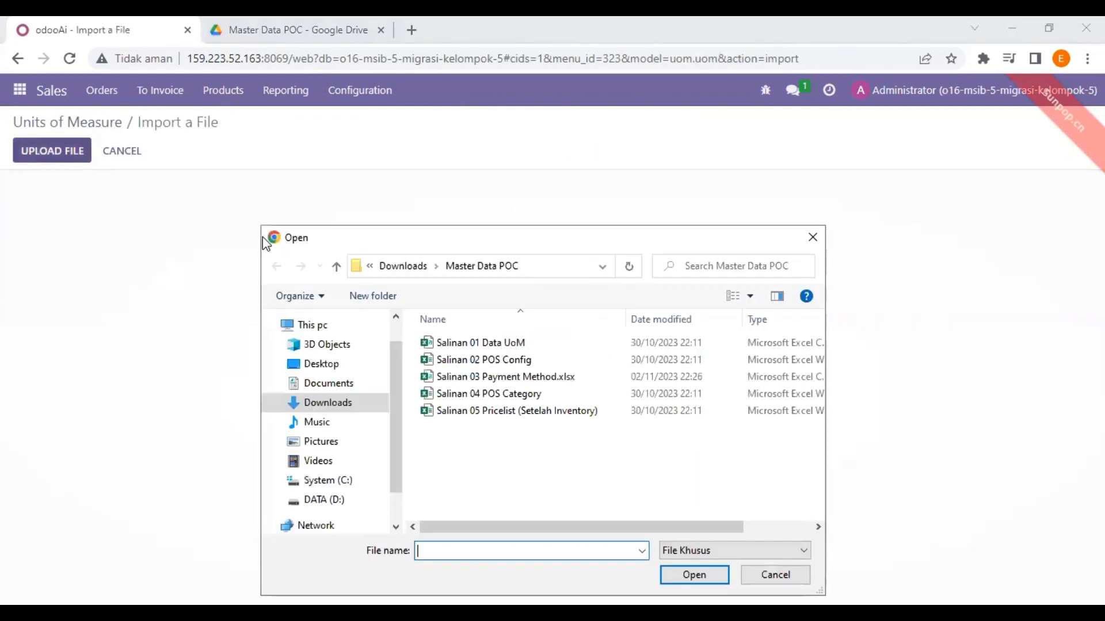
click(478, 343)
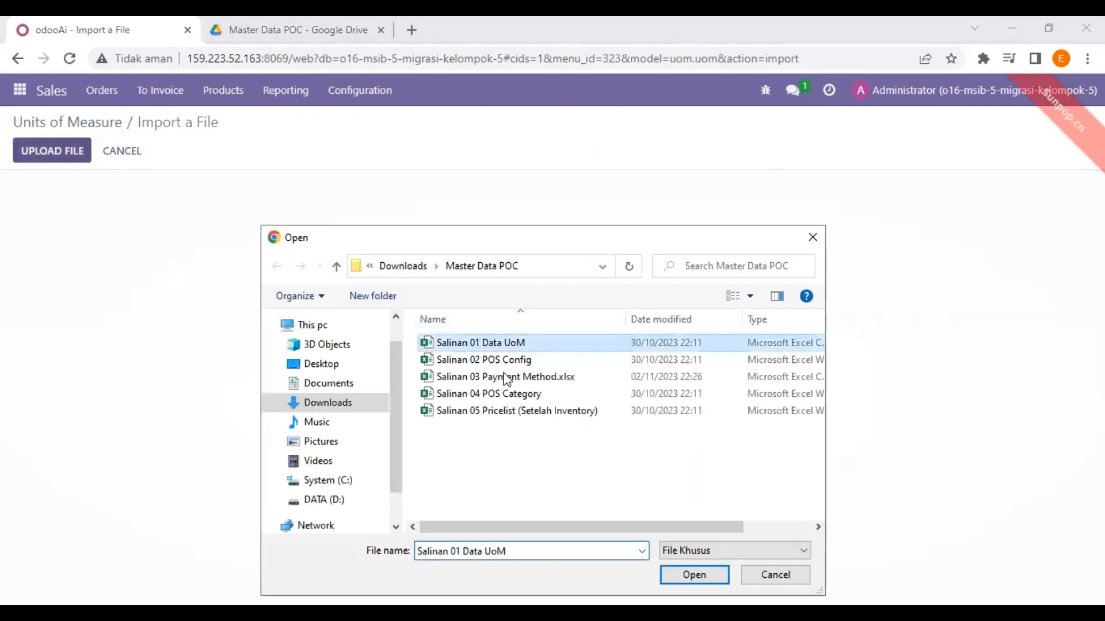
click(690, 575)
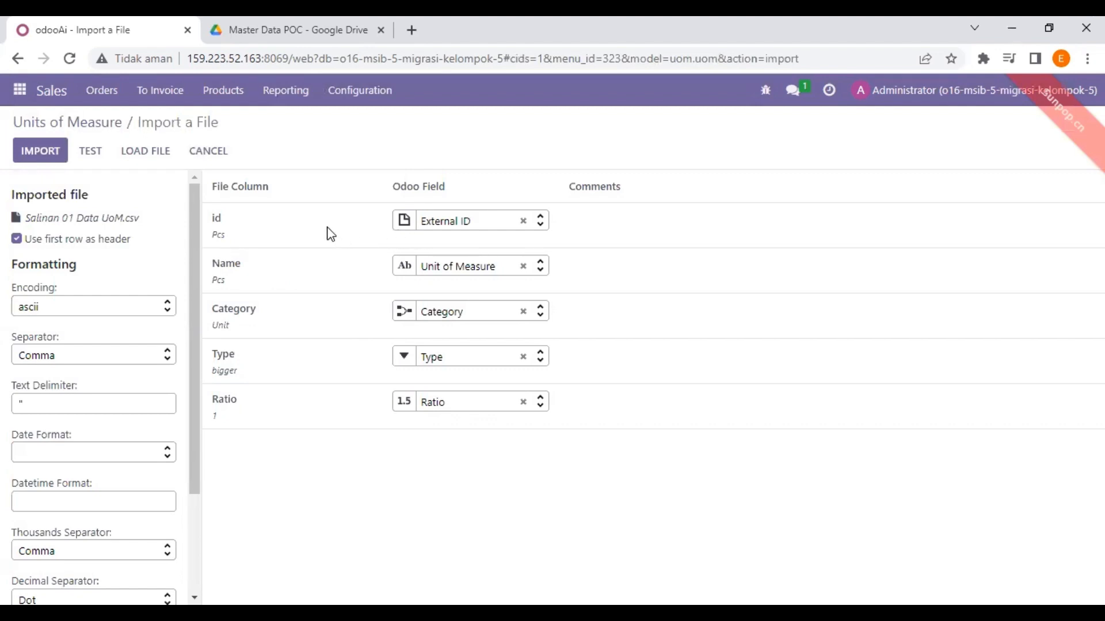
click(523, 222)
click(91, 152)
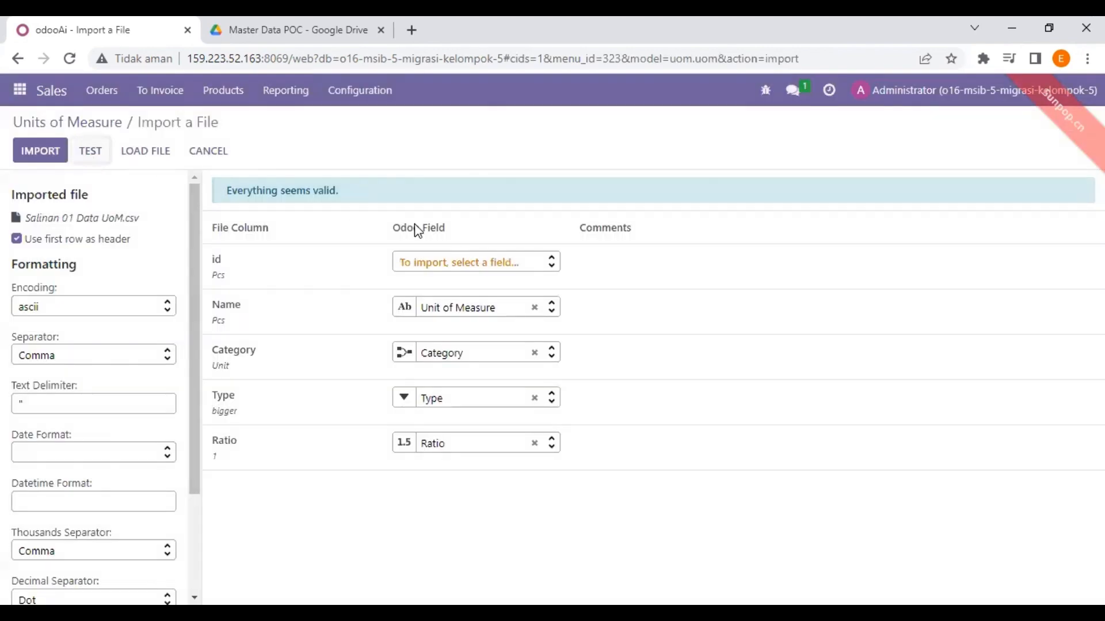
click(28, 165)
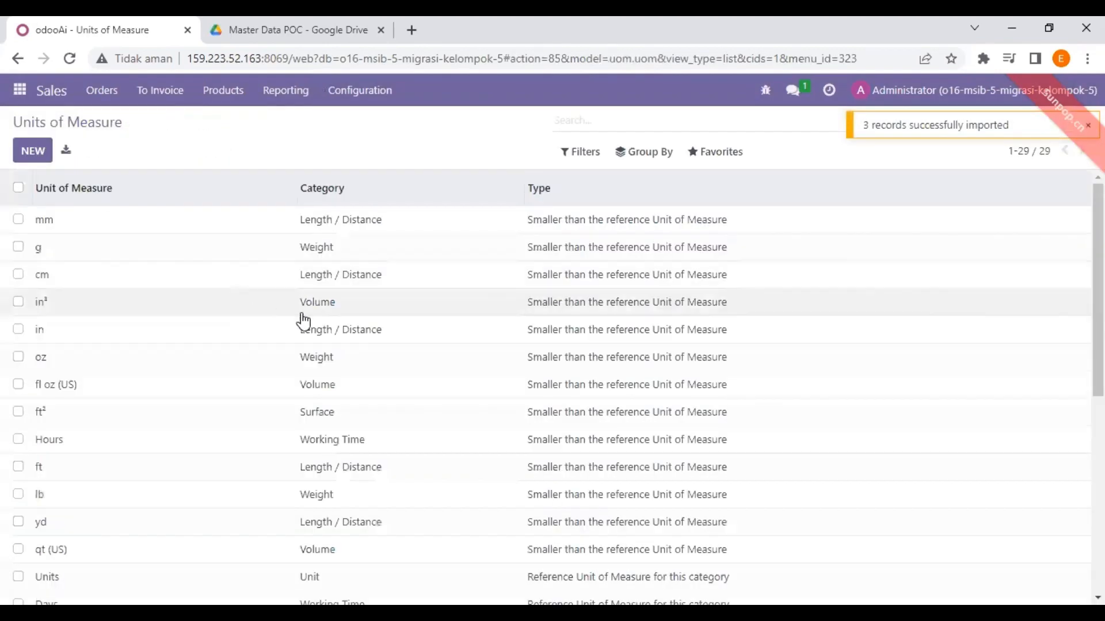
click(351, 17)
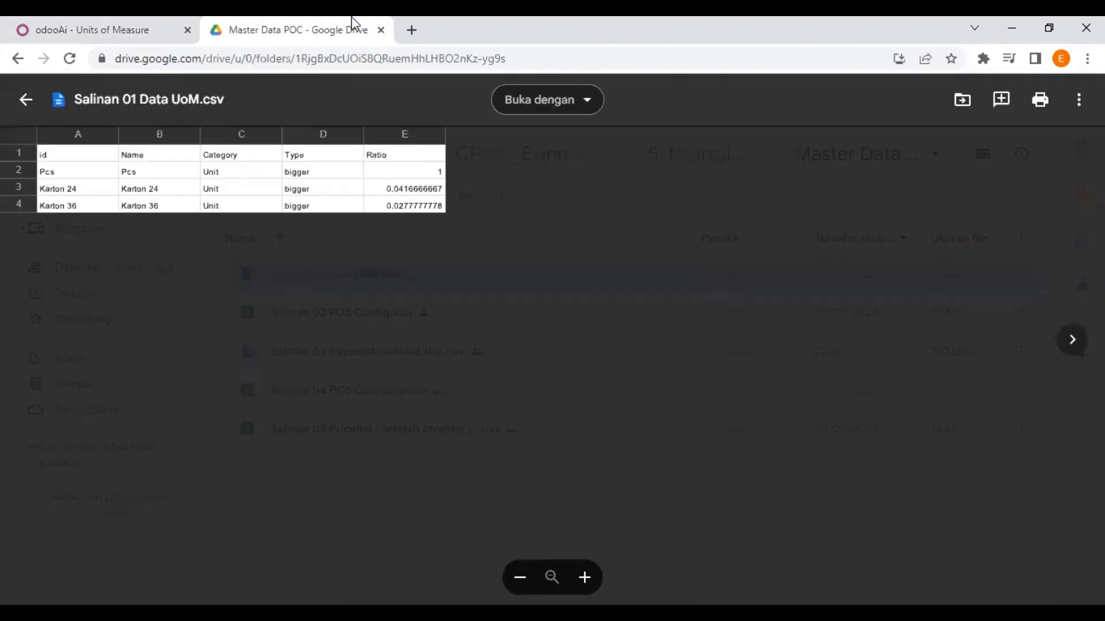
click(128, 26)
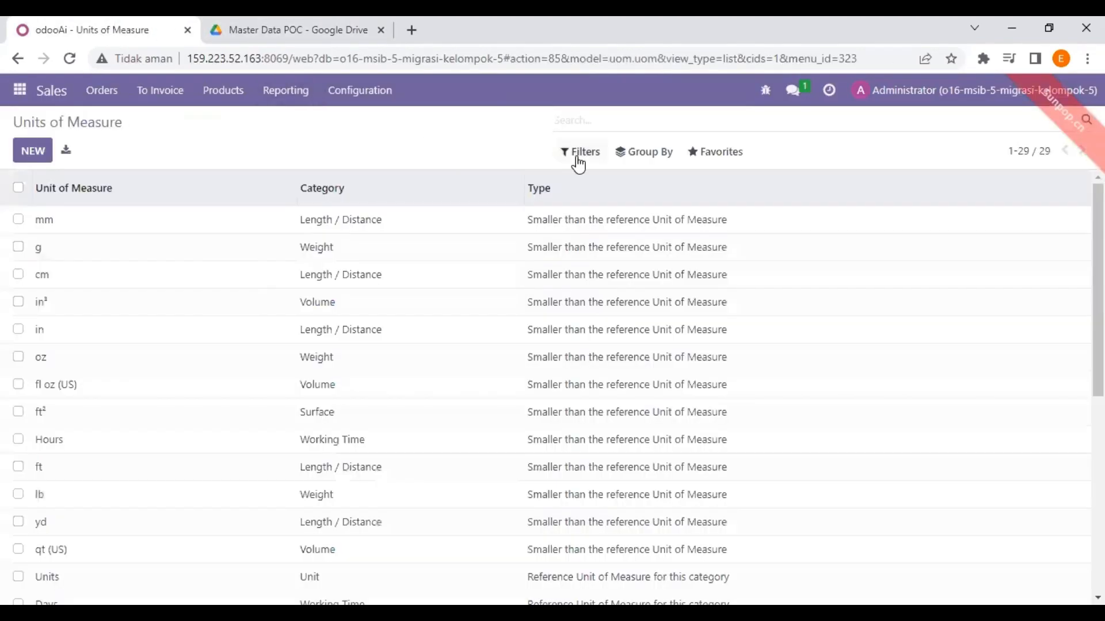
text(pcs)
key(Return)
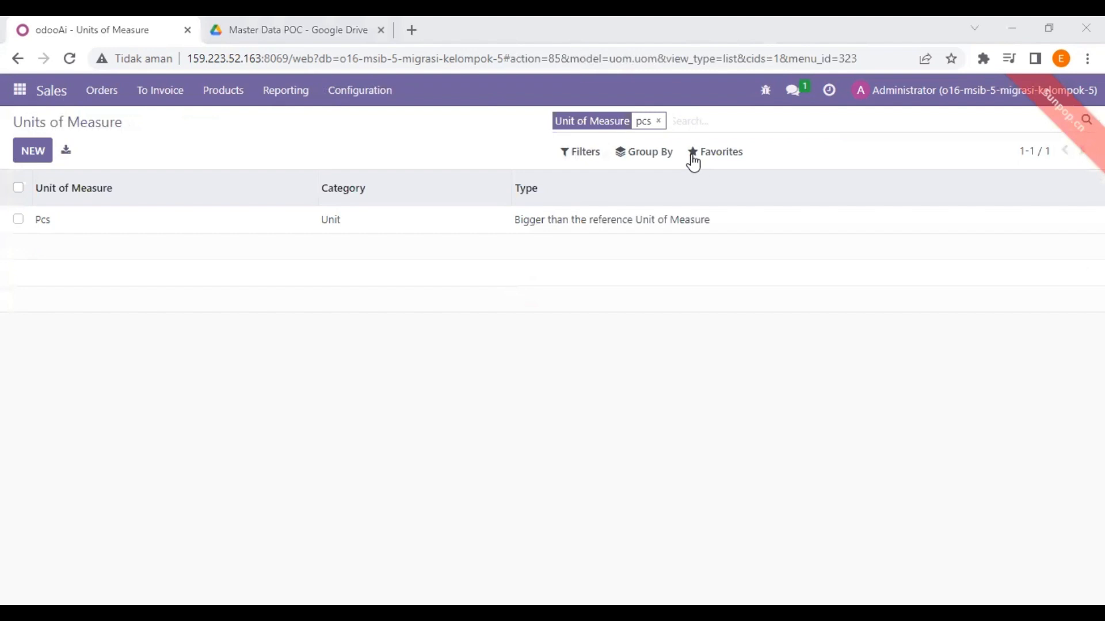
click(260, 26)
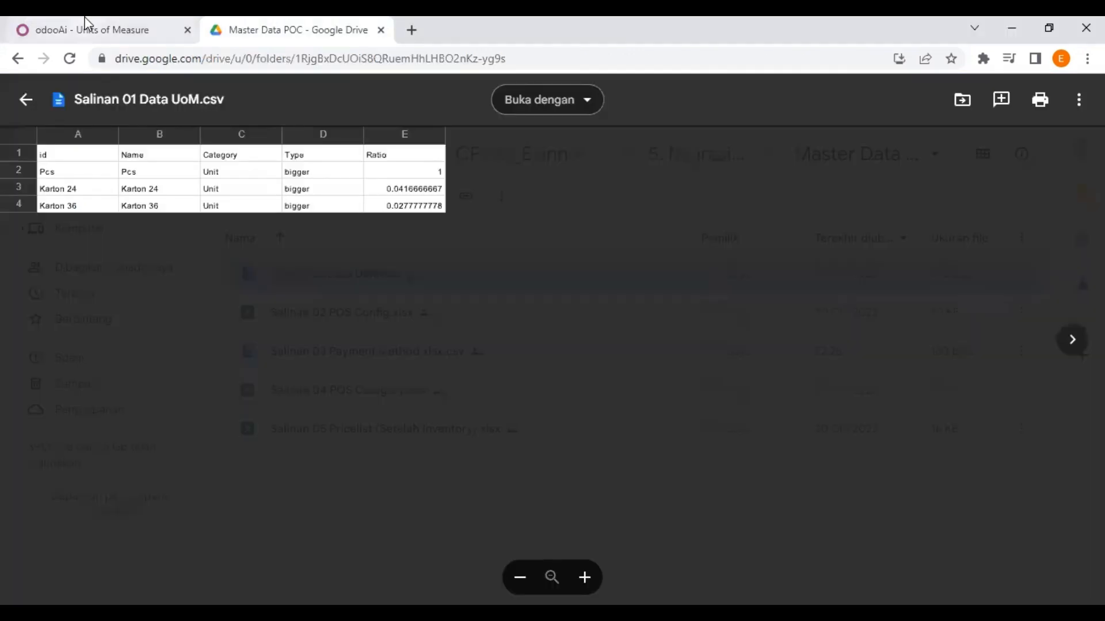
click(84, 21)
text(karton)
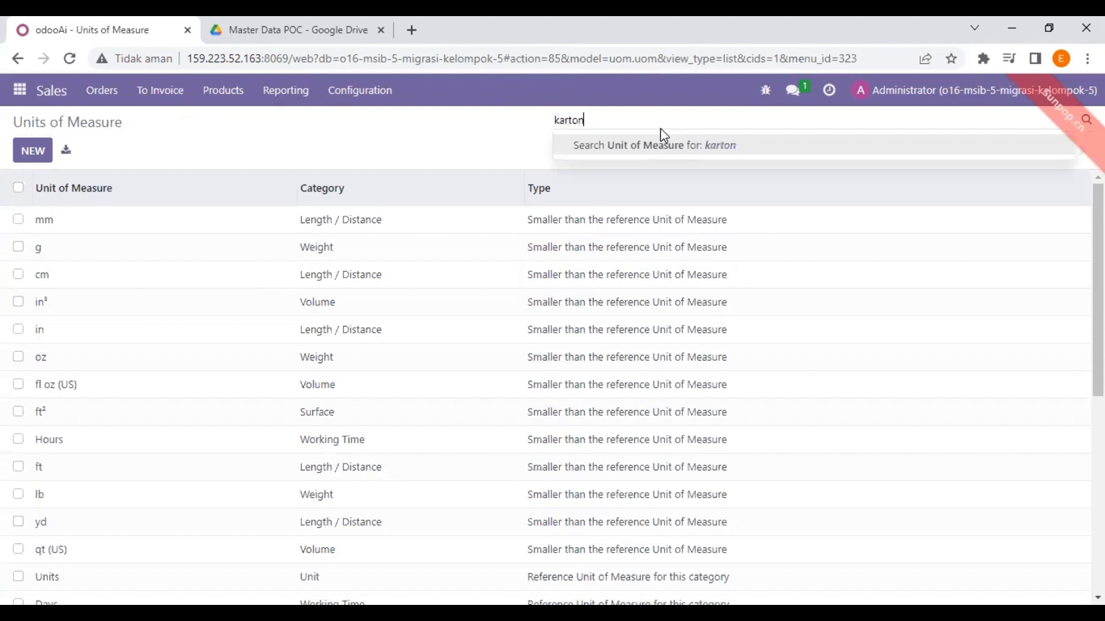
key(Return)
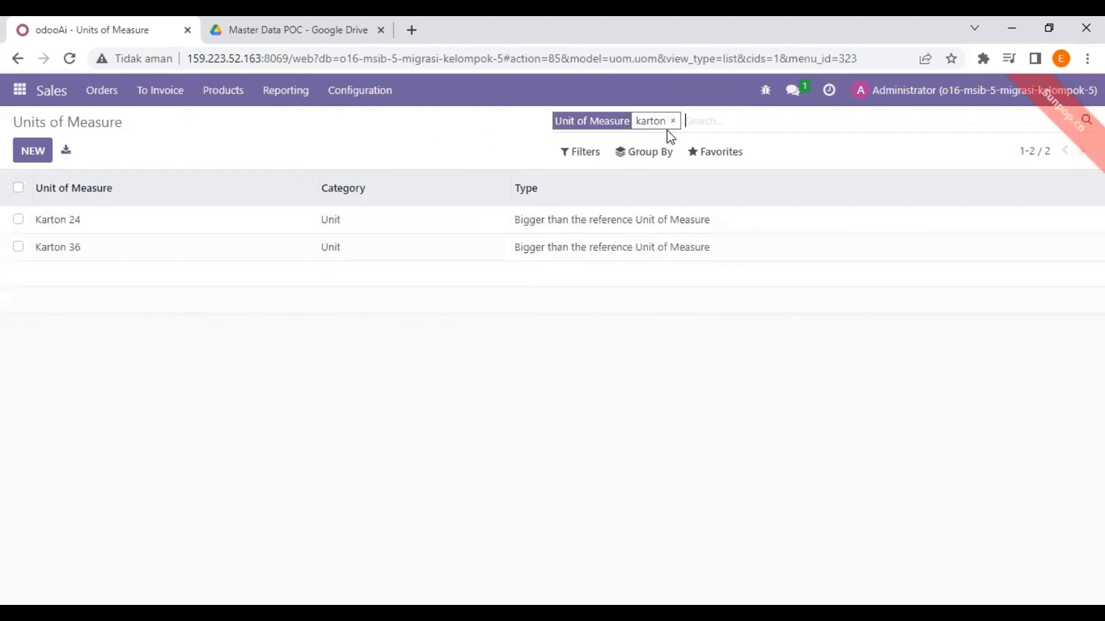
click(672, 122)
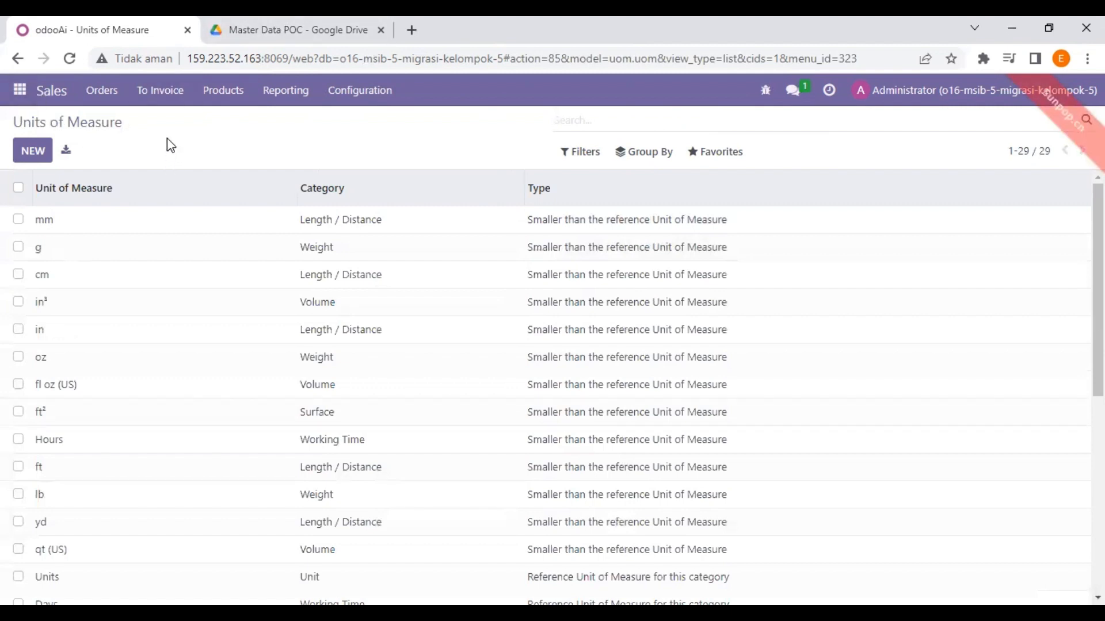
click(275, 25)
click(26, 99)
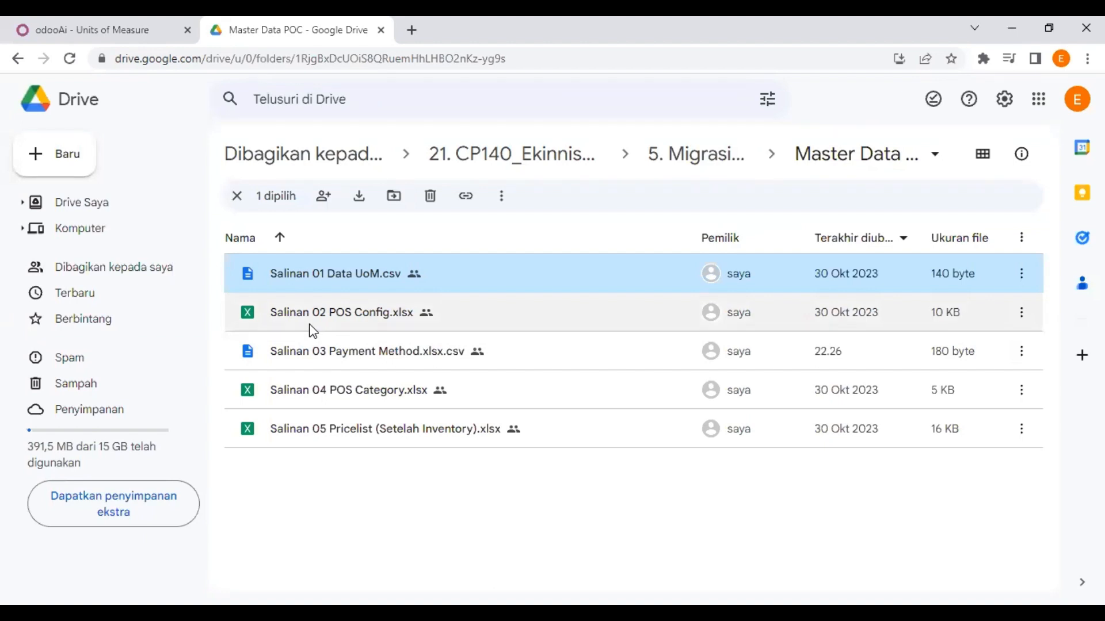
click(115, 27)
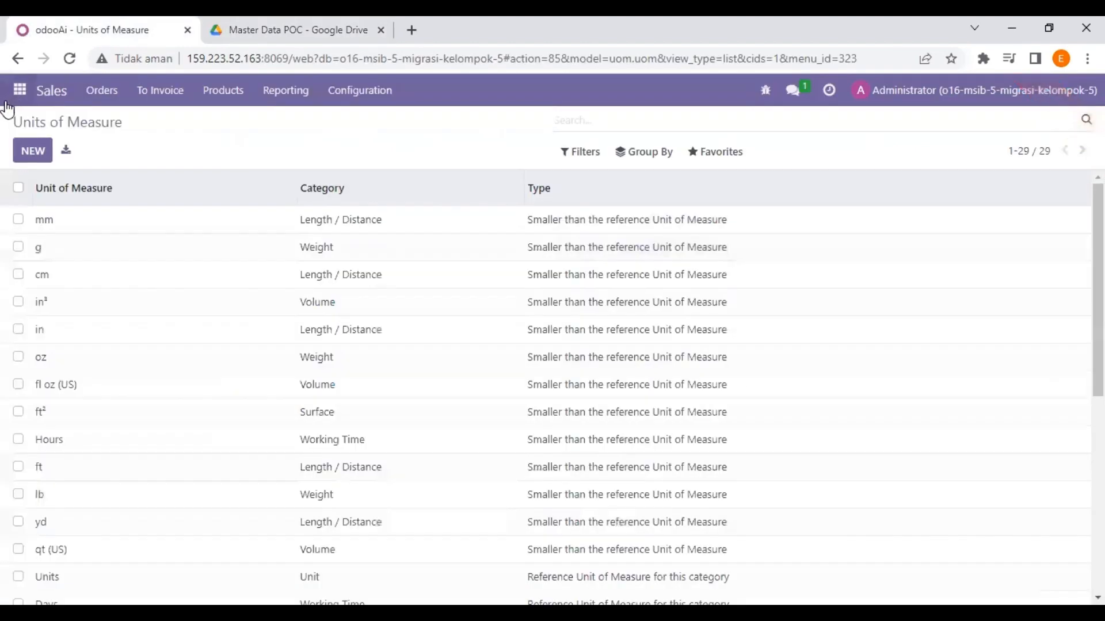
Go to the Point of Sale configuration settings
click(20, 90)
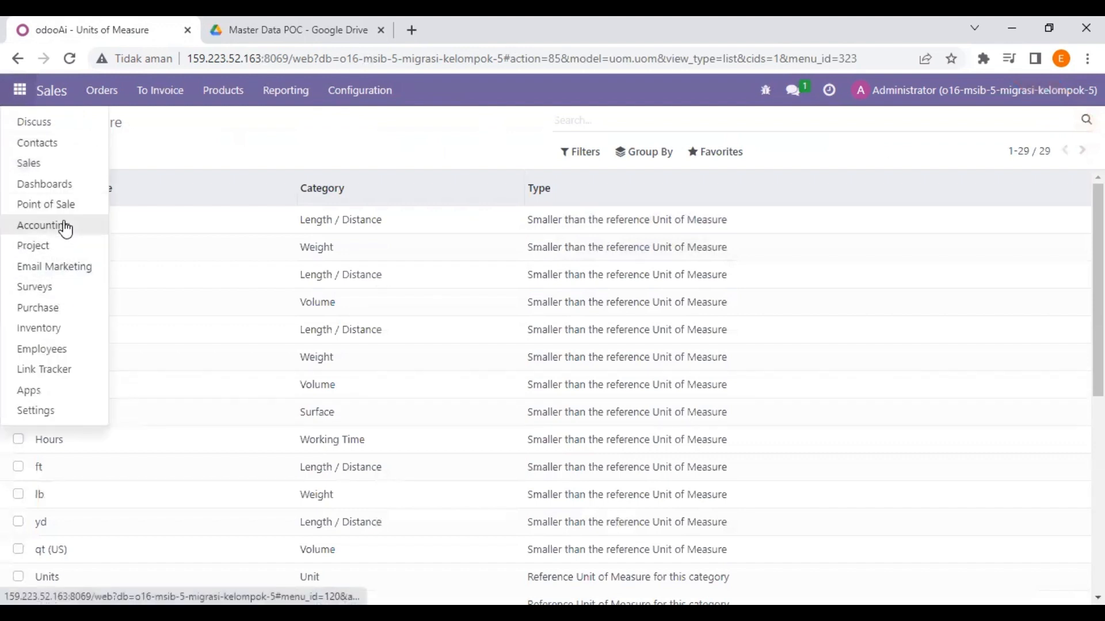
click(67, 209)
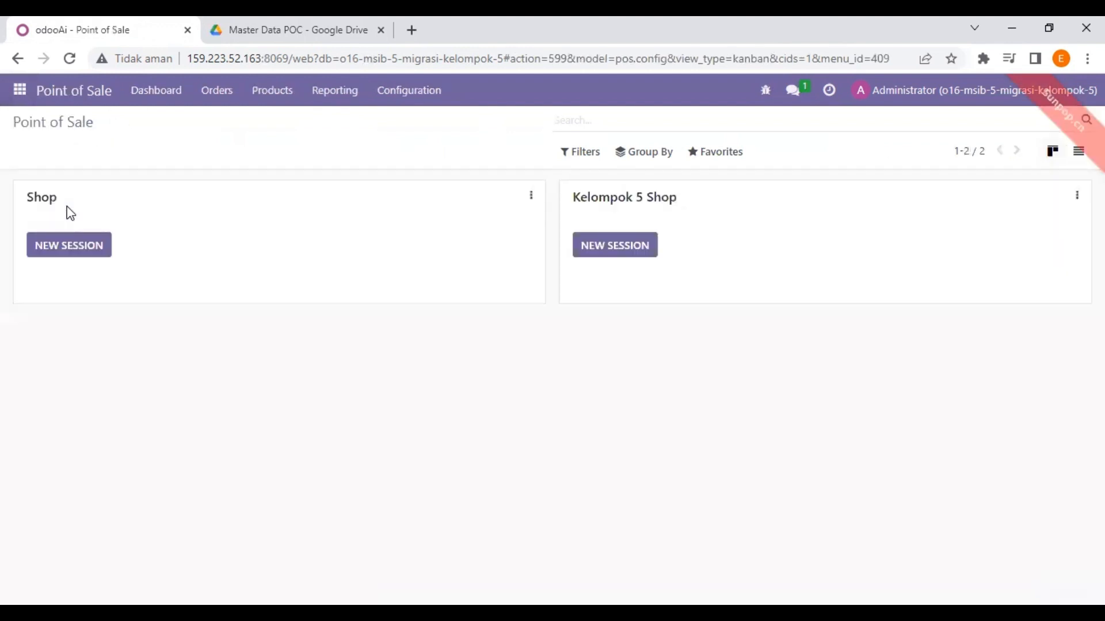
click(407, 99)
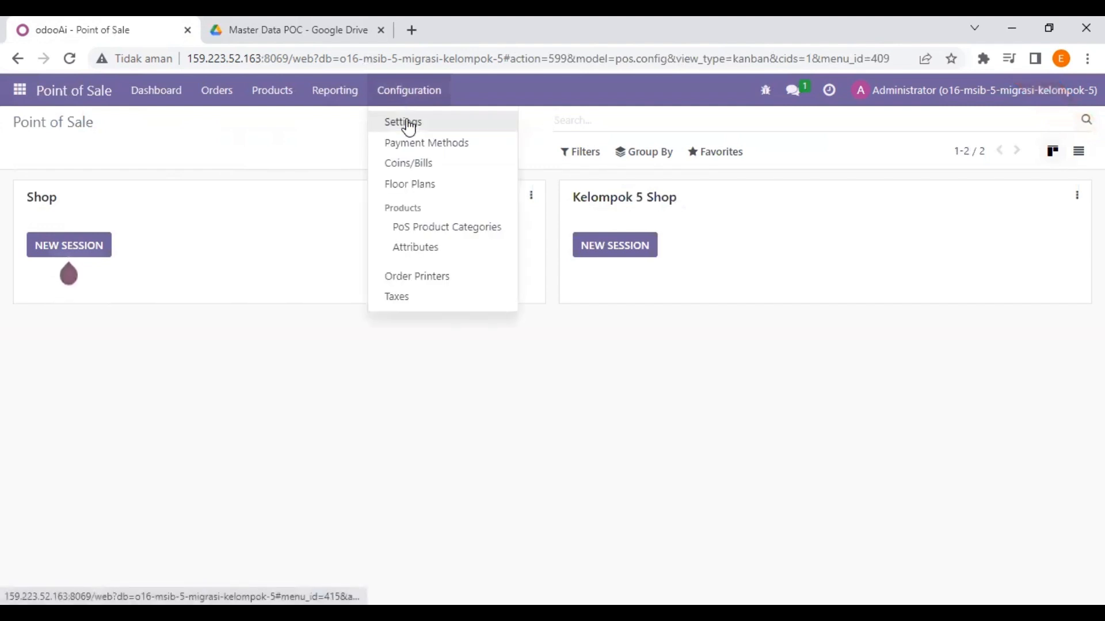
click(406, 122)
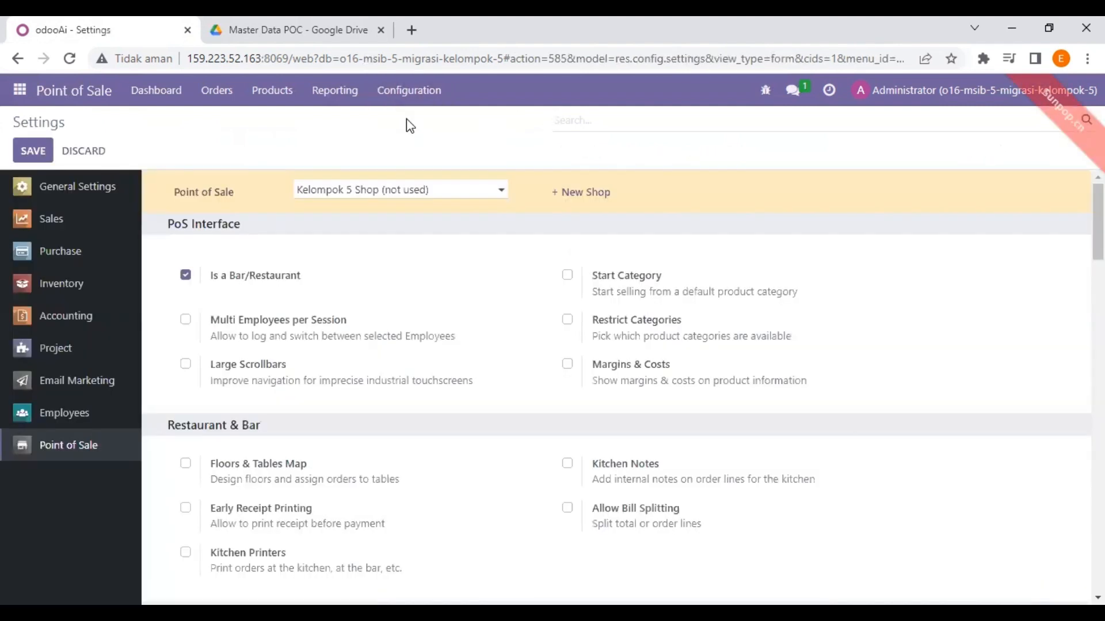
Create and save a new shop named Kelompok 5, then return to the dashboard
click(585, 192)
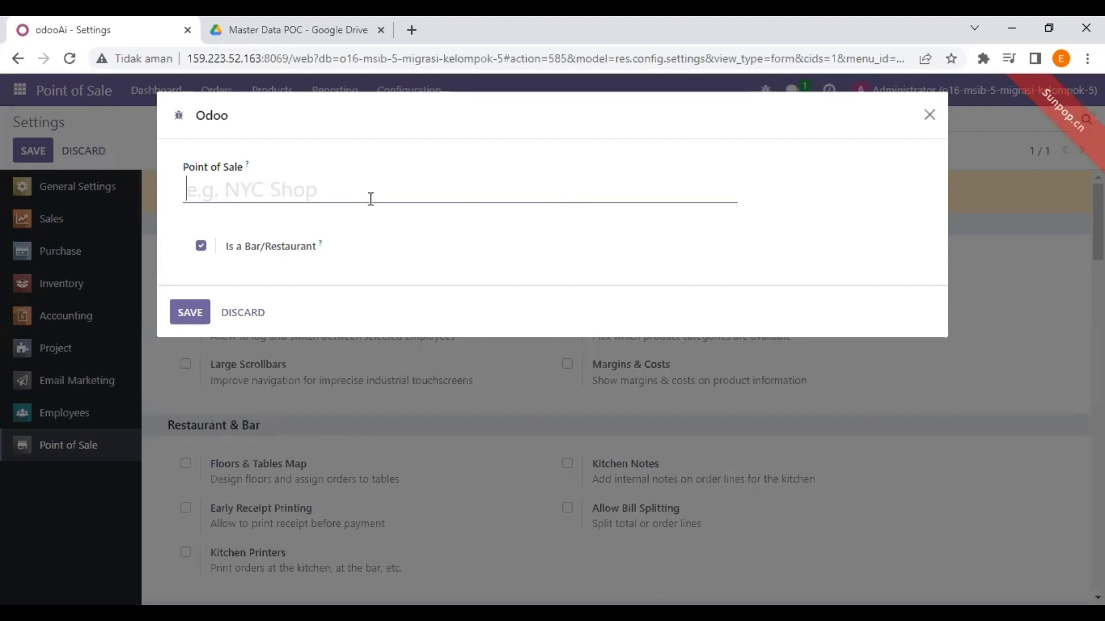
text(Kel)
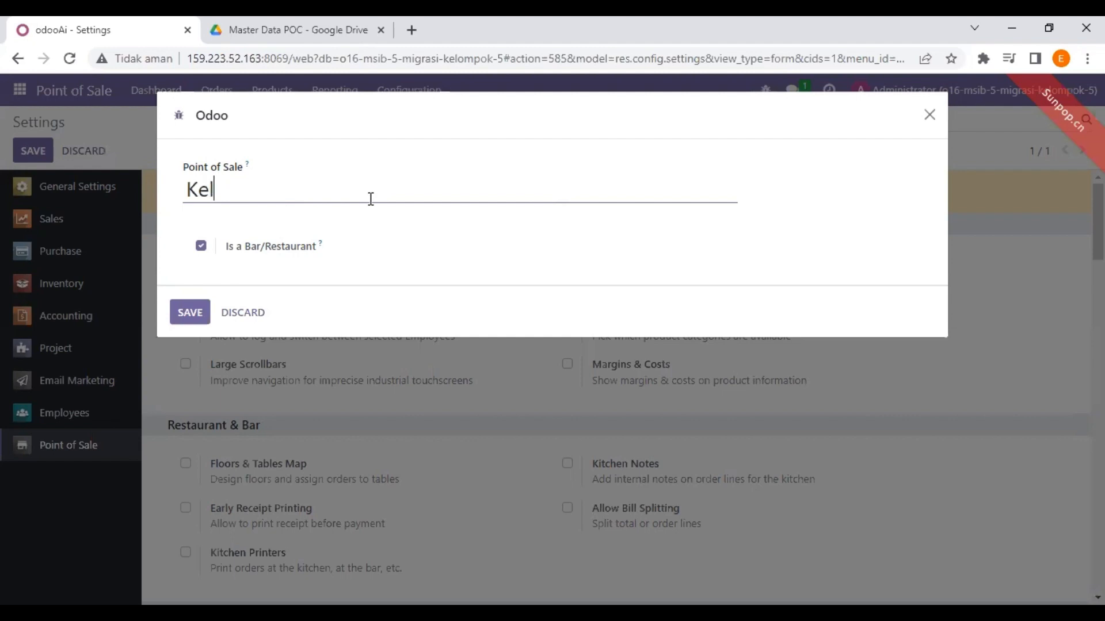
text(ompok 5)
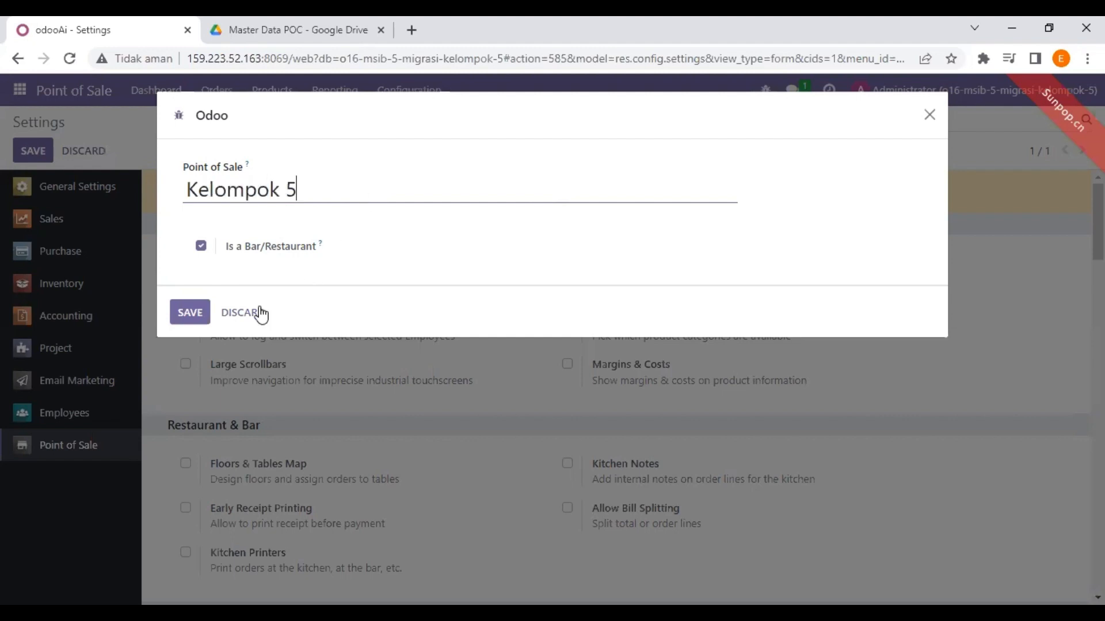
click(184, 314)
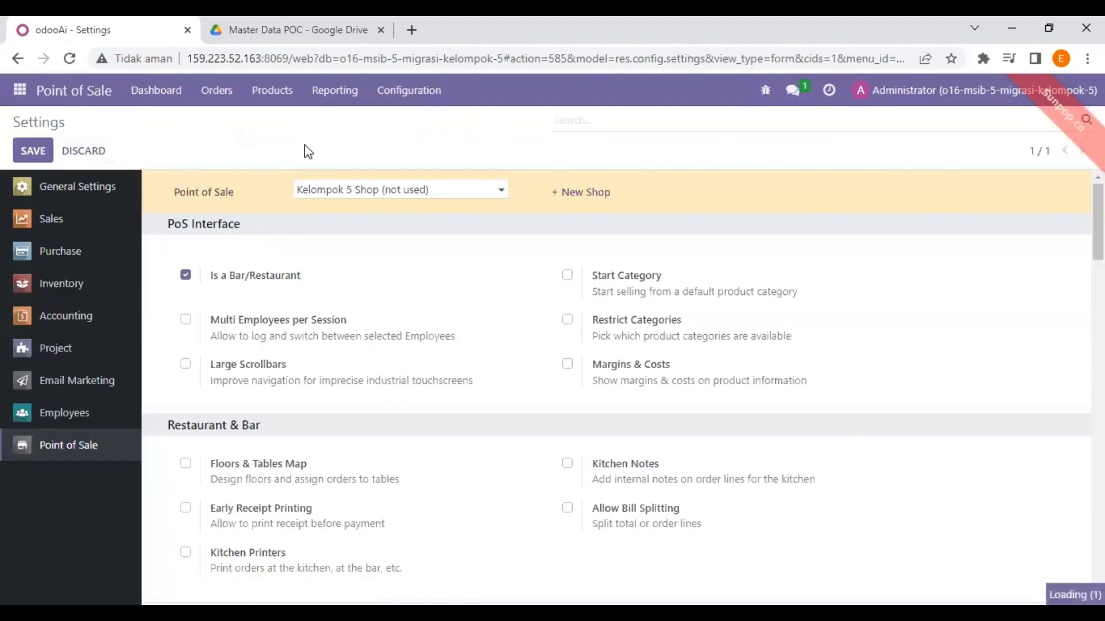
click(86, 99)
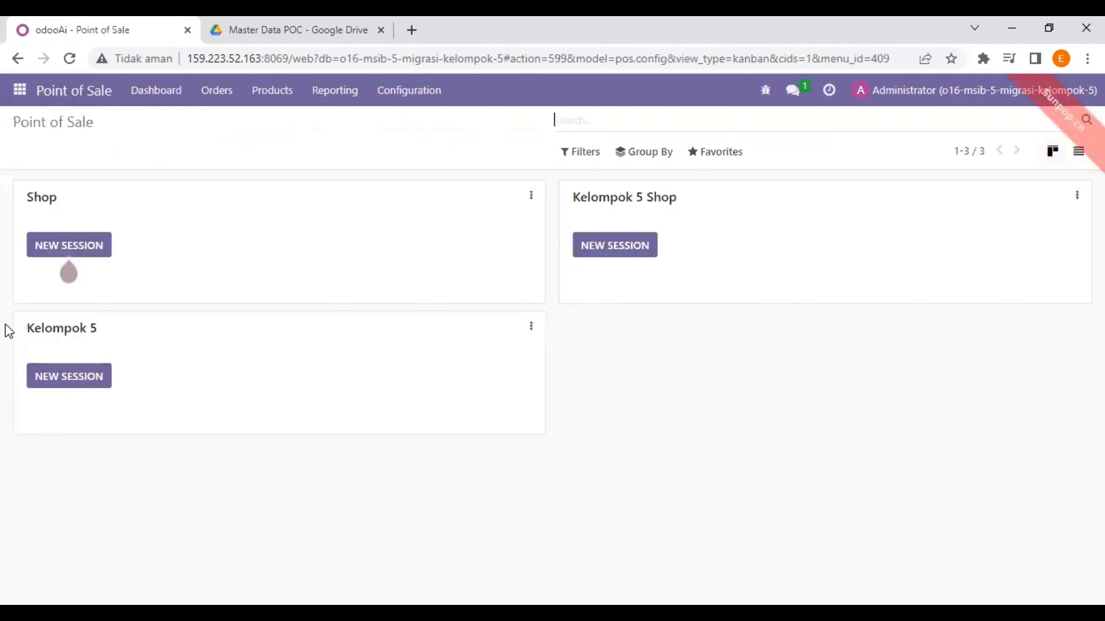
Check the Kelompok 5 shop name and the Drive folder, then return to Point of Sale
drag(25, 328, 107, 345)
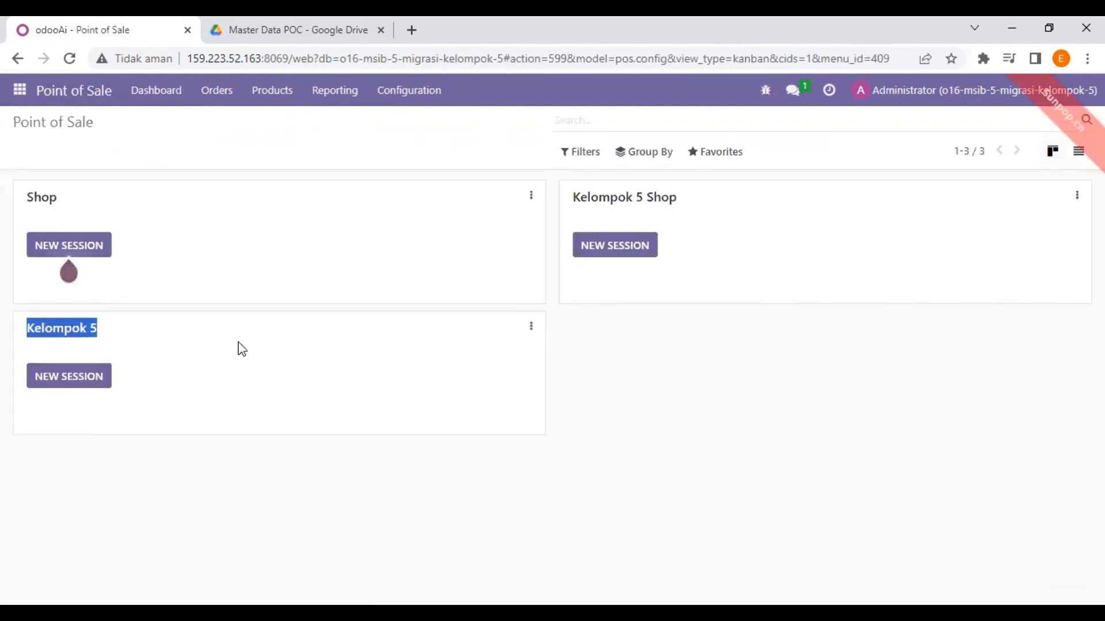
click(689, 399)
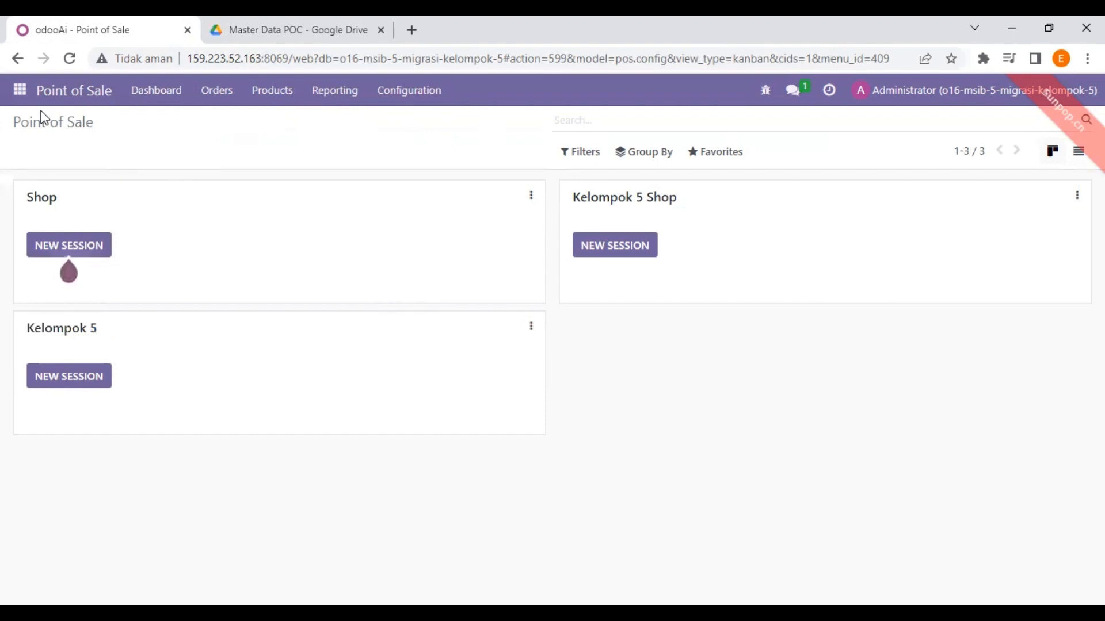
click(328, 26)
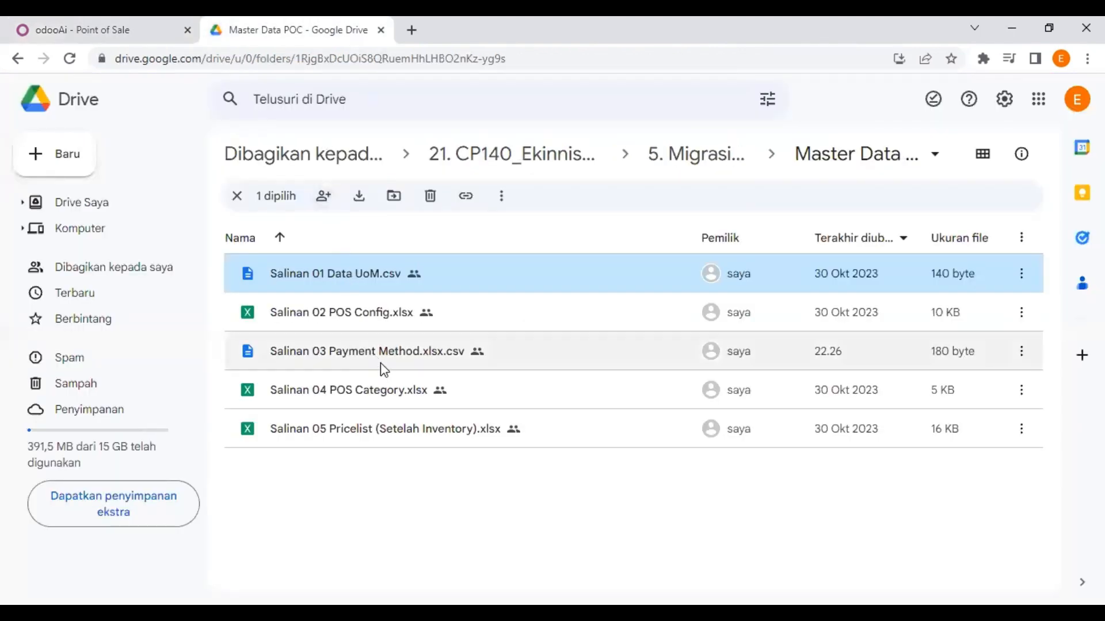
click(123, 33)
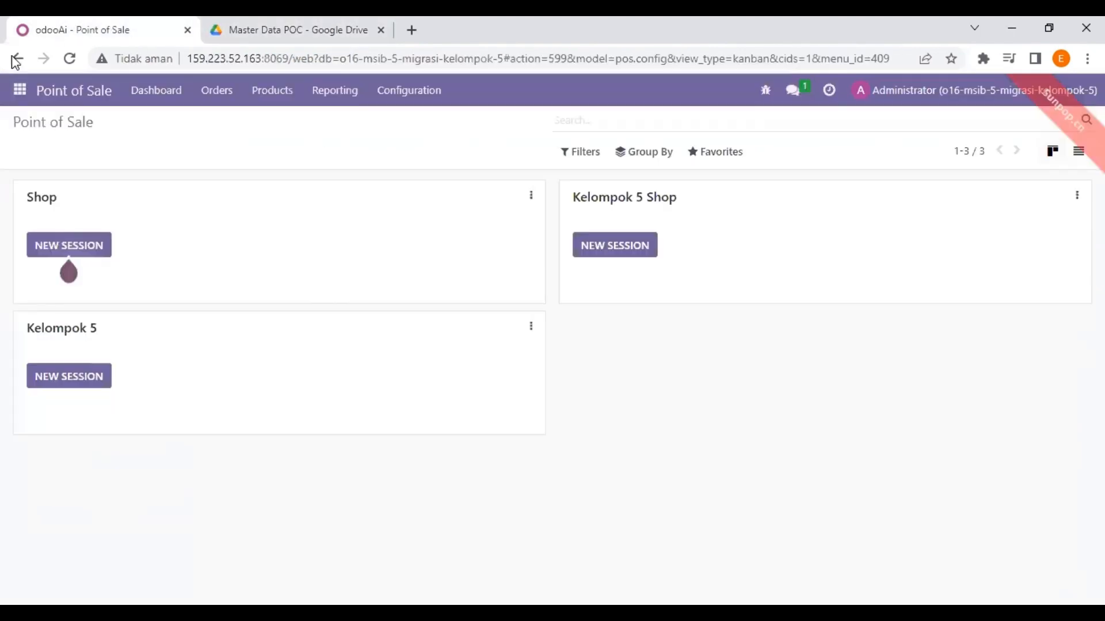
click(17, 90)
click(17, 90)
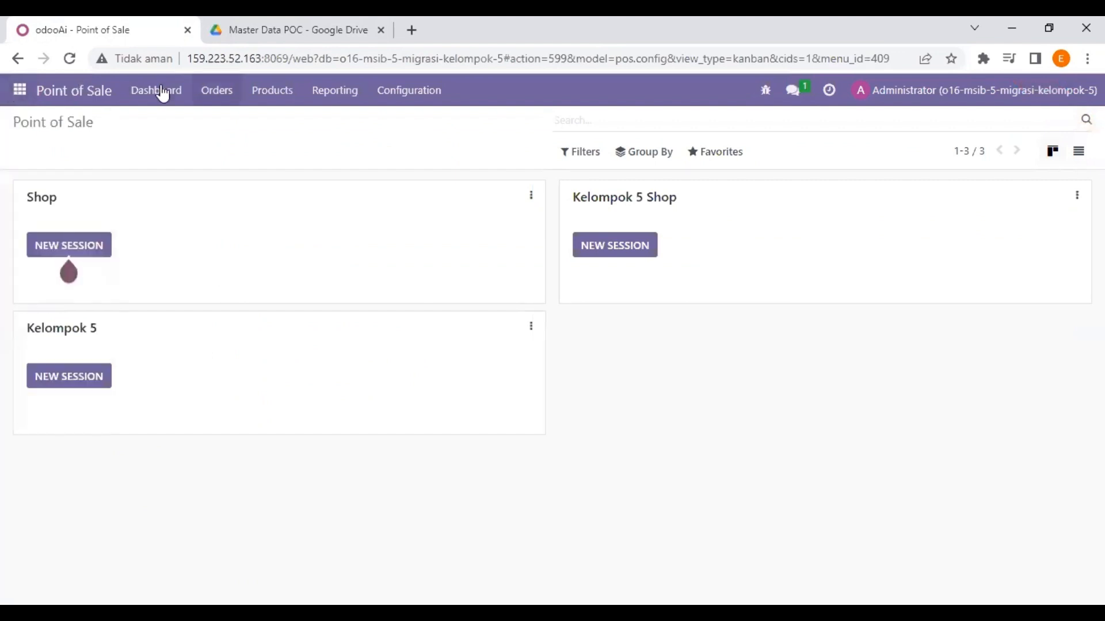
Load Salinan 03 Payment Method.xlsx into the Payment Methods importer
click(404, 101)
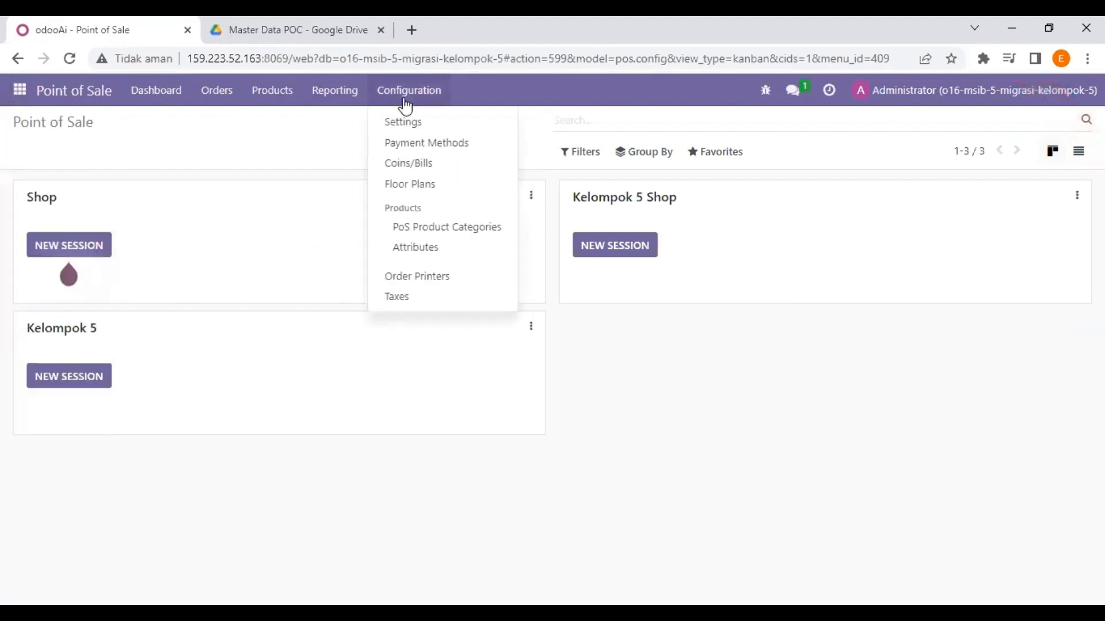
click(414, 143)
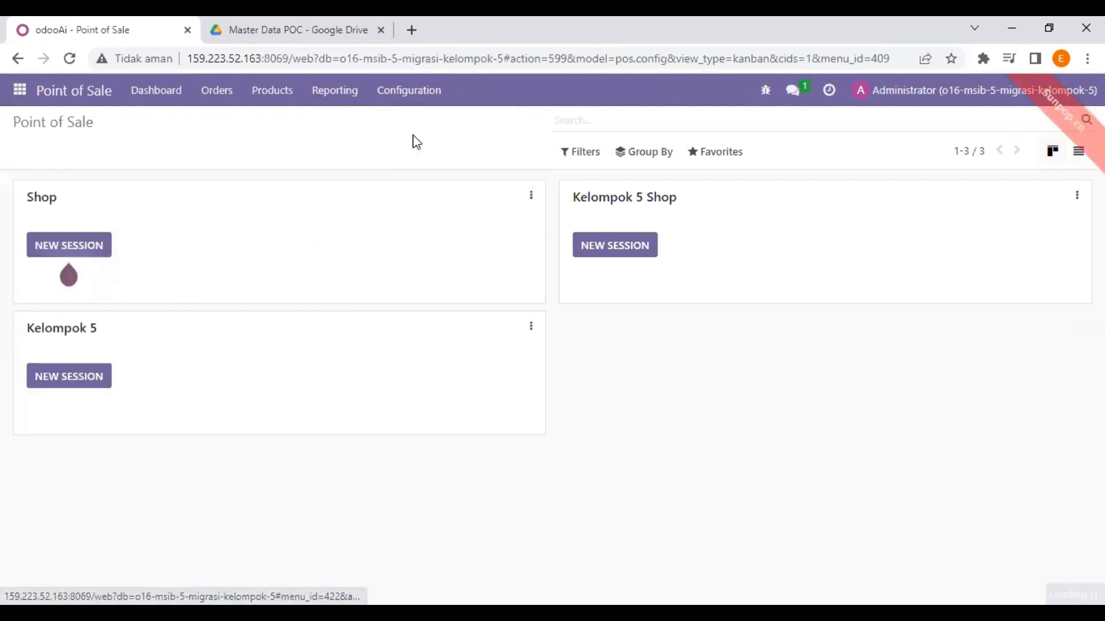
click(721, 157)
click(730, 210)
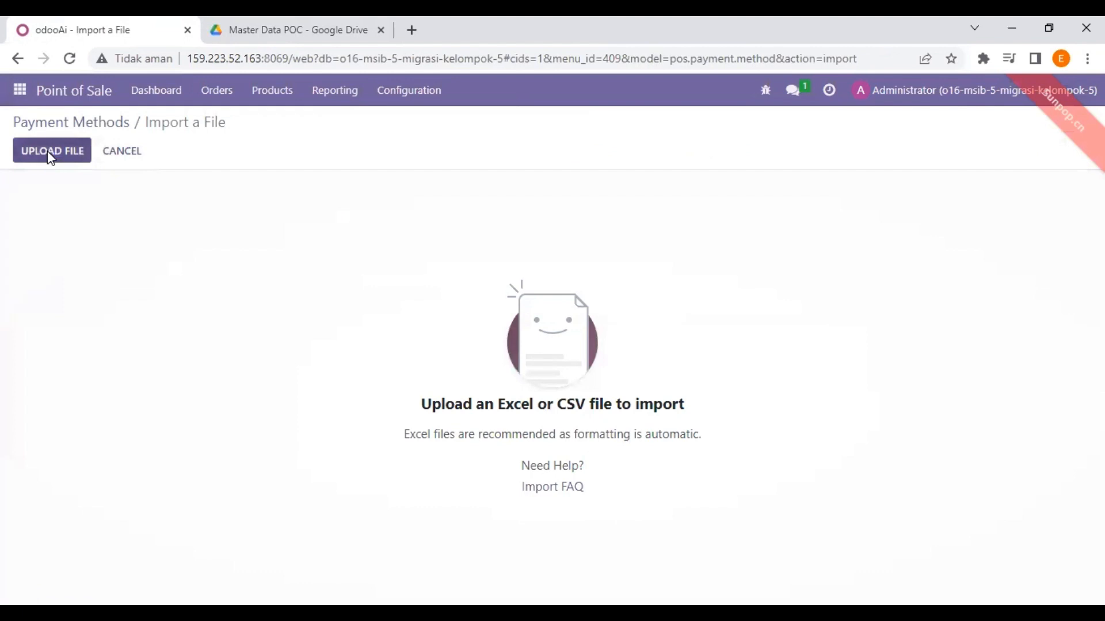
click(50, 153)
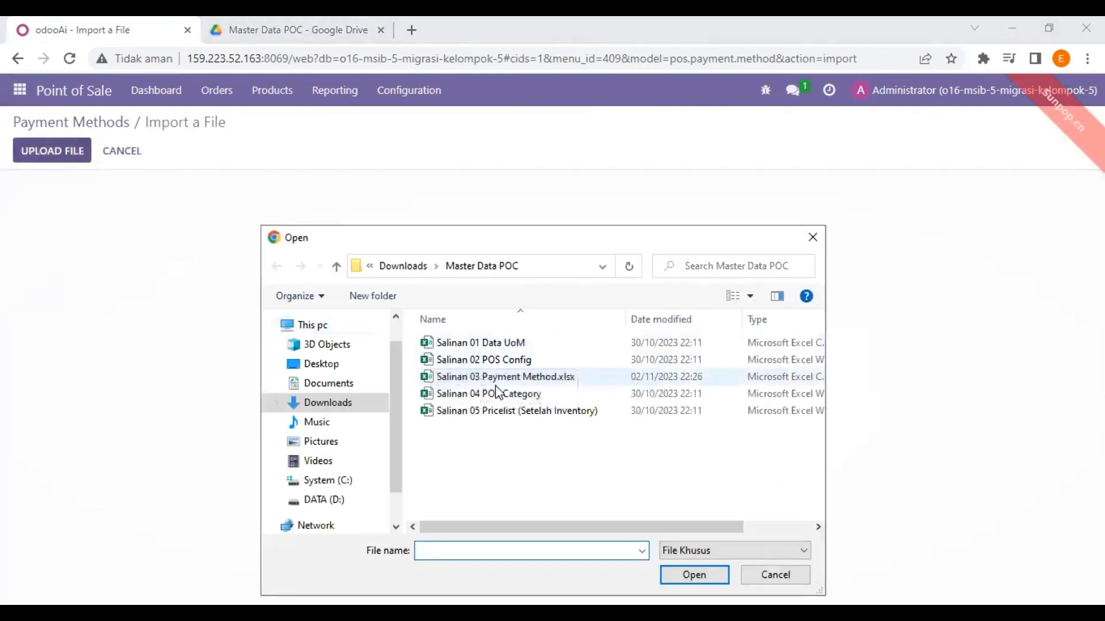
click(515, 378)
click(694, 574)
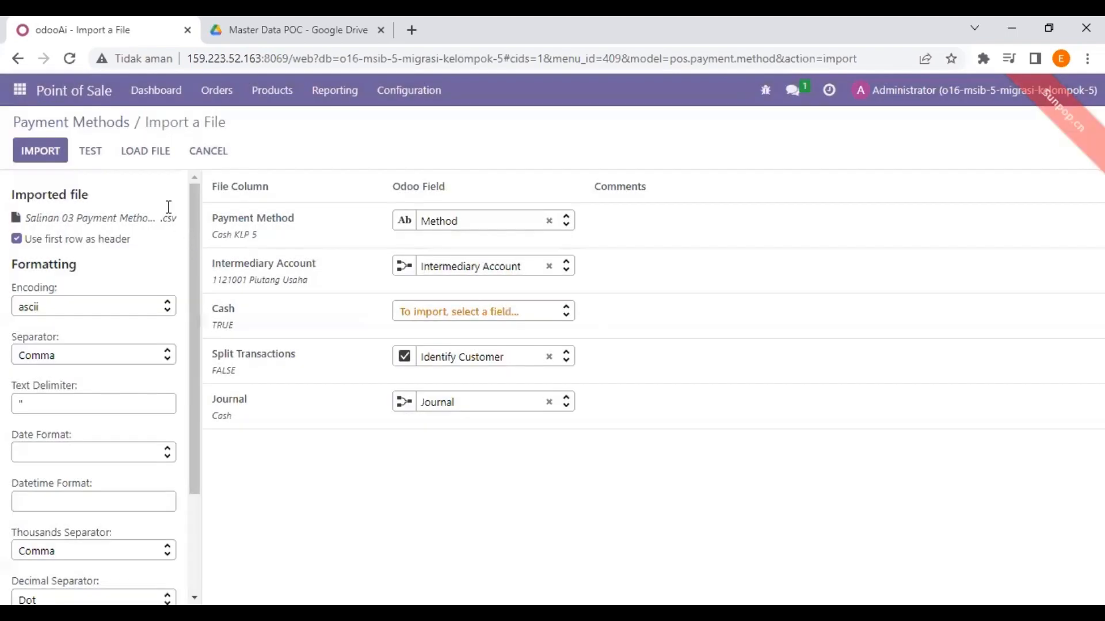
Test and import the file, then select the new Cash KLP 5 and Bank KLP 5 rows
click(102, 147)
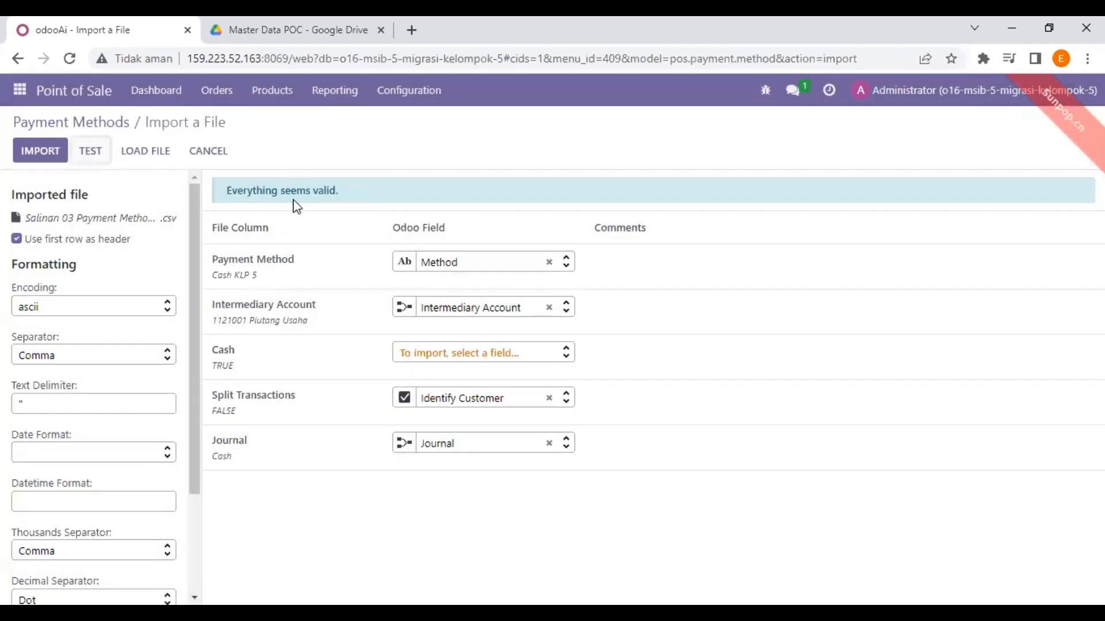
click(34, 154)
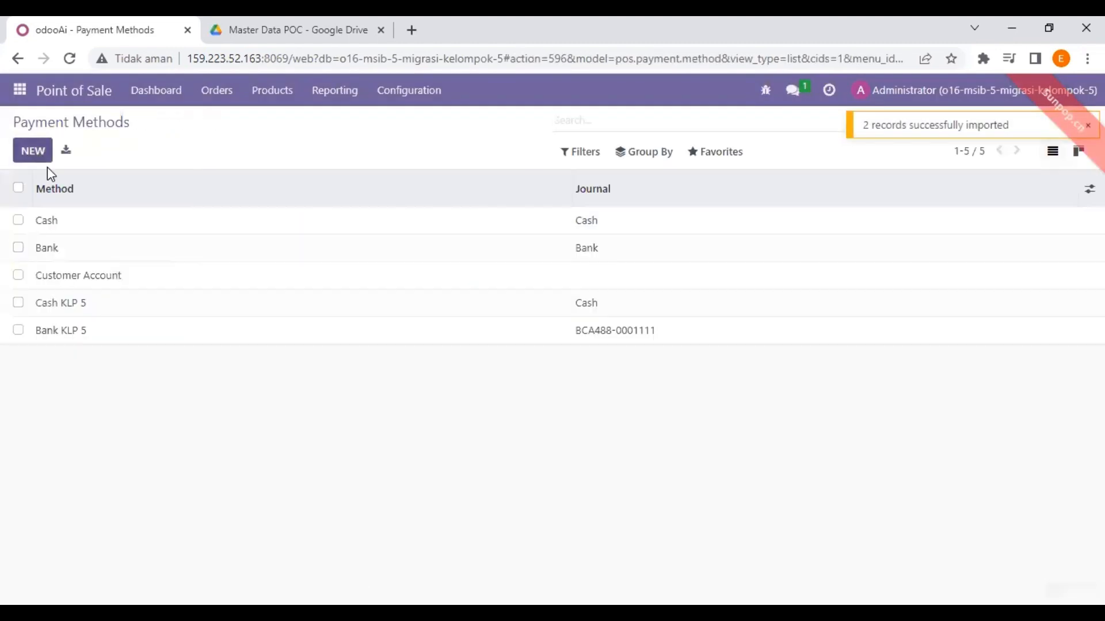
click(18, 303)
click(19, 330)
click(235, 24)
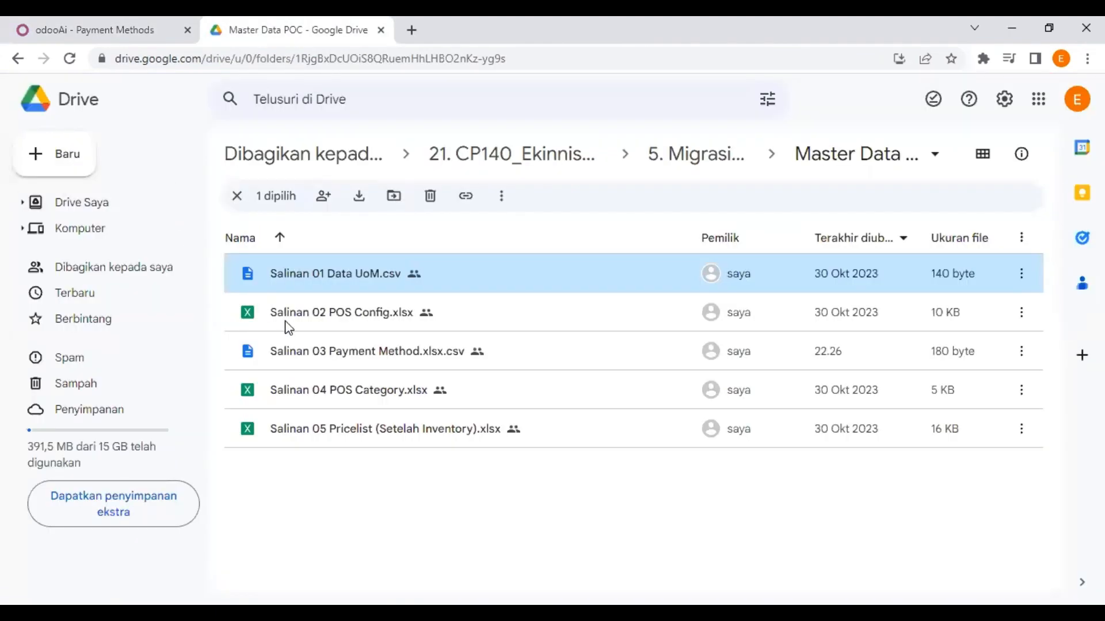
Compare the Salinan 03 Payment Method.xlsx.csv preview with Odoo's payment methods
double_click(344, 351)
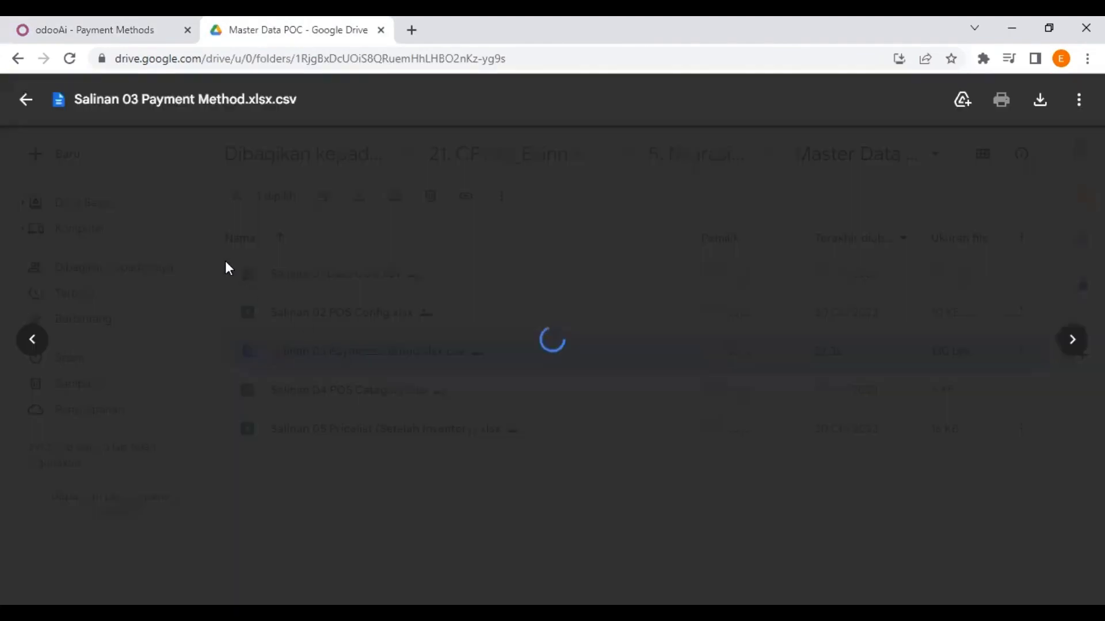
click(136, 34)
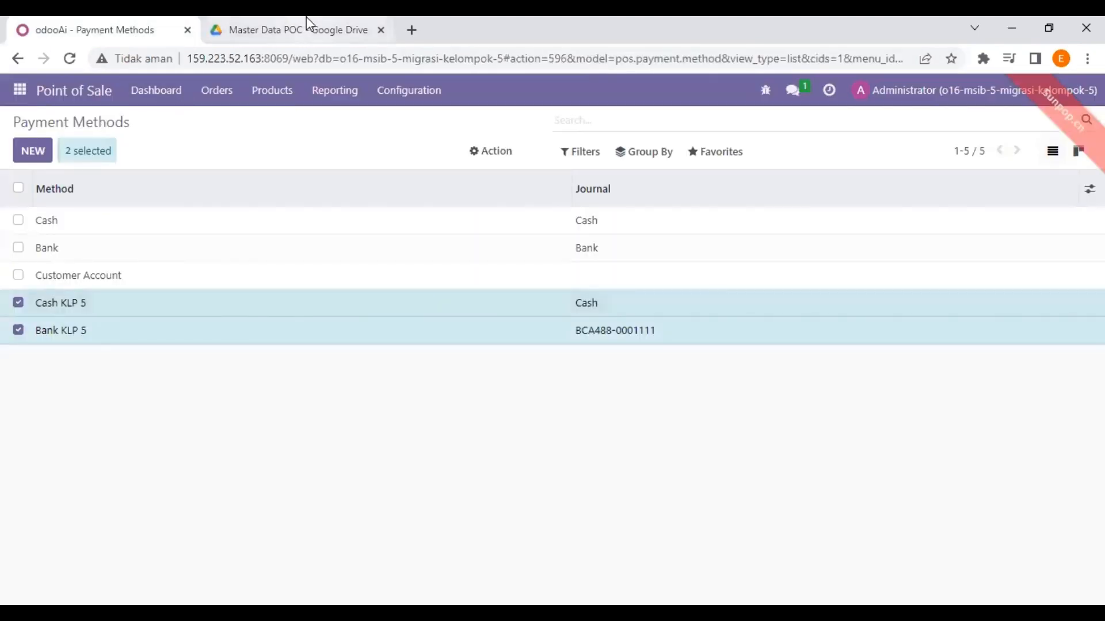
click(323, 26)
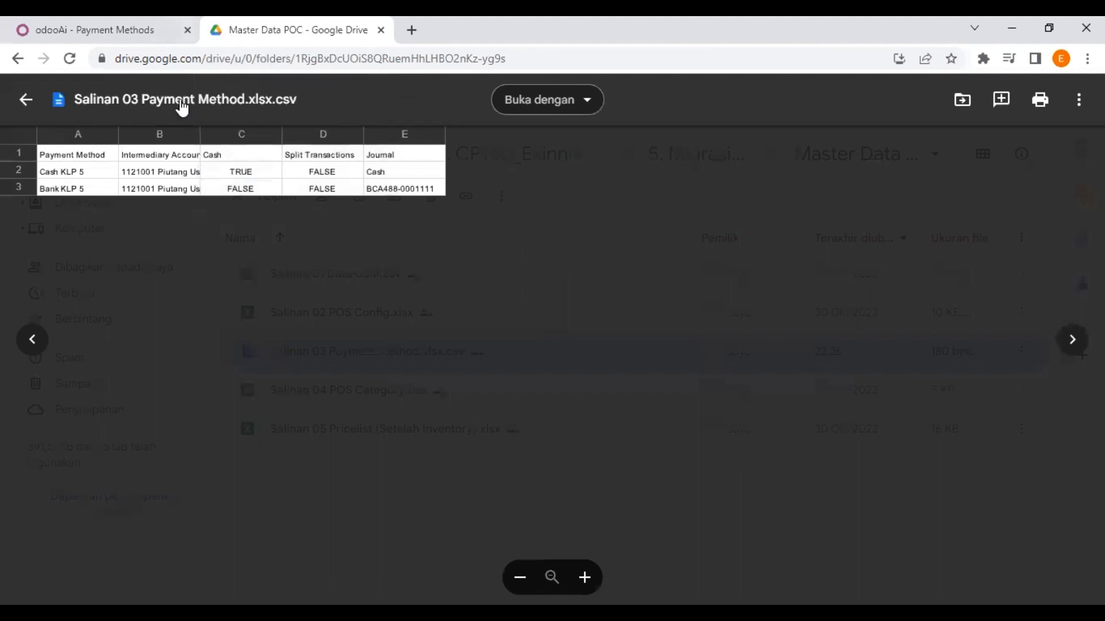
click(80, 20)
Deselect Cash KLP 5 and Bank KLP 5, close the CSV preview, and return to Payment Methods
click(18, 303)
click(18, 330)
click(270, 29)
click(25, 99)
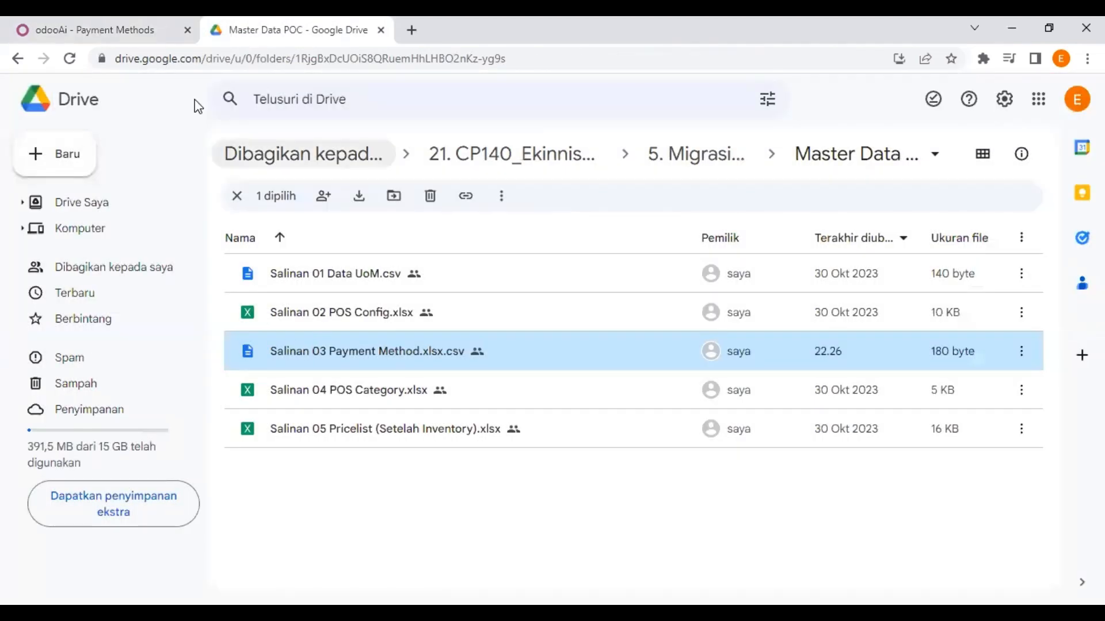
click(126, 23)
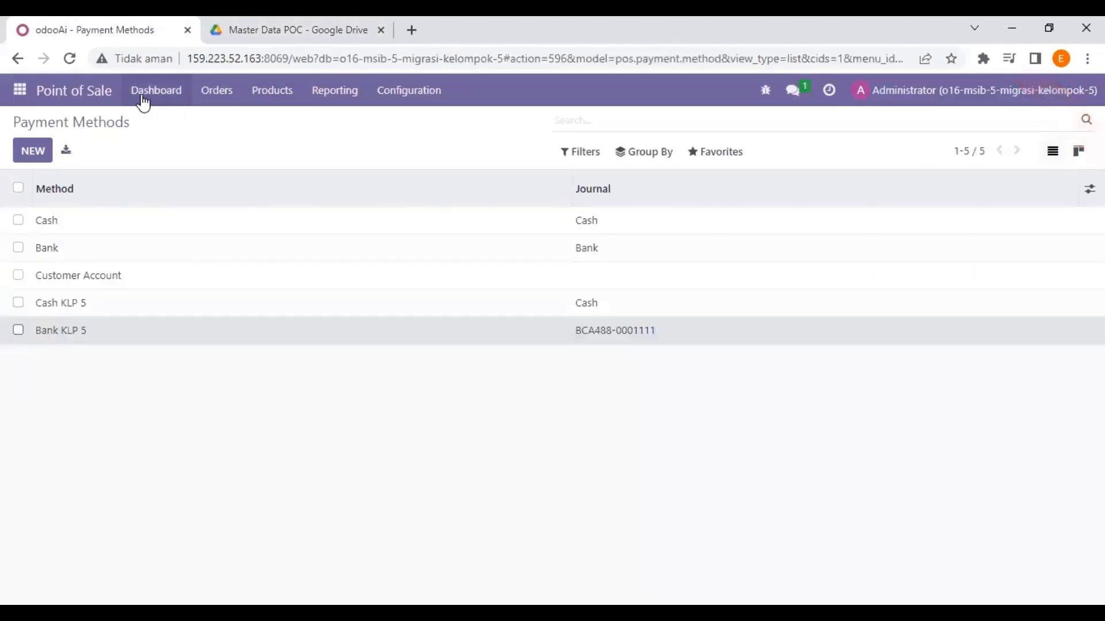
click(207, 23)
click(167, 23)
Open the PoS Product Categories list and review the Salinan 04 POS Category spreadsheet in Drive
click(423, 104)
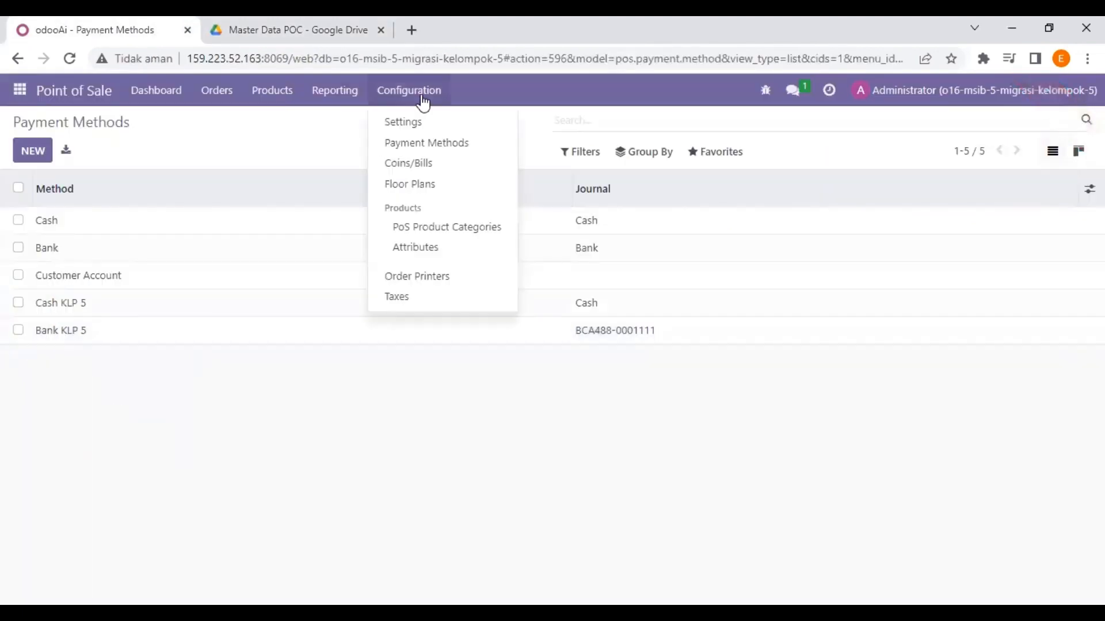
click(459, 231)
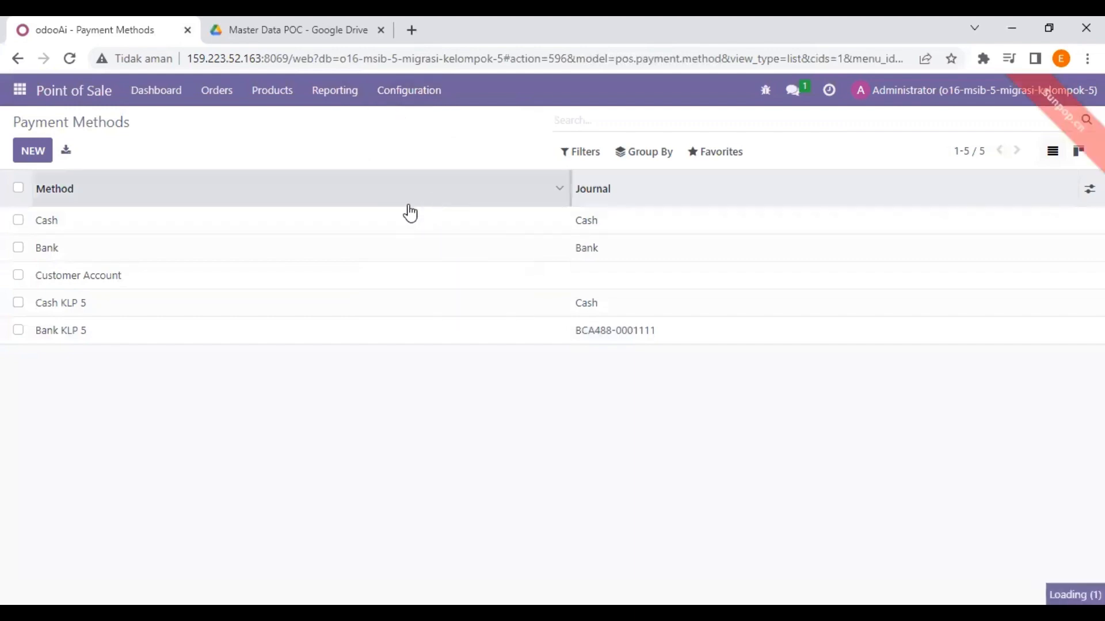
click(236, 26)
click(150, 25)
click(301, 26)
double_click(321, 396)
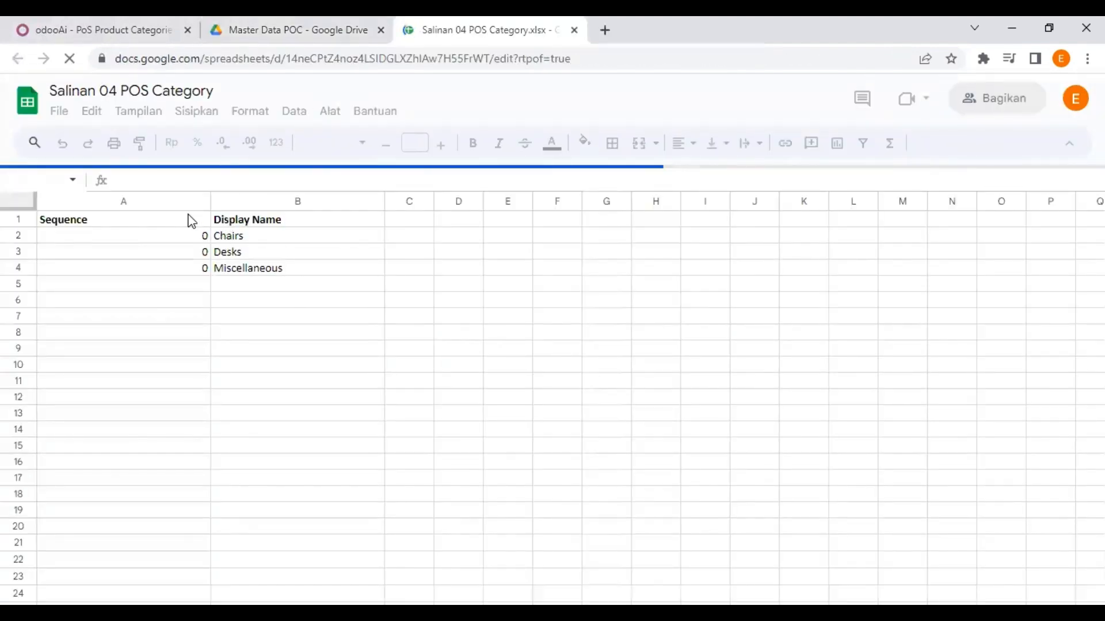
click(124, 31)
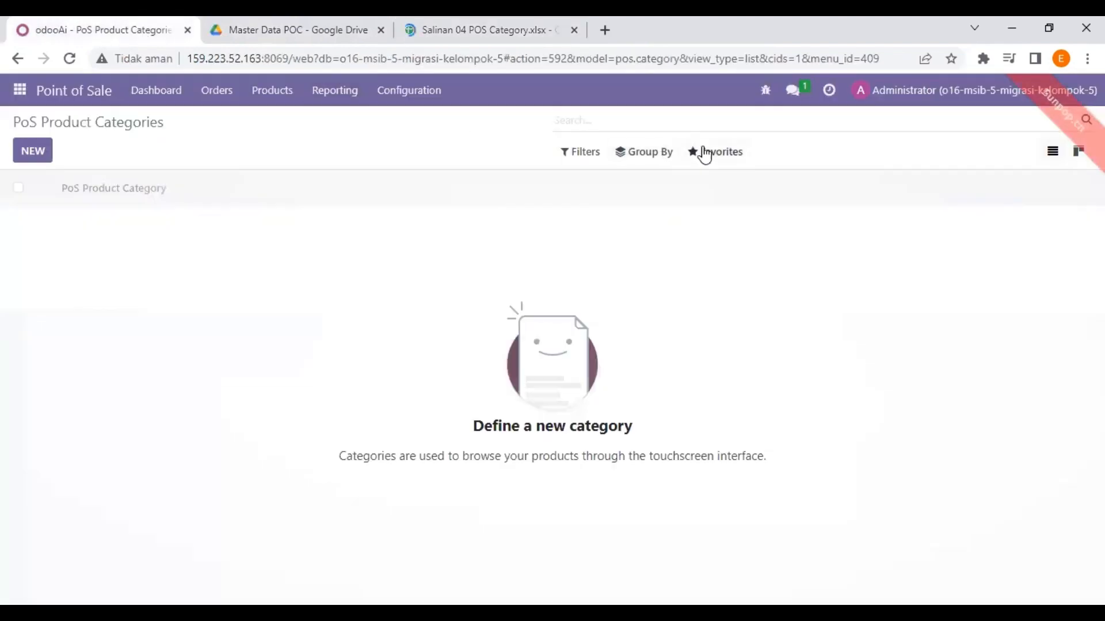
Upload Salinan 04 POS Category, test it, and import Chairs, Desks and Miscellaneous
click(709, 159)
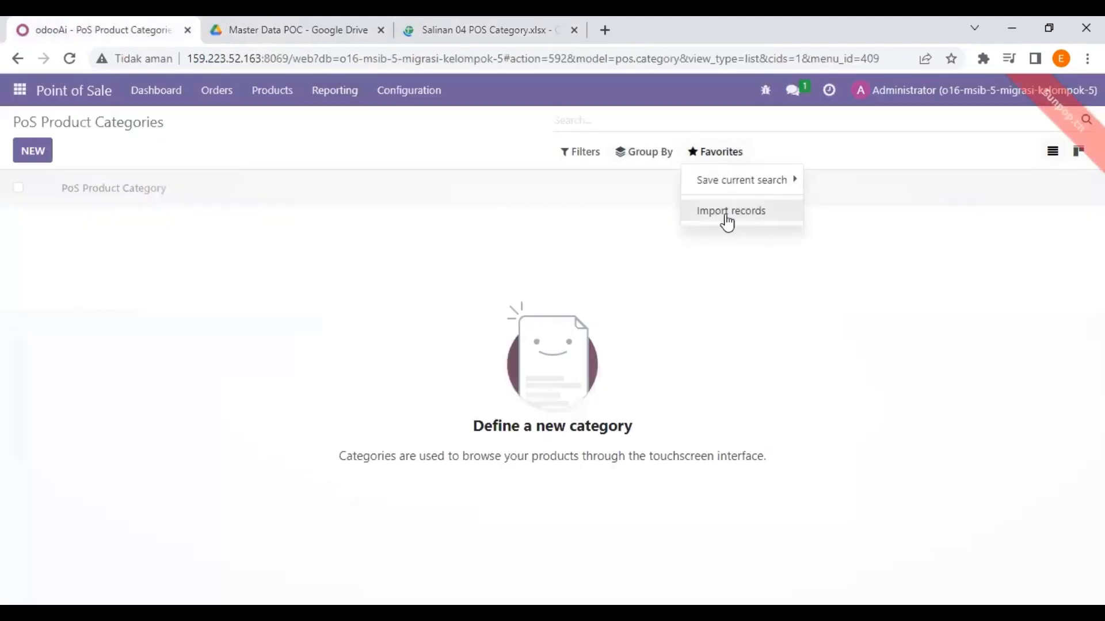
click(727, 218)
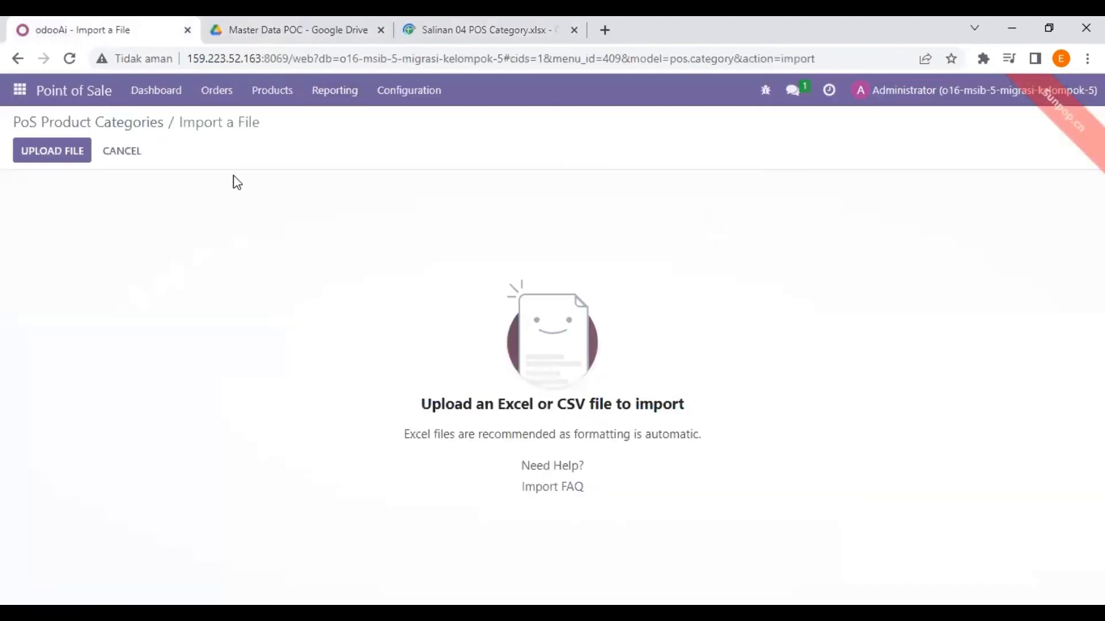
click(62, 156)
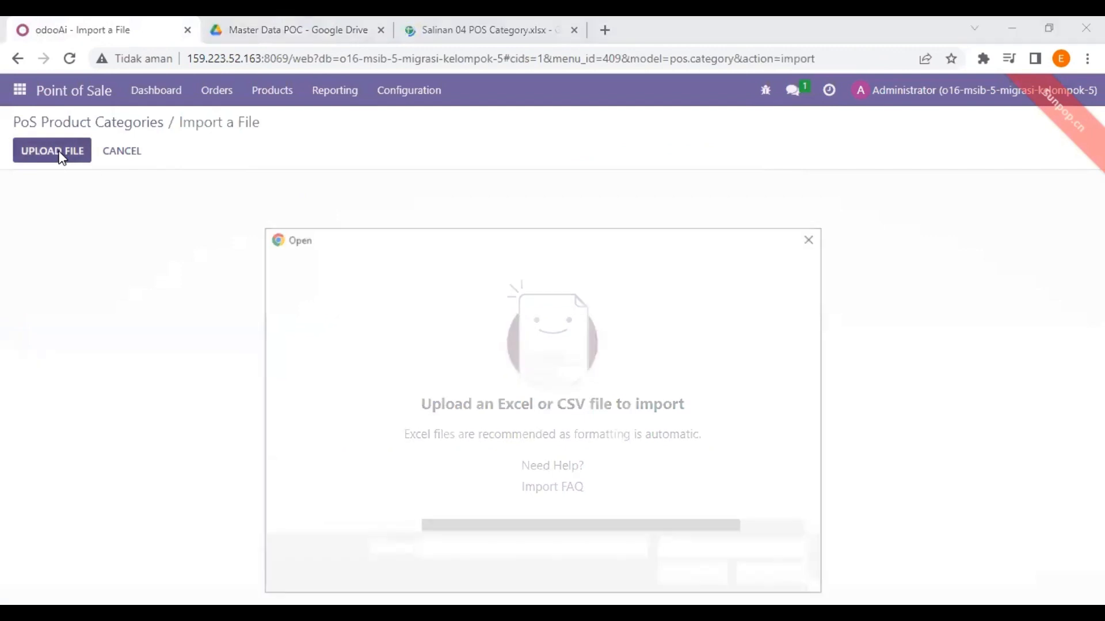
click(492, 395)
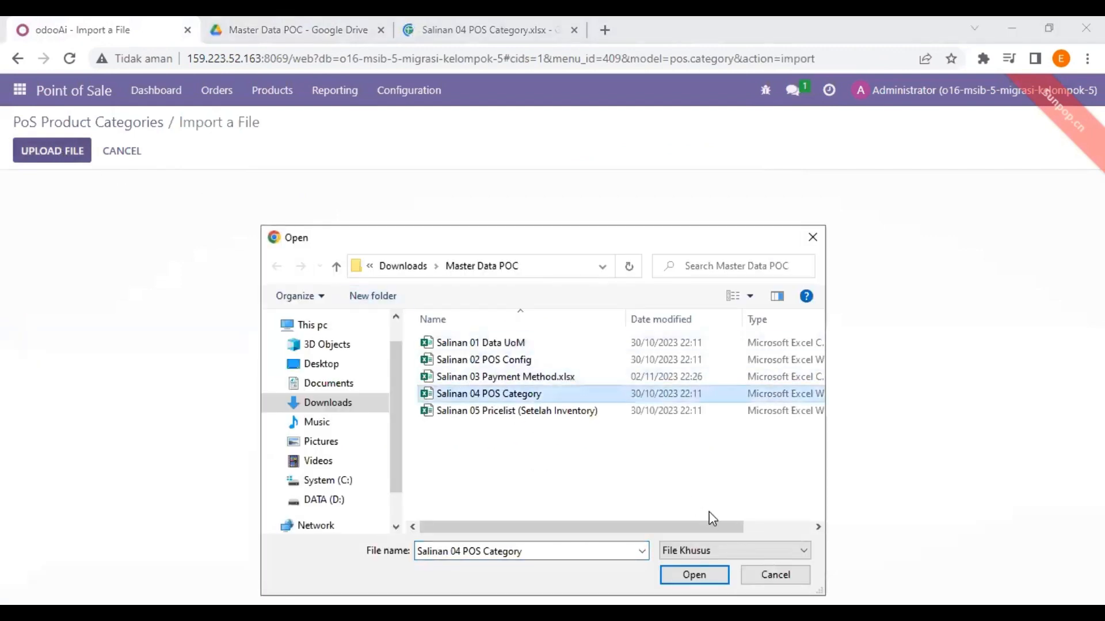
click(693, 575)
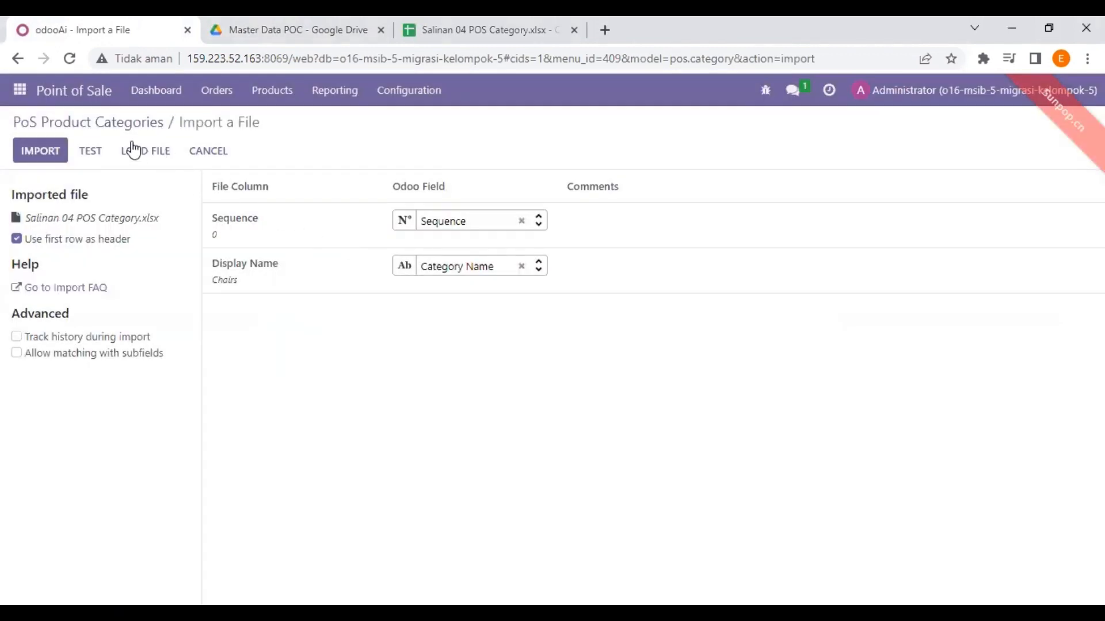
click(98, 151)
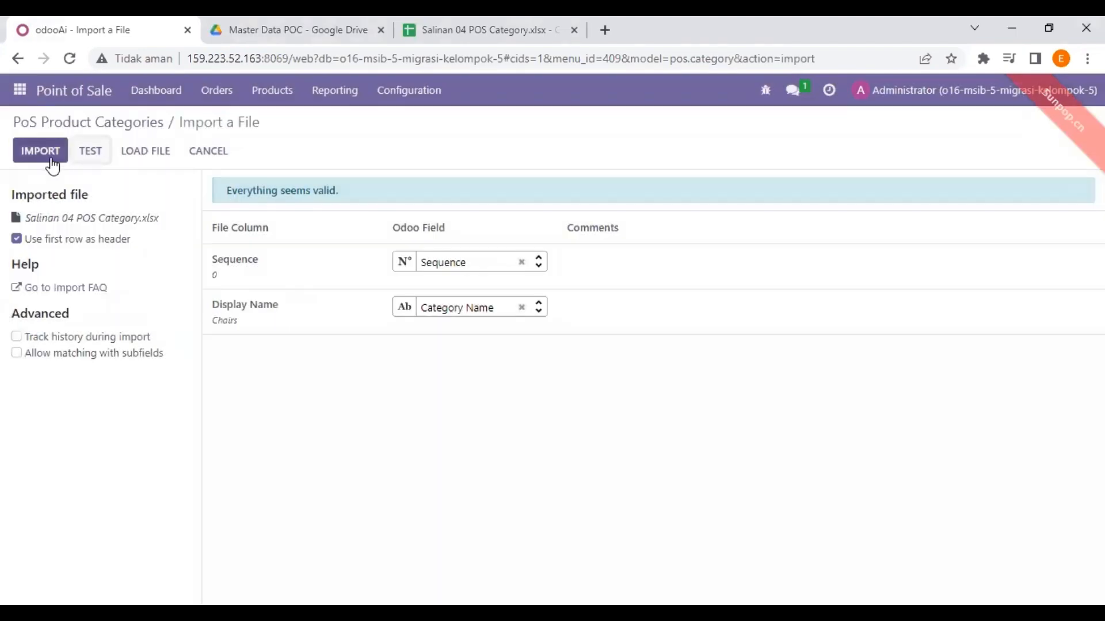
click(51, 160)
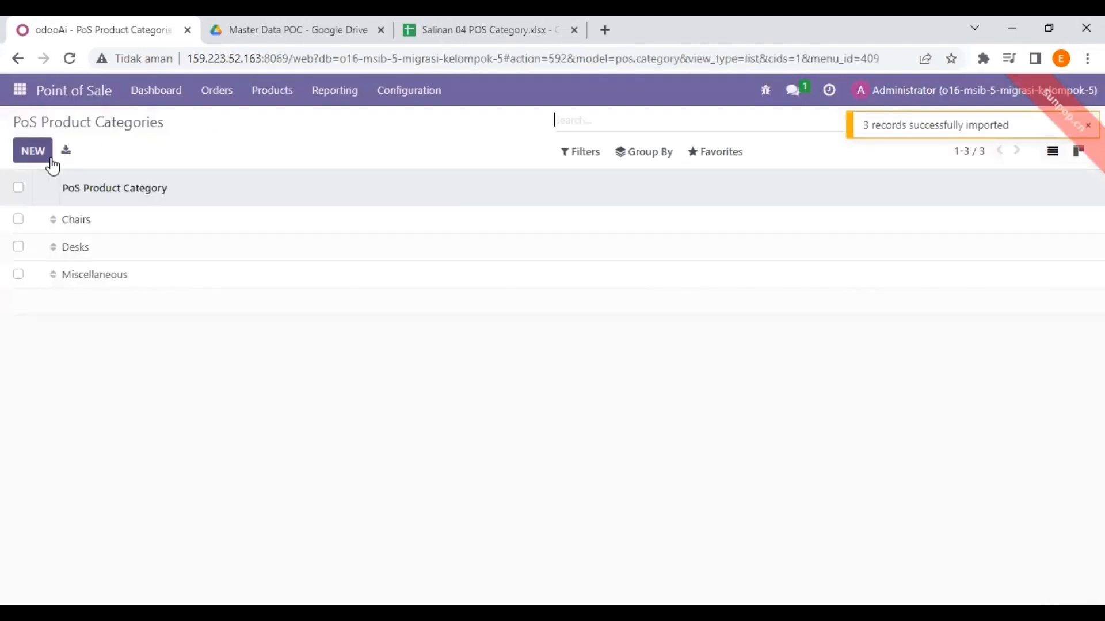
Compare the imported category list against the Salinan 04 POS Category spreadsheet
click(464, 17)
click(149, 23)
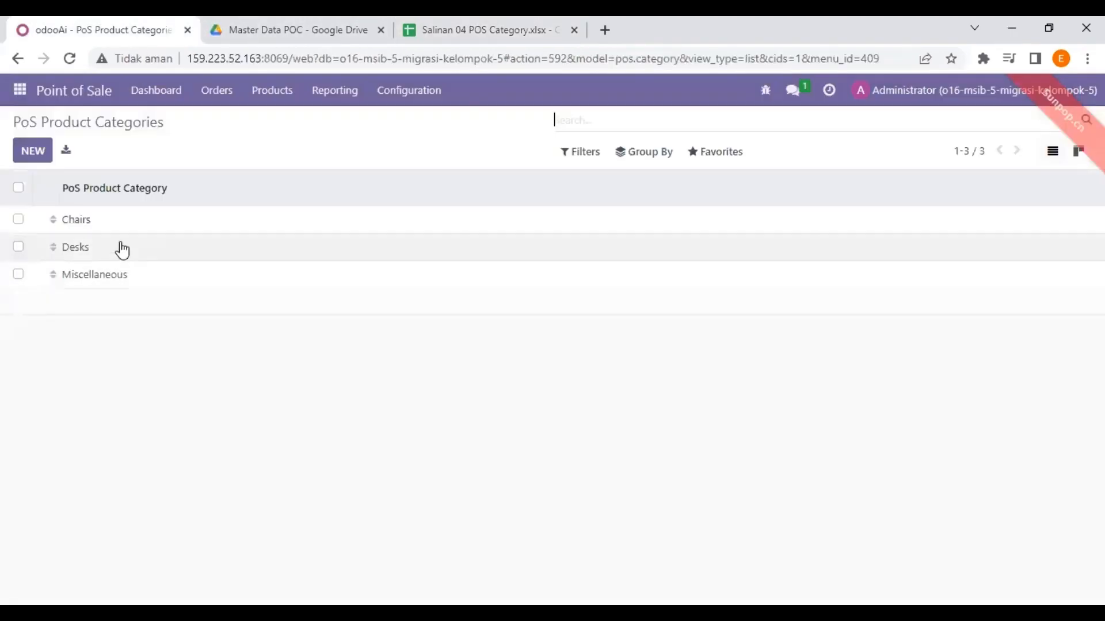
key(ctrl+Tab)
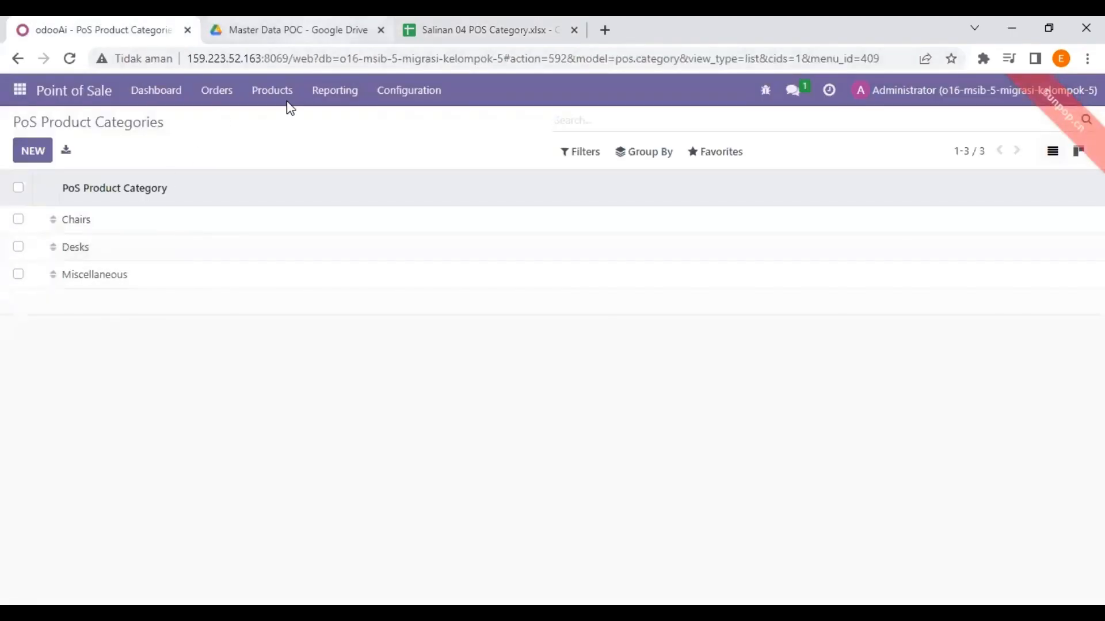
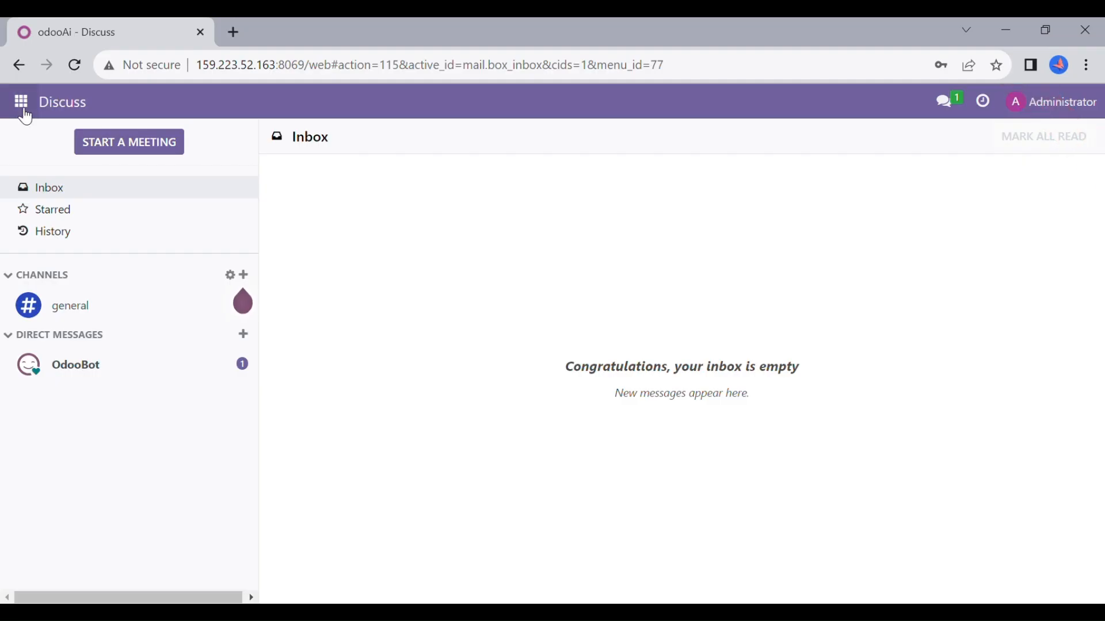
Open the Users list in the Settings app
click(25, 114)
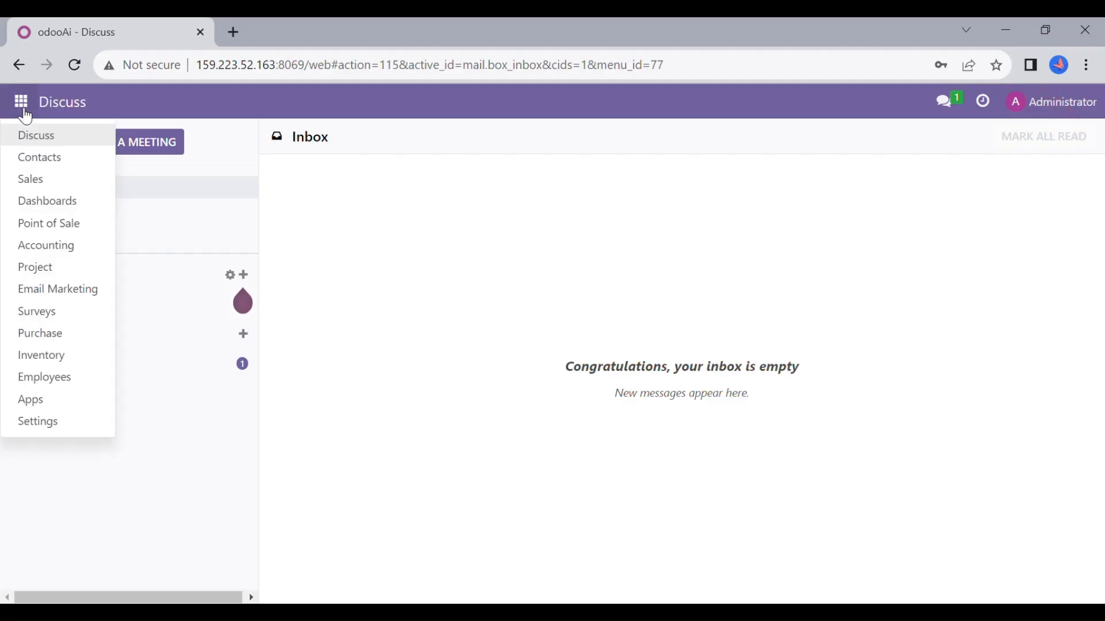
click(63, 429)
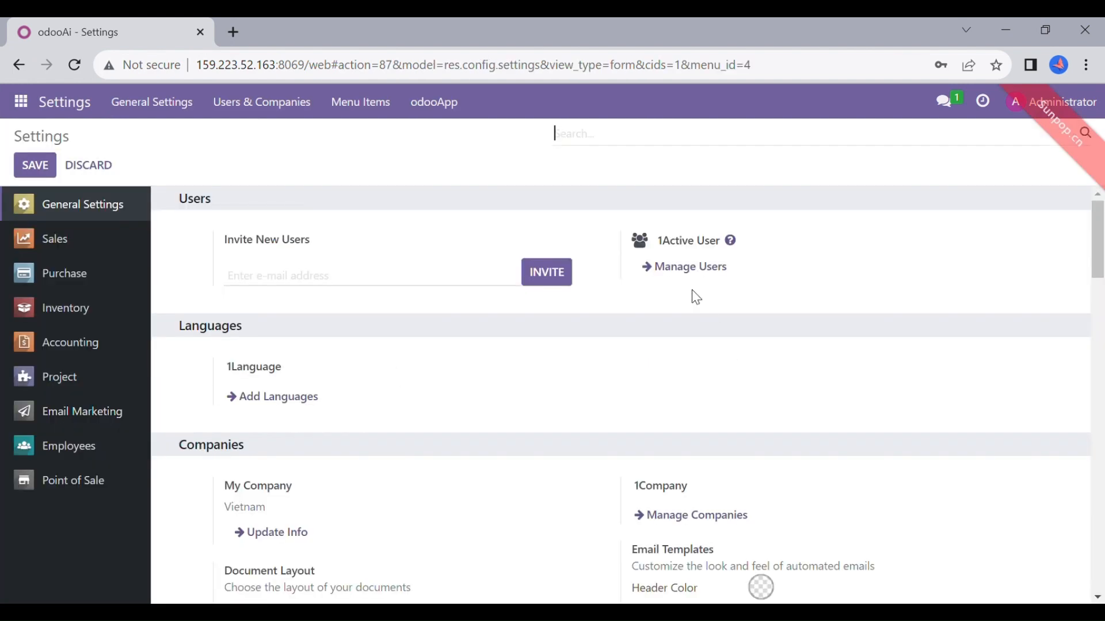
click(693, 271)
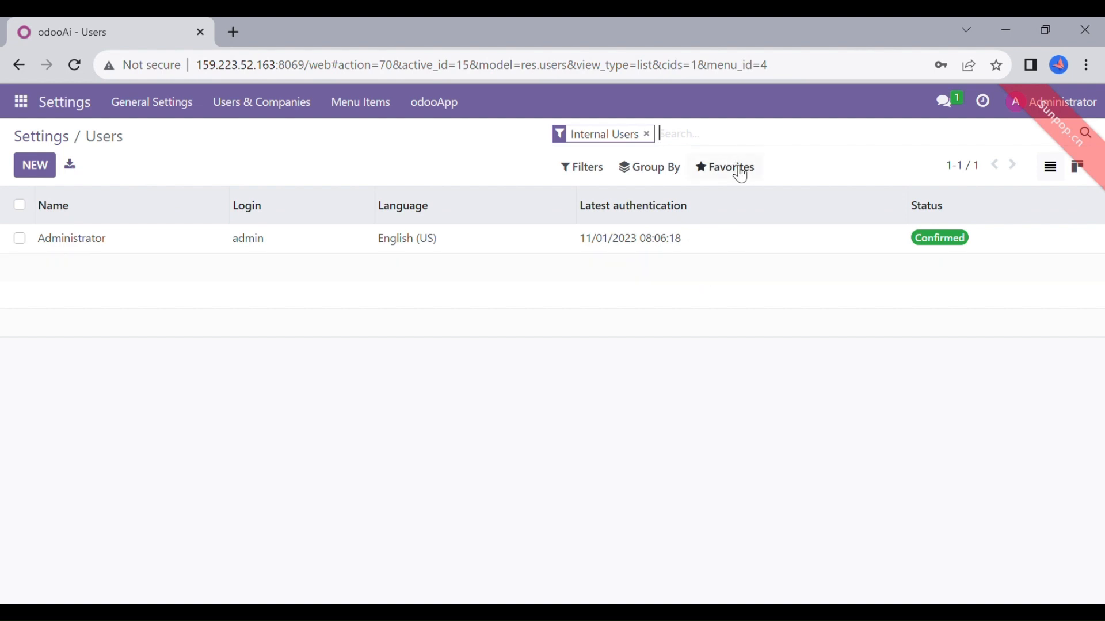
Upload the users CSV, test it, and import the five new user accounts
click(739, 169)
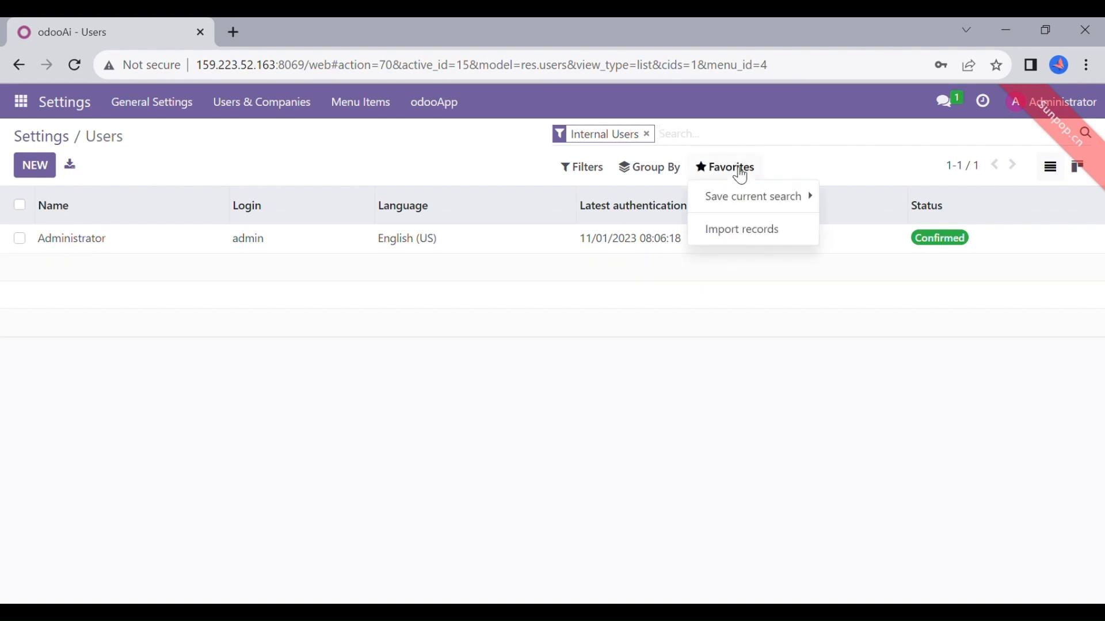
click(771, 242)
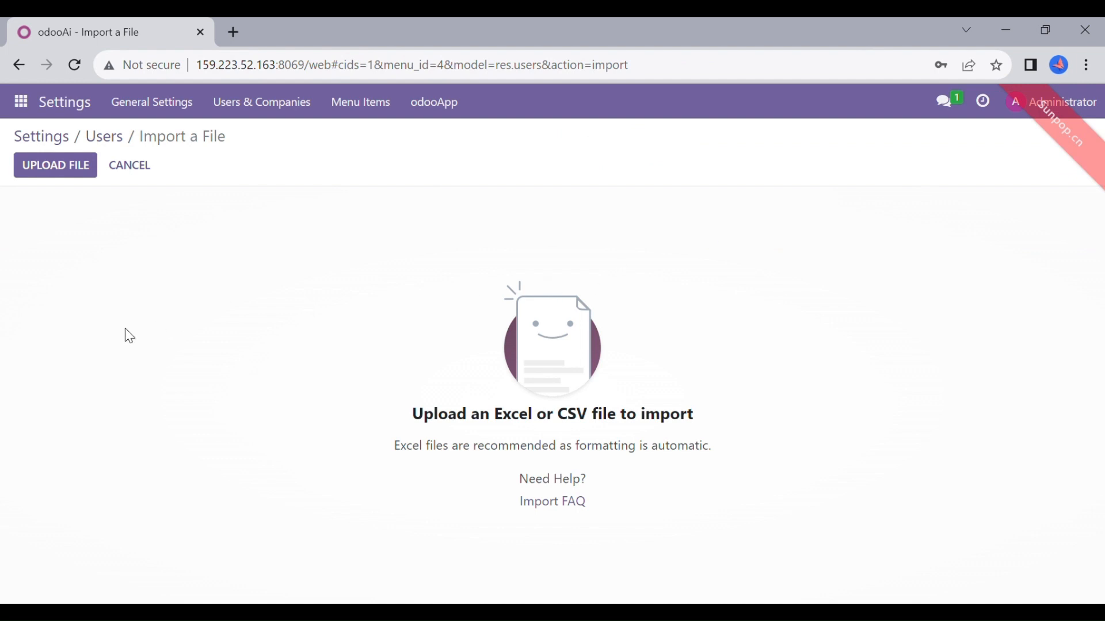
click(80, 177)
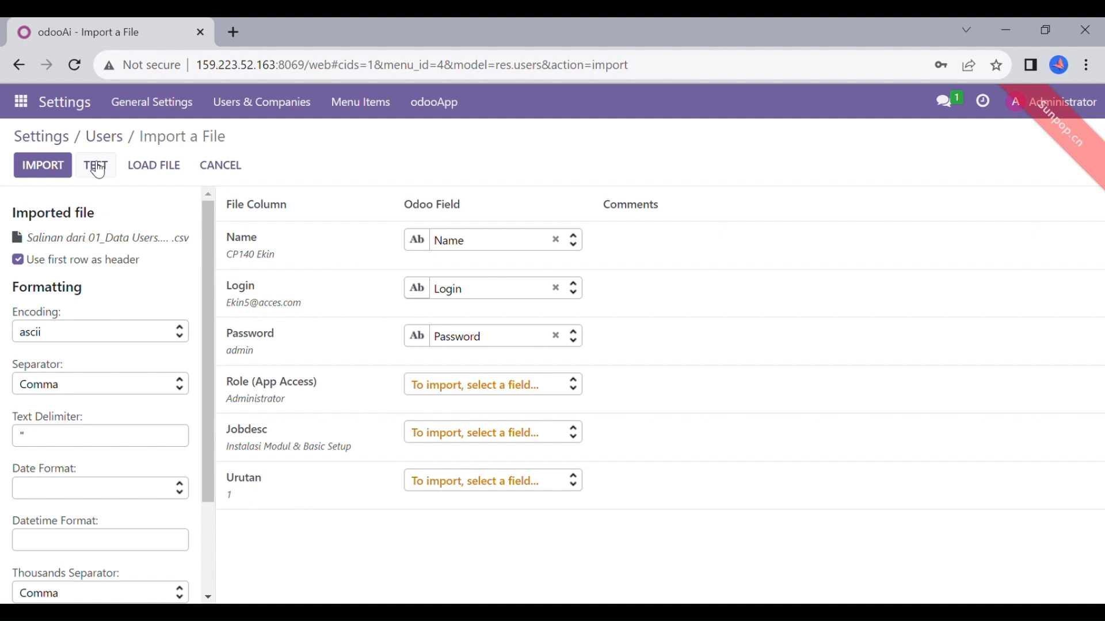
click(97, 168)
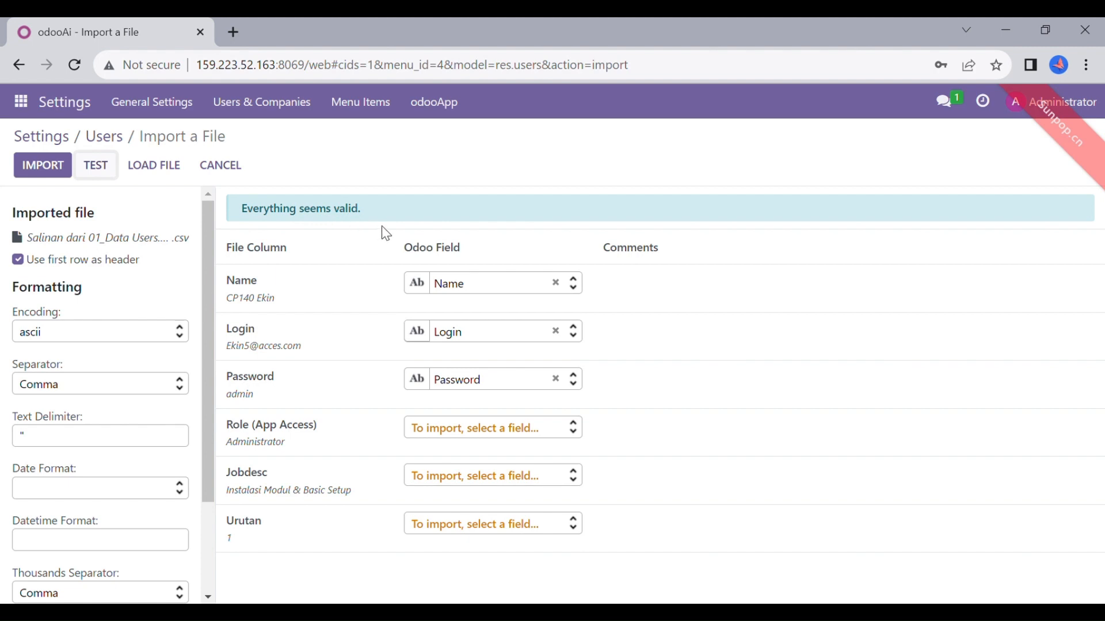
click(48, 183)
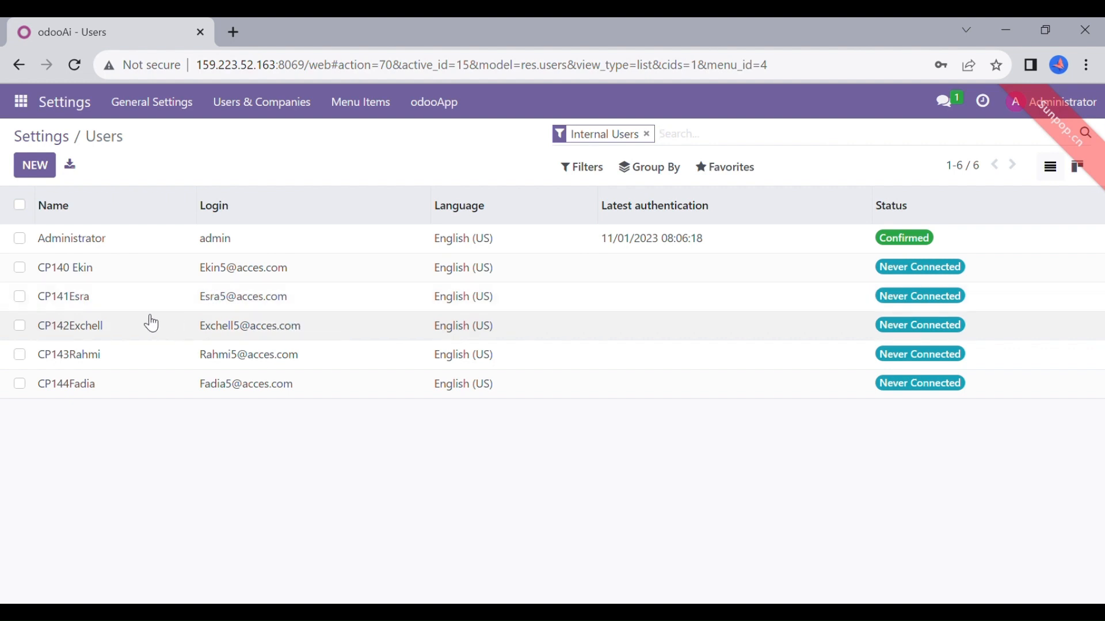
click(137, 367)
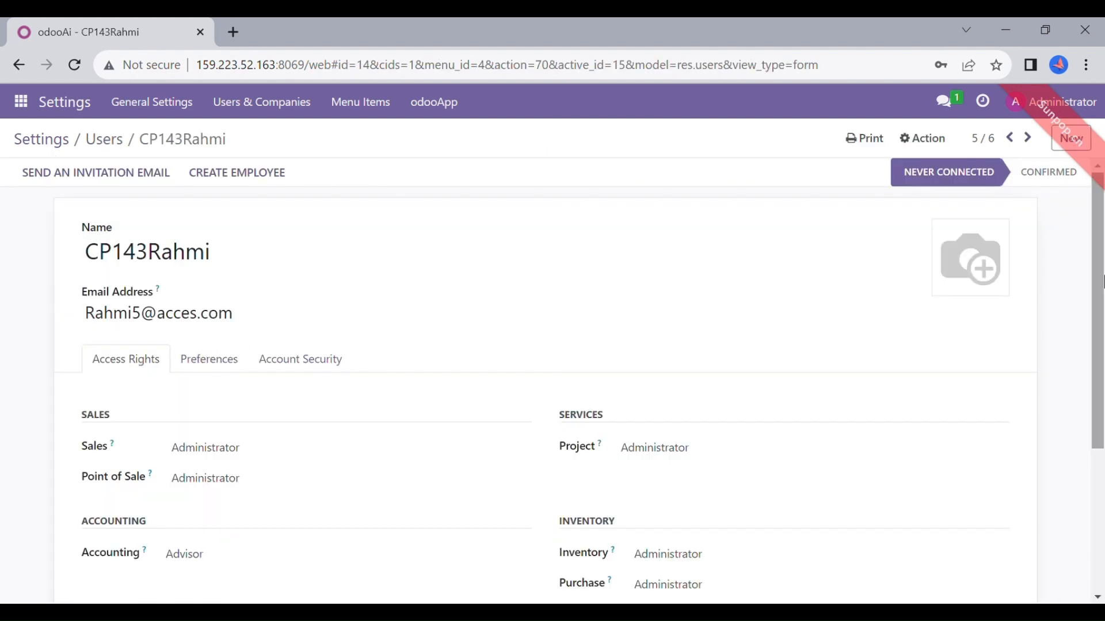
drag(1102, 282, 1102, 457)
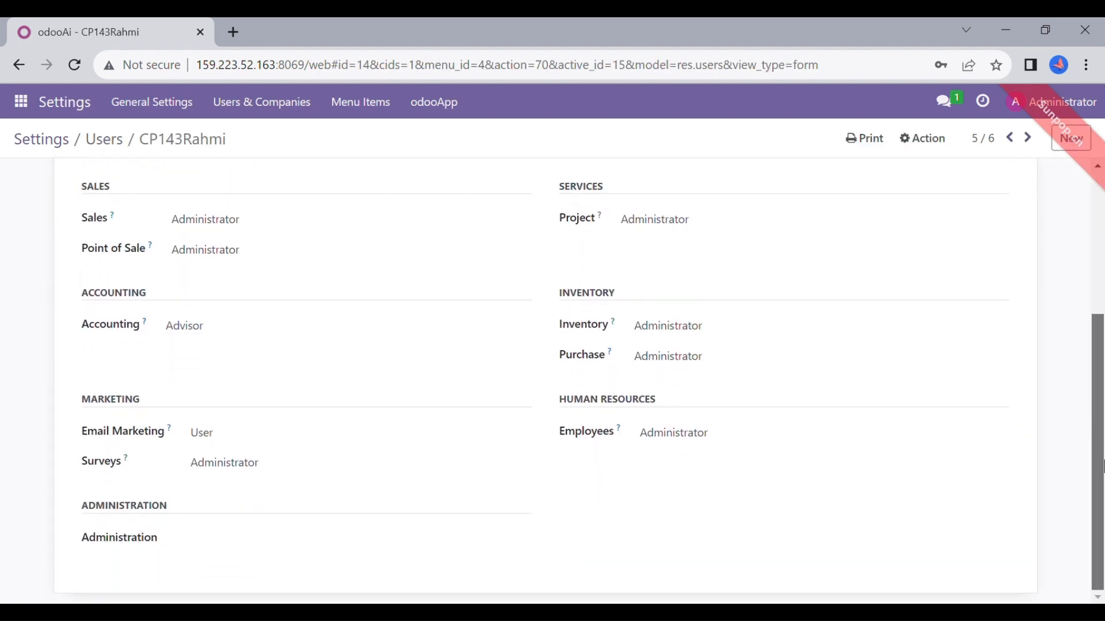
drag(1104, 408, 1103, 439)
drag(1104, 520, 1031, 198)
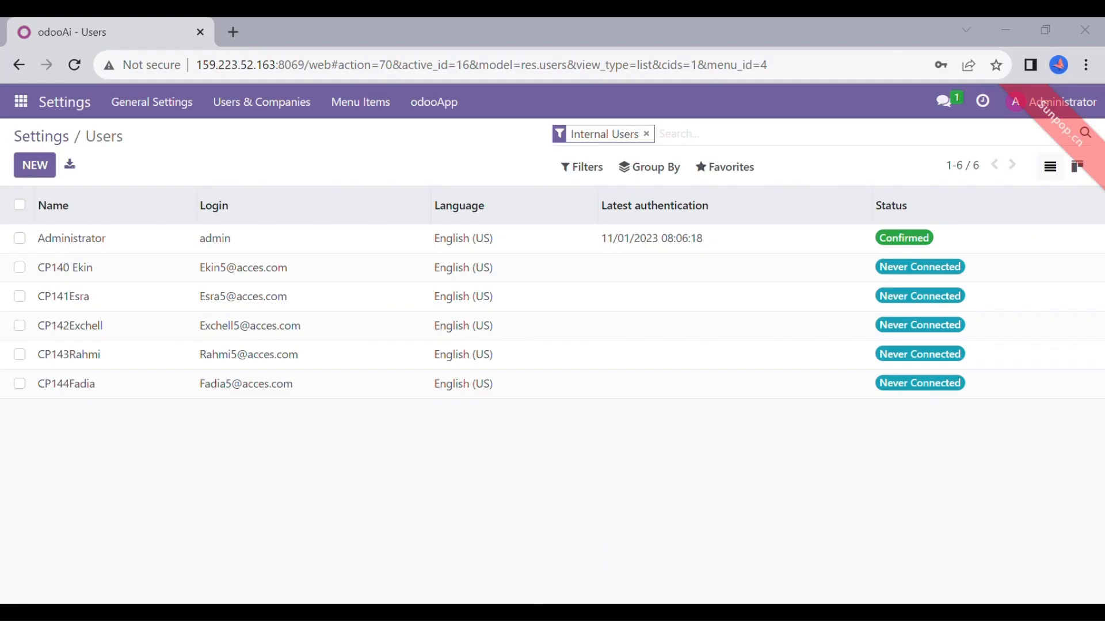
Open the Product Categories list under Inventory Configuration
click(27, 107)
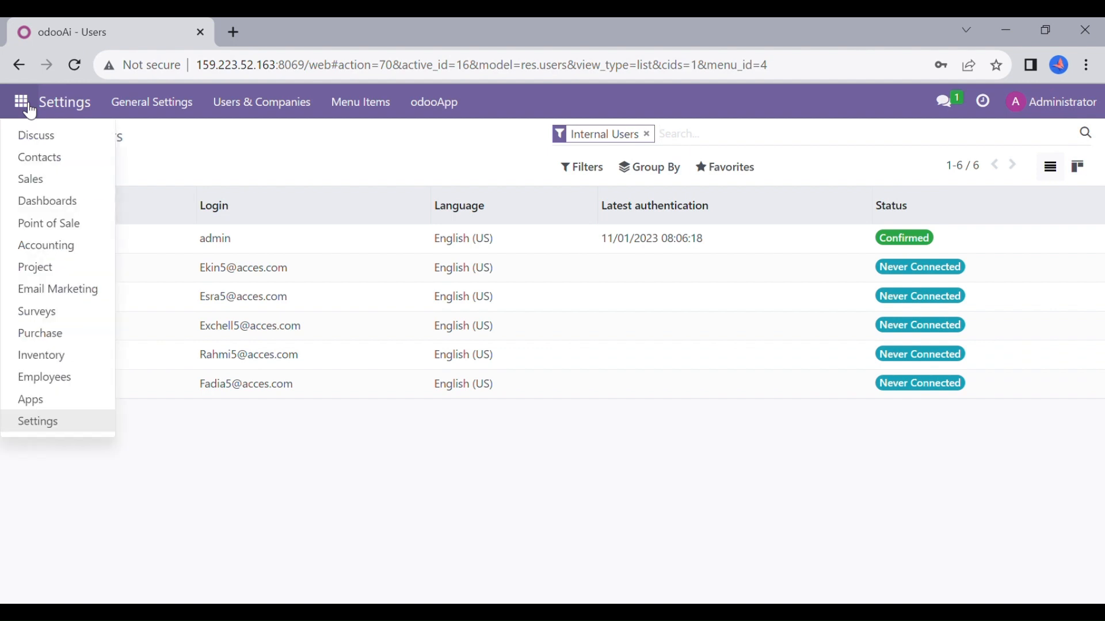
click(57, 363)
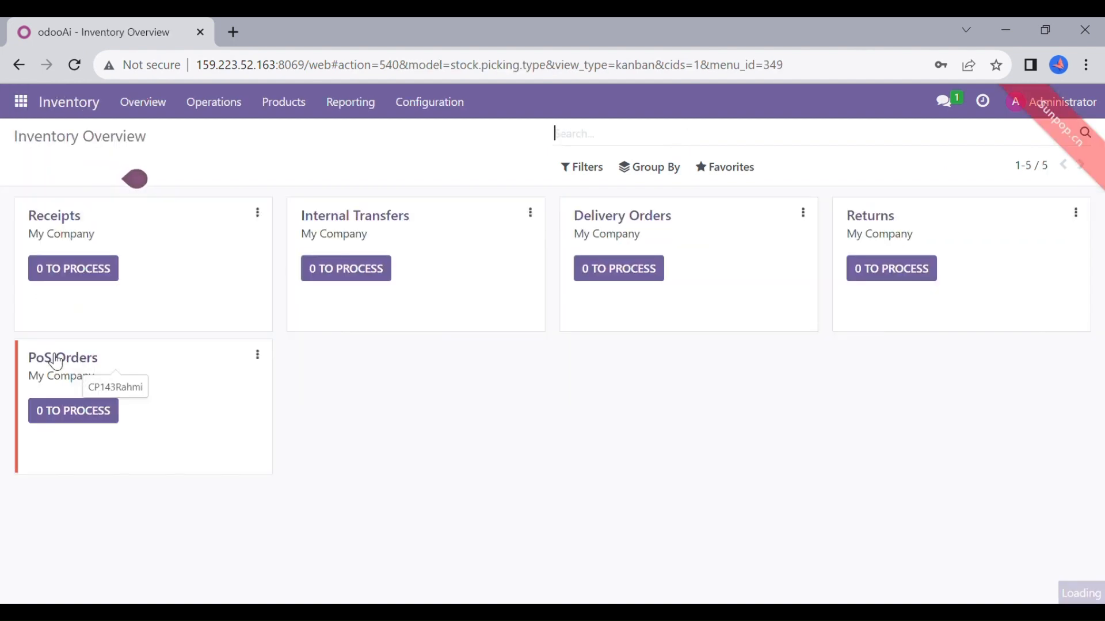
click(449, 109)
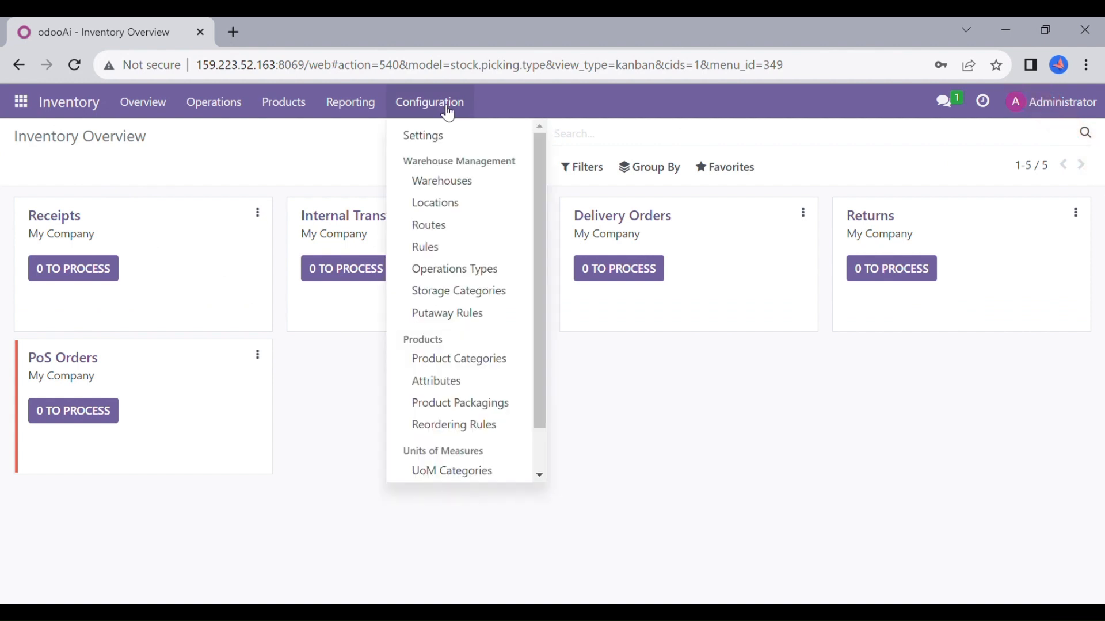
click(484, 364)
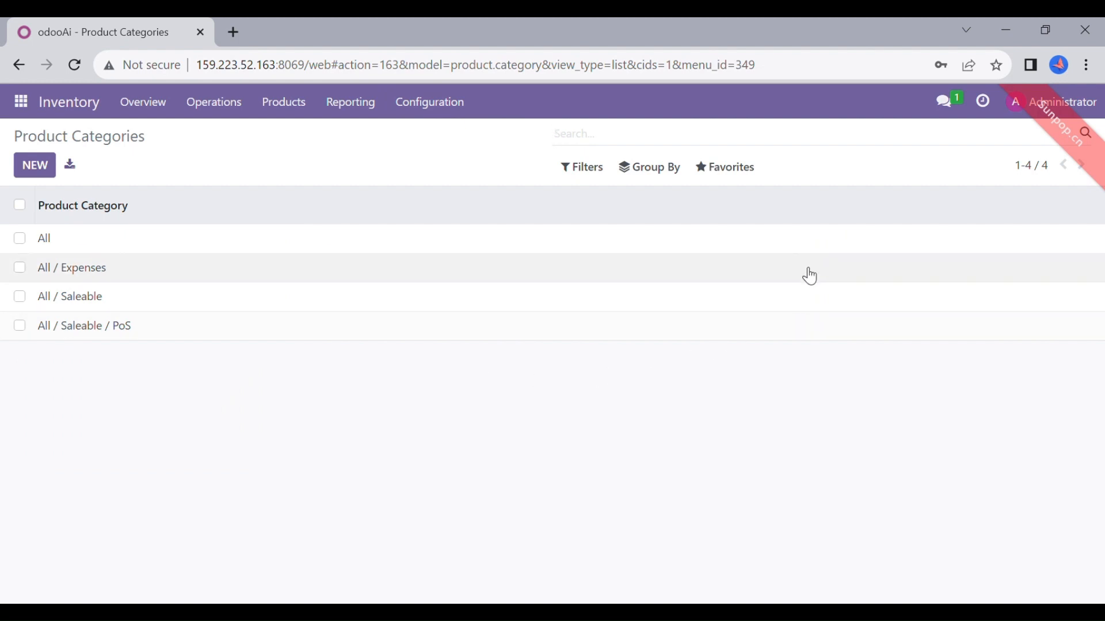
Upload 02 Product Category.csv, test it, and import the categories
click(742, 173)
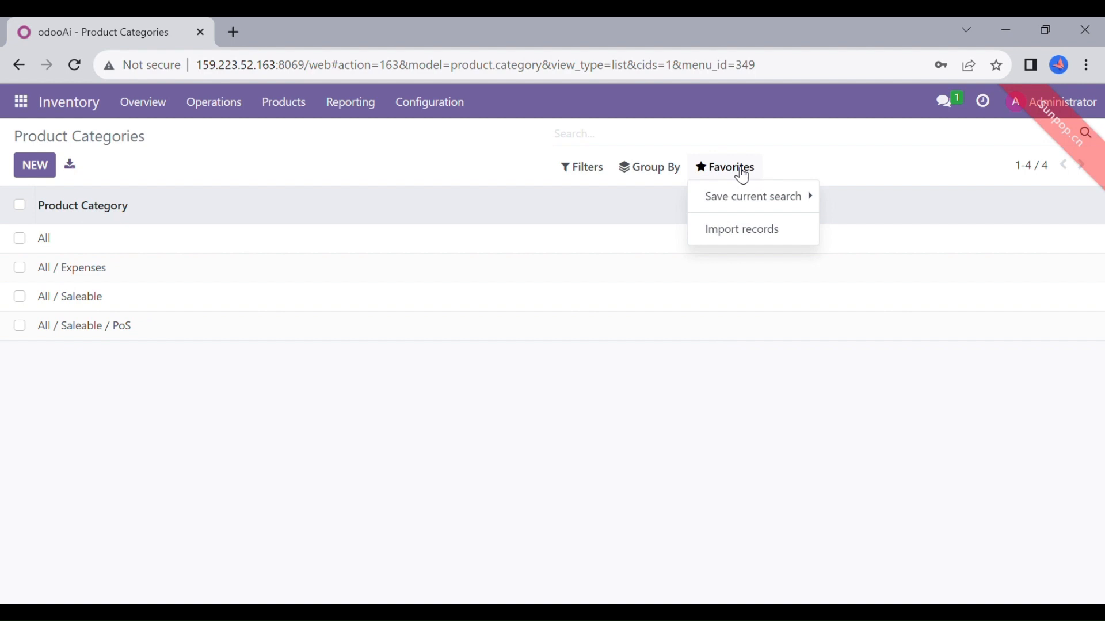
click(759, 233)
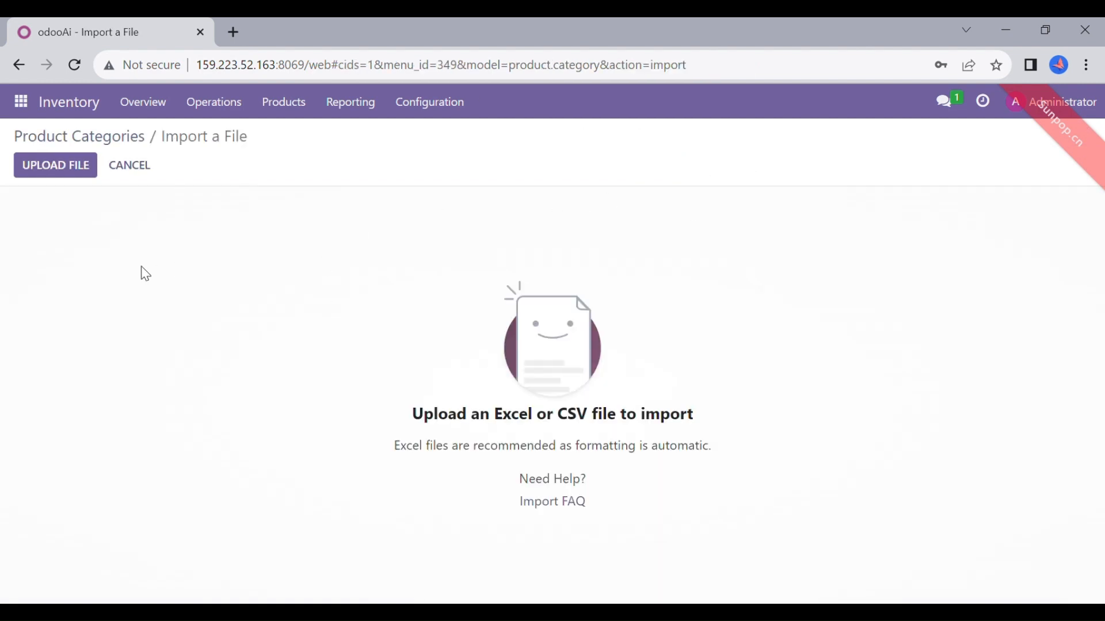
click(66, 169)
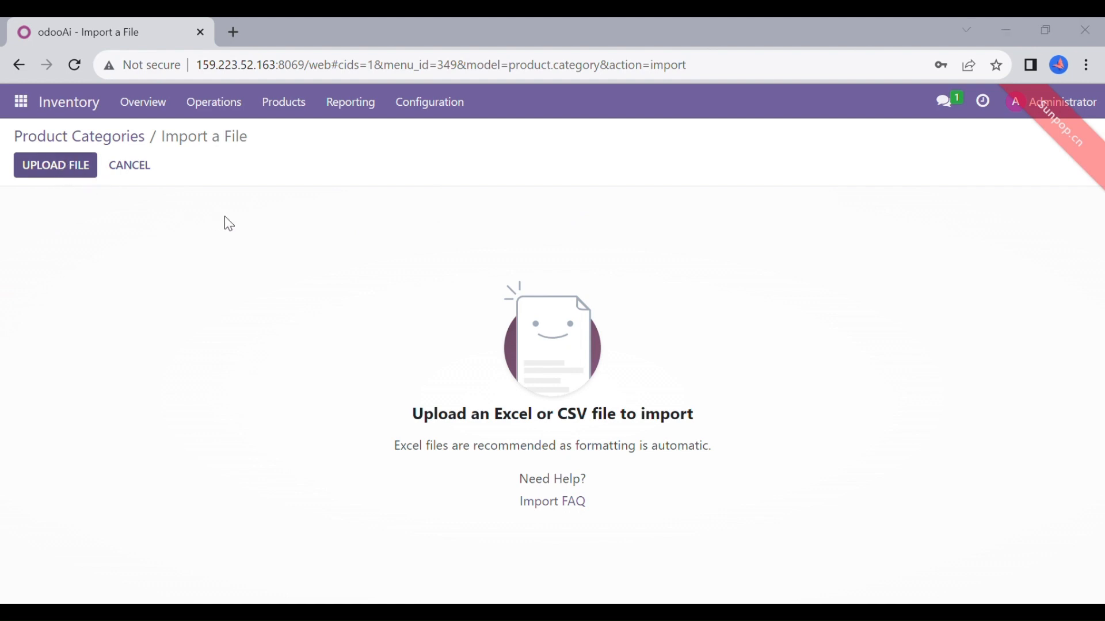
click(393, 397)
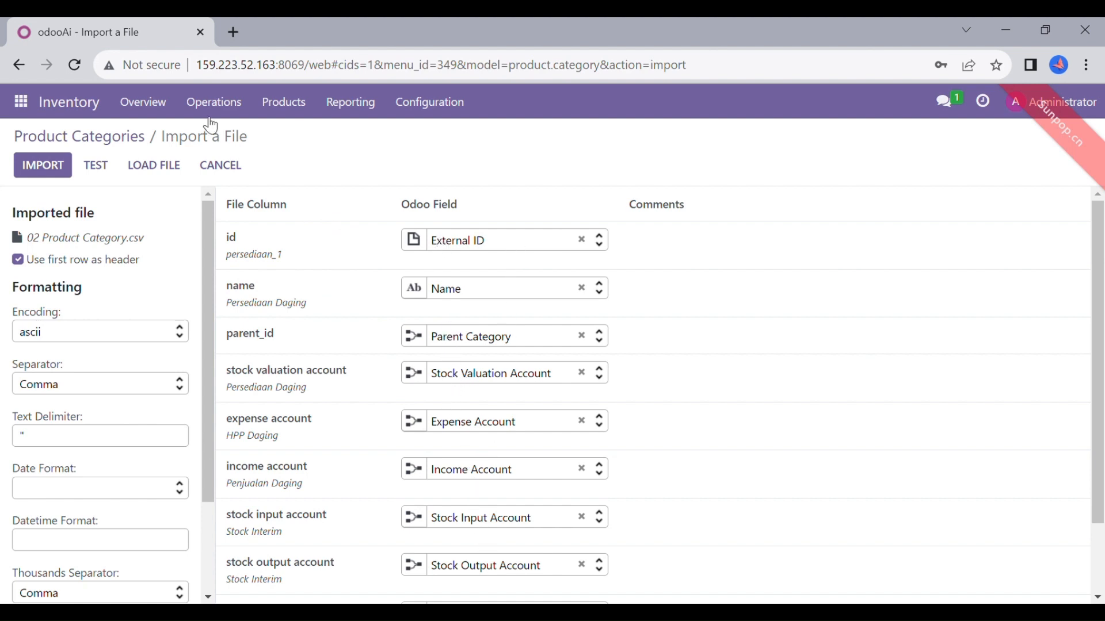
click(93, 172)
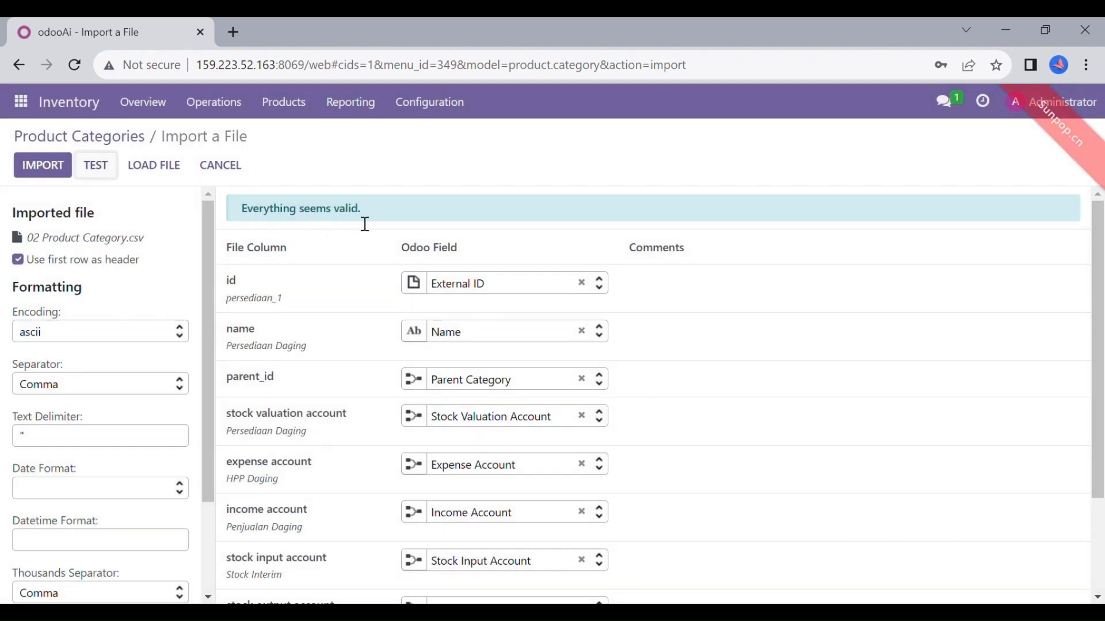
click(56, 174)
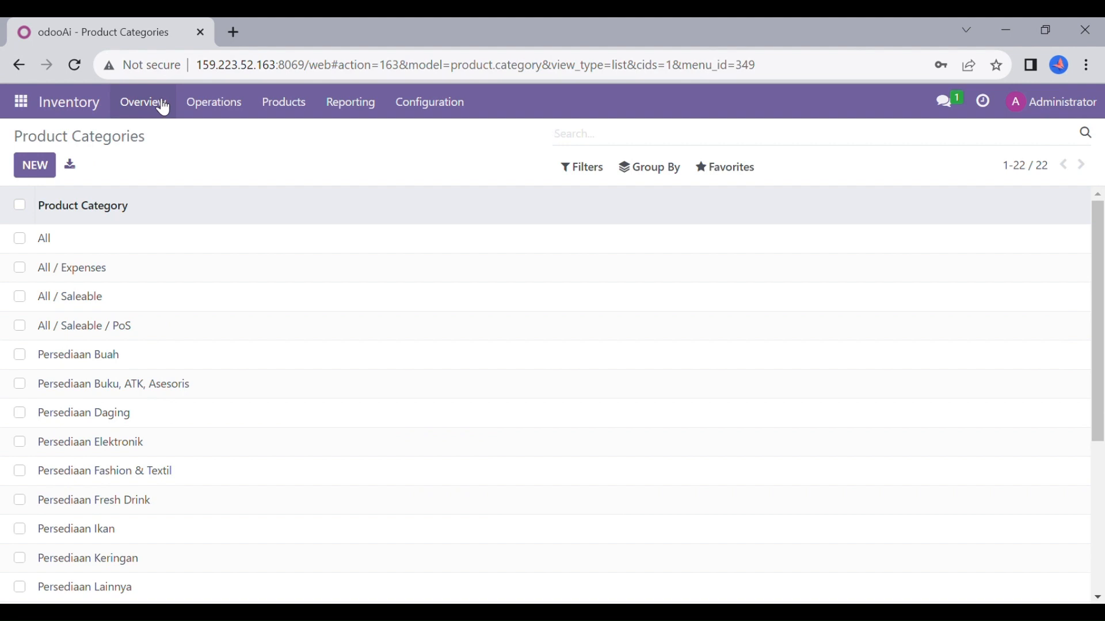
Go to Inventory Products and load 03 Data Product.csv into the importer
click(292, 102)
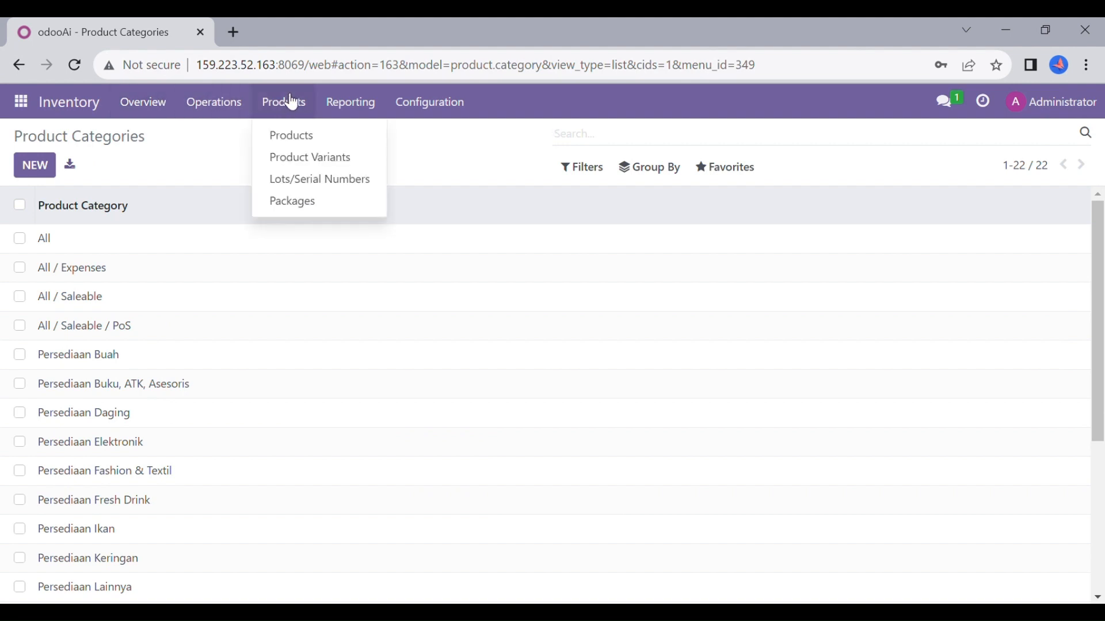
click(290, 135)
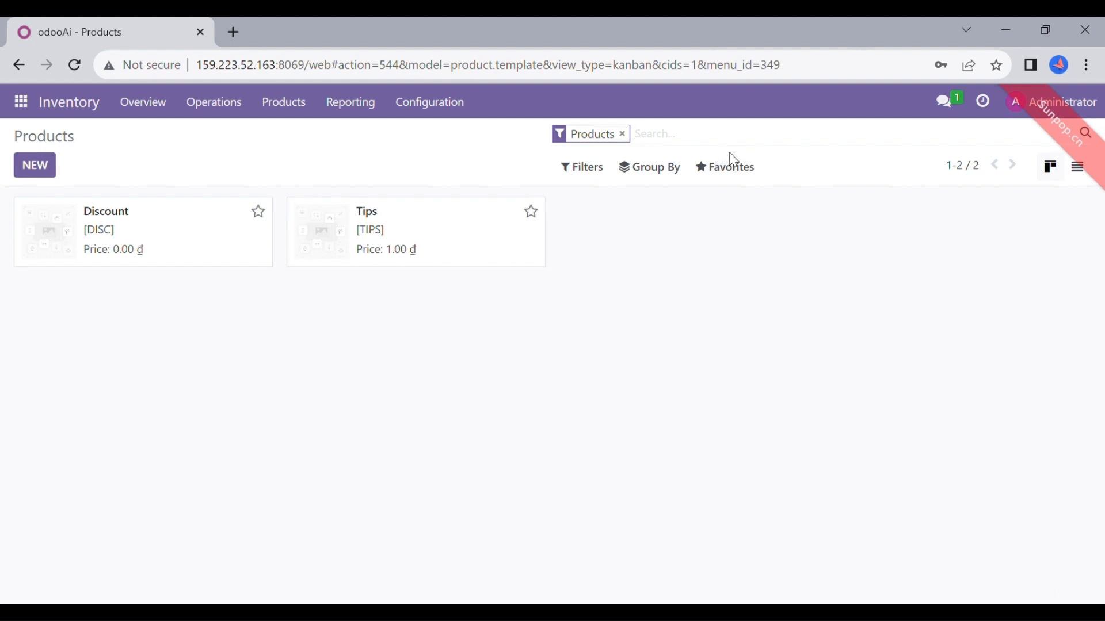
click(732, 176)
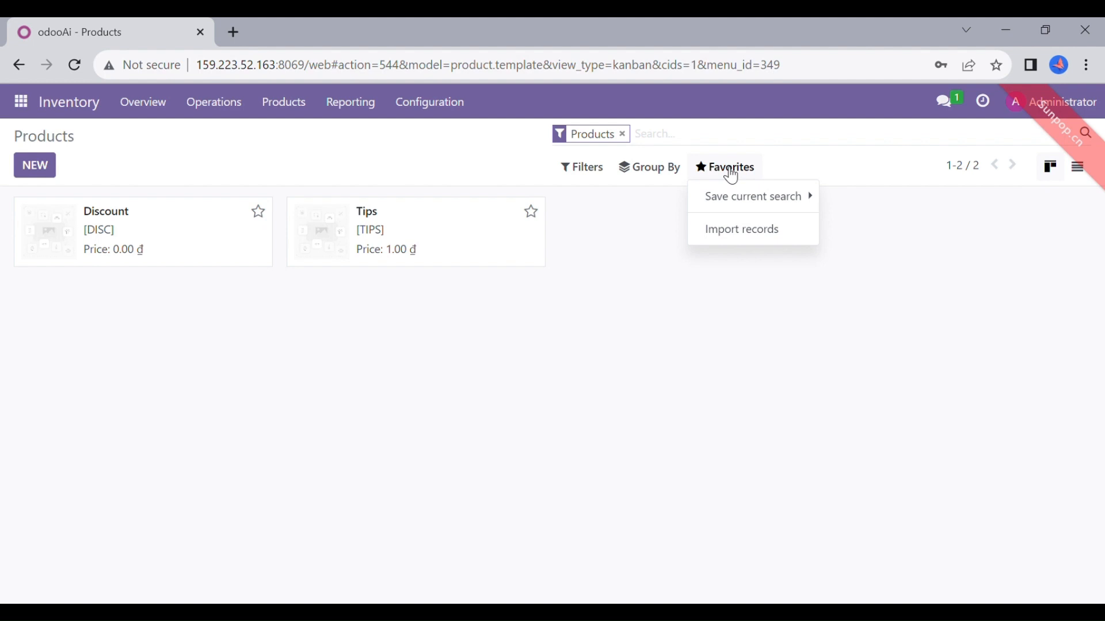
click(718, 230)
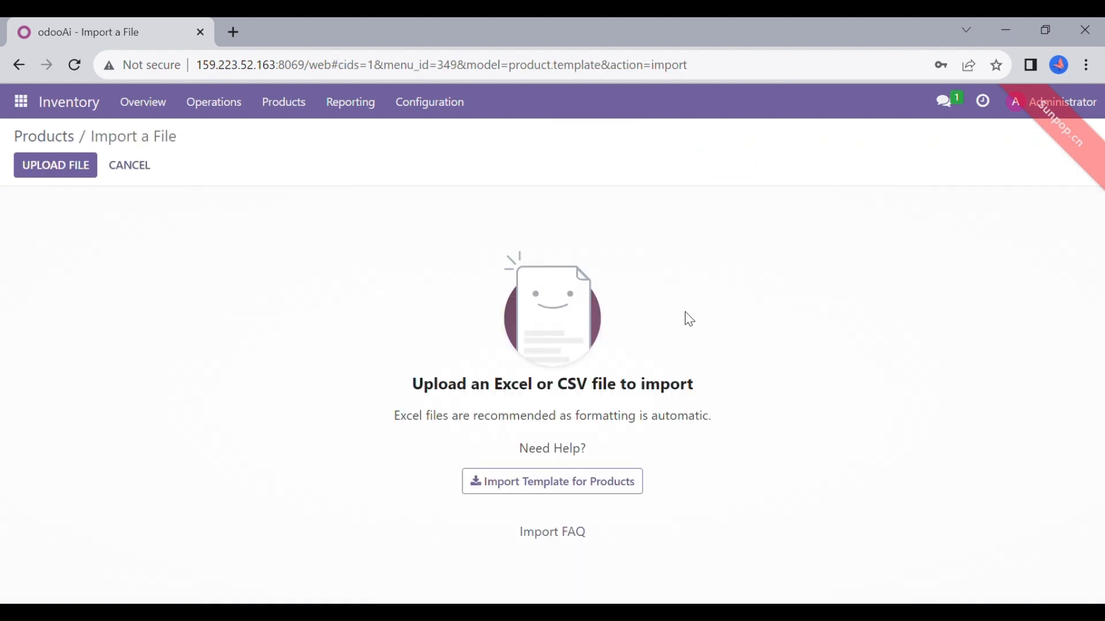
click(84, 173)
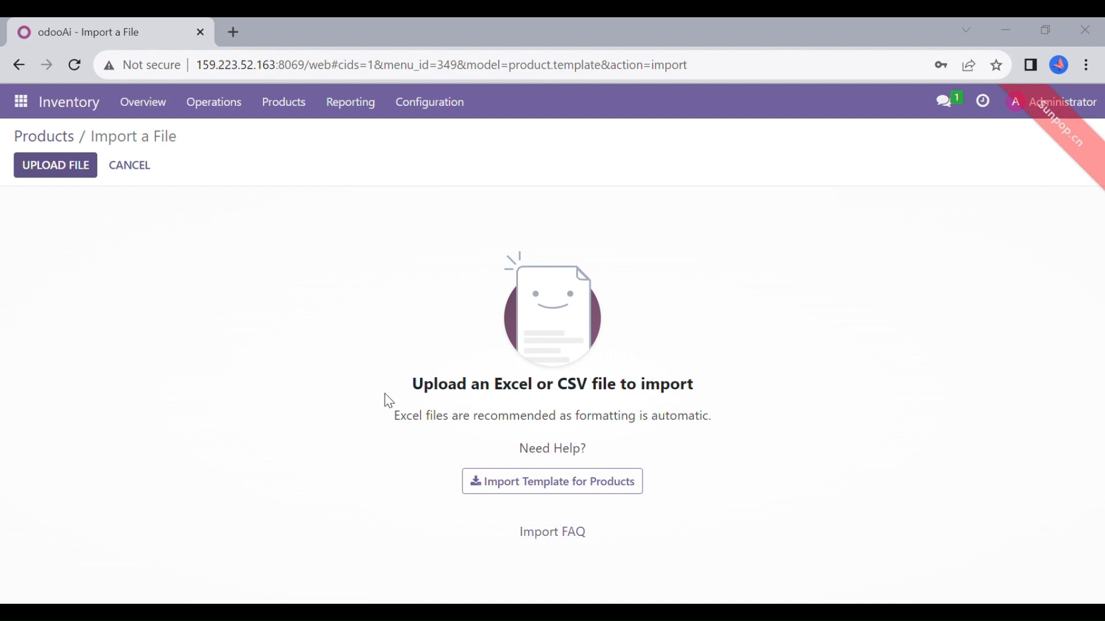
click(397, 404)
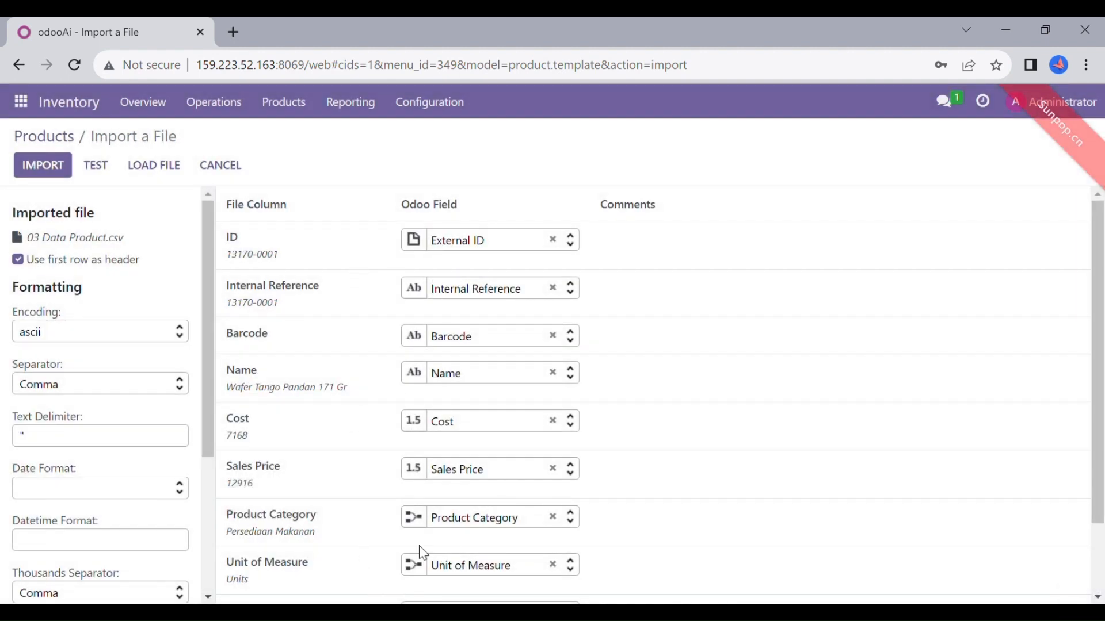
Test and import the products, then clear the search to list all 198
click(104, 164)
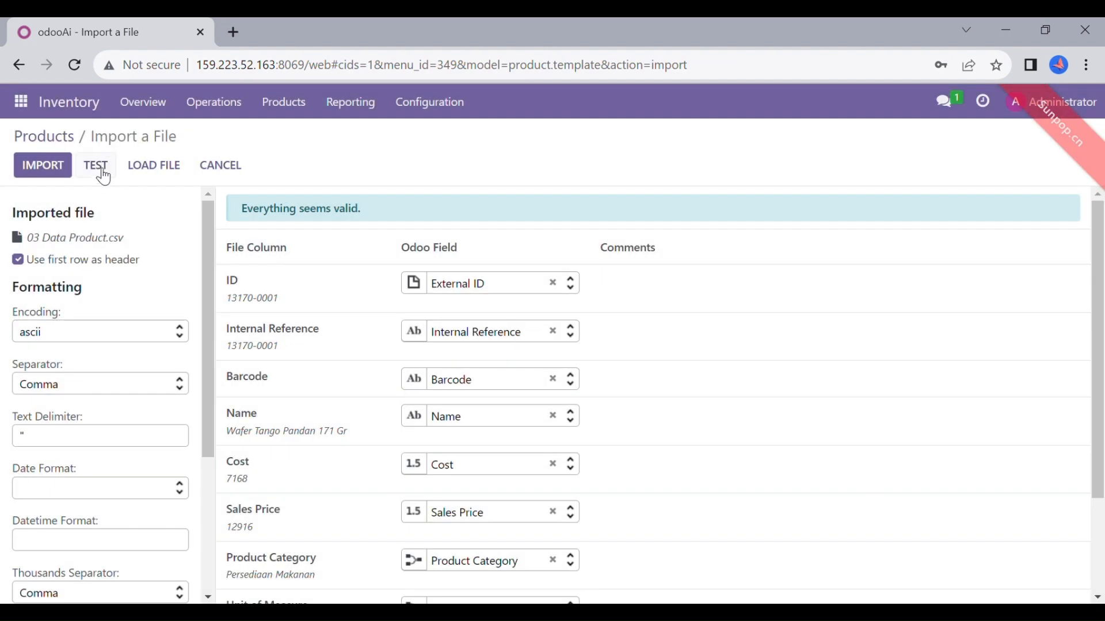
click(44, 179)
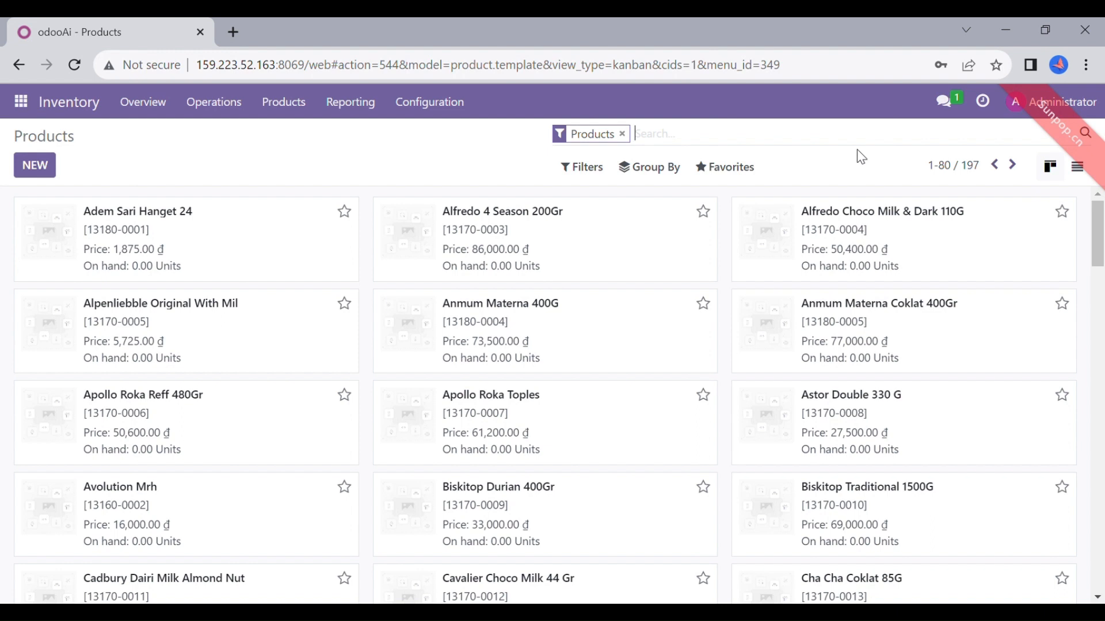
key(BackSpace)
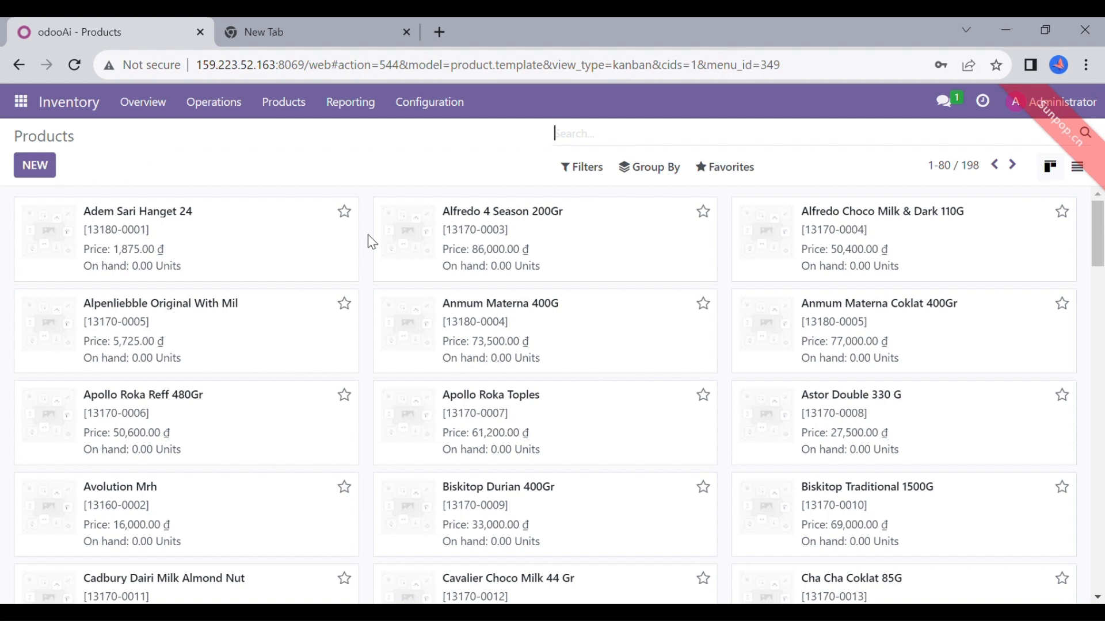
Open Inventory Adjustments under Operations and start a record import
click(242, 112)
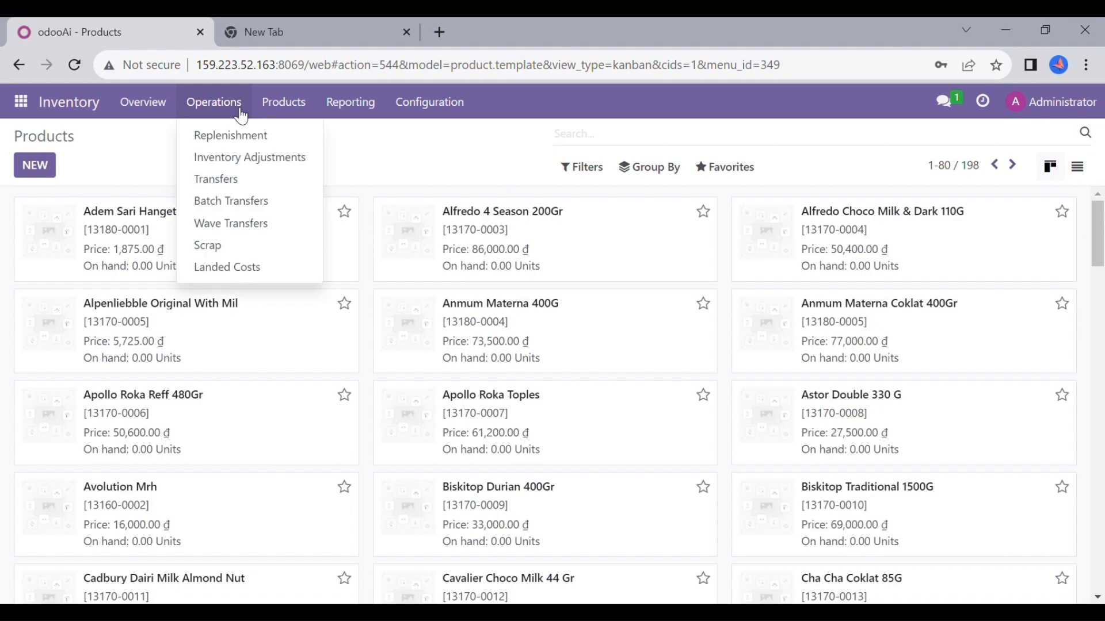
click(262, 164)
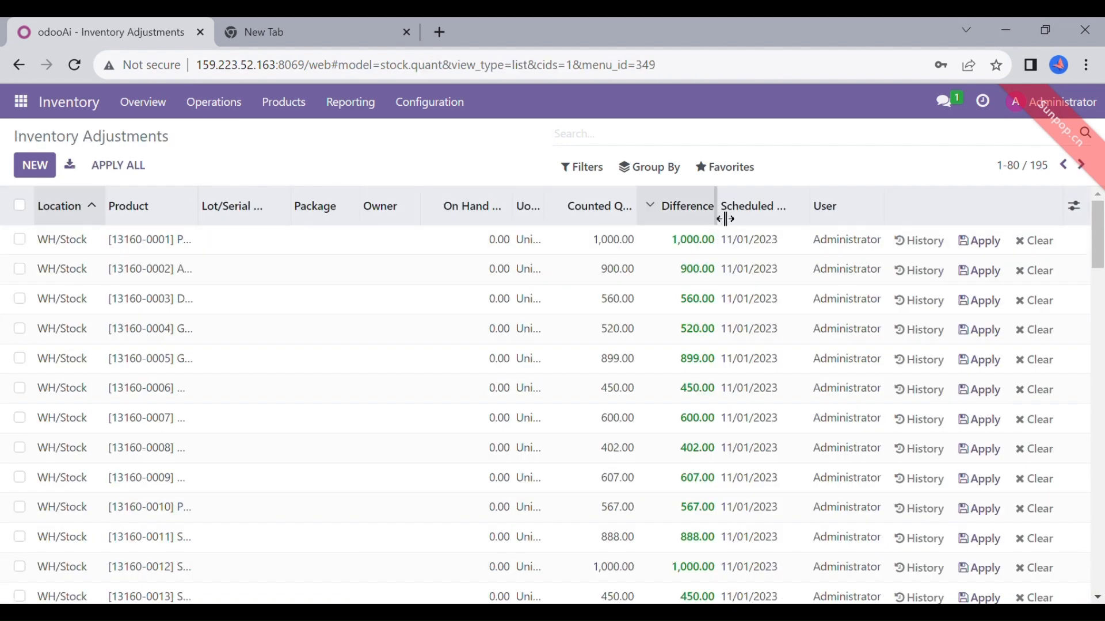
click(726, 168)
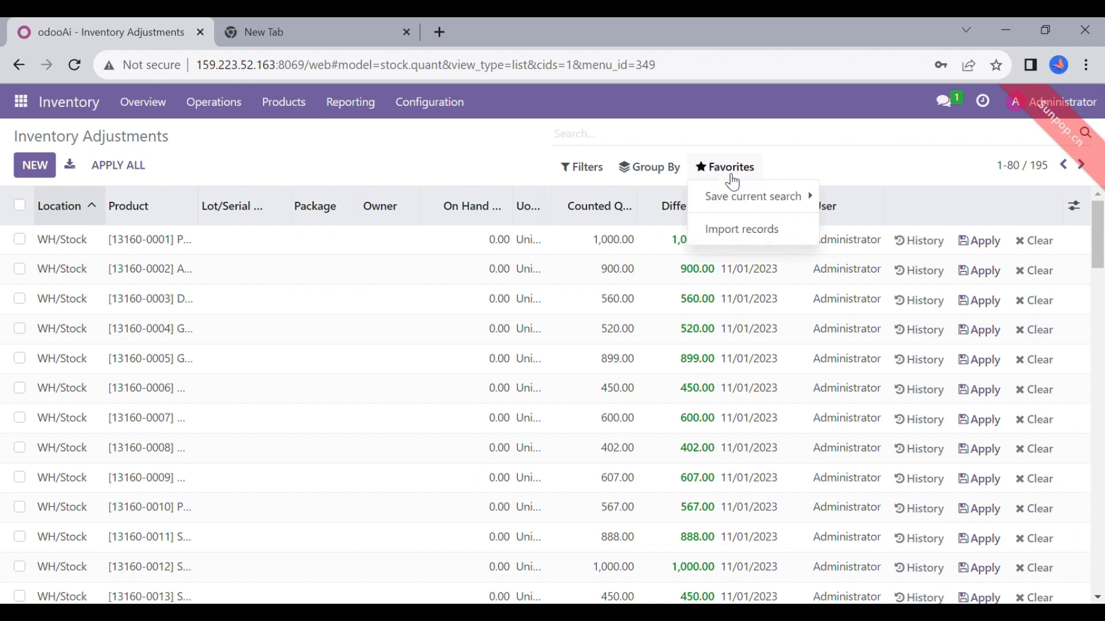
click(739, 234)
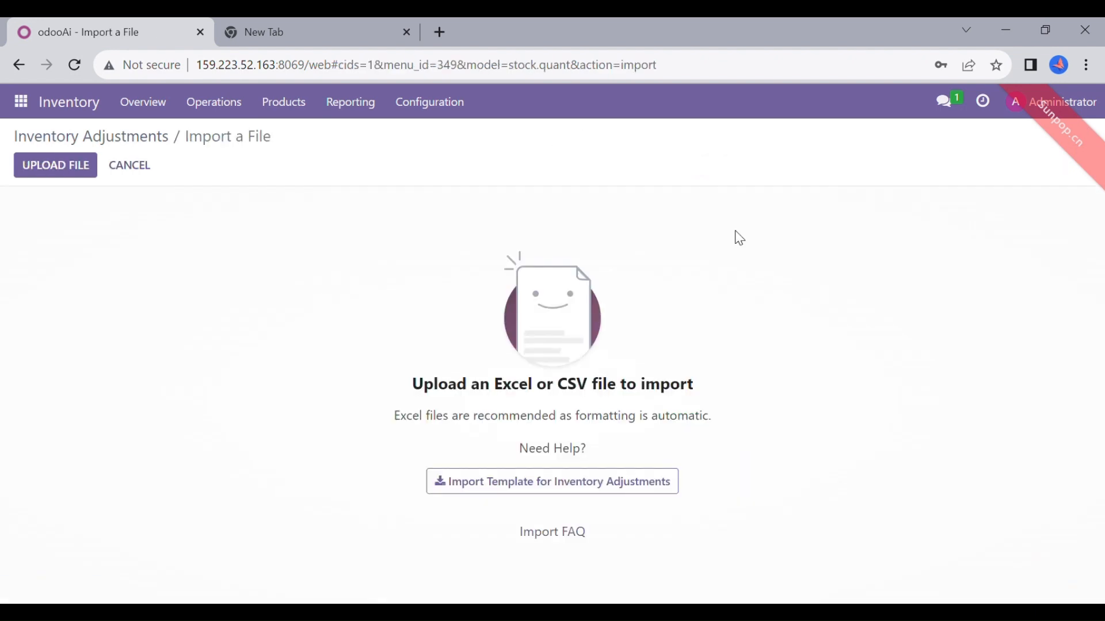
Upload 04 Data Inventory Adjustment.xlsx, test it, and import the 195 stock counts
click(36, 171)
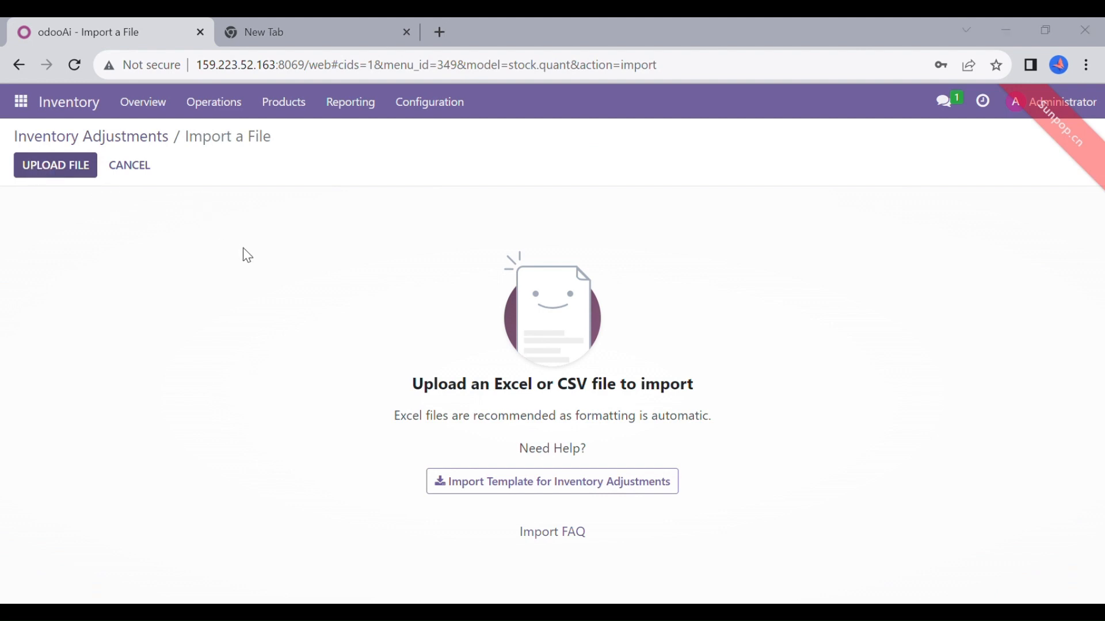
click(392, 401)
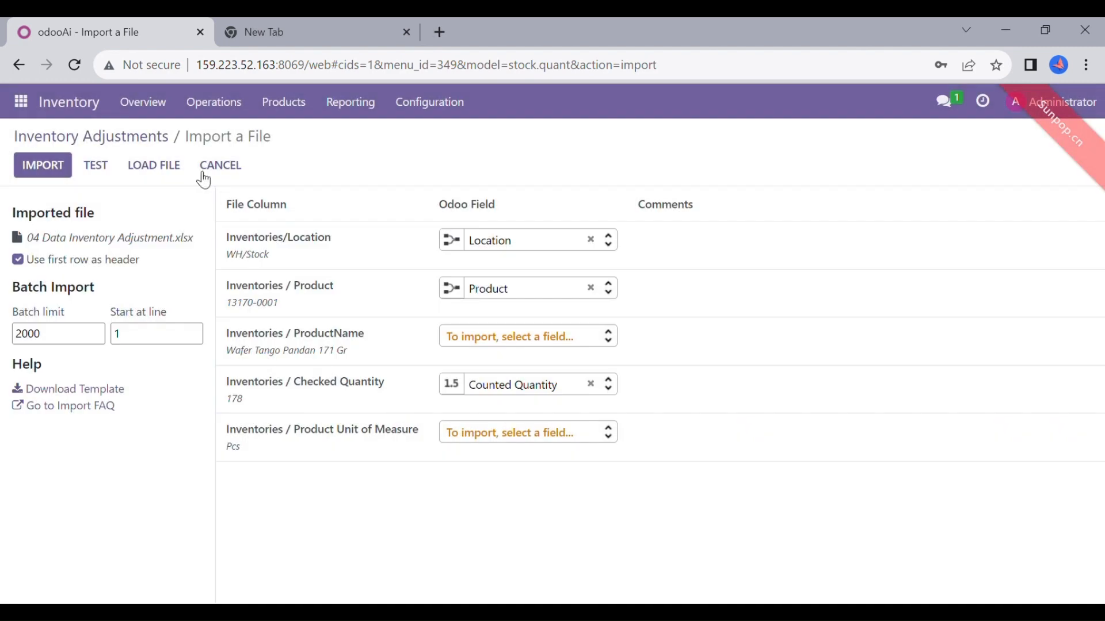
click(106, 177)
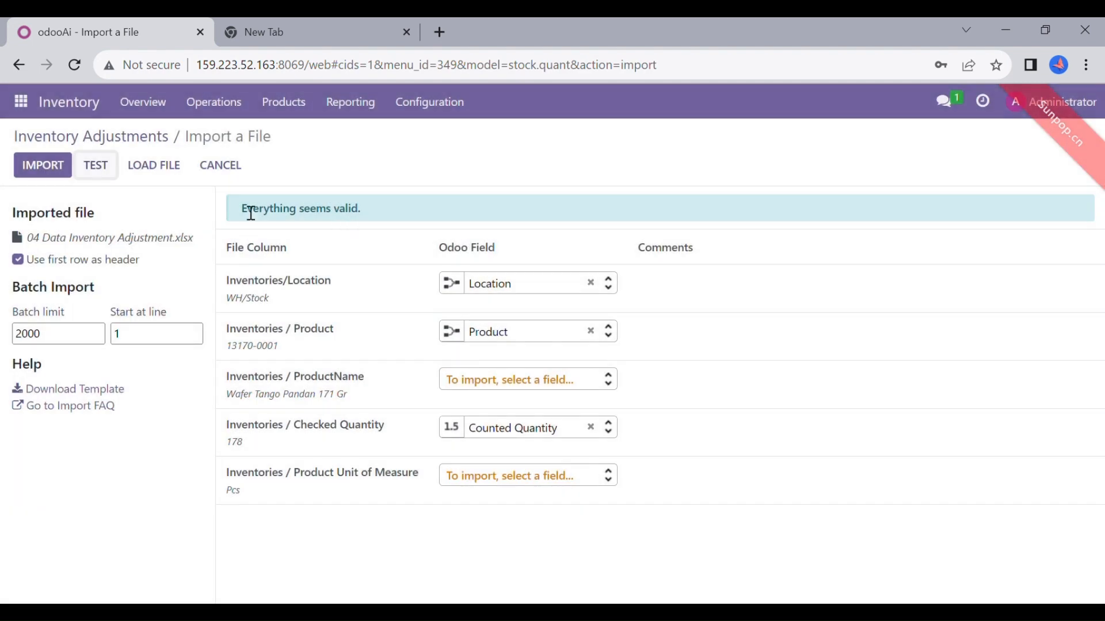
click(43, 167)
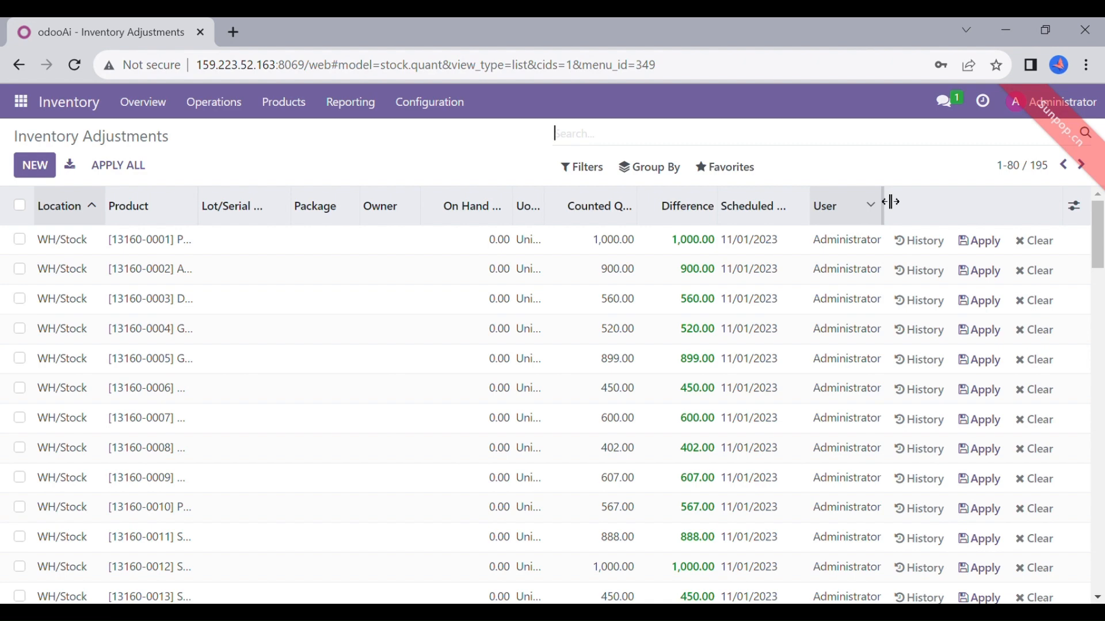
Log out and open the zip Backup form for o16-msib-5-migrasi-kelompok-5 in Manage Databases
click(1053, 102)
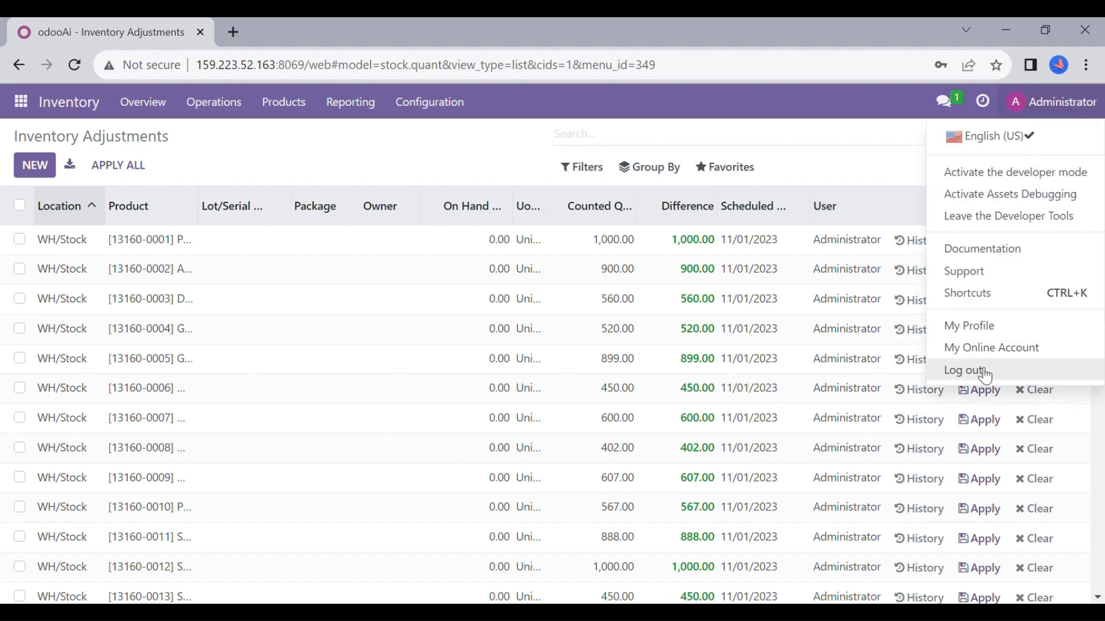
click(985, 375)
click(527, 550)
drag(1101, 150, 1101, 469)
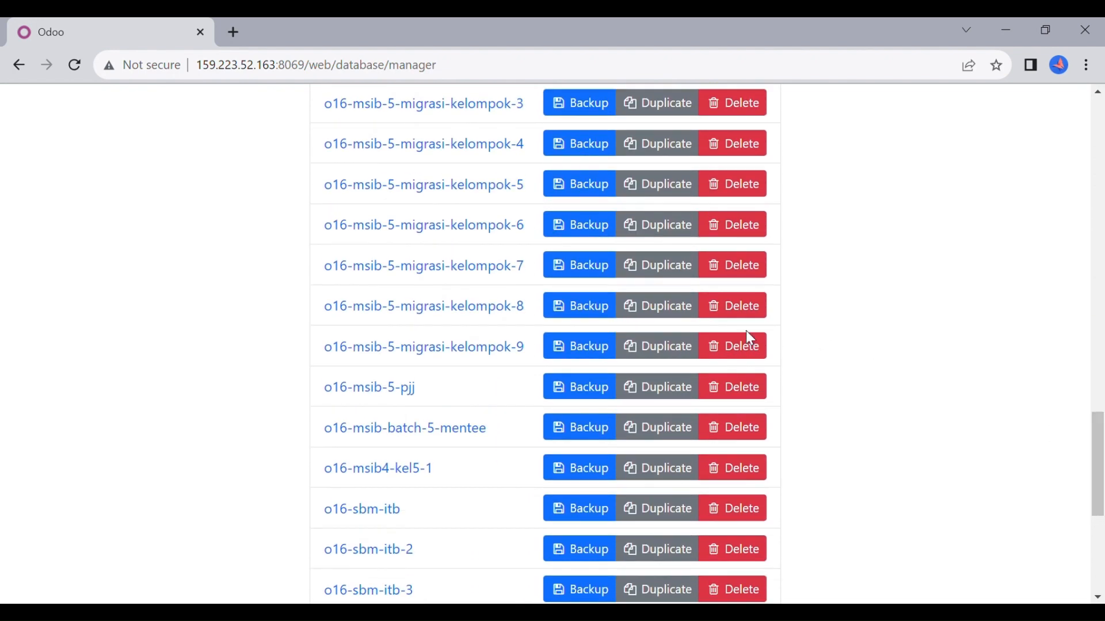
click(587, 188)
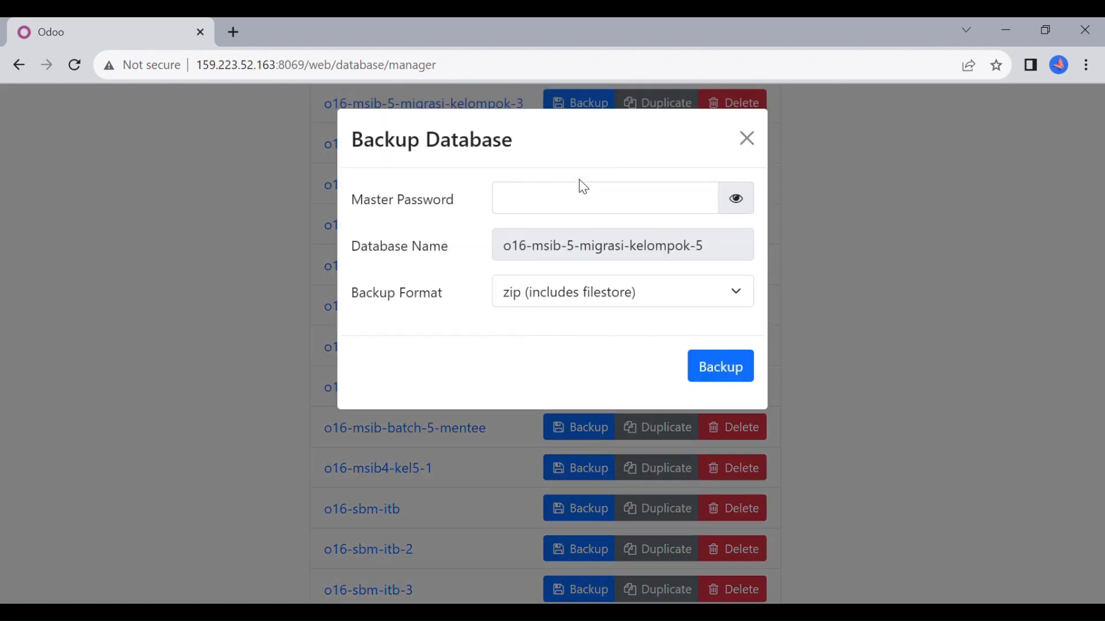
click(514, 212)
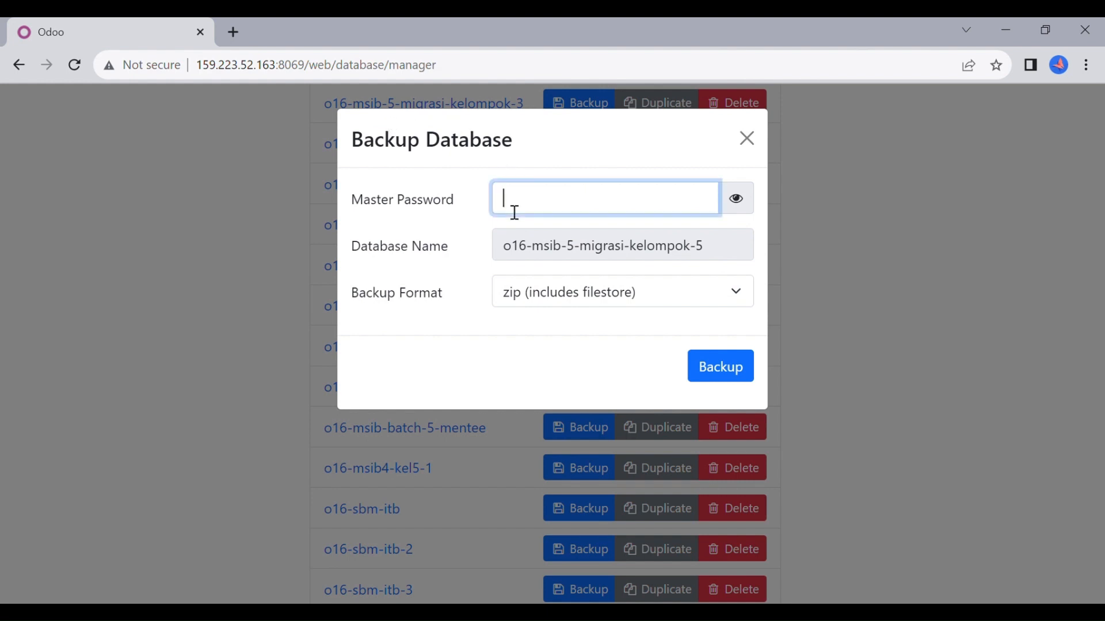
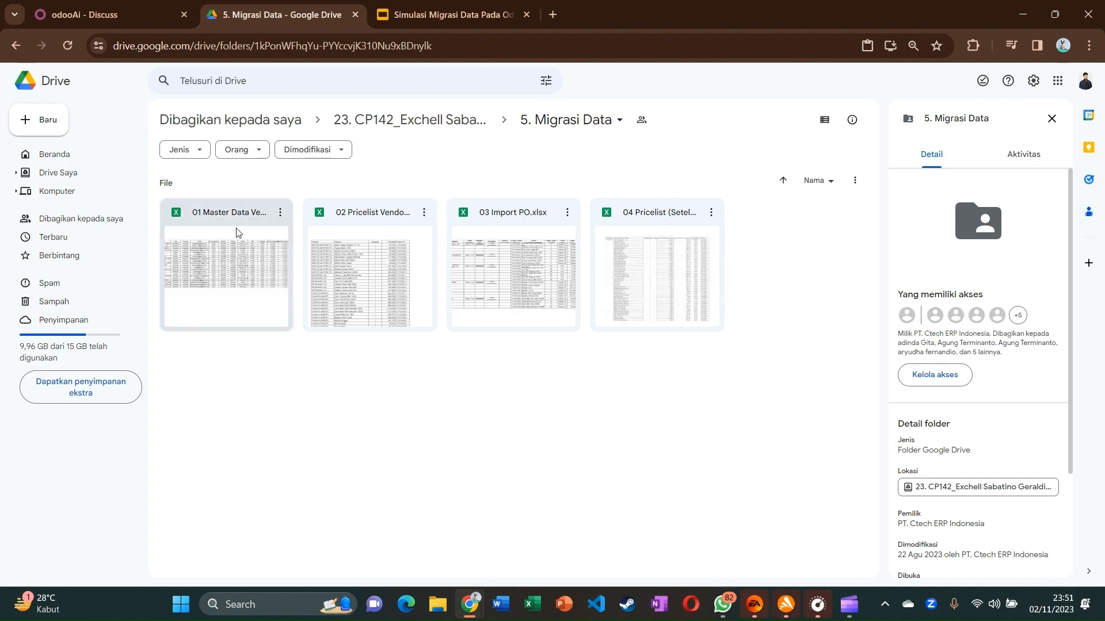
Go to Purchase > Orders > Vendors and start importing vendor records
click(139, 1)
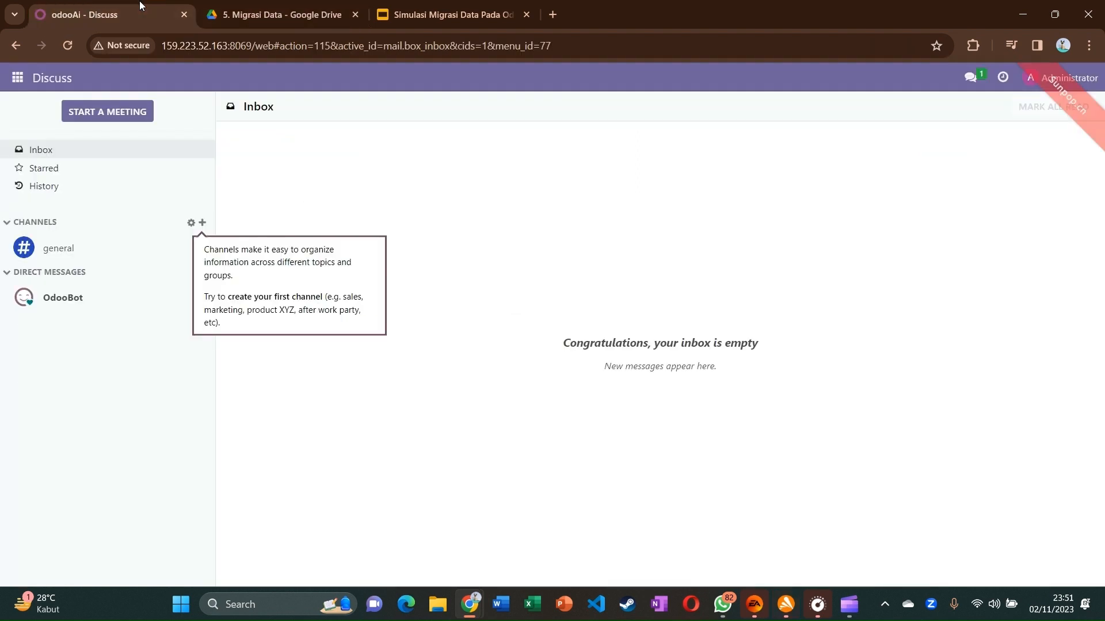
click(18, 77)
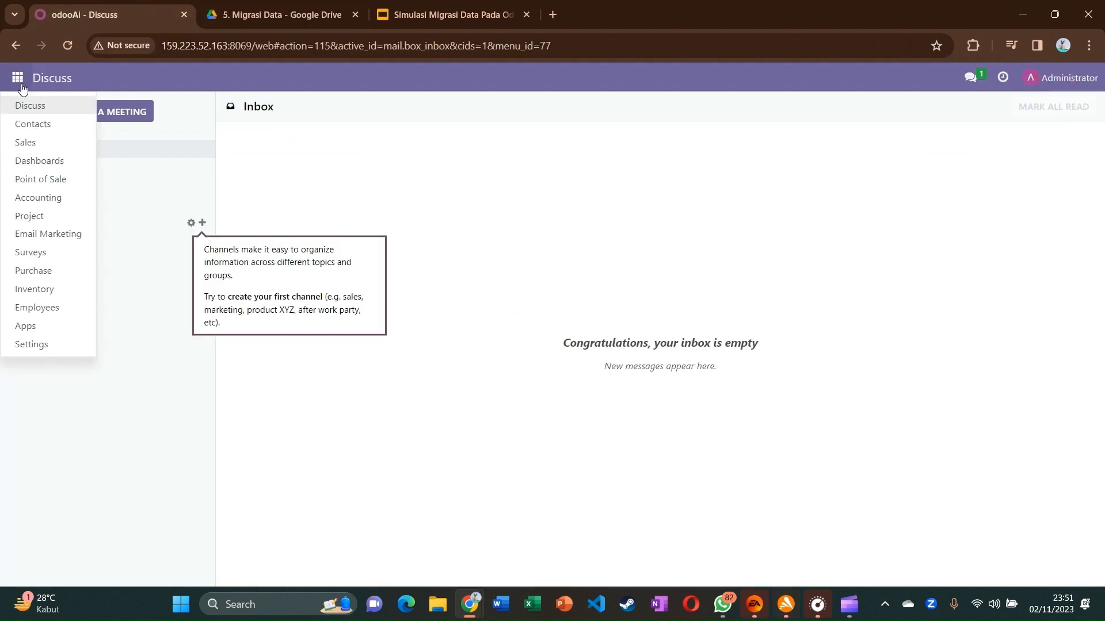
click(46, 272)
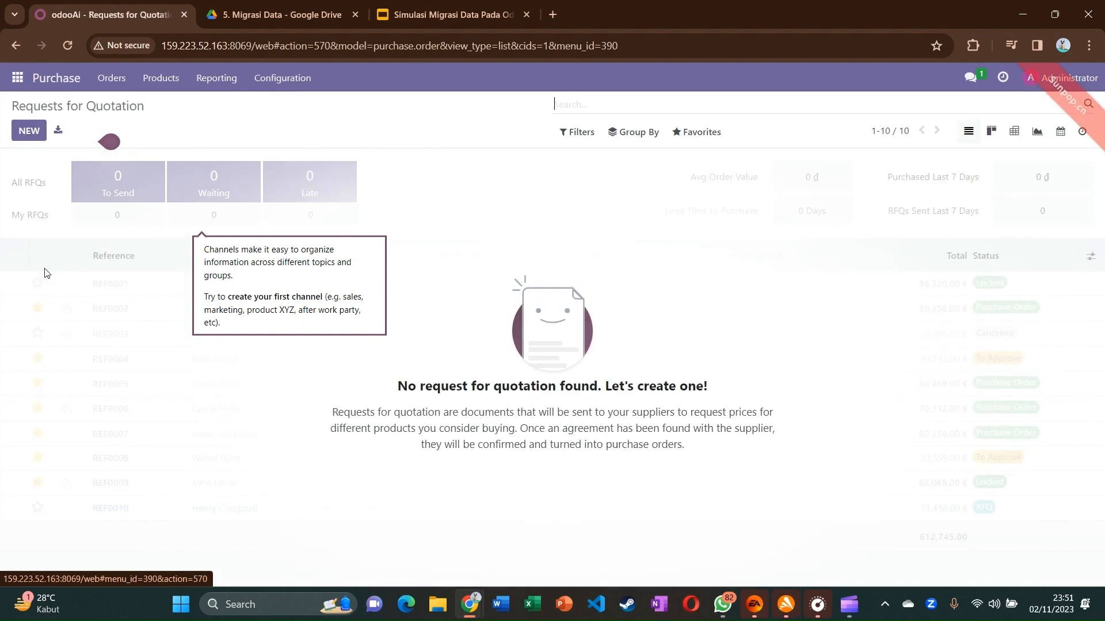
click(166, 85)
mouse_move(128, 84)
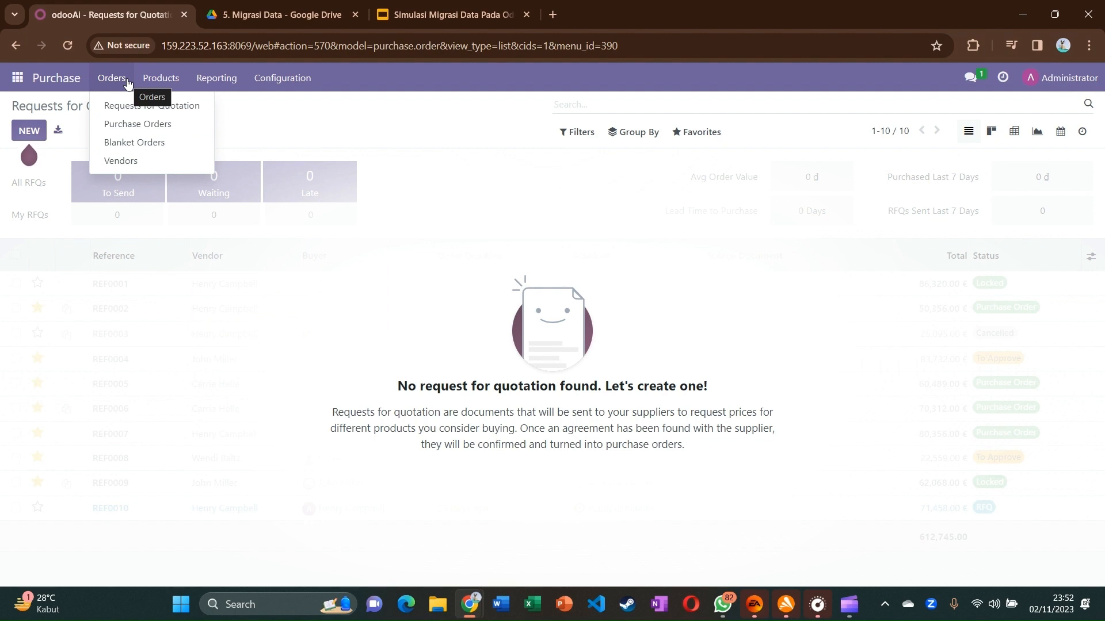
click(121, 162)
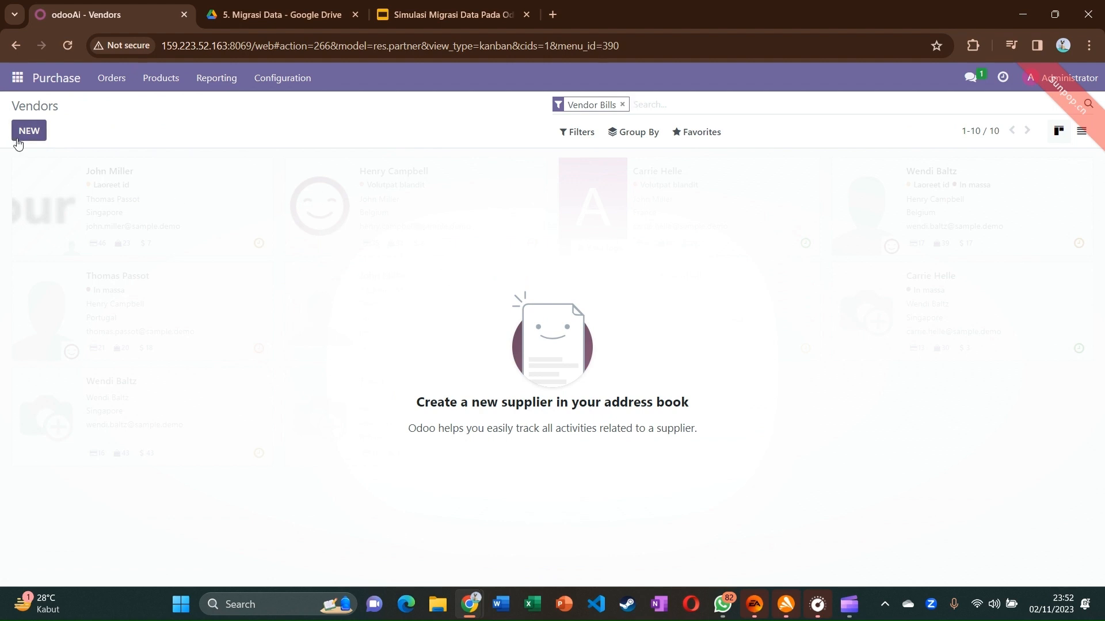
click(709, 133)
click(709, 185)
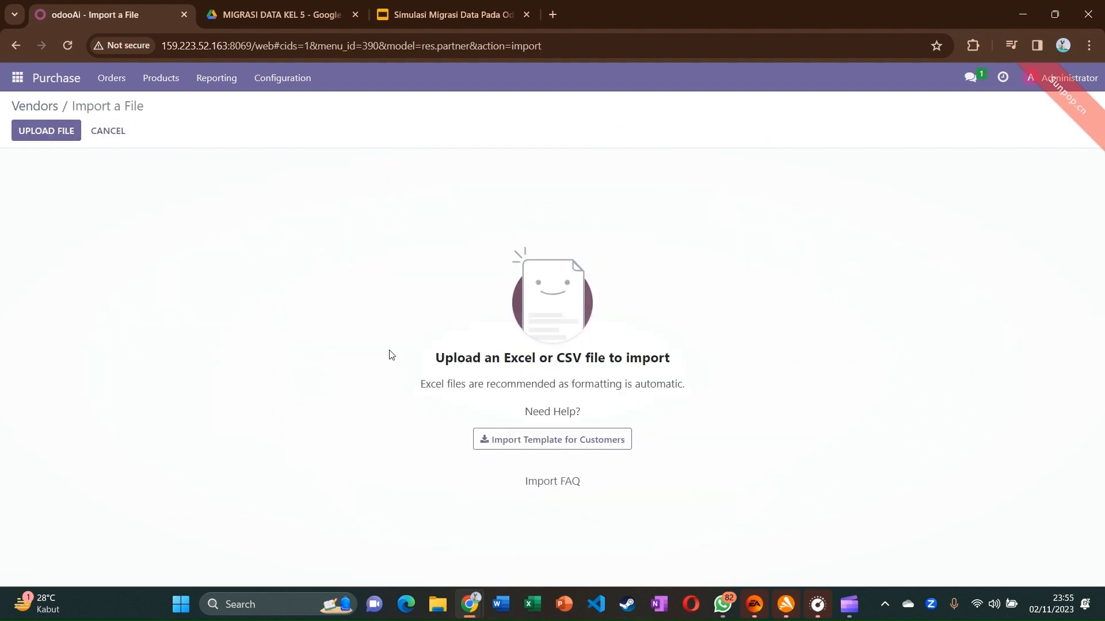
Upload 01 Master Data Vendor.xlsx and review its column-to-field mappings
click(34, 145)
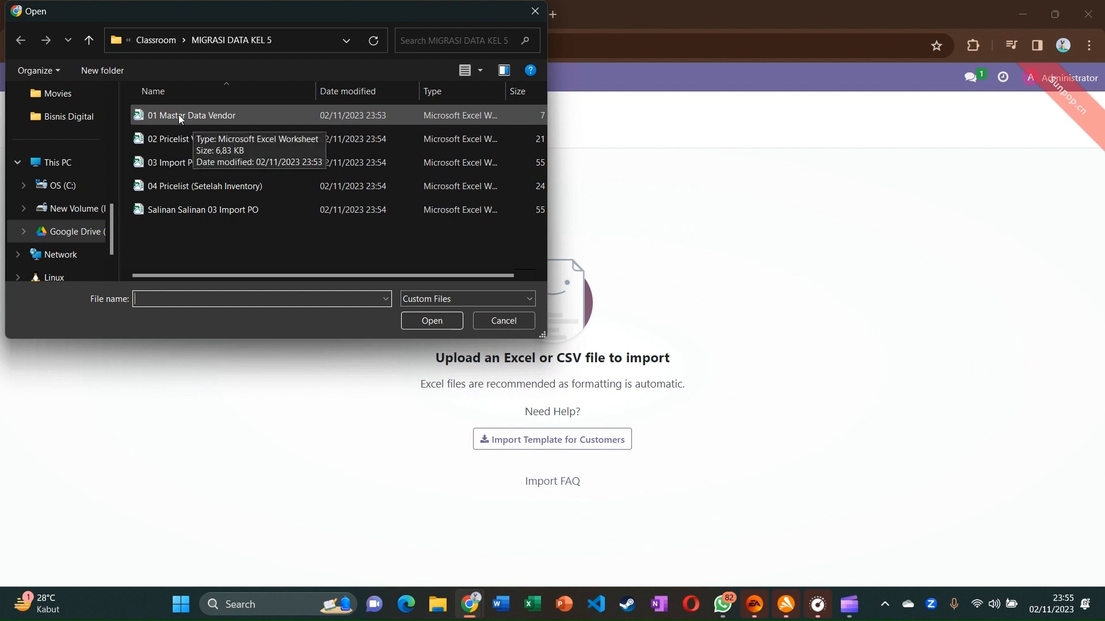
double_click(253, 115)
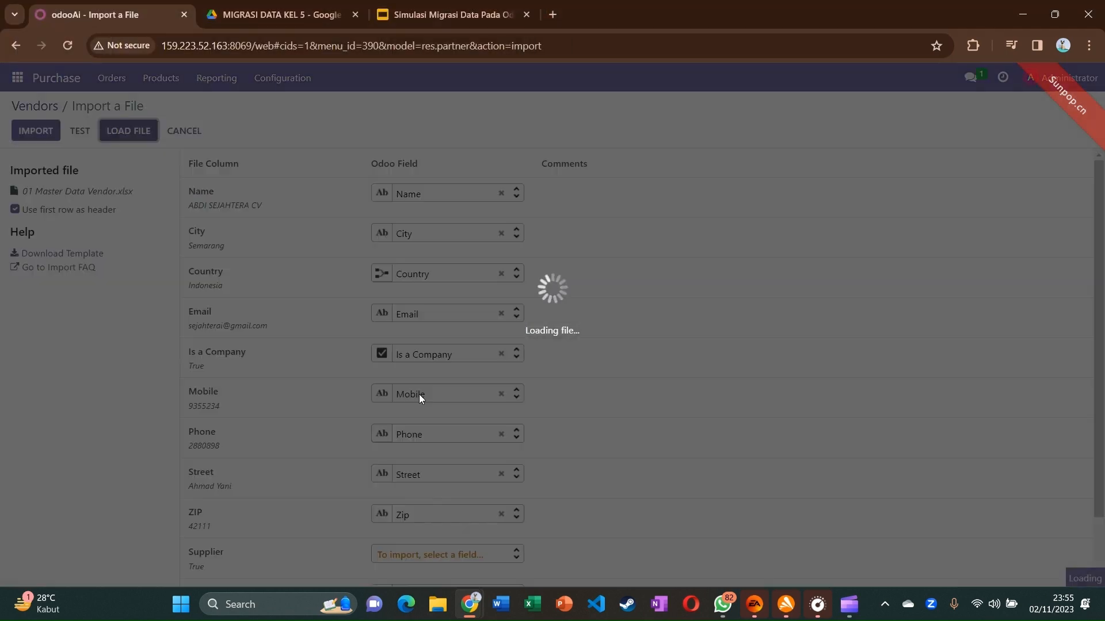
scroll(278, 286, down, 1)
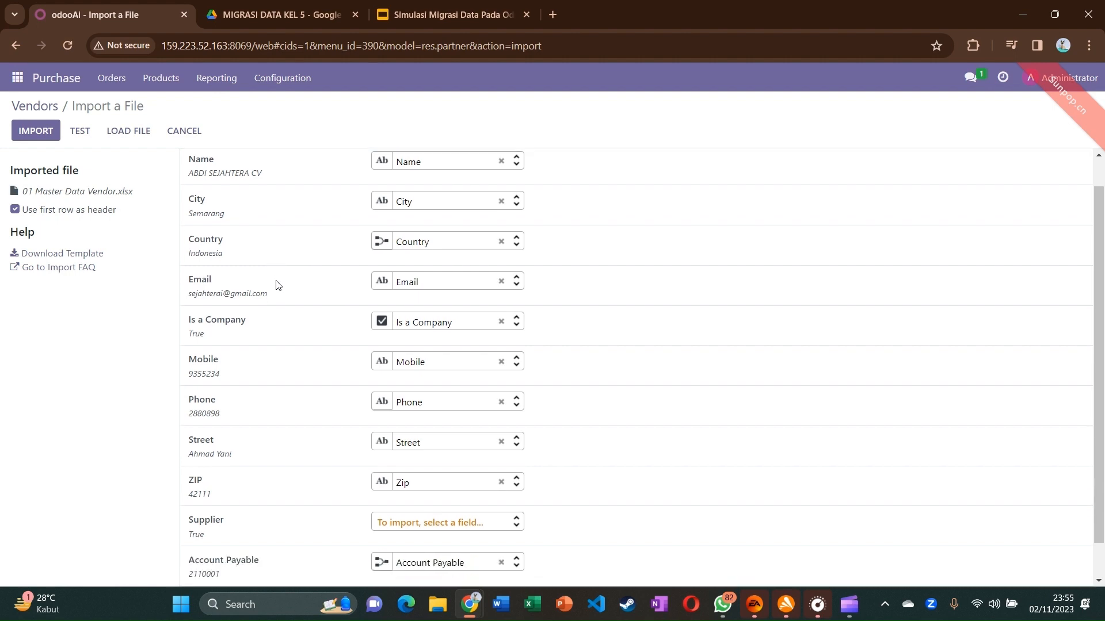
scroll(278, 286, down, 1)
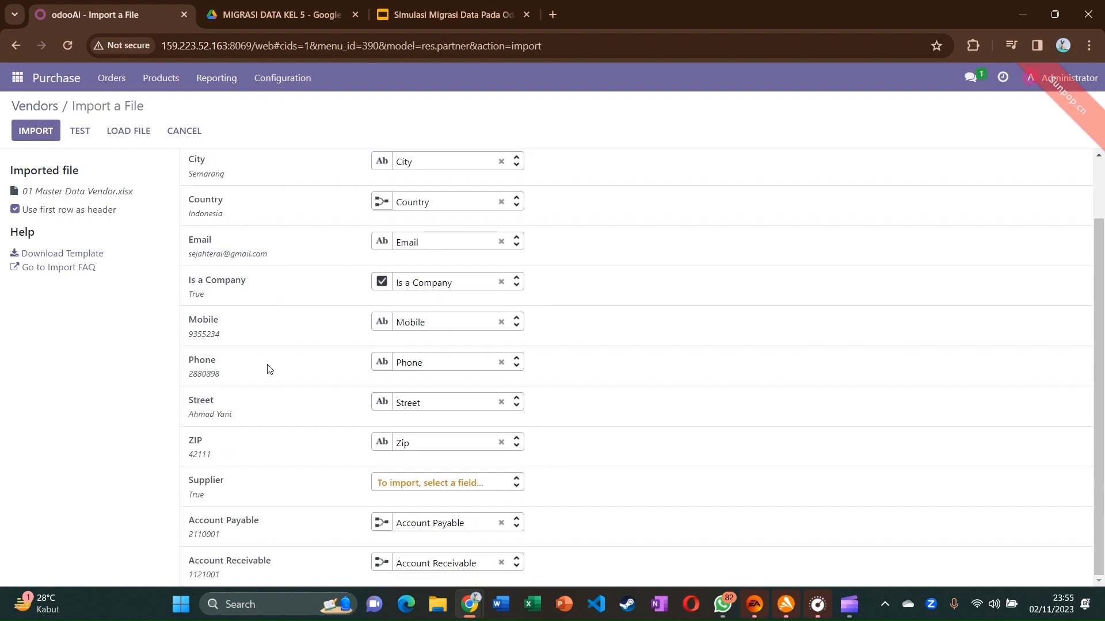
scroll(270, 366, up, 2)
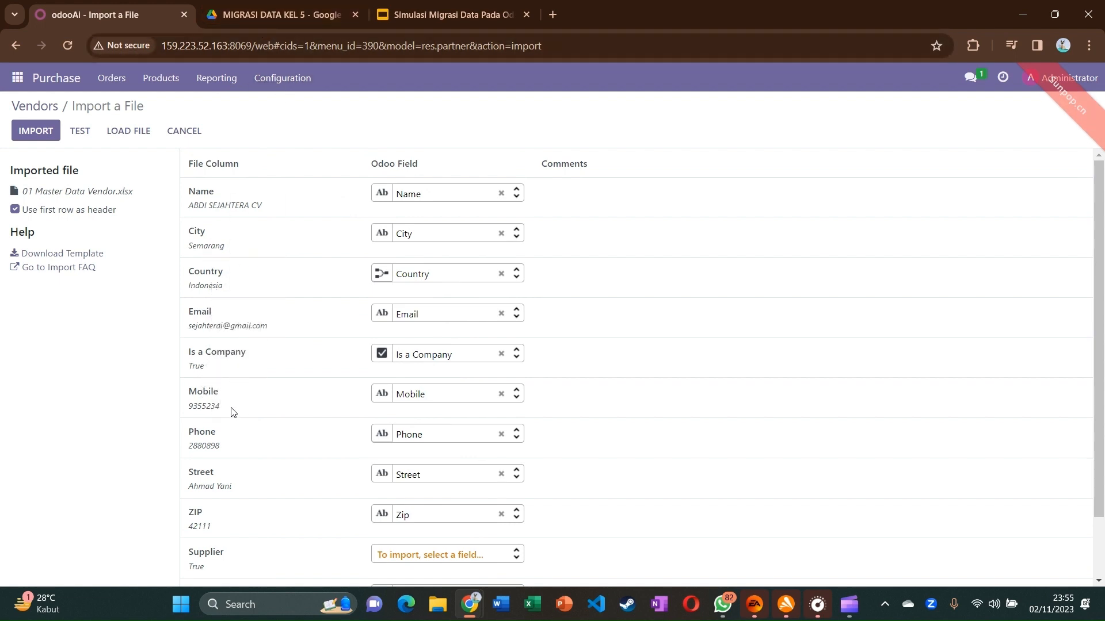
scroll(233, 412, down, 1)
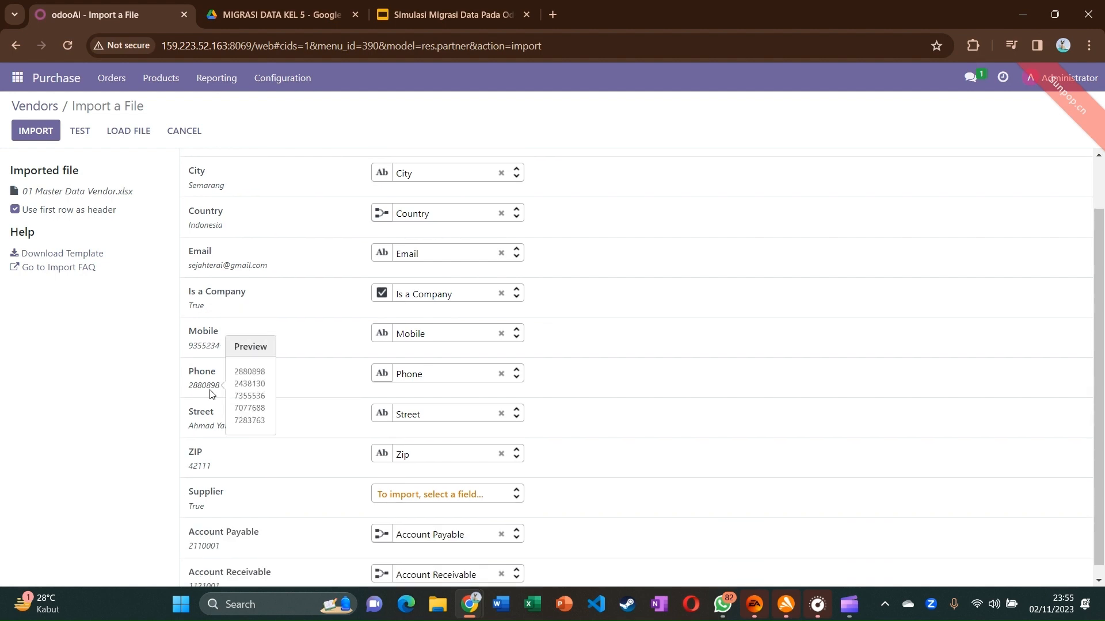
scroll(211, 397, down, 1)
mouse_move(208, 458)
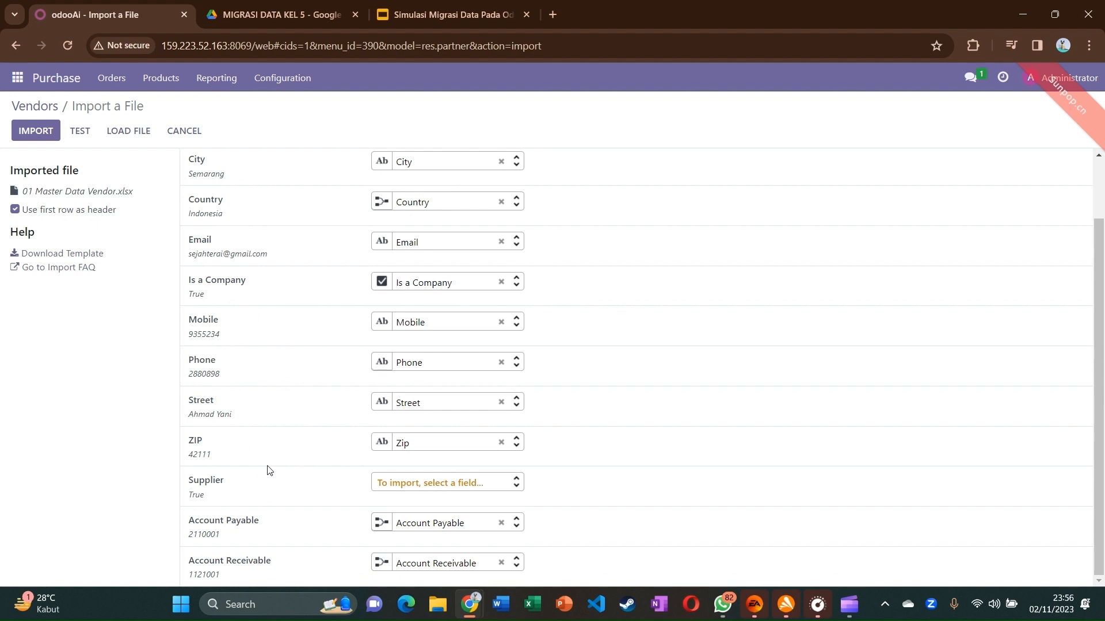
click(289, 26)
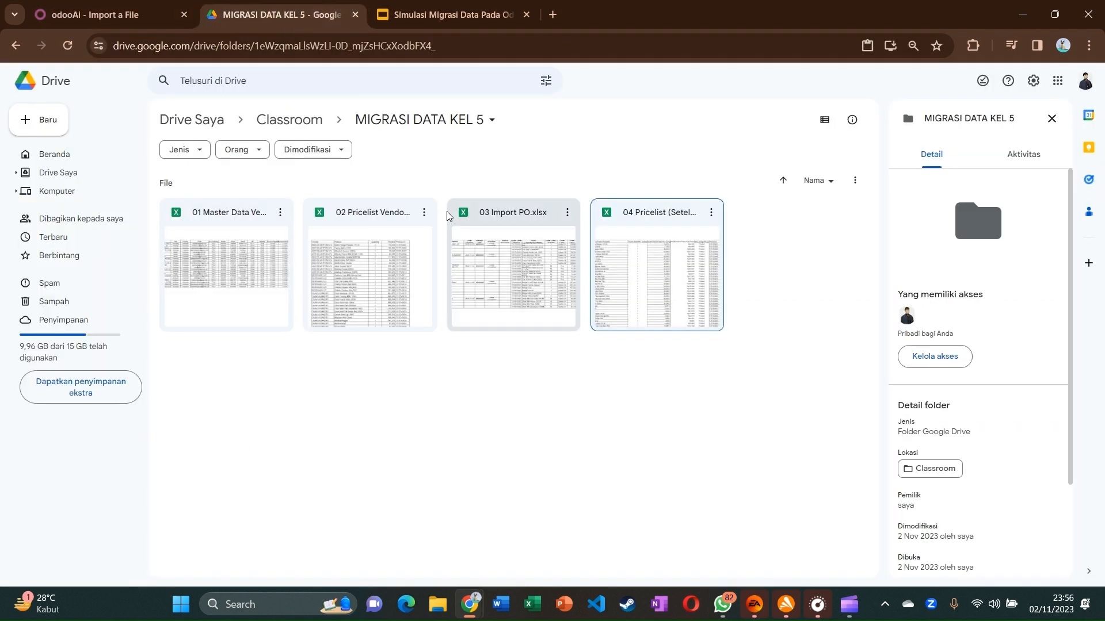
Open 01 Master Data Vendor.xlsx in Google Sheets to review the 21 vendor rows
double_click(284, 247)
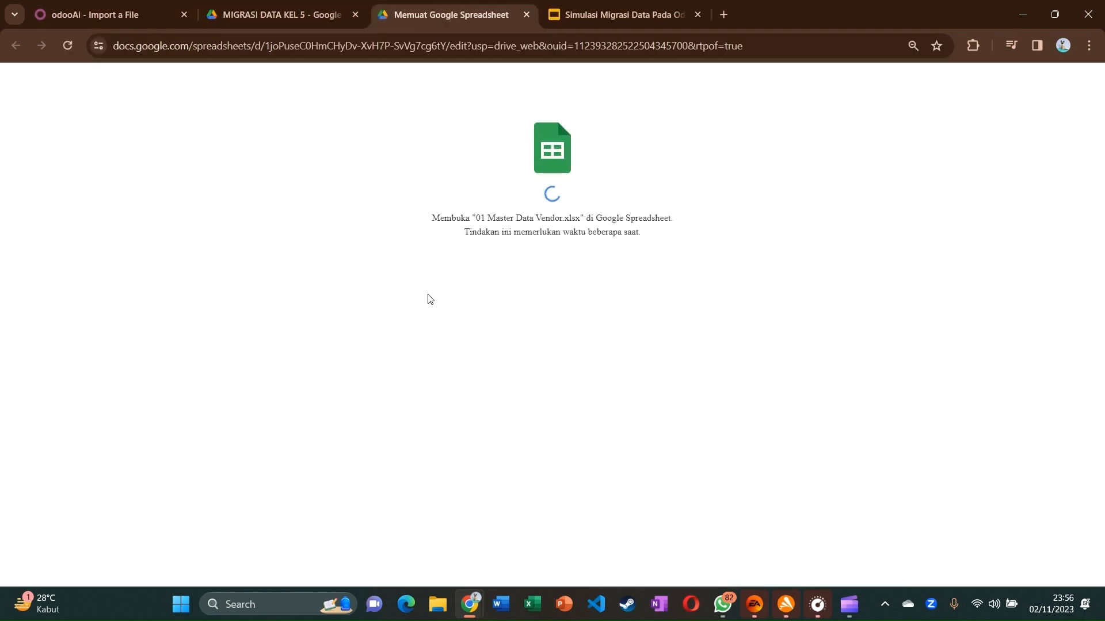
click(292, 3)
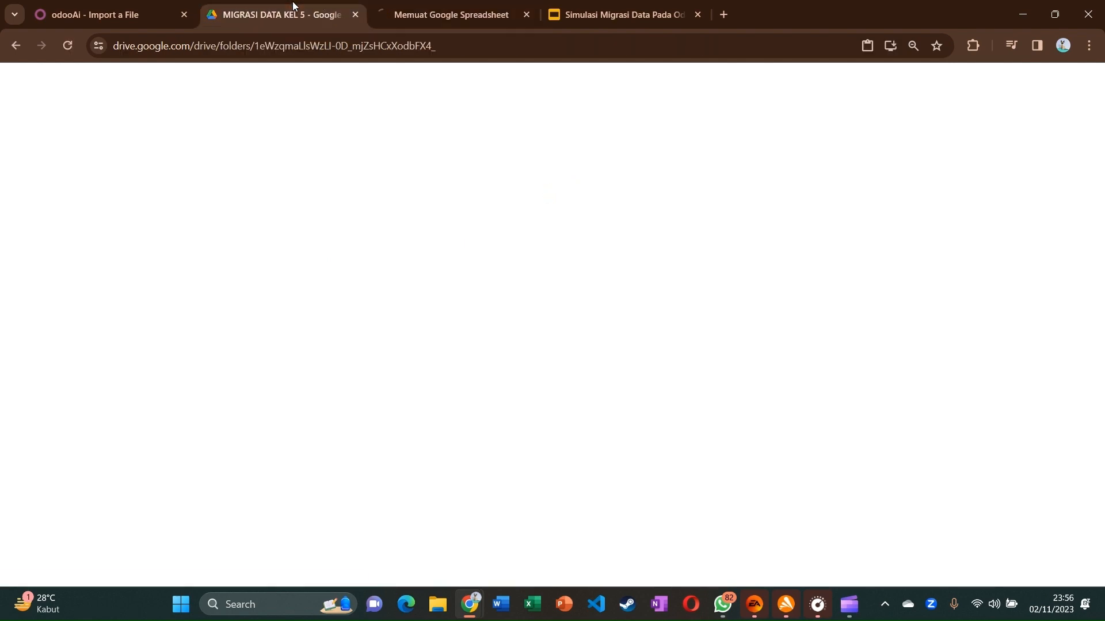
click(398, 13)
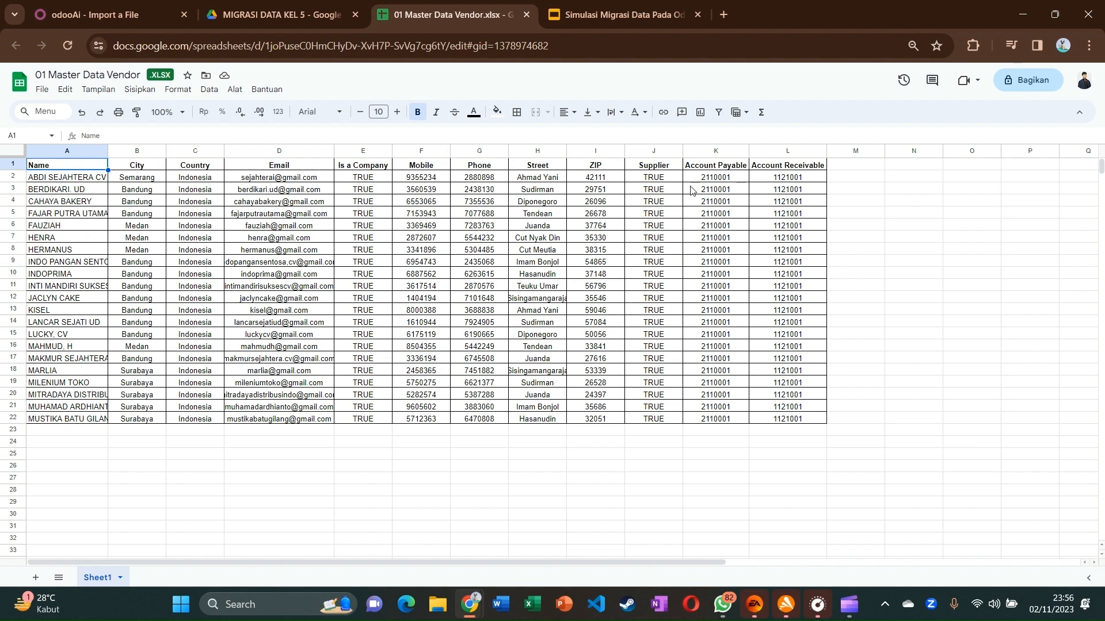
click(254, 22)
Test the vendor import and import the 21 vendor records
click(115, 6)
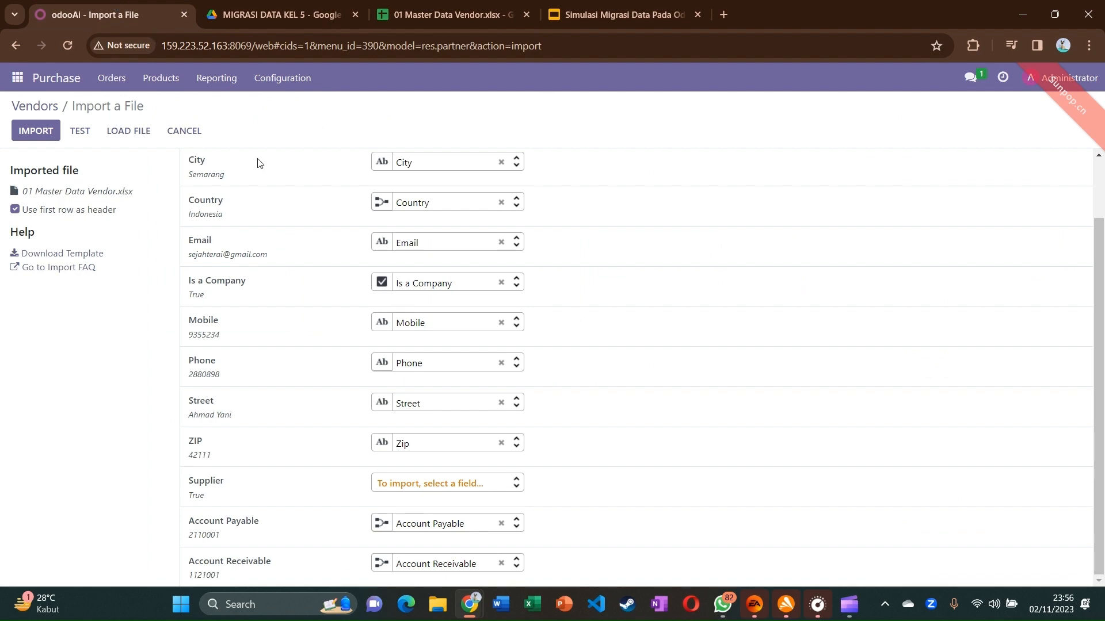
scroll(284, 206, up, 3)
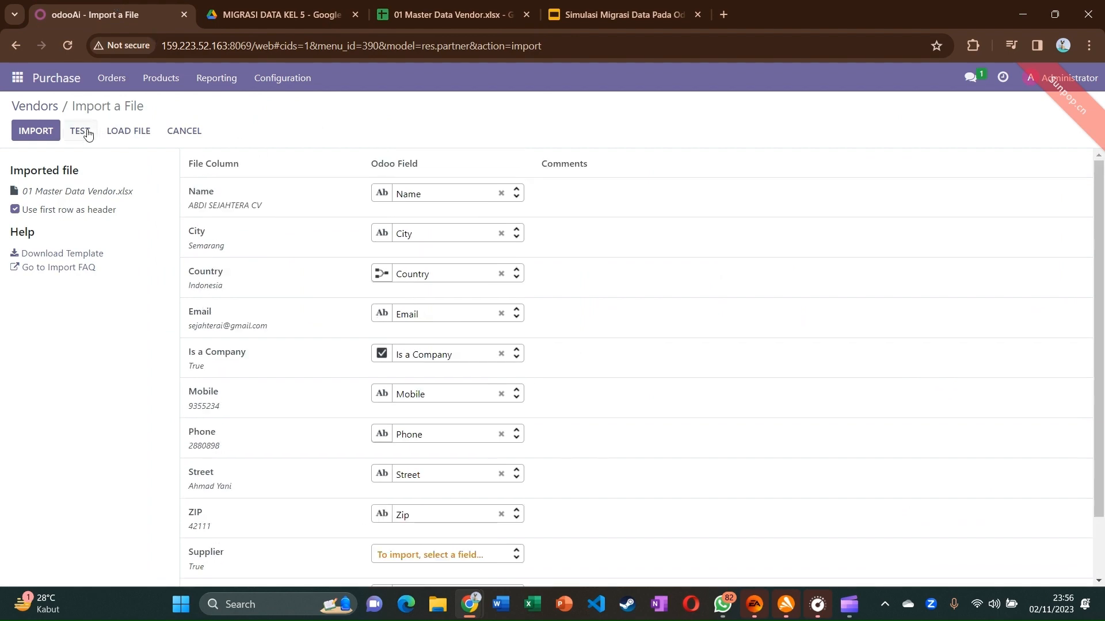
click(83, 132)
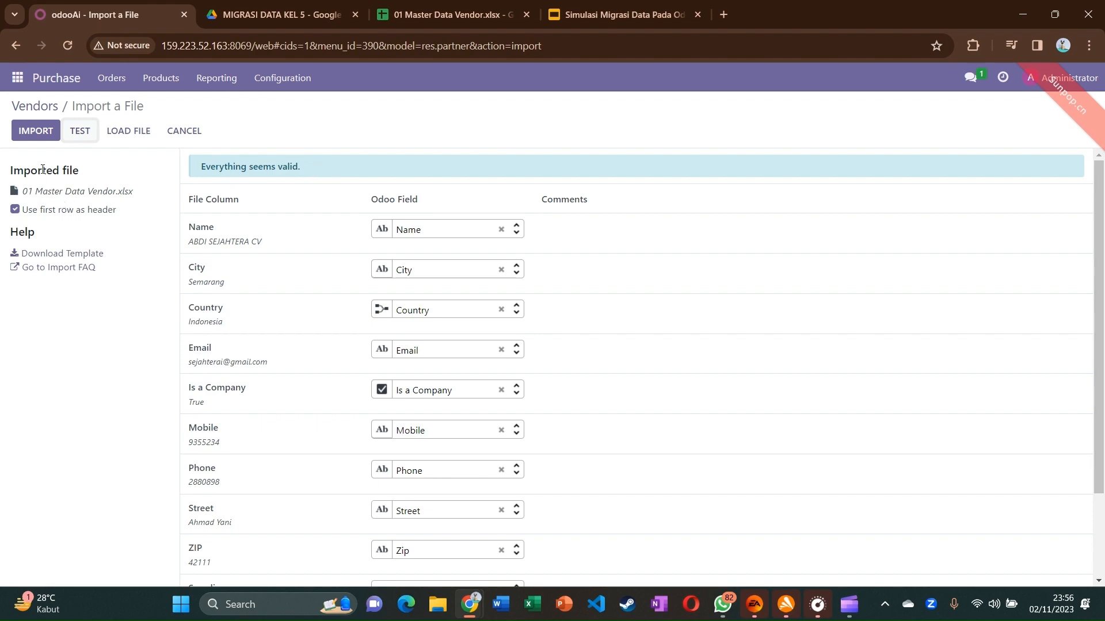
click(49, 136)
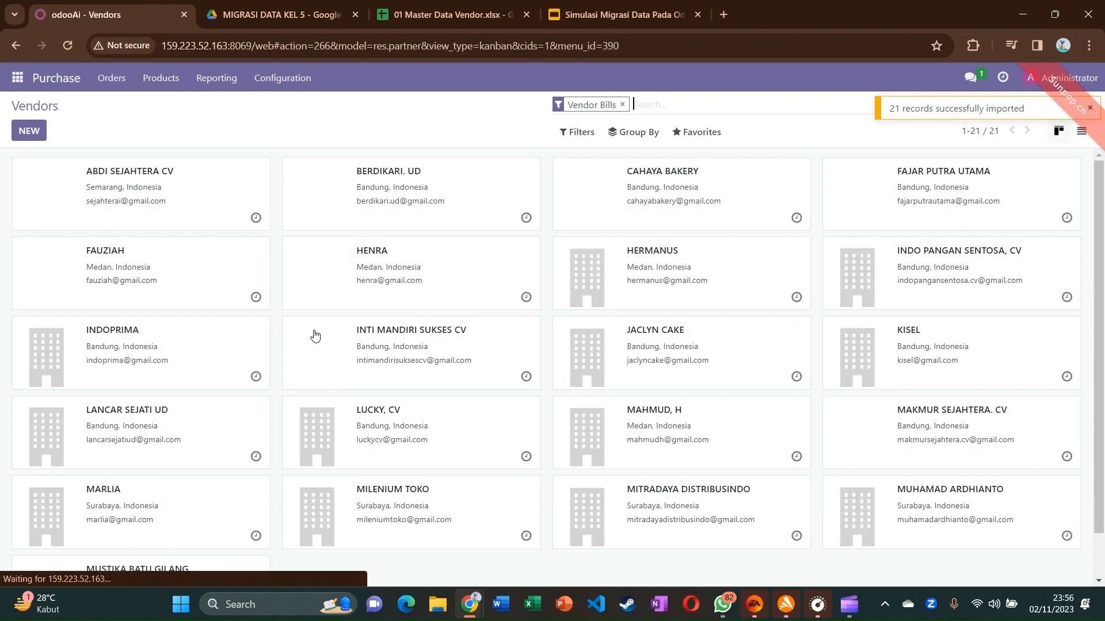
scroll(678, 392, down, 2)
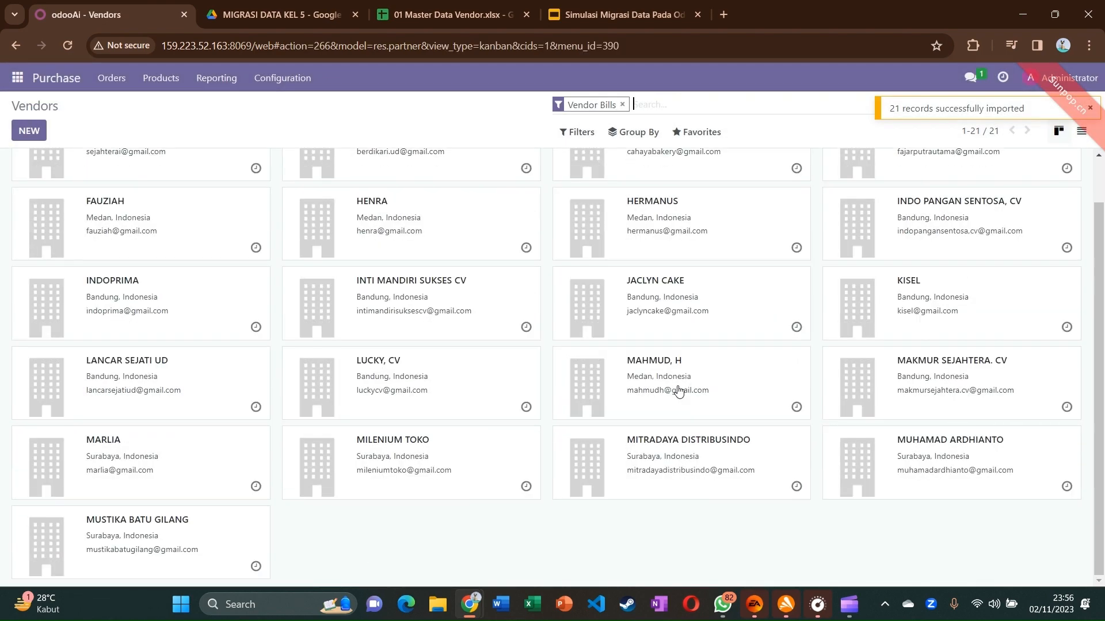
scroll(678, 387, up, 2)
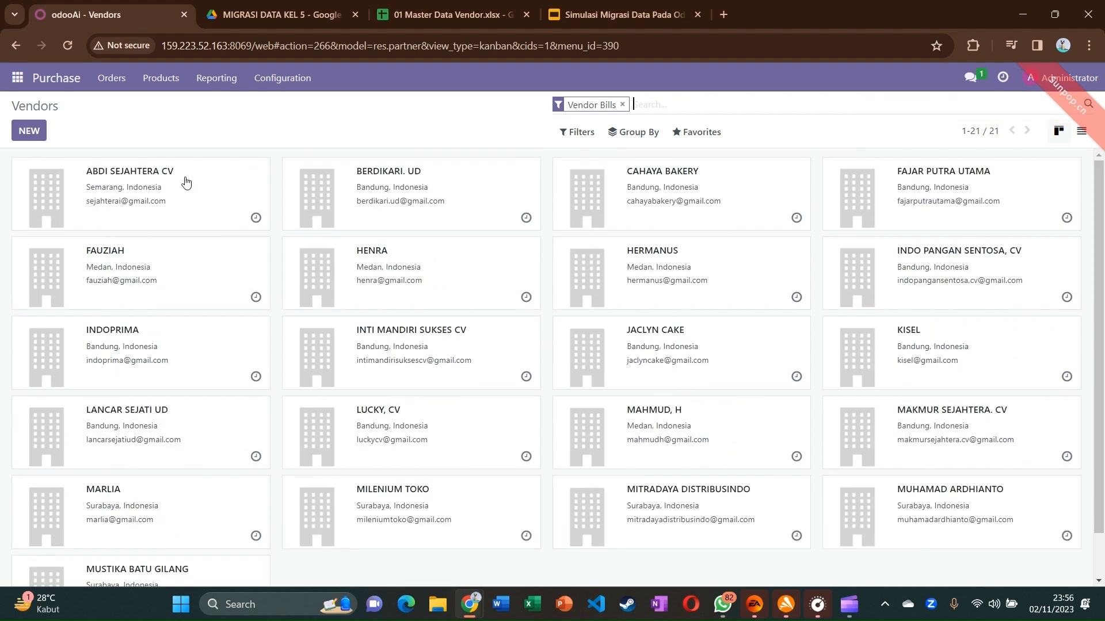
Compare against the sheet and verify ABDI SEJAHTERA CV's imported address, phone and email
click(298, 14)
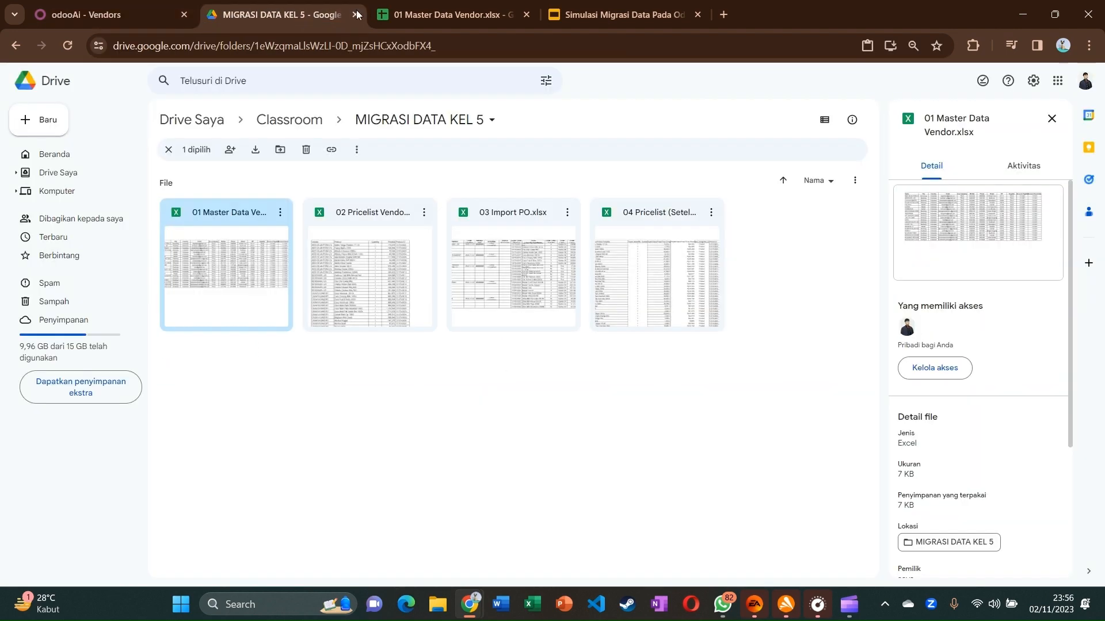
click(449, 14)
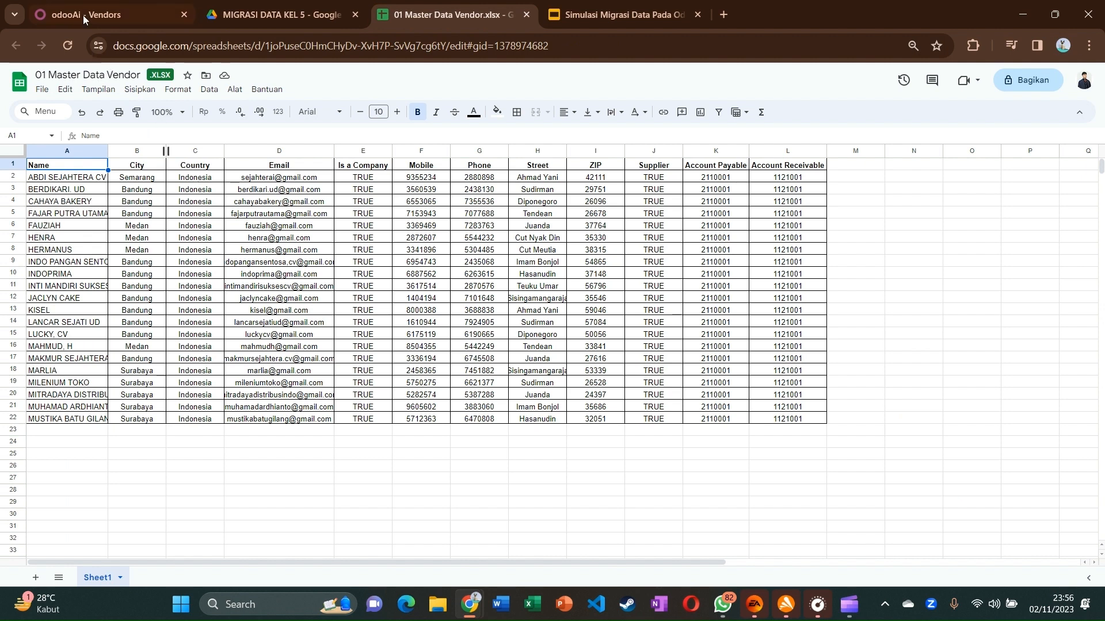
click(110, 14)
click(115, 191)
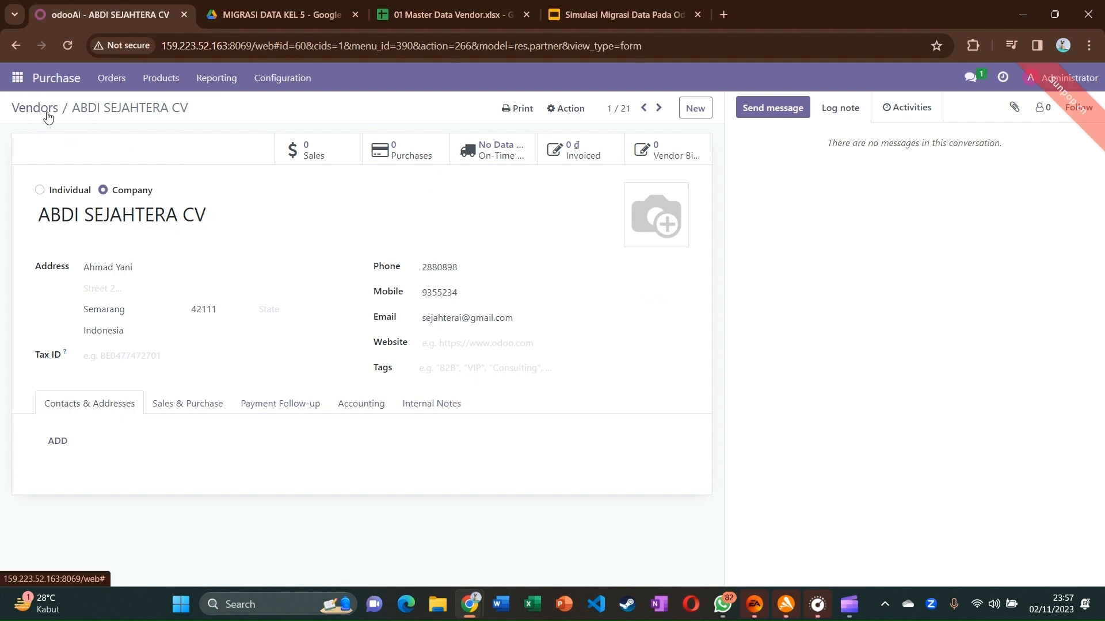
click(61, 83)
click(241, 24)
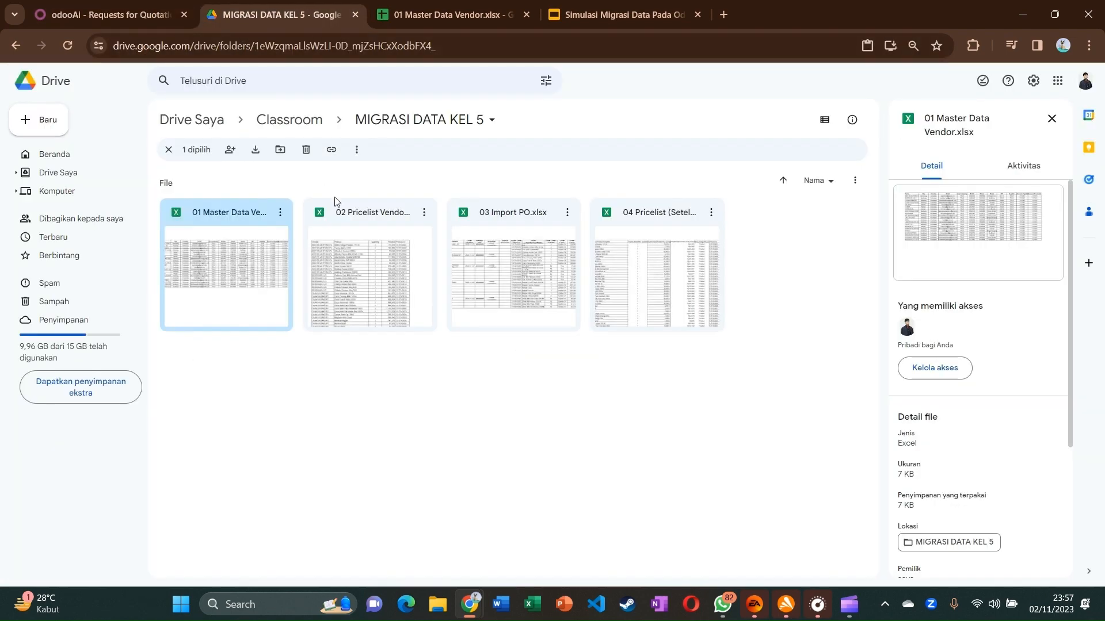
Select 02 Pricelist Vendor in Drive and start an import in Purchase Vendor Pricelists
click(374, 247)
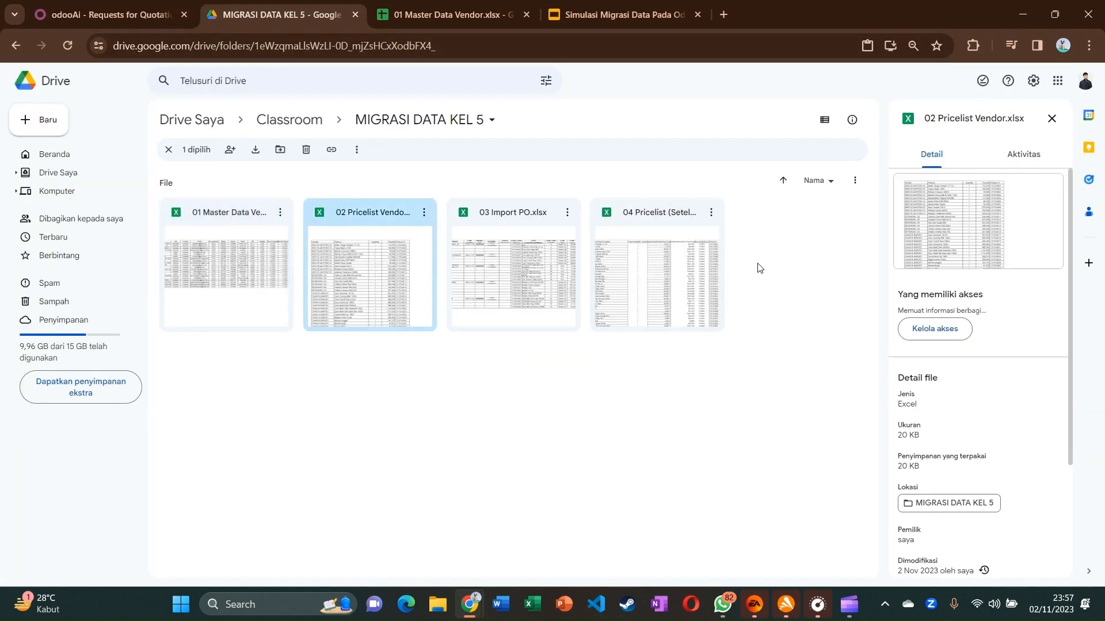
click(95, 7)
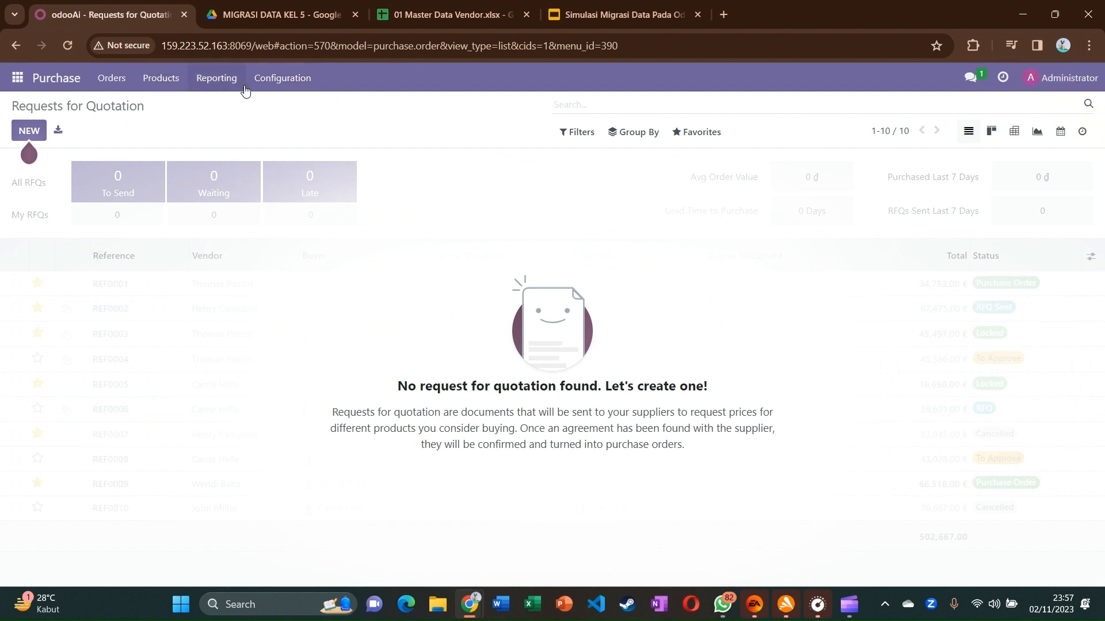
click(272, 85)
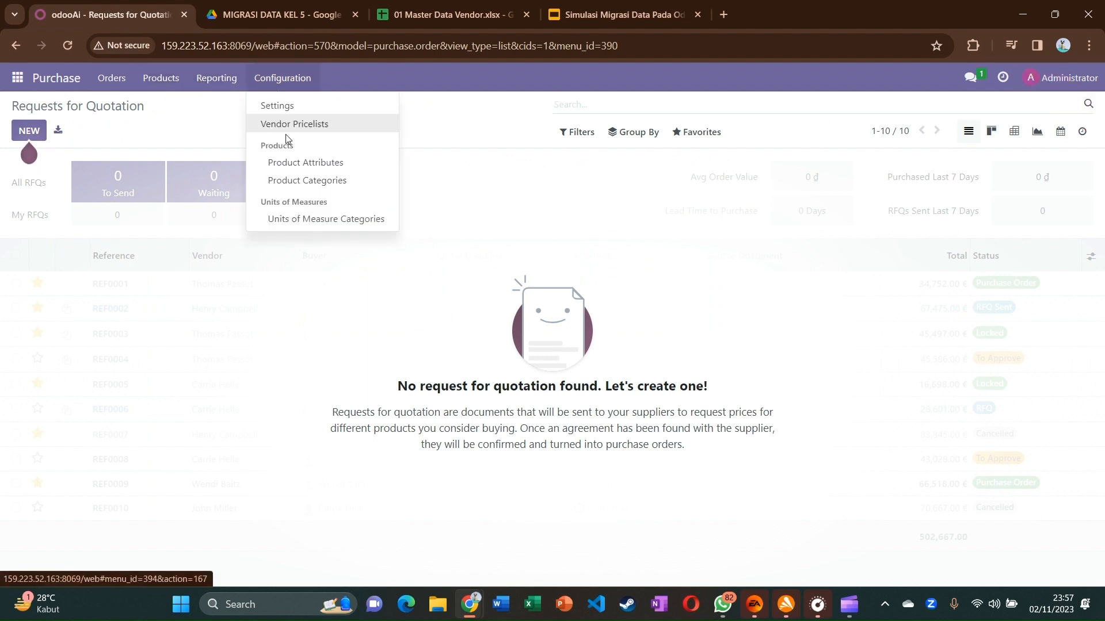
click(268, 129)
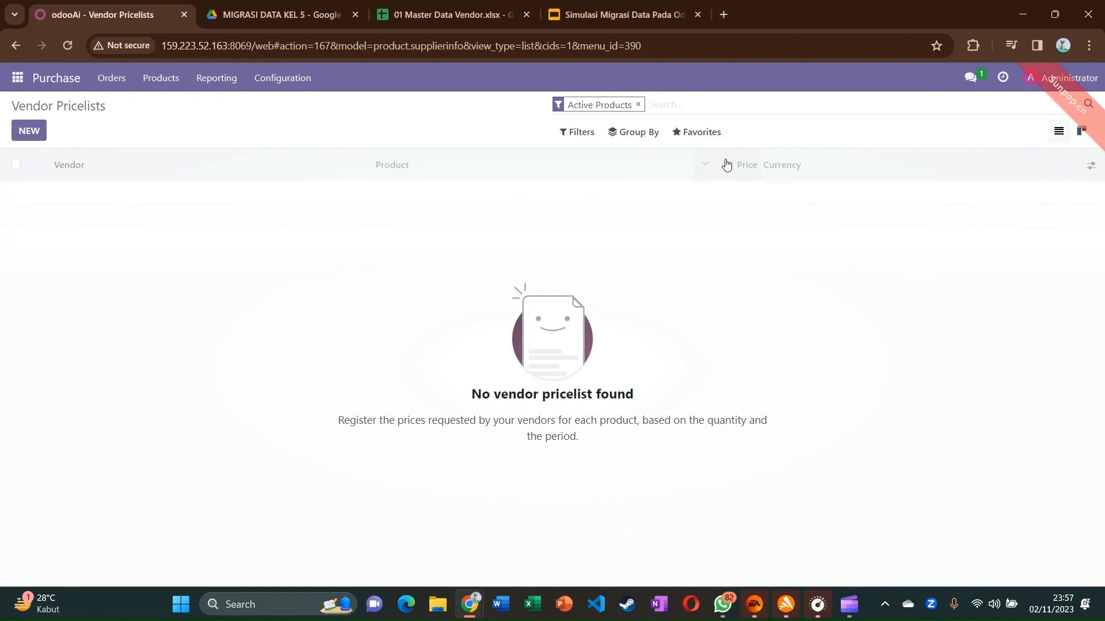
click(715, 146)
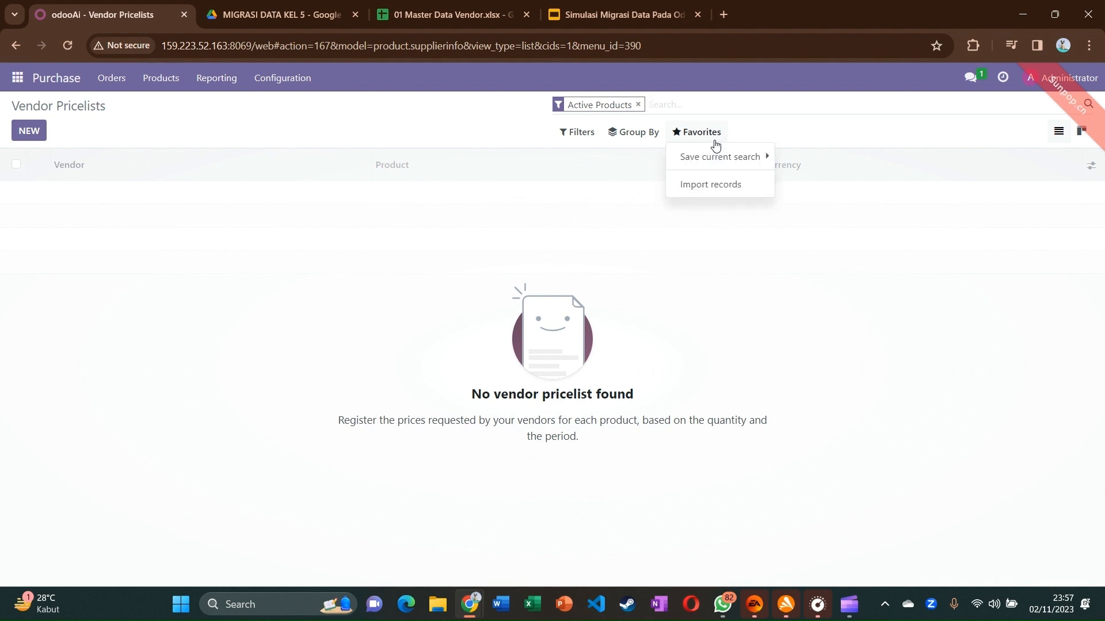
click(721, 186)
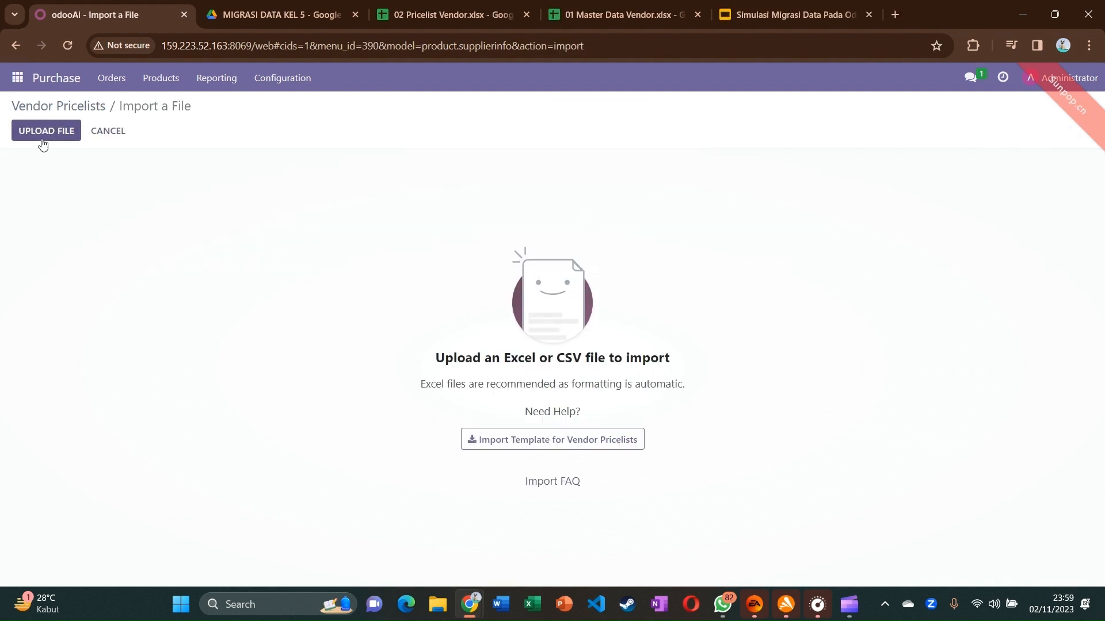
Load 02 Pricelist Vendor.xlsx and leave the Product column unmapped
click(47, 140)
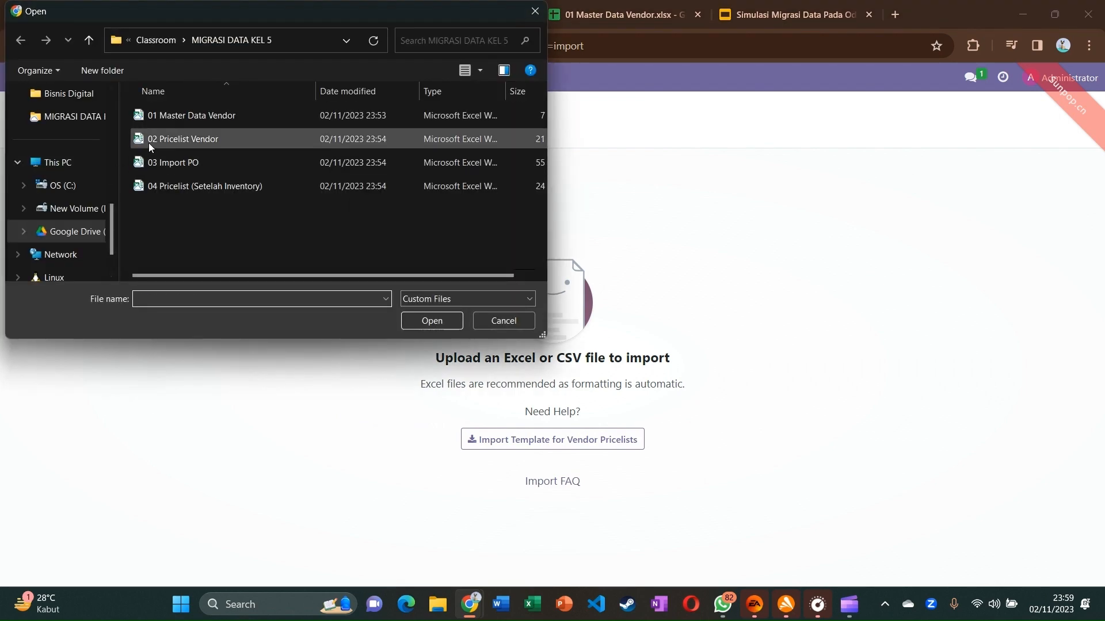
double_click(148, 141)
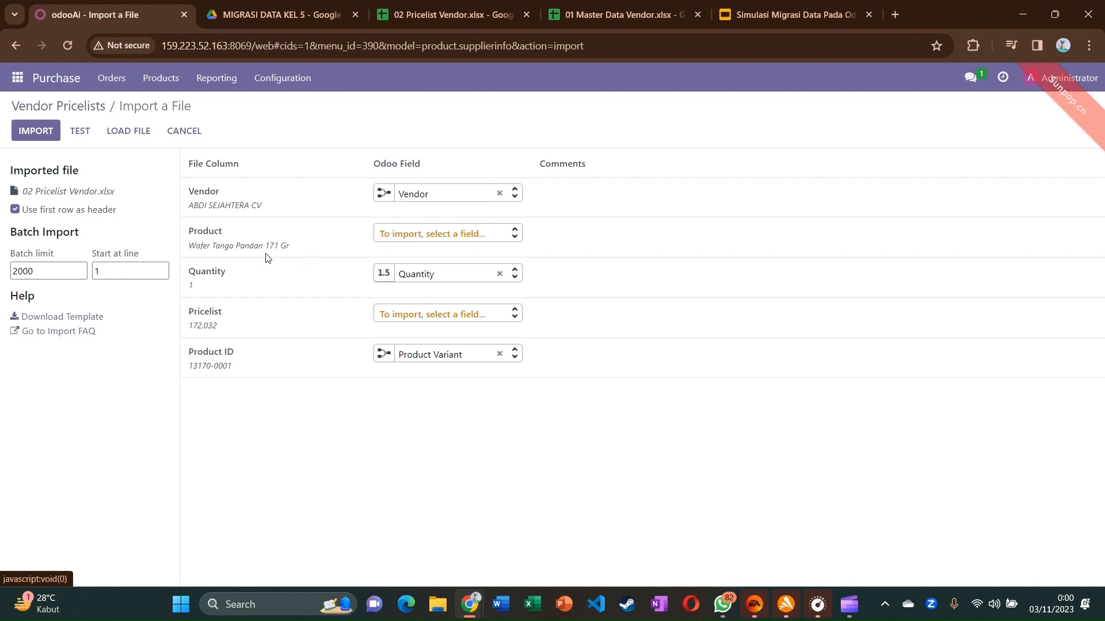
click(390, 237)
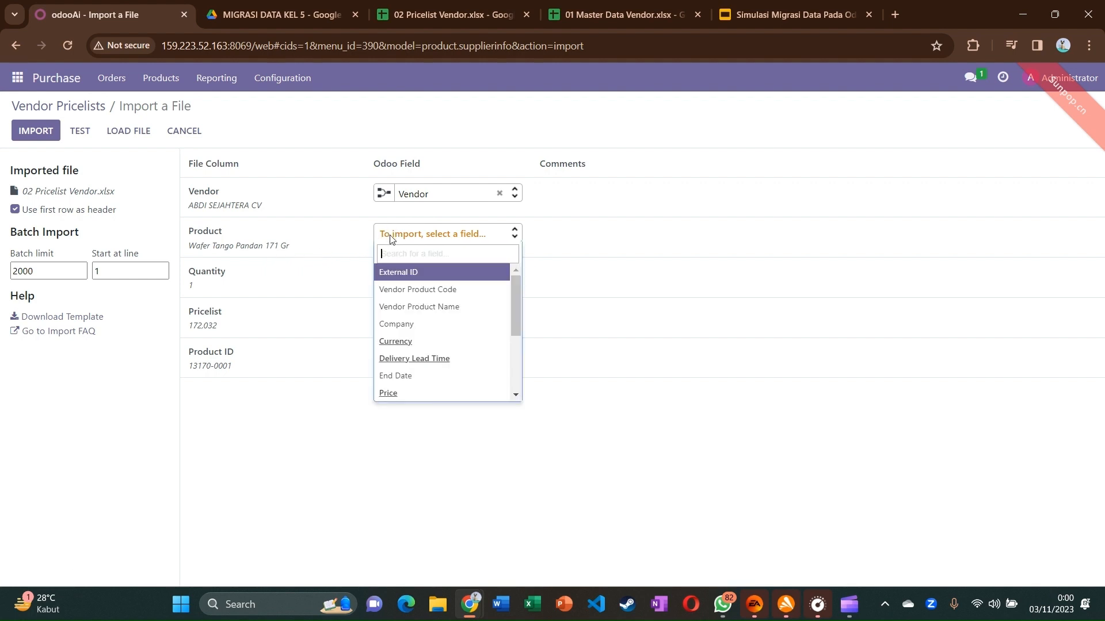
click(302, 280)
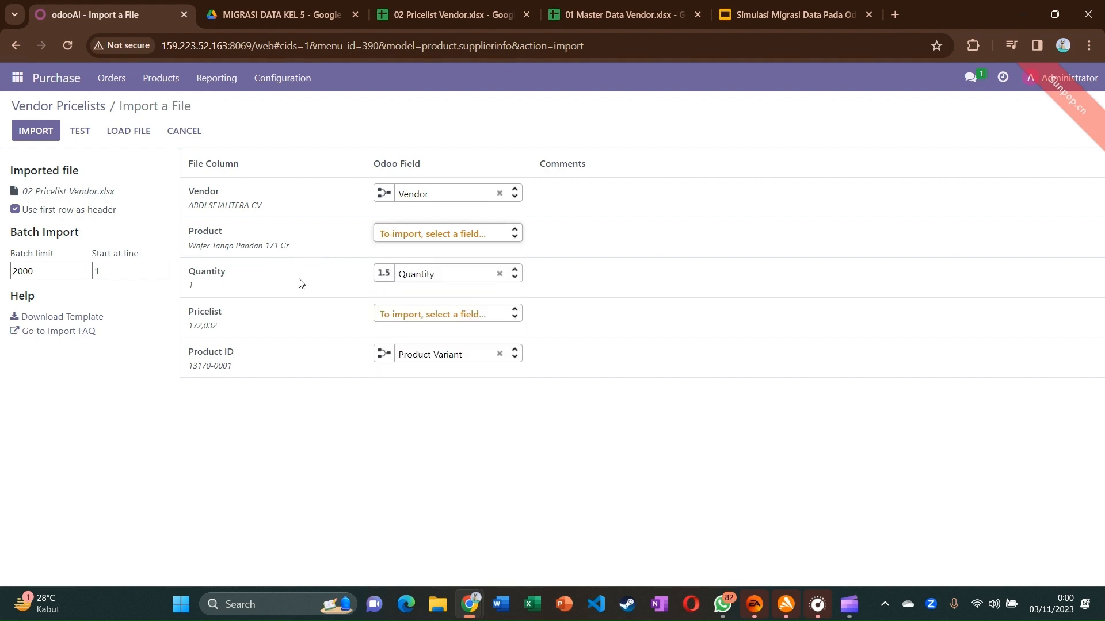
click(451, 231)
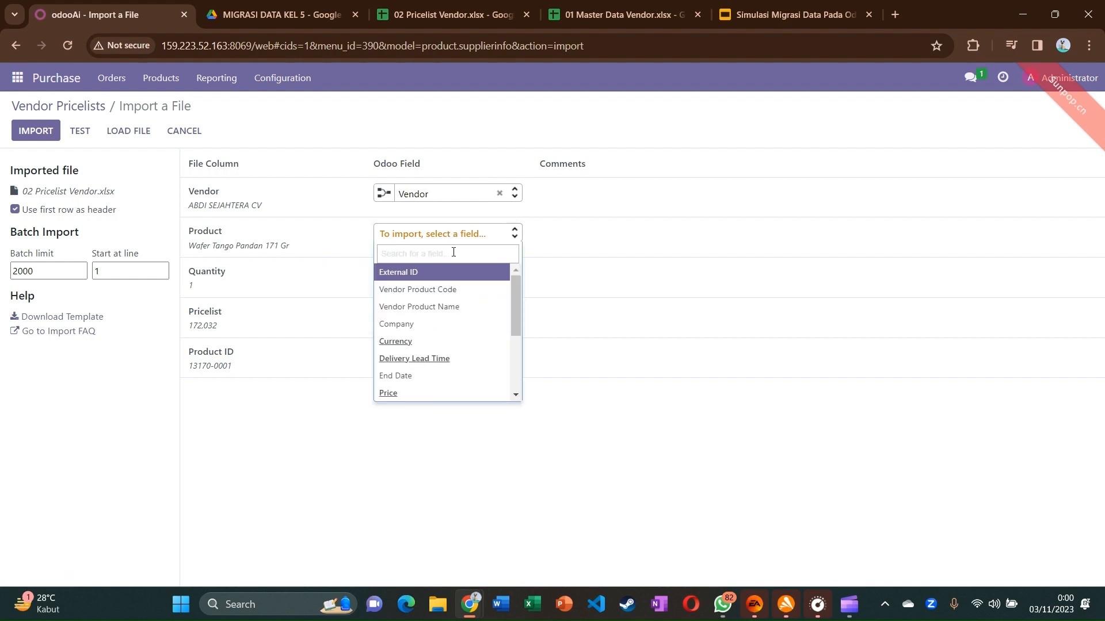
text(prod)
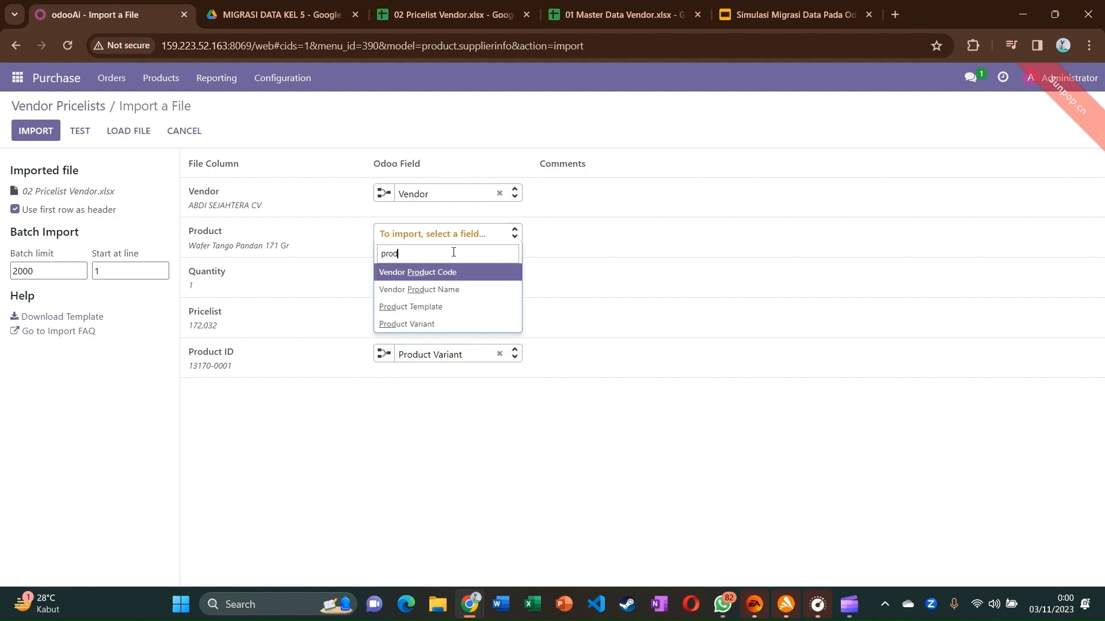
key(BackSpace)
key(BackSpace)
key(BackSpace)
key(BackSpace)
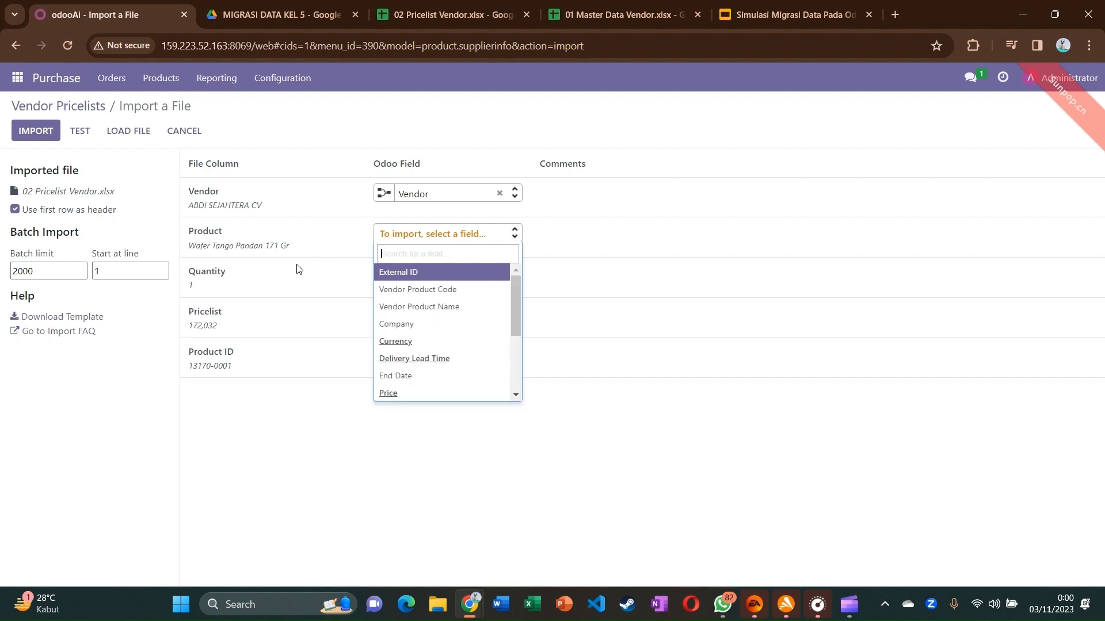
click(304, 301)
Map the Pricelist column to Price, test, and import the 195 pricelist records
click(402, 319)
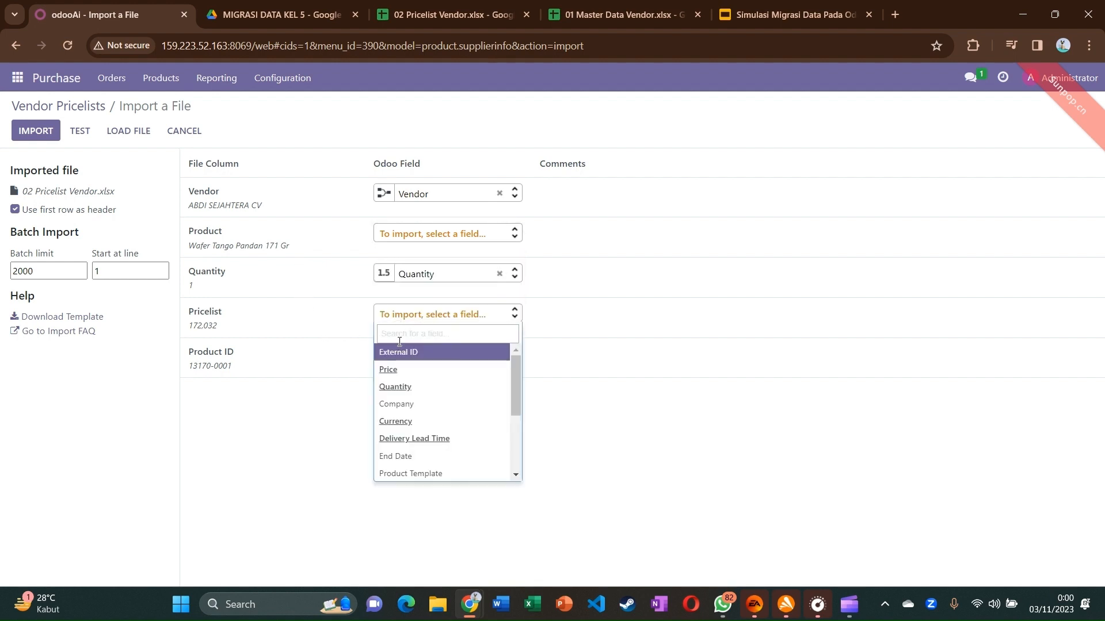
click(397, 370)
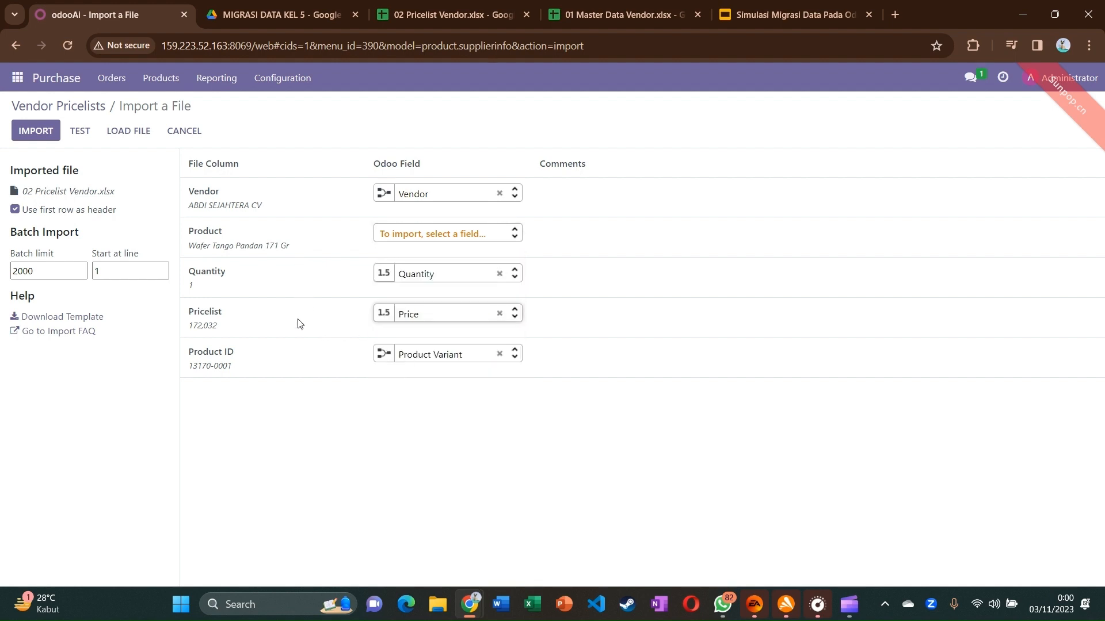
click(81, 130)
click(81, 130)
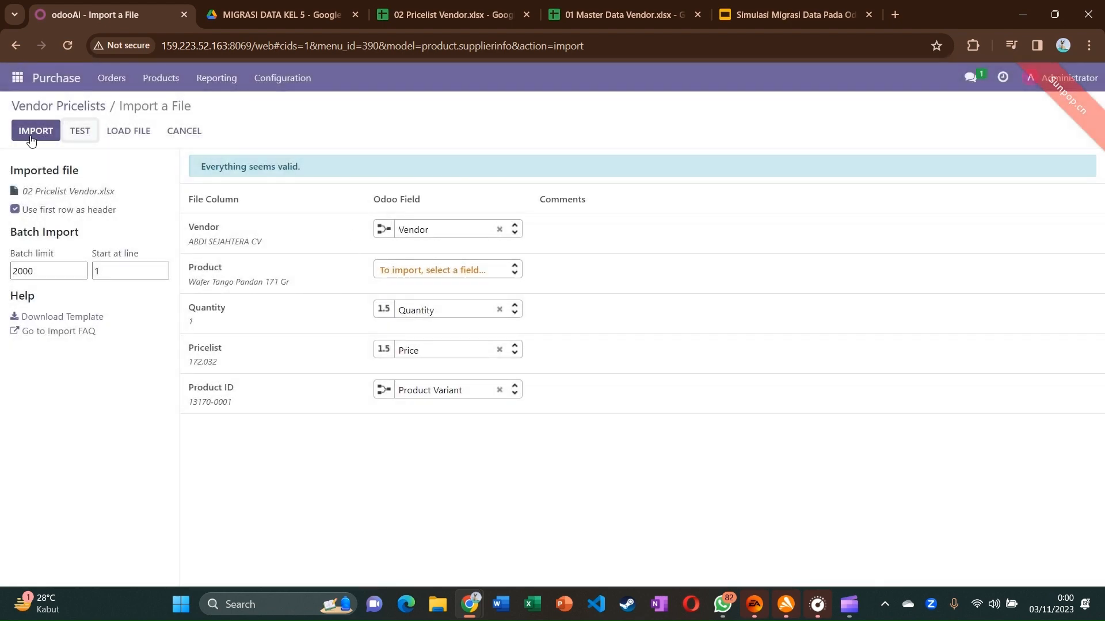
click(31, 140)
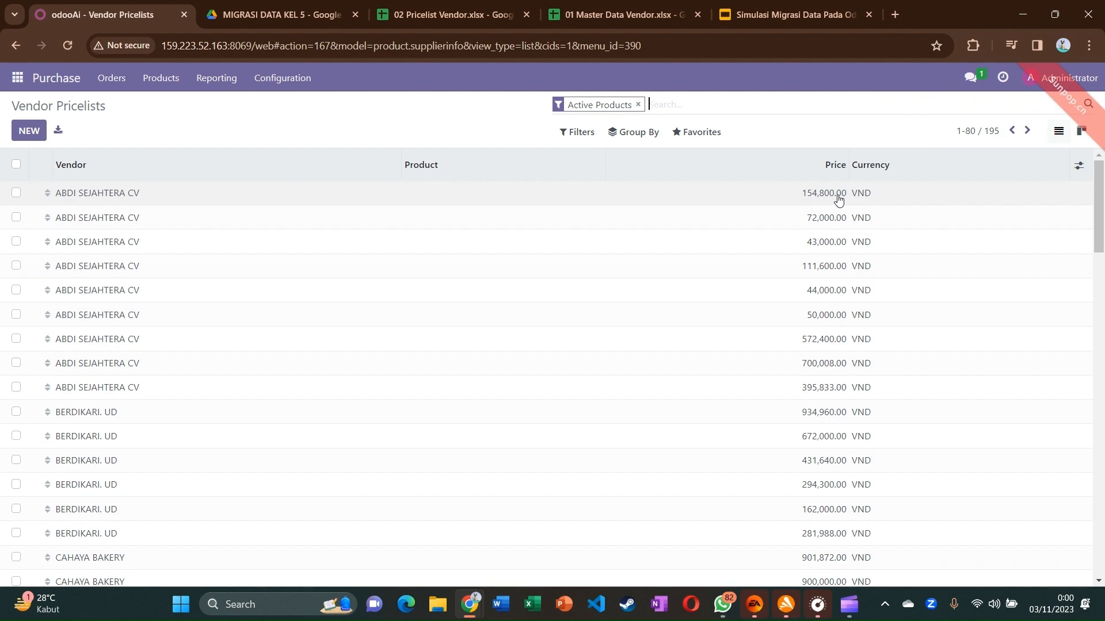
Check the imported pricelist lines, including the first ABDI SEJAHTERA CV record
scroll(786, 302, down, 2)
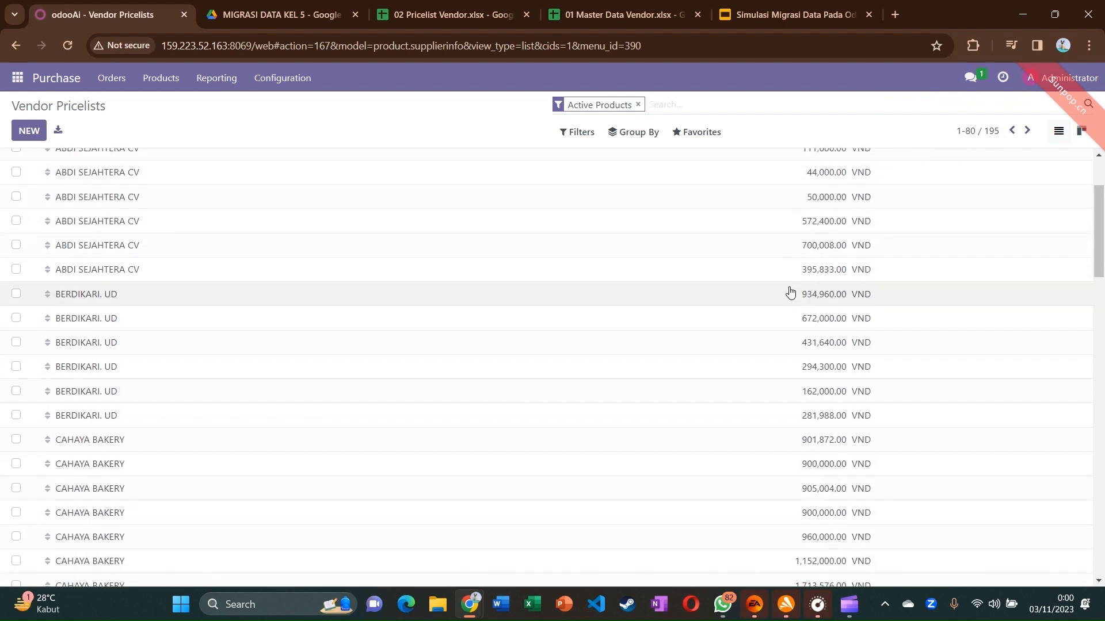
scroll(791, 293, down, 8)
scroll(789, 291, up, 10)
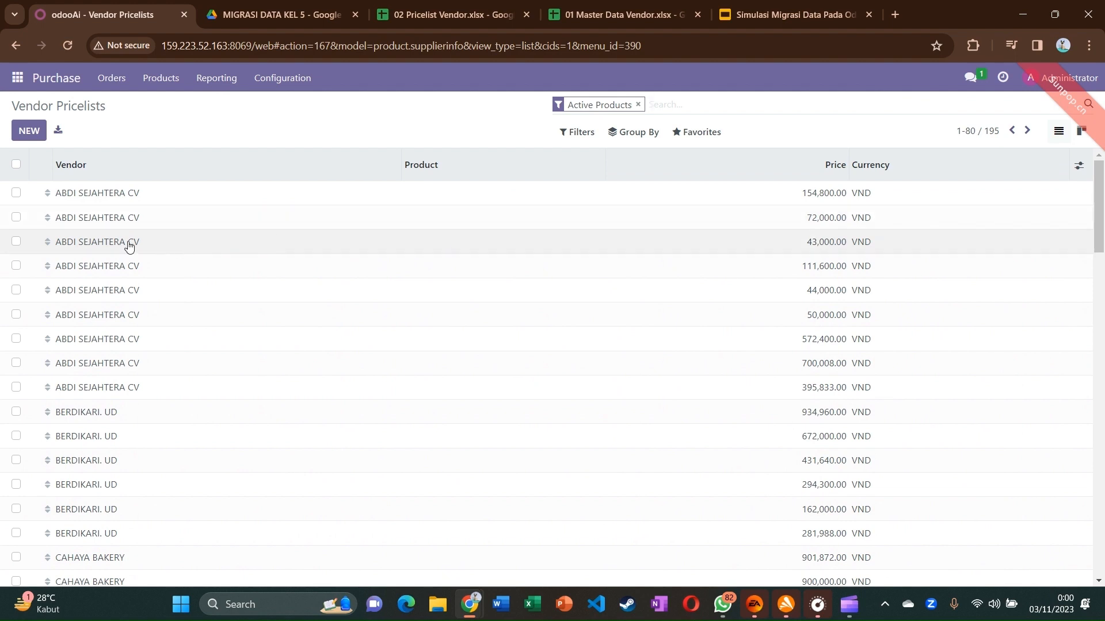
click(95, 197)
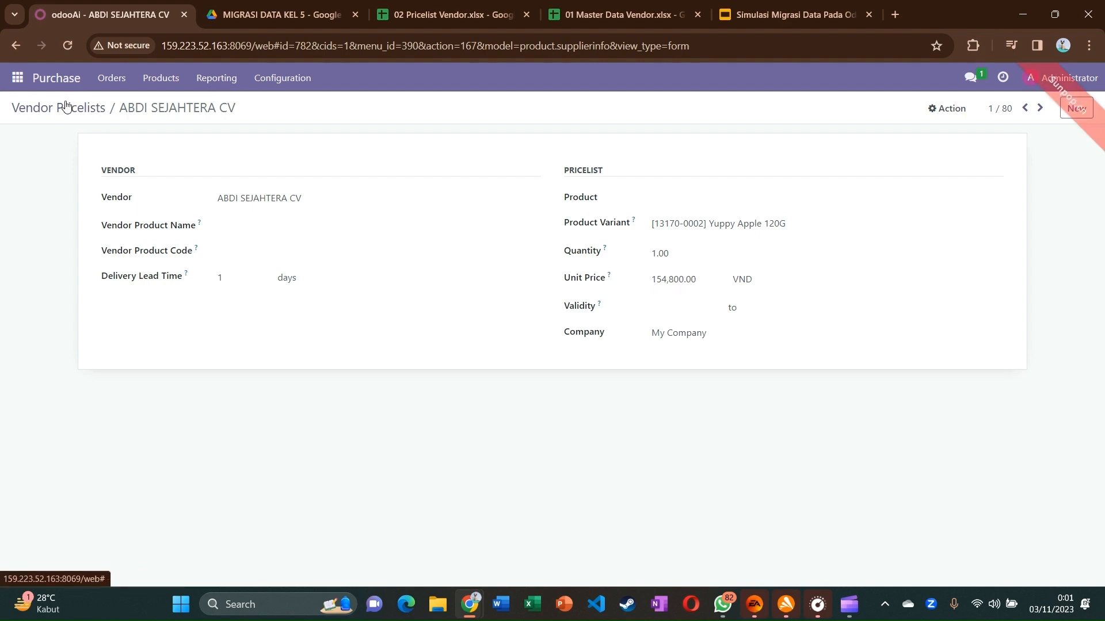
click(67, 106)
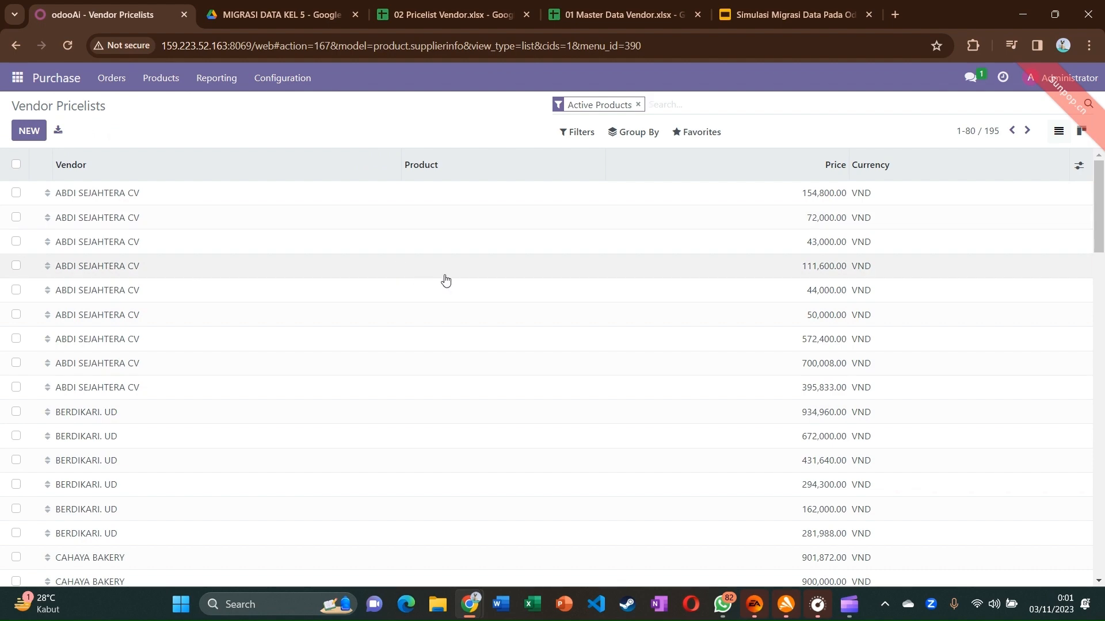
scroll(491, 298, down, 15)
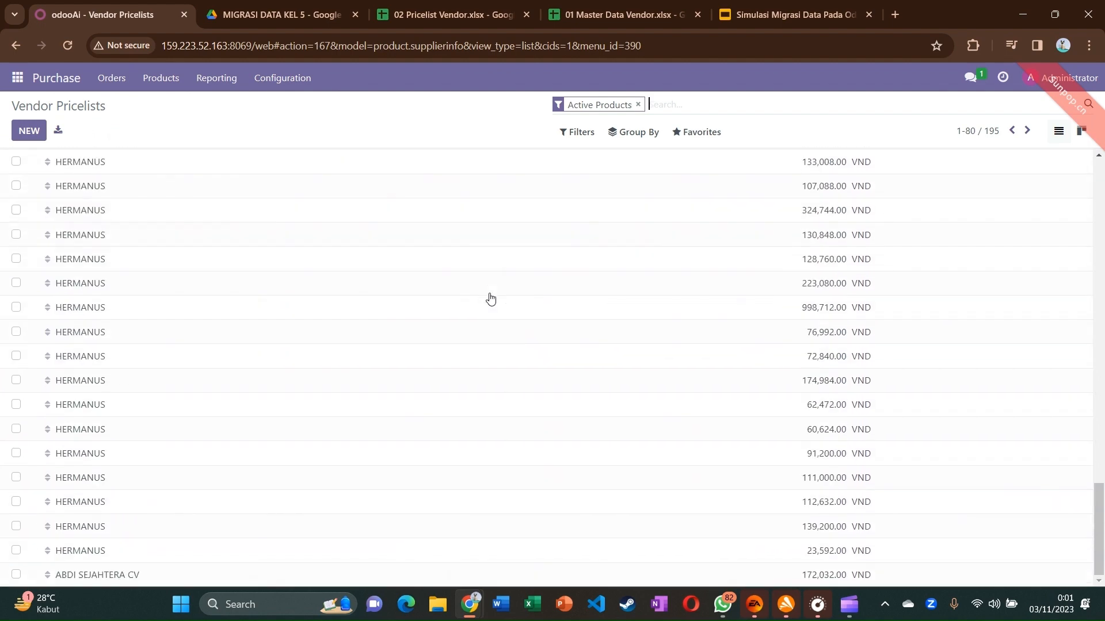
scroll(489, 298, up, 15)
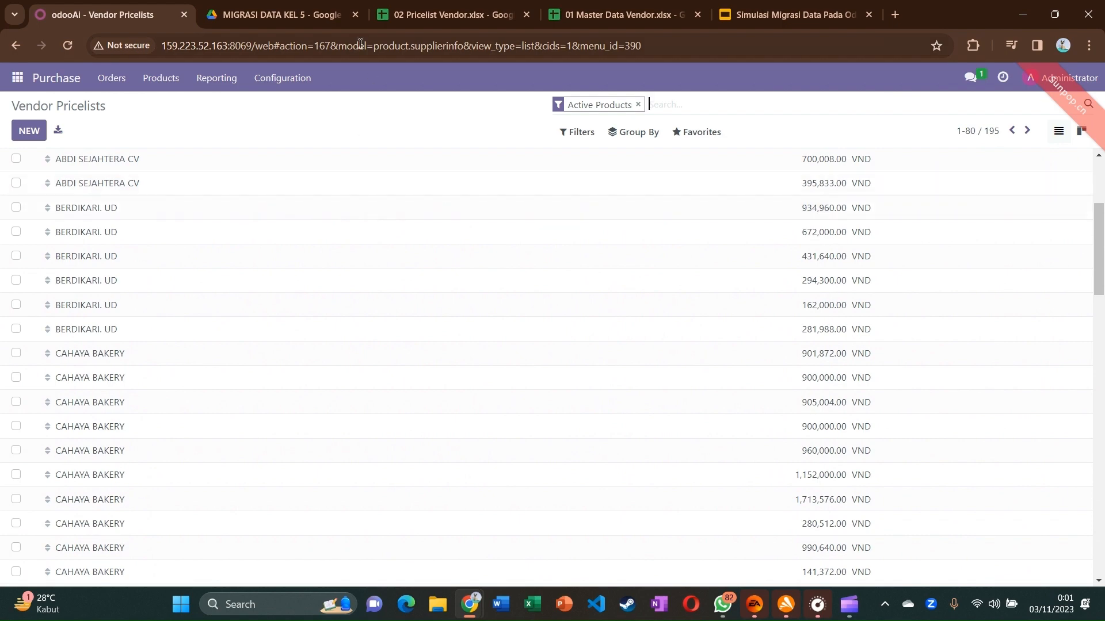
click(424, 22)
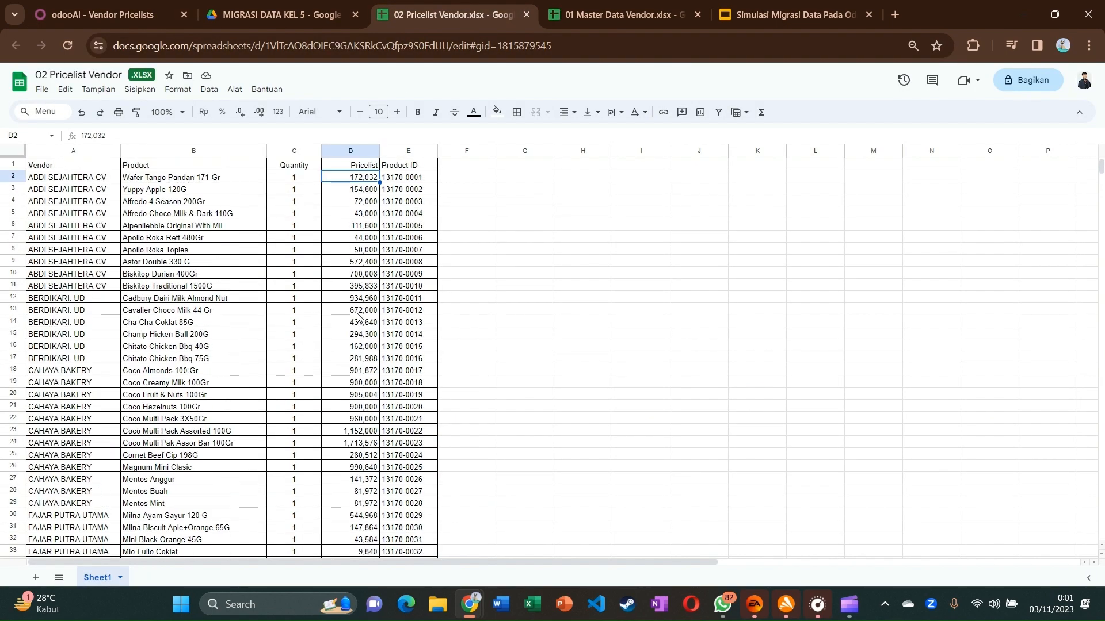
Select 03 Import PO.xlsx in the Drive folder and close the 02 Pricelist Vendor tab
click(280, 18)
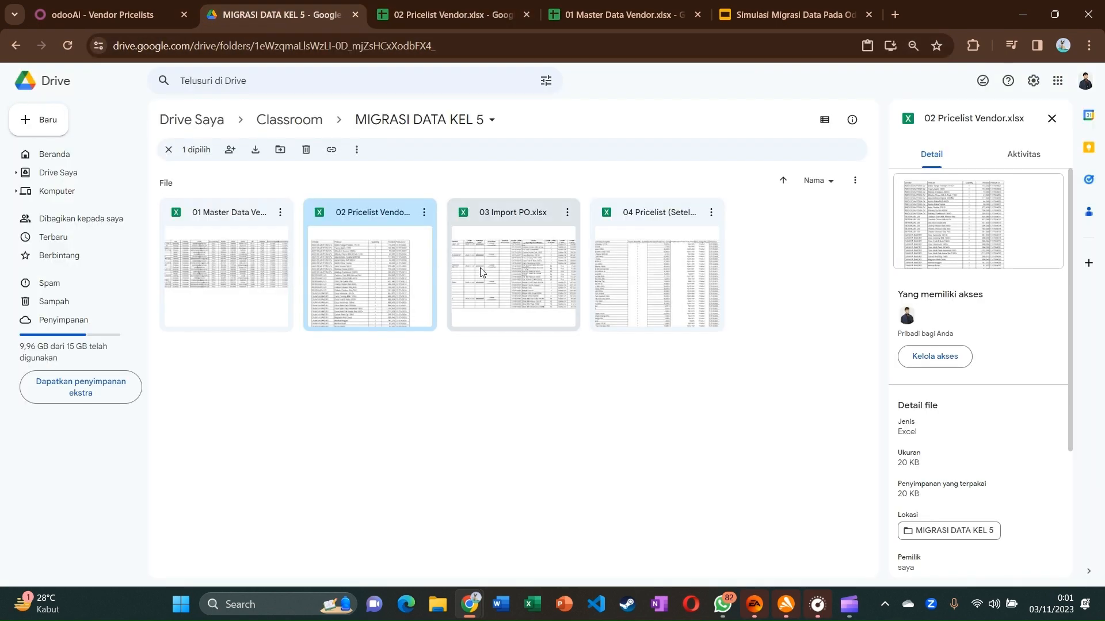
click(490, 273)
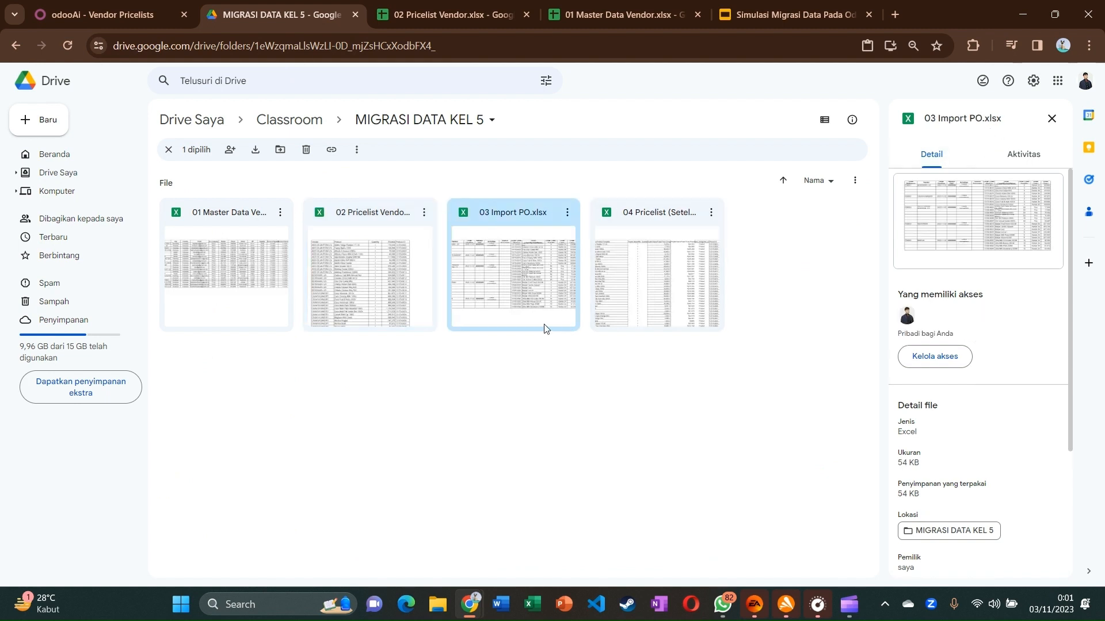
click(525, 15)
Open 03 Import PO.xlsx and review its vendor, date and order-line column headers
double_click(485, 243)
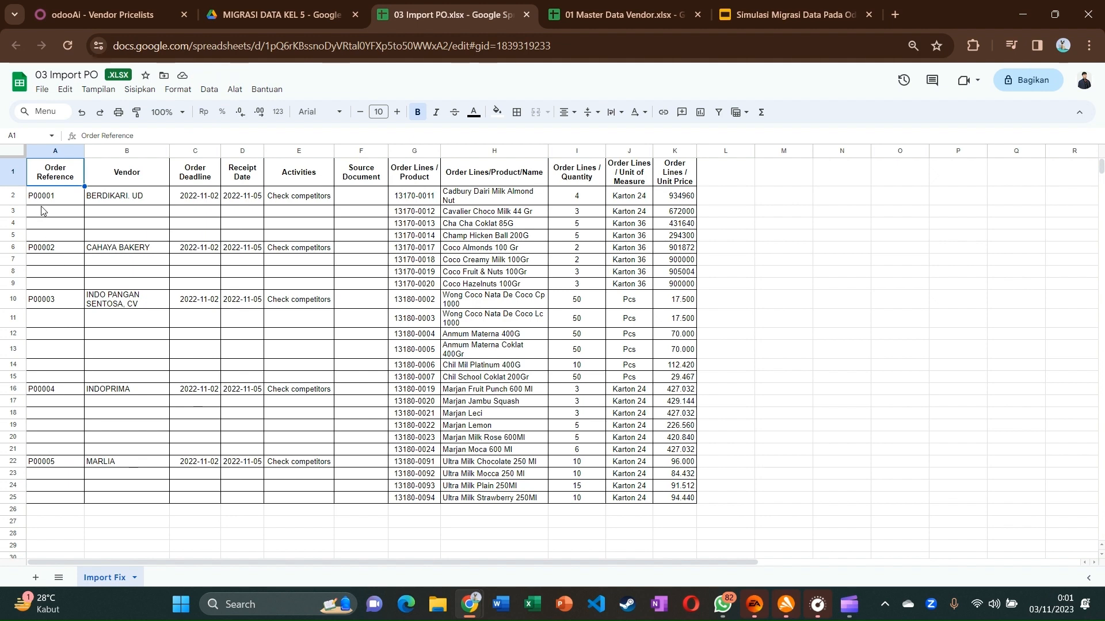
click(126, 197)
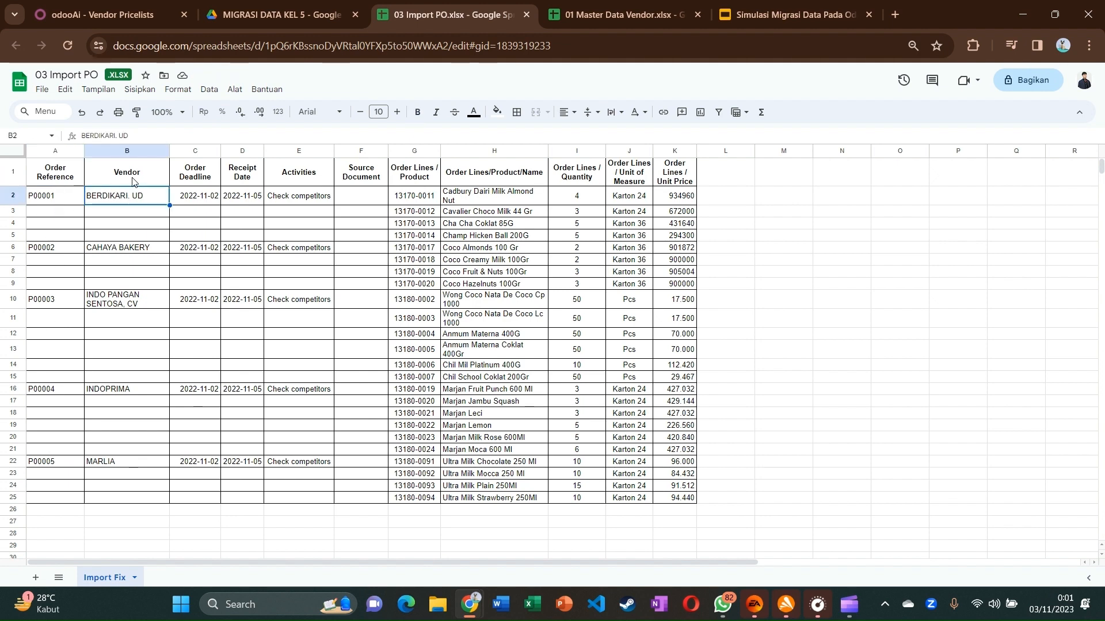
click(134, 181)
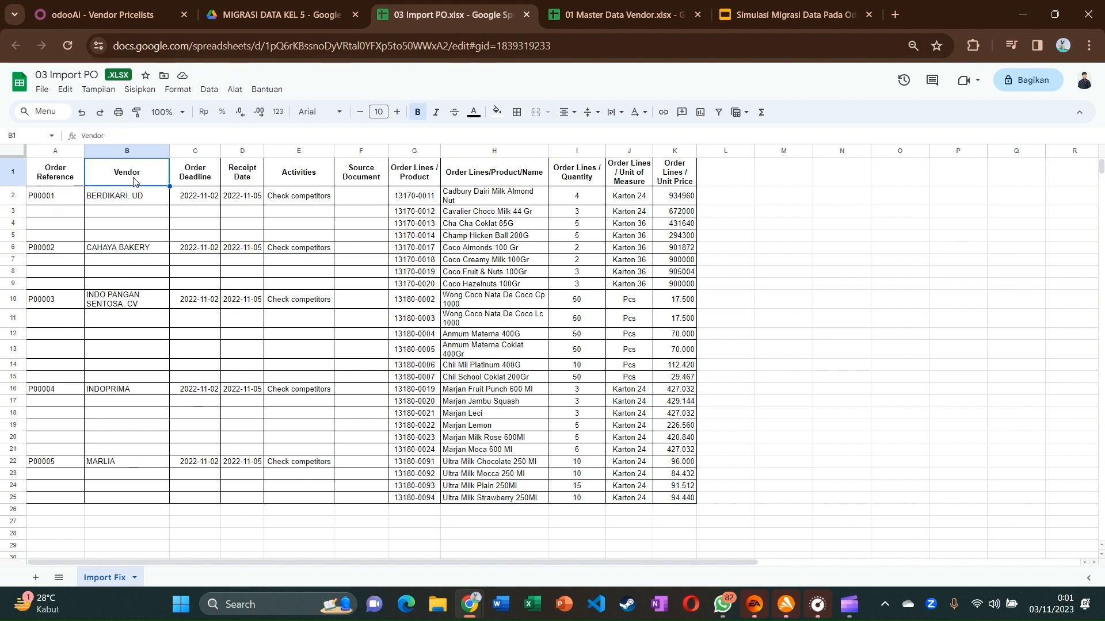
click(207, 185)
click(254, 179)
click(290, 180)
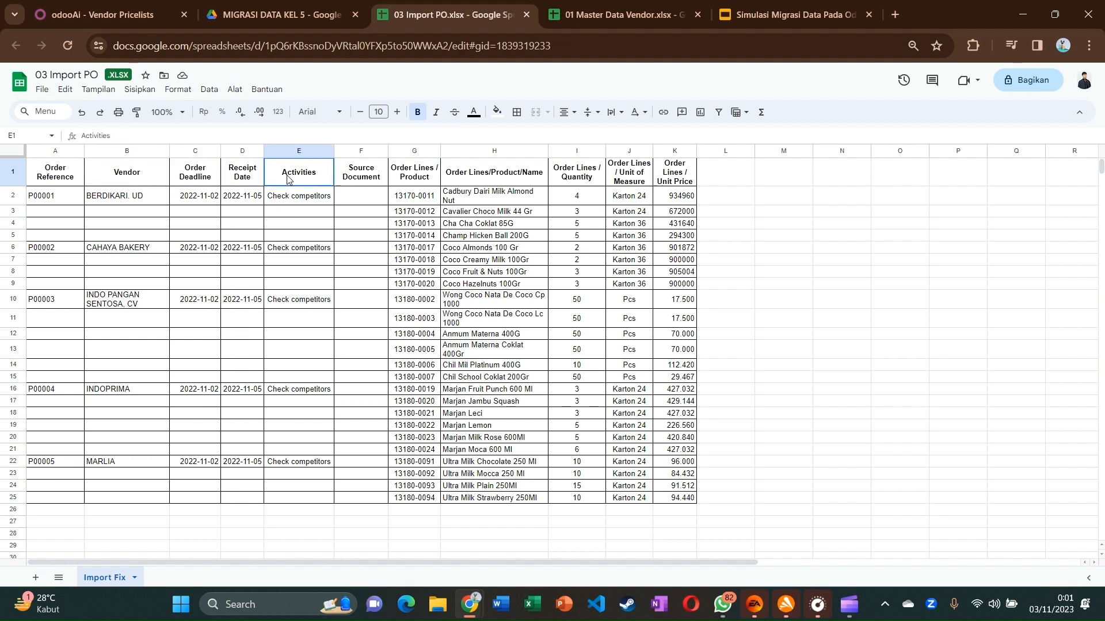
click(350, 180)
click(394, 180)
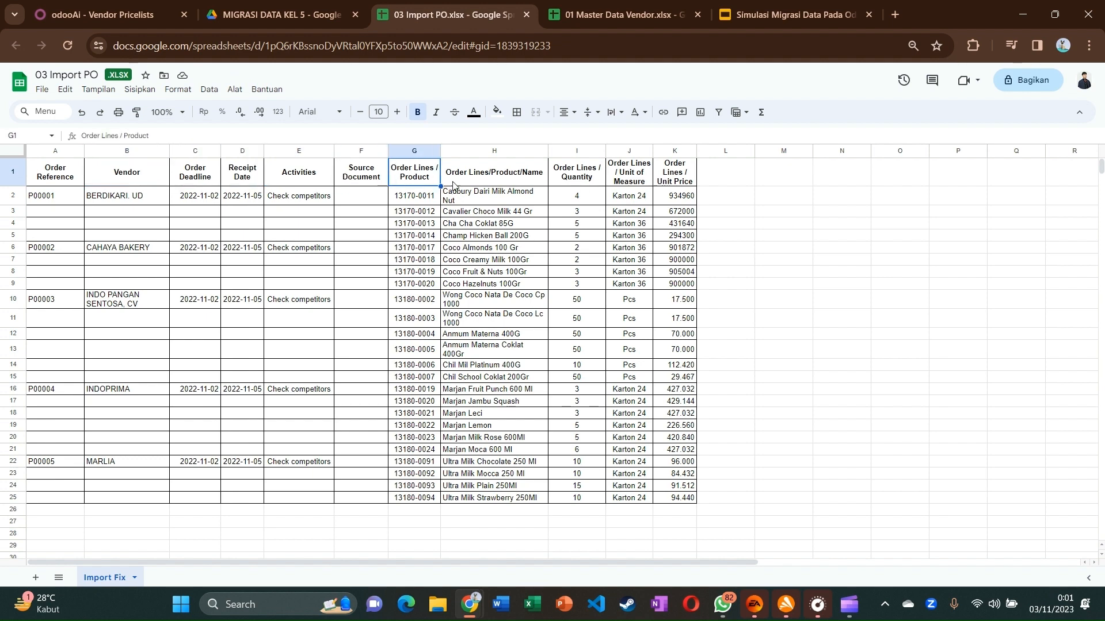
click(477, 174)
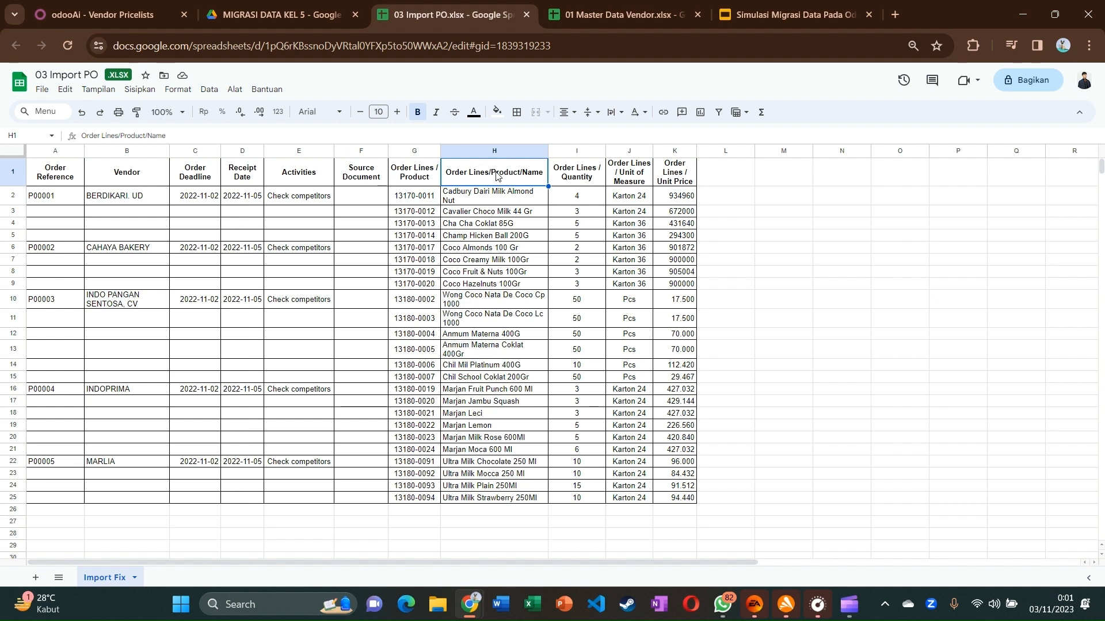
click(578, 182)
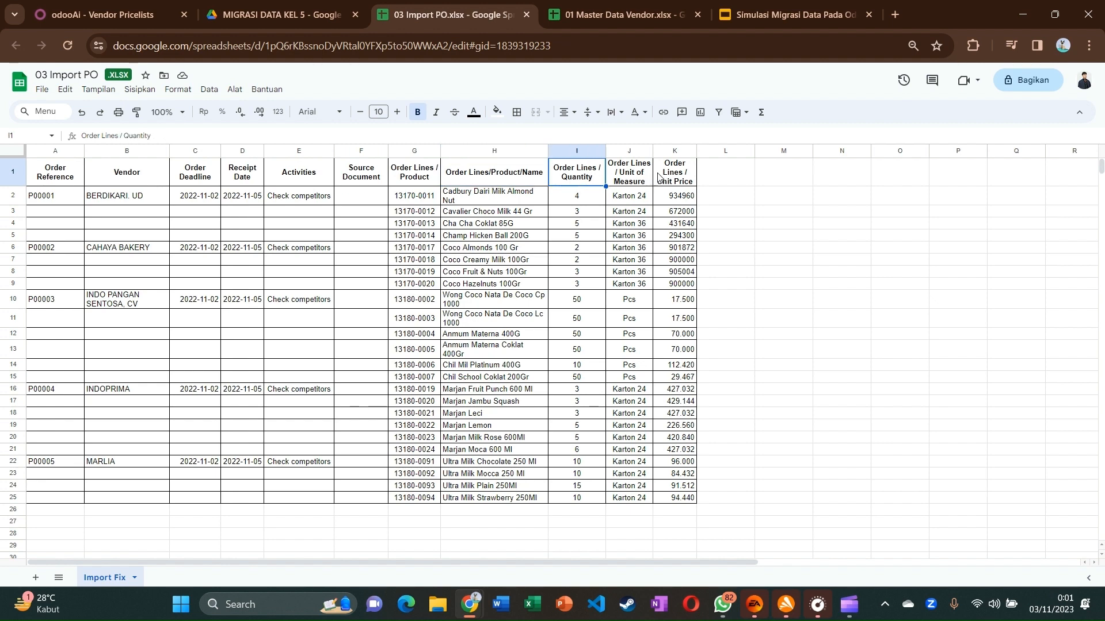
click(630, 180)
click(663, 182)
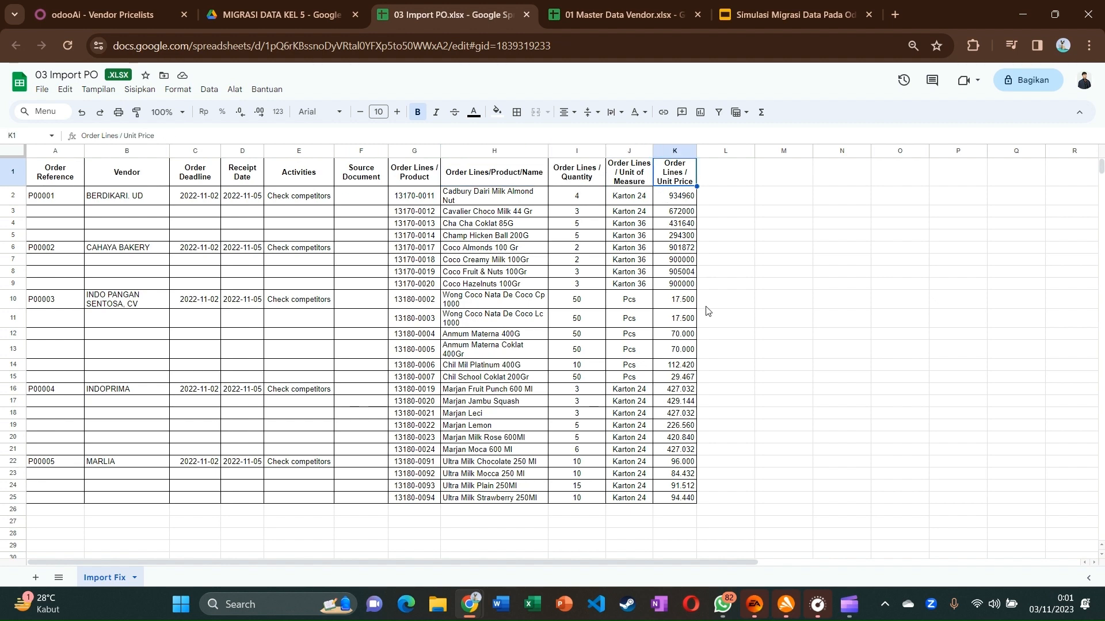
Review the order references P00002, P00003, P00004 and P00005
click(49, 252)
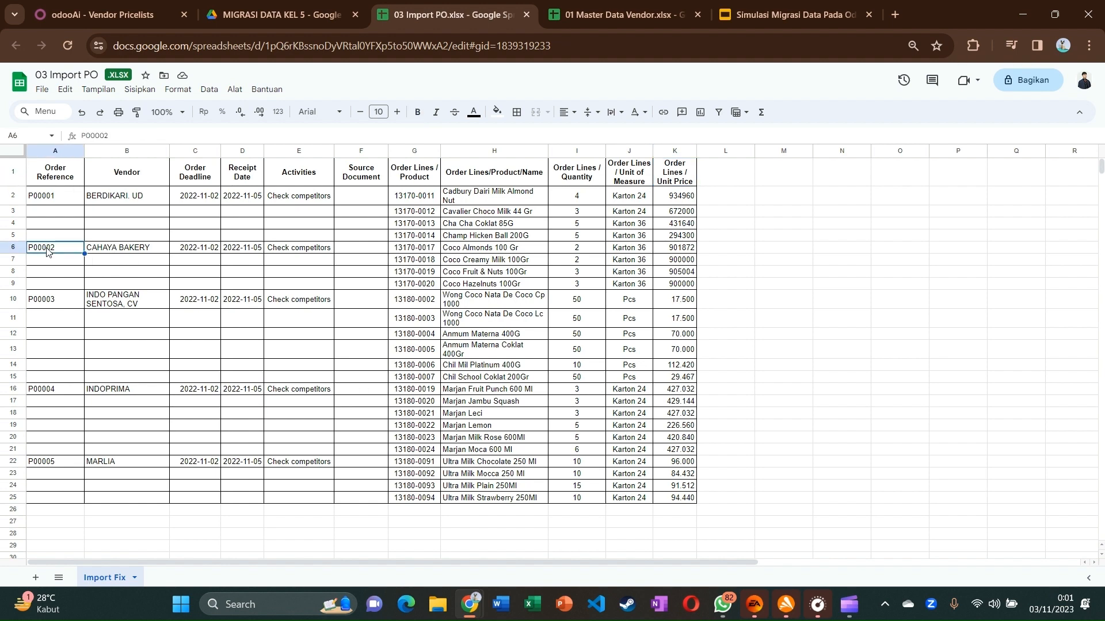
click(46, 300)
click(42, 390)
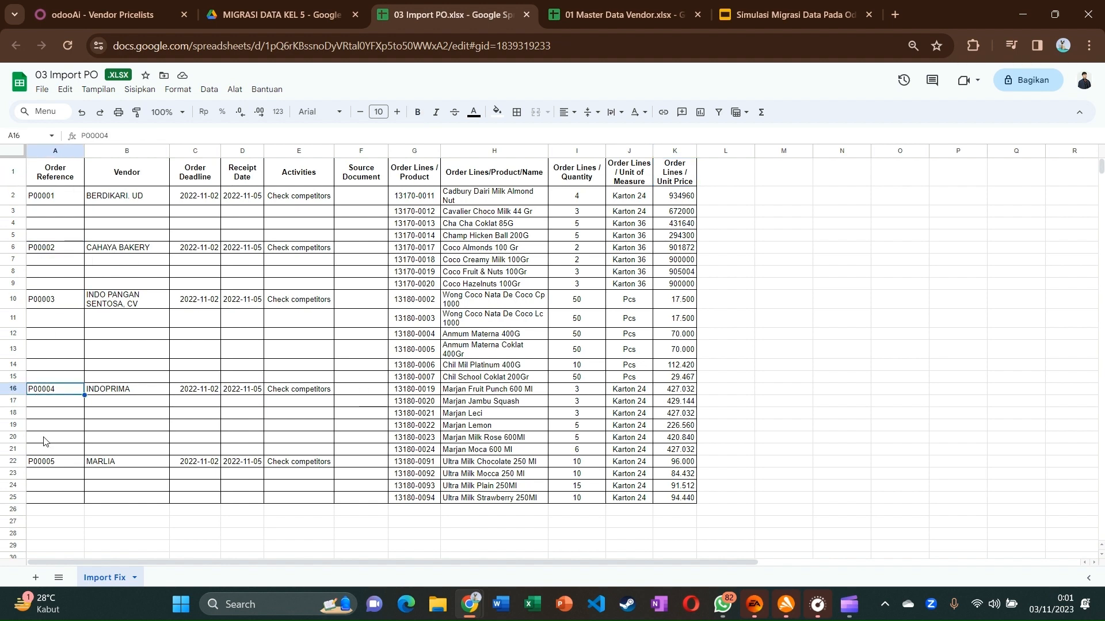
click(45, 461)
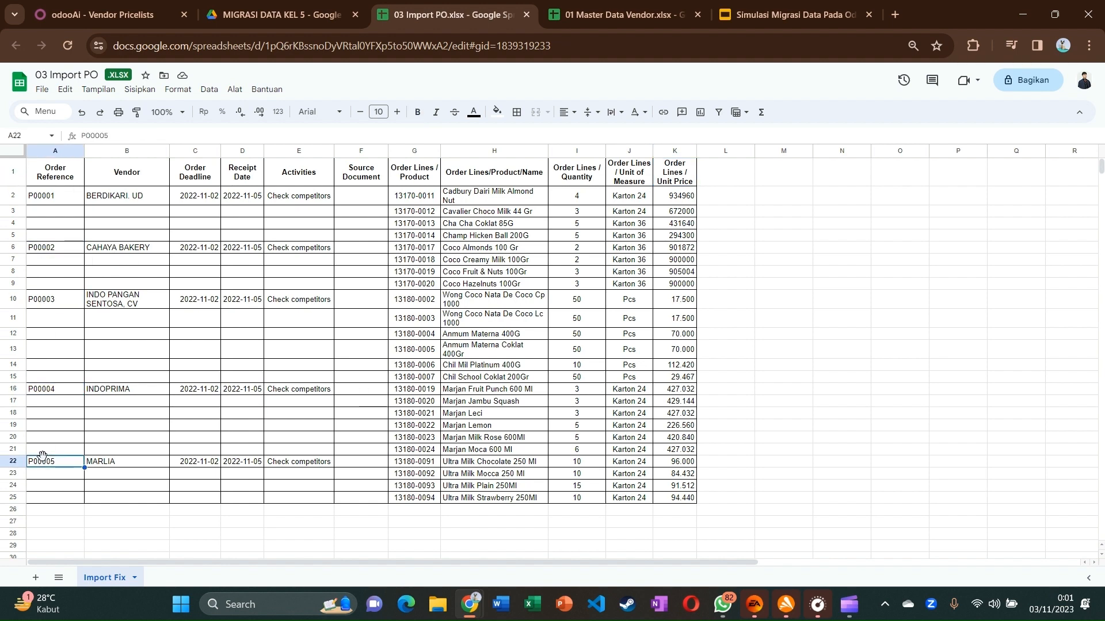
click(89, 11)
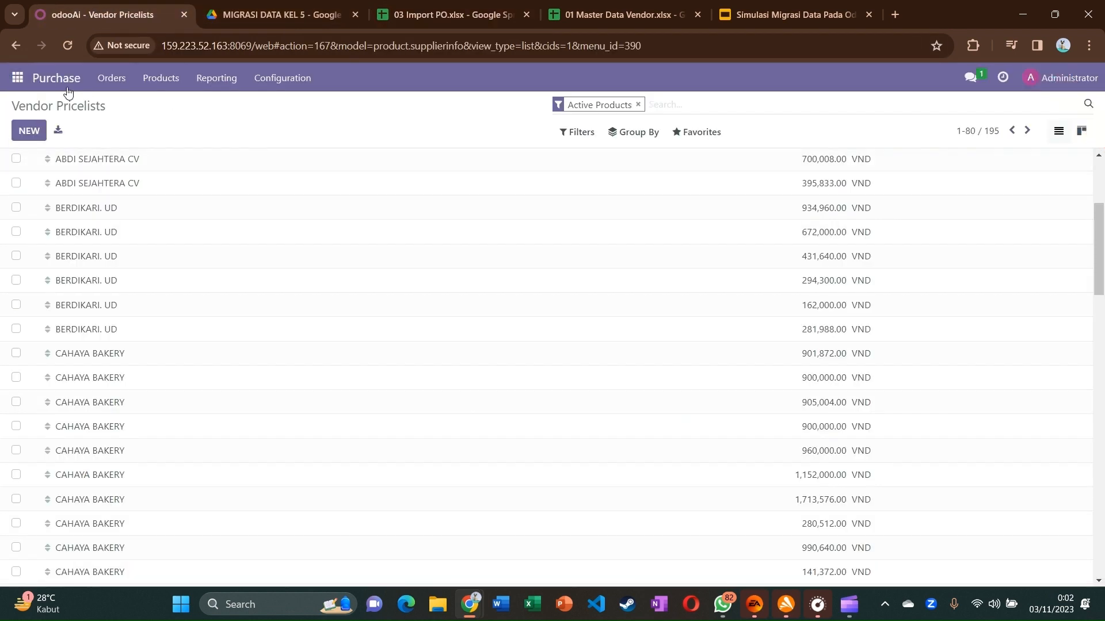
Load 03 Import PO.xlsx into the Purchase Requests for Quotation import screen
click(40, 73)
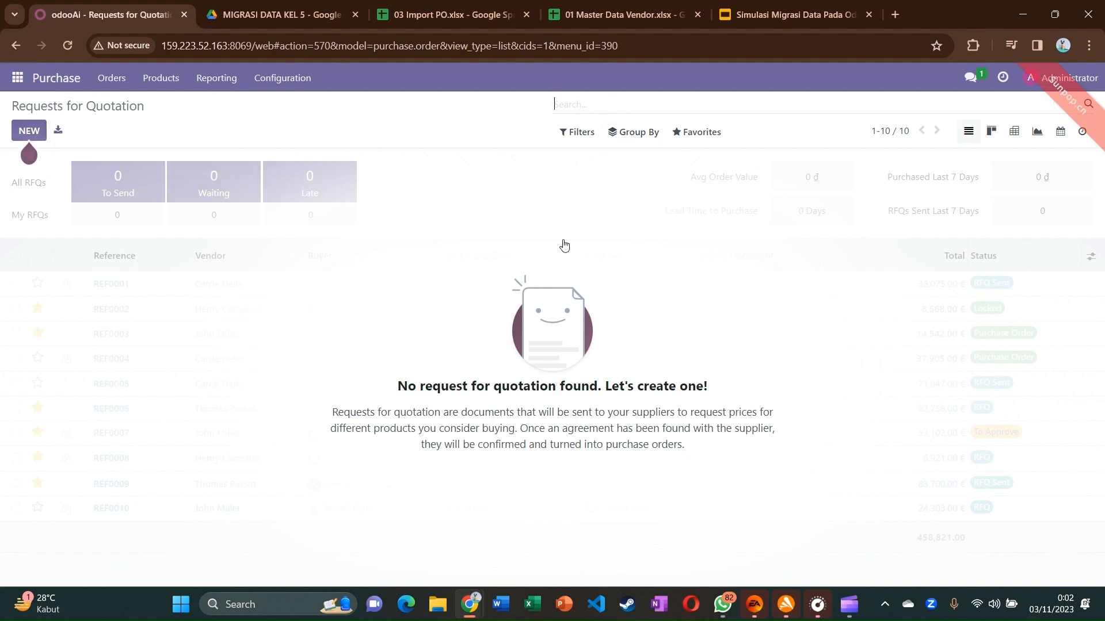
click(707, 135)
click(706, 183)
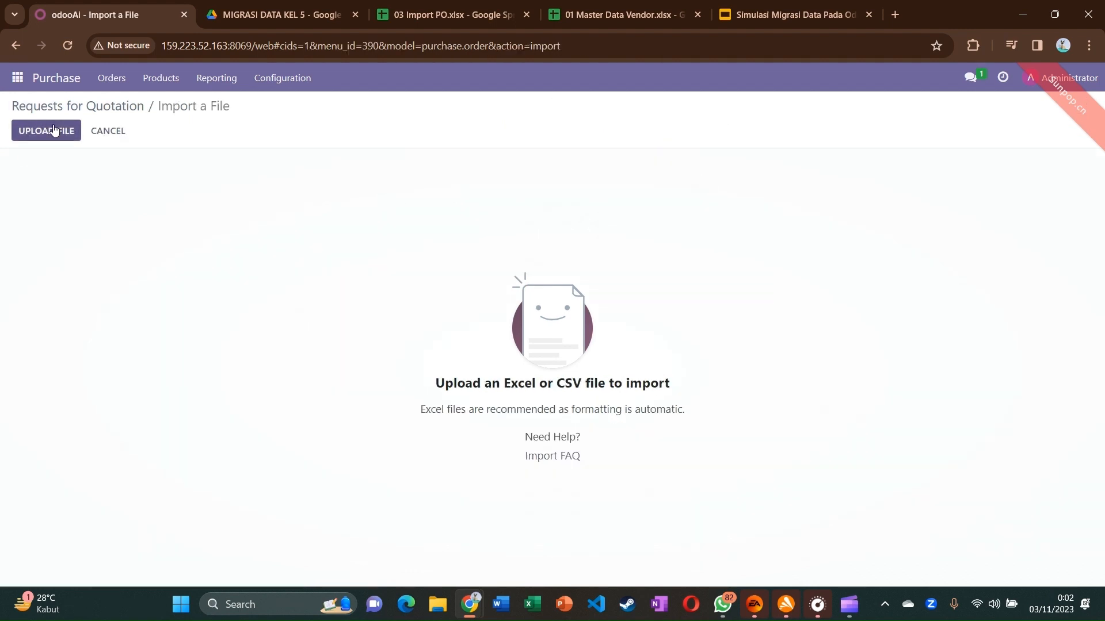
click(54, 131)
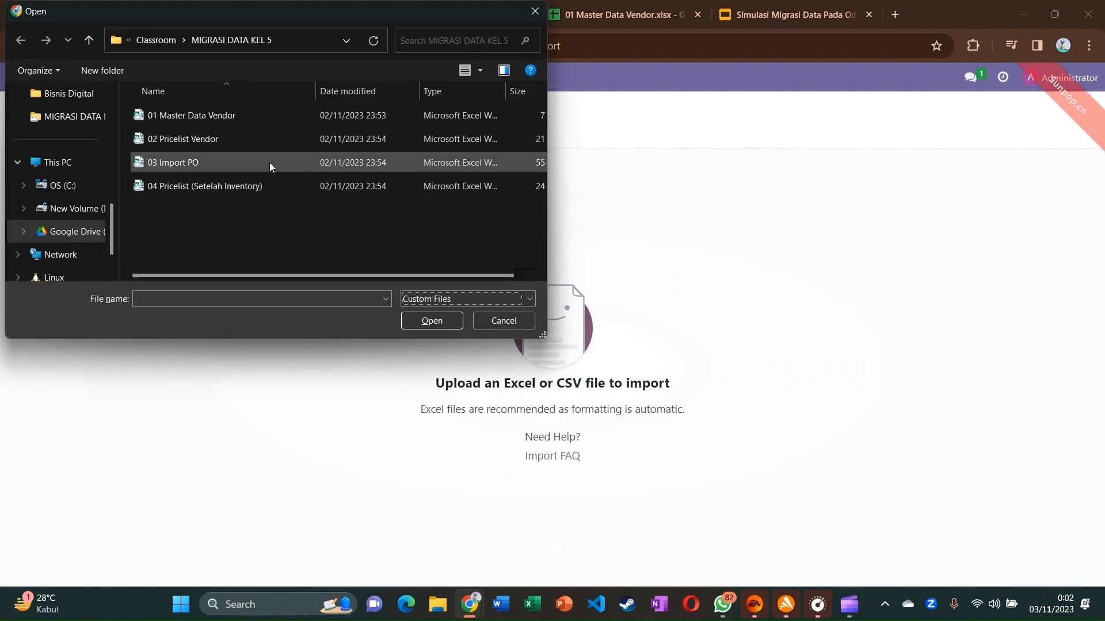
double_click(270, 163)
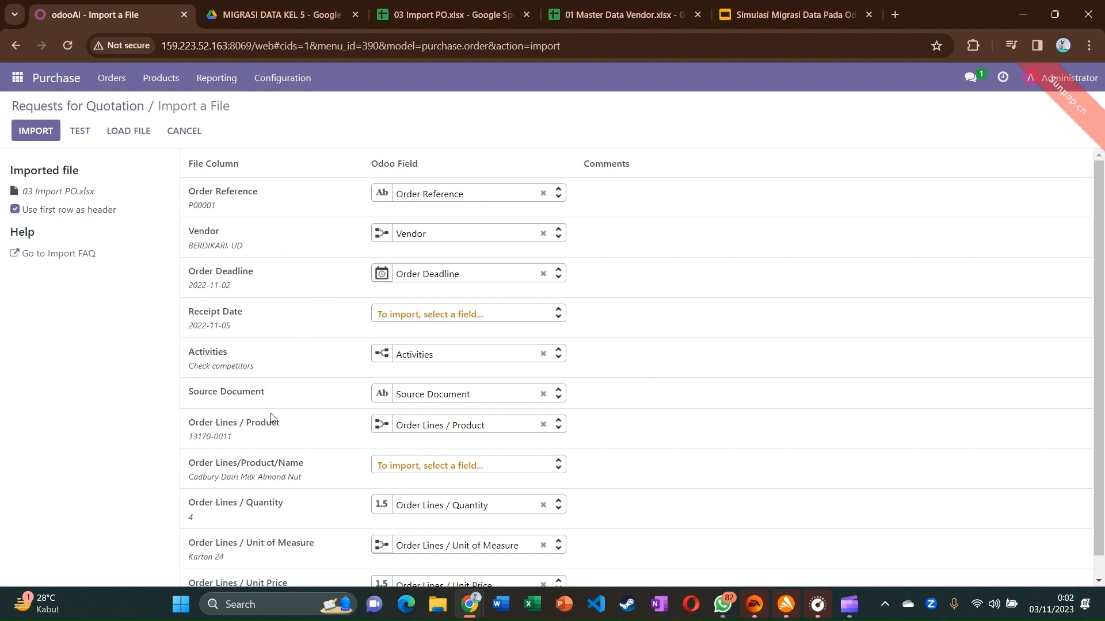
Test the import, stop importing Activities, and try mapping Receipt Date to Activities / Due Date
scroll(271, 417, down, 1)
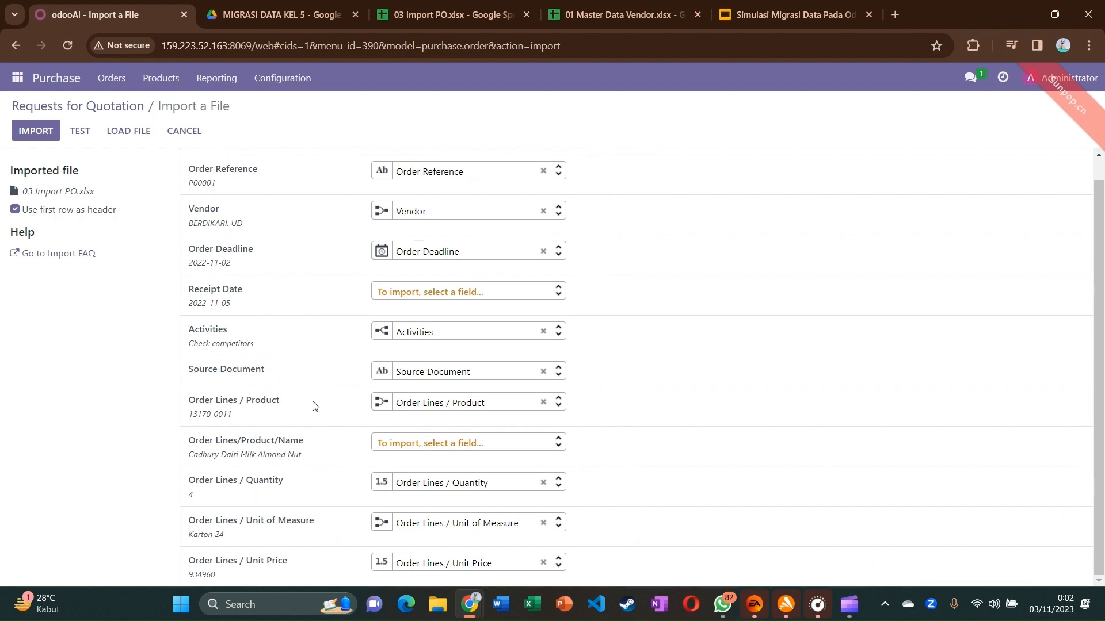
scroll(285, 365, up, 1)
click(80, 130)
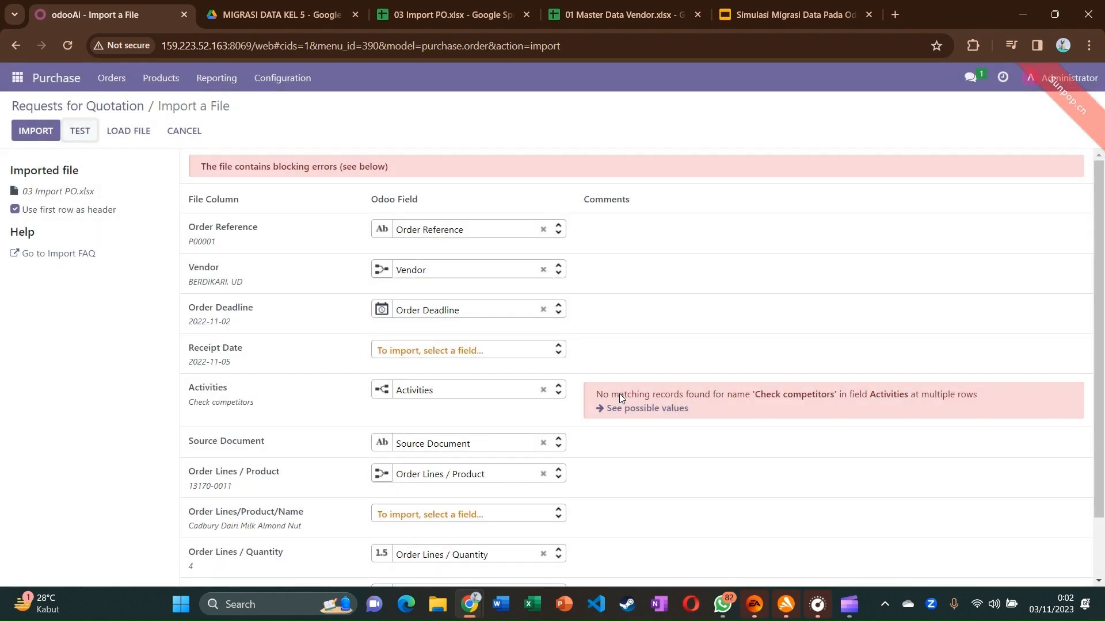
click(543, 391)
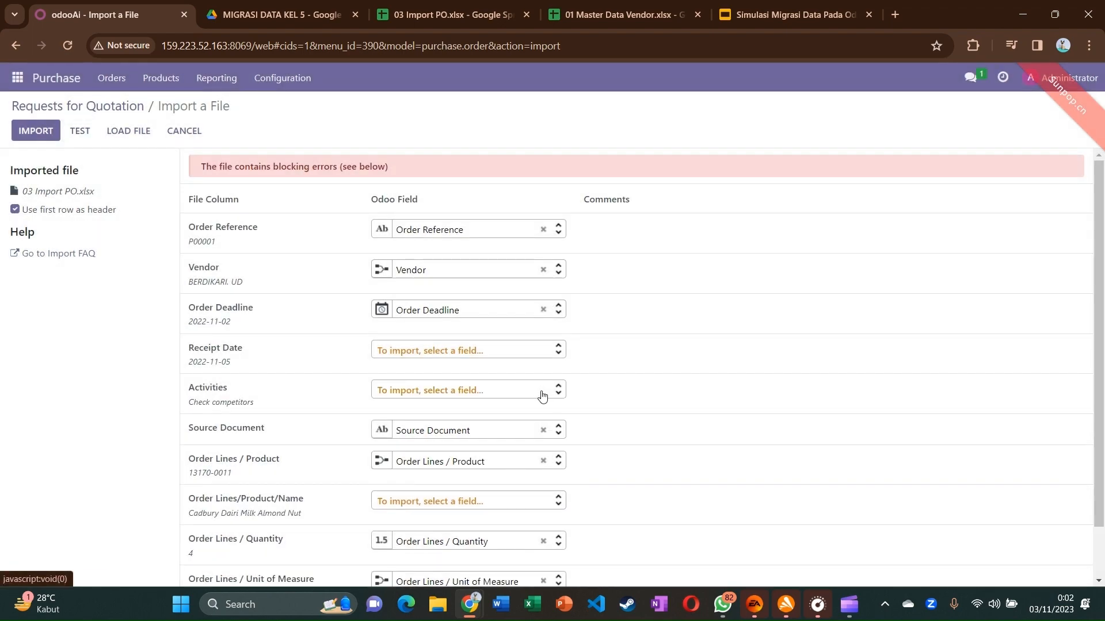
click(548, 350)
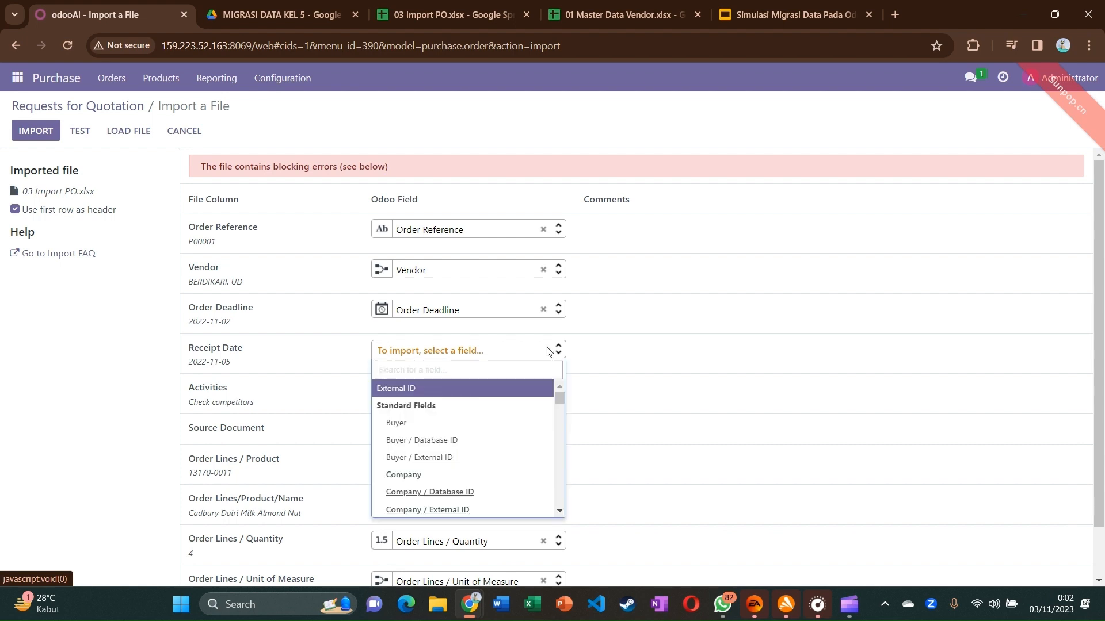
text(date)
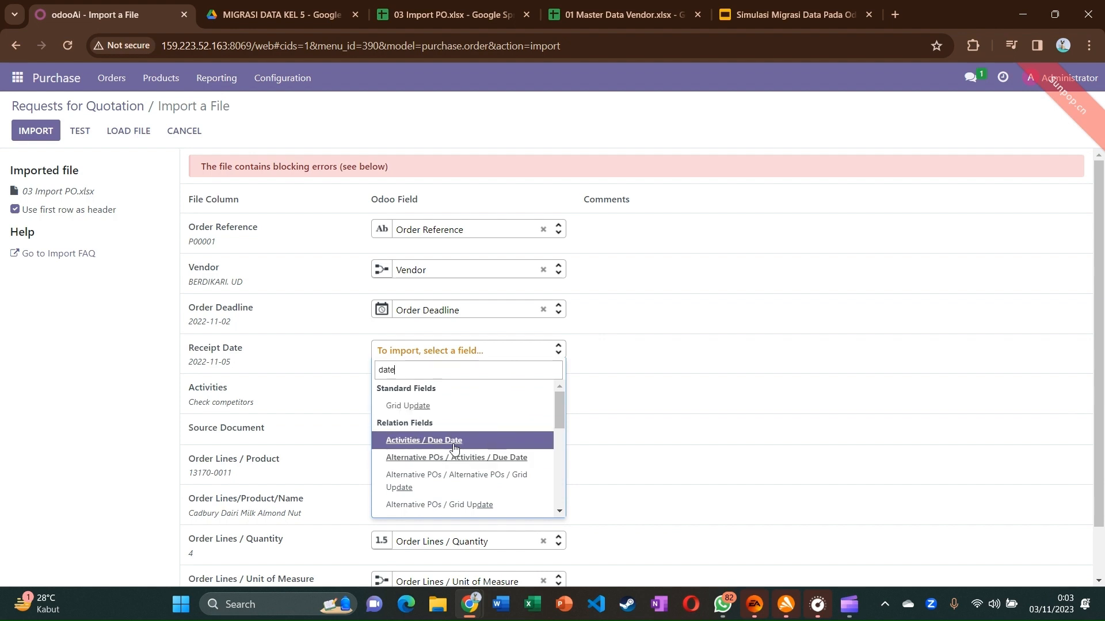
click(454, 446)
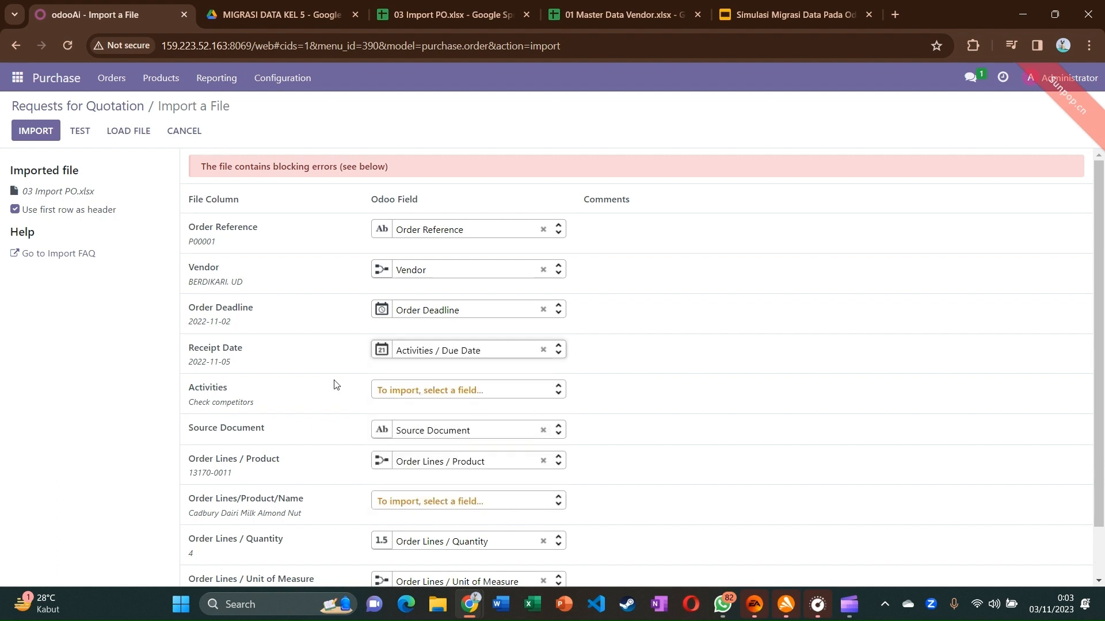
scroll(356, 471, down, 1)
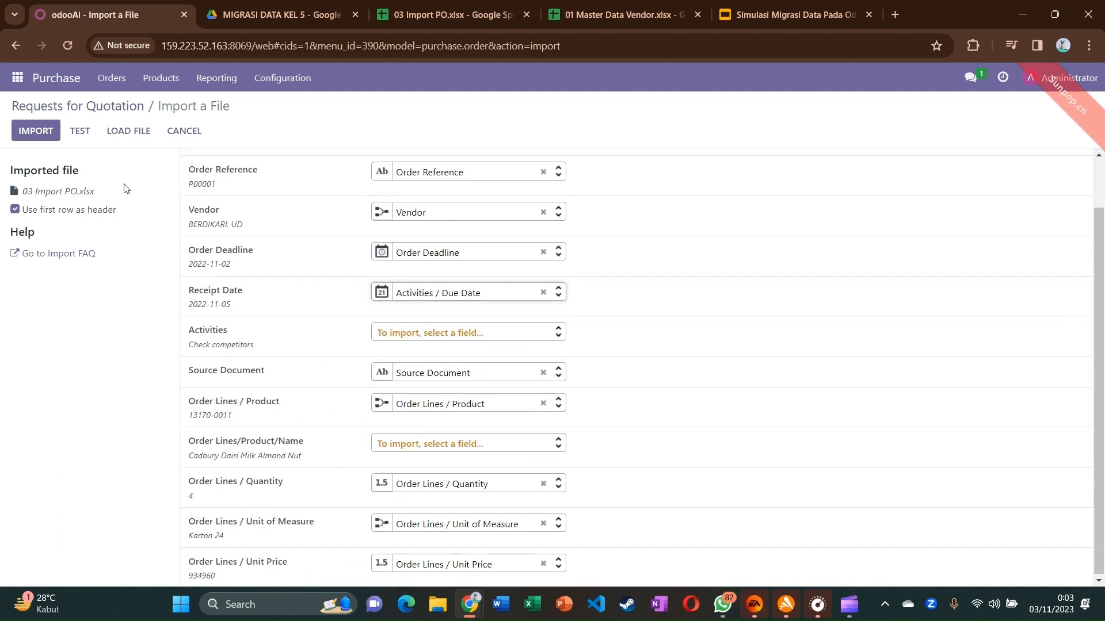
click(80, 131)
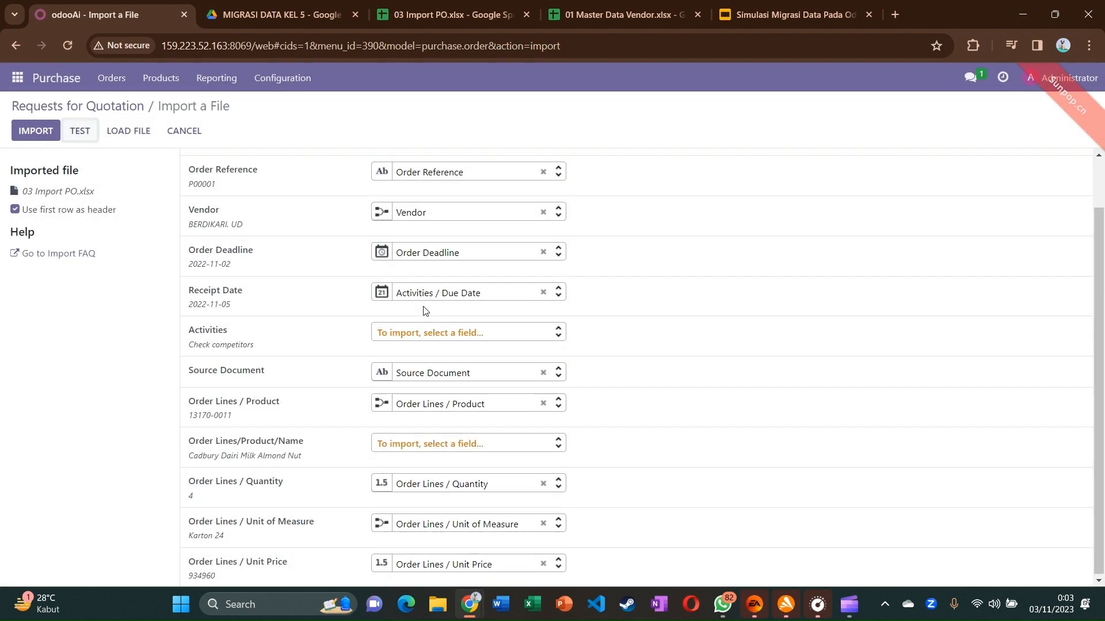
Unmap Receipt Date, re-test, and import the five RFQs P00001–P00005
scroll(425, 311, up, 1)
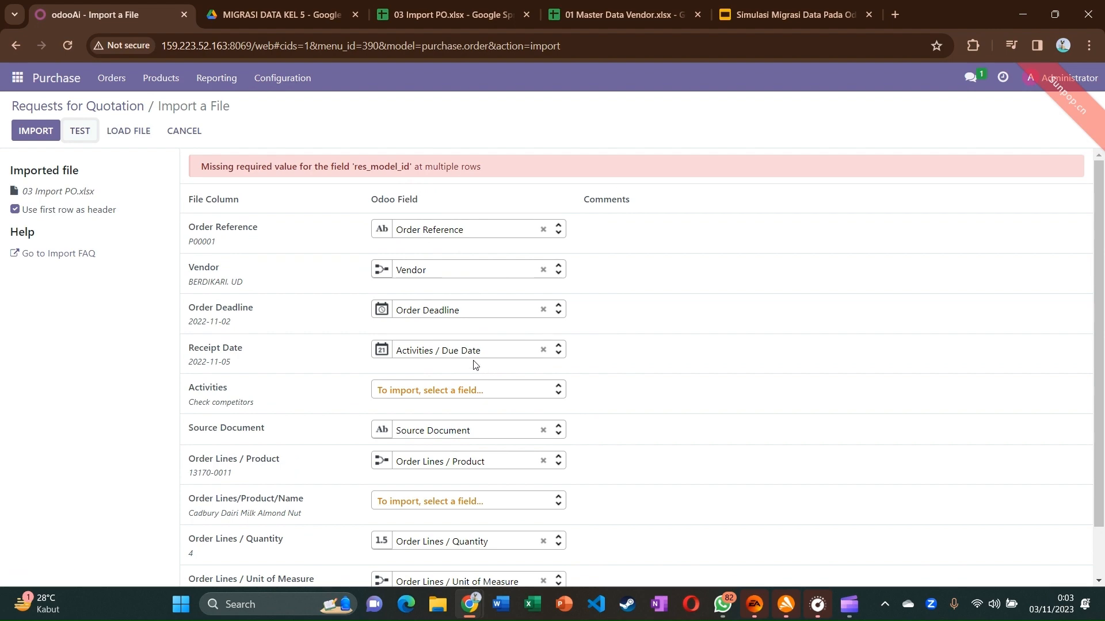
click(542, 350)
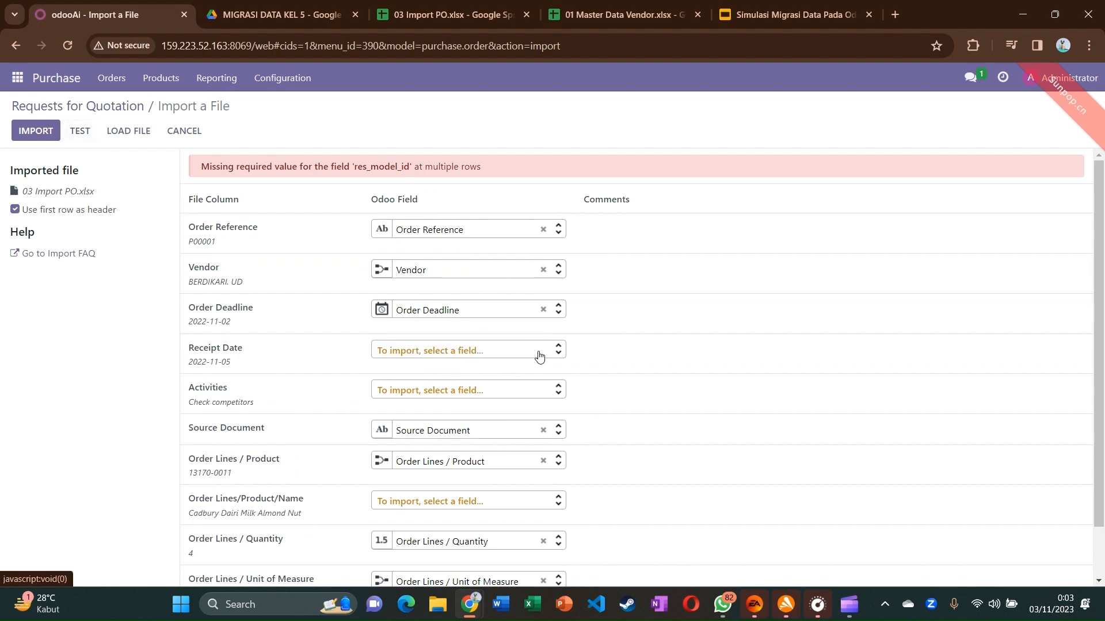
click(80, 131)
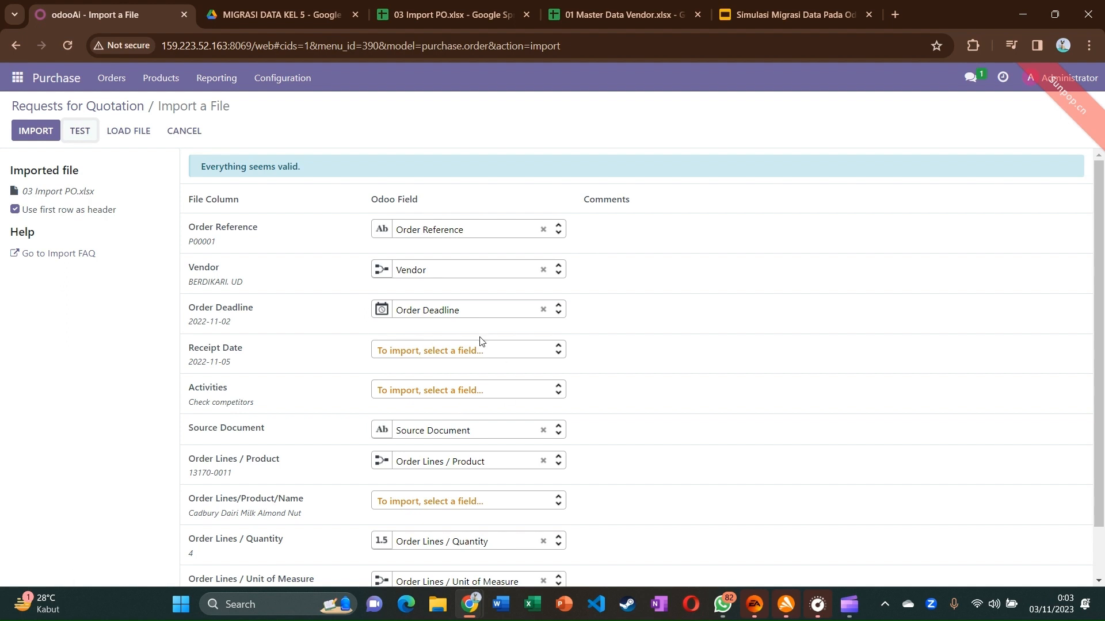
click(34, 138)
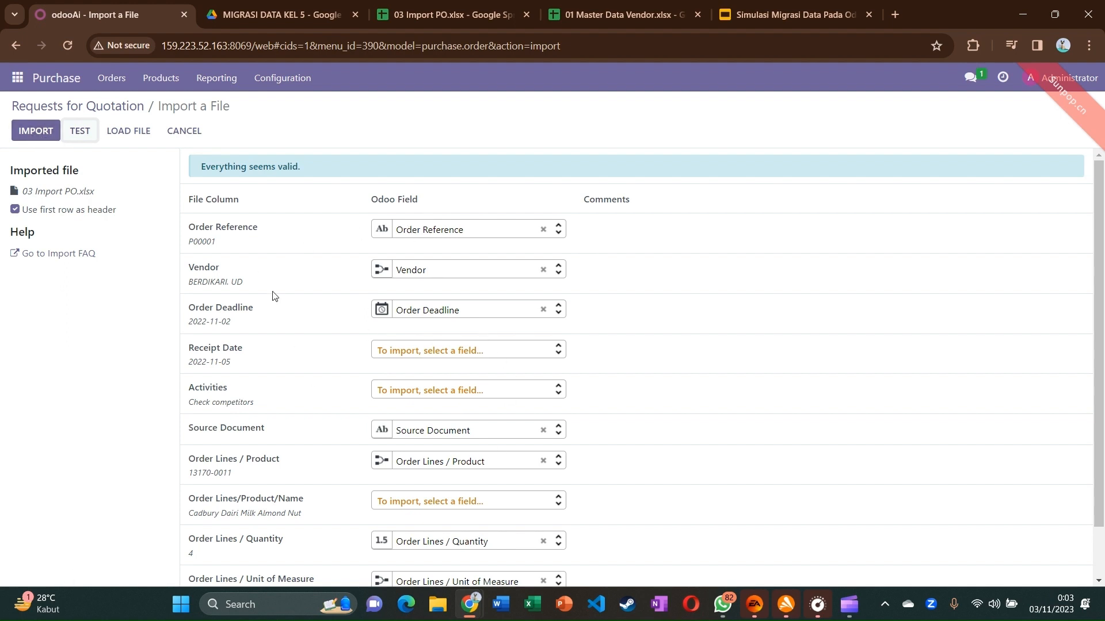
click(17, 133)
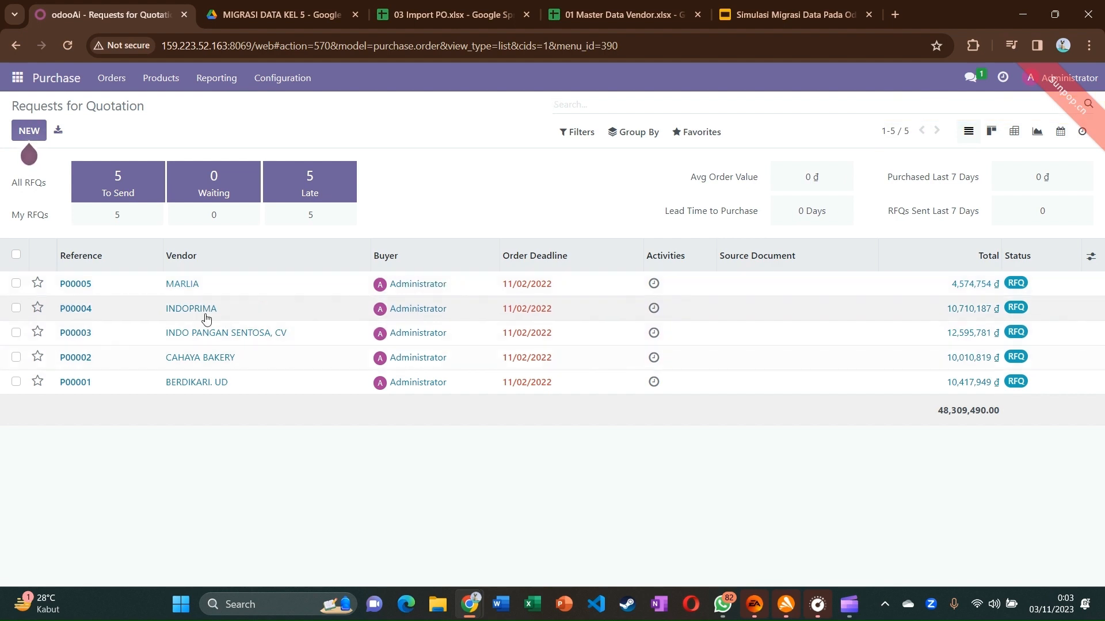
Review RFQ P00003's lines, then open 04 Pricelist (Setelah Inventory) from the MIGRASI DATA KEL 5 Drive folder
click(230, 343)
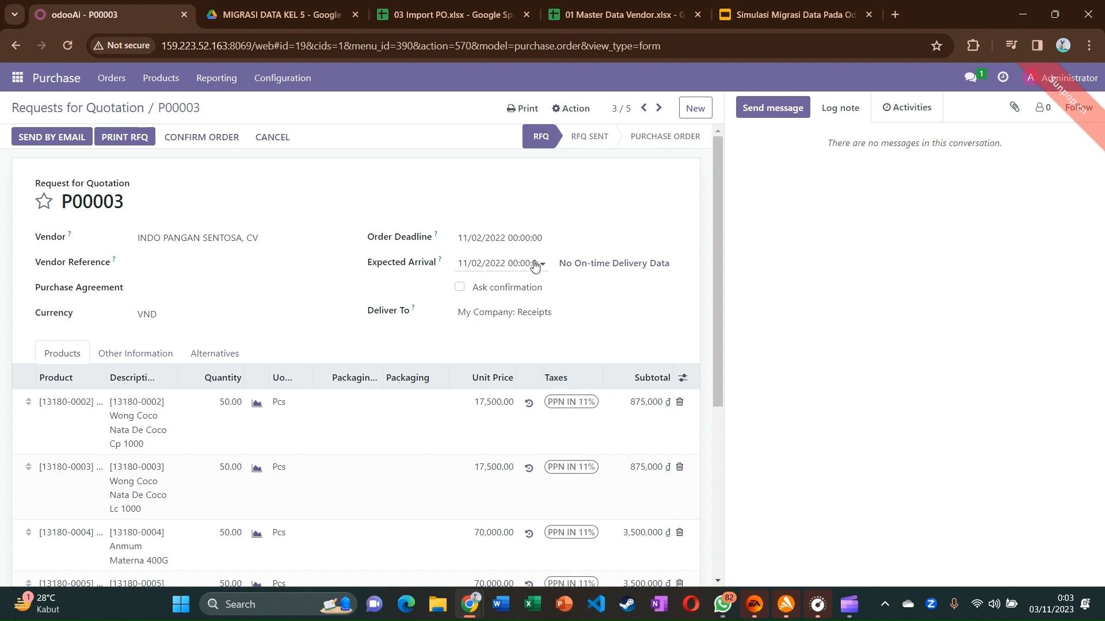
scroll(552, 270, down, 1)
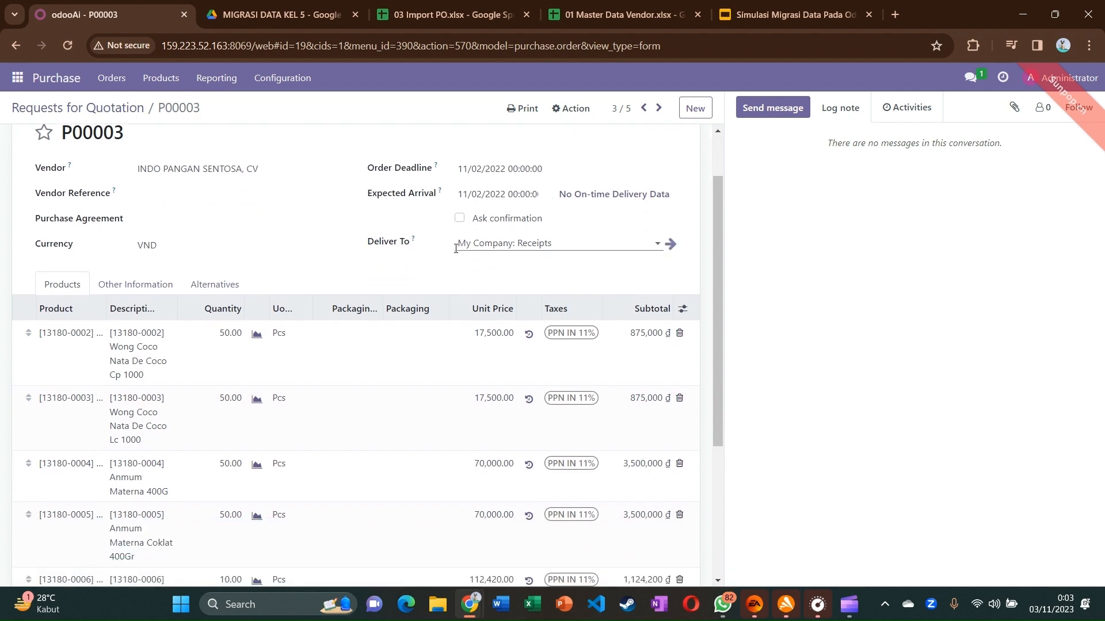
scroll(310, 299, down, 1)
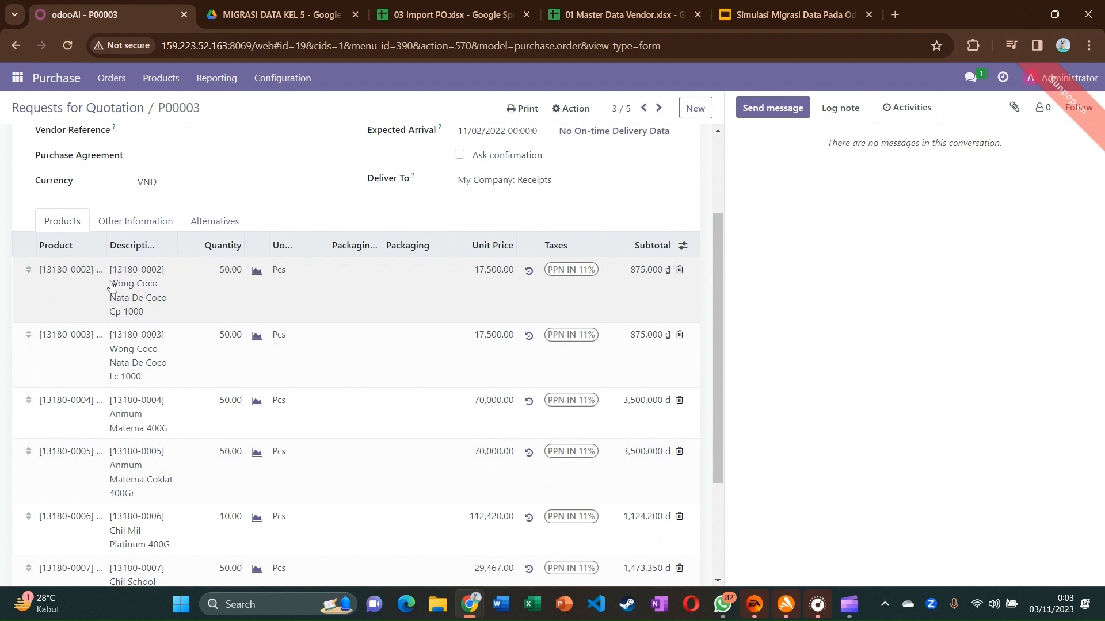
scroll(278, 308, down, 1)
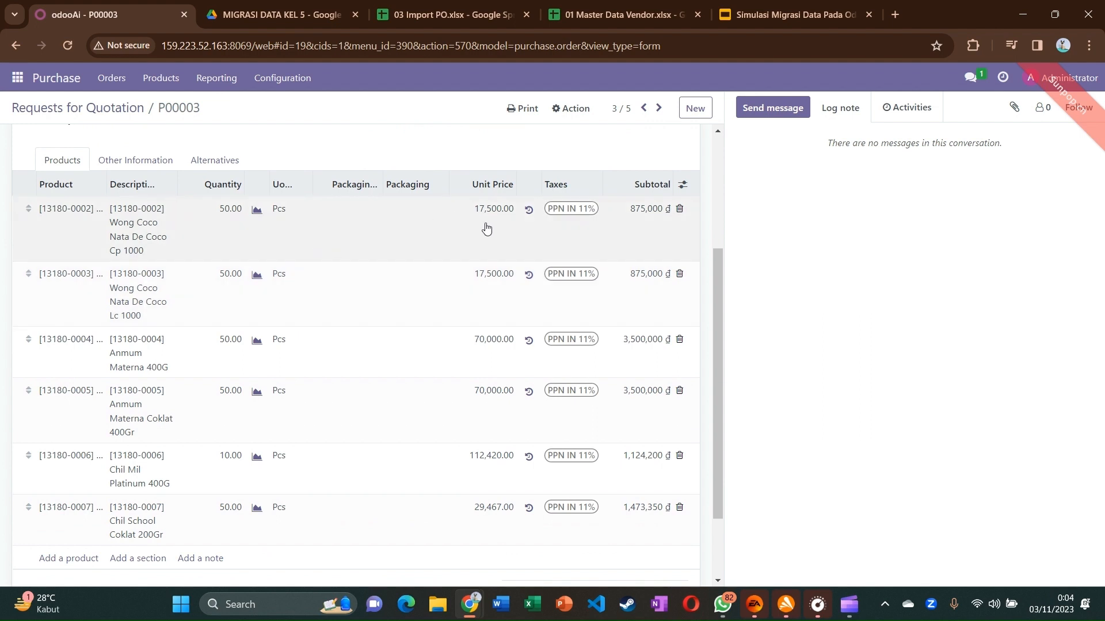
scroll(535, 268, down, 1)
scroll(535, 269, down, 1)
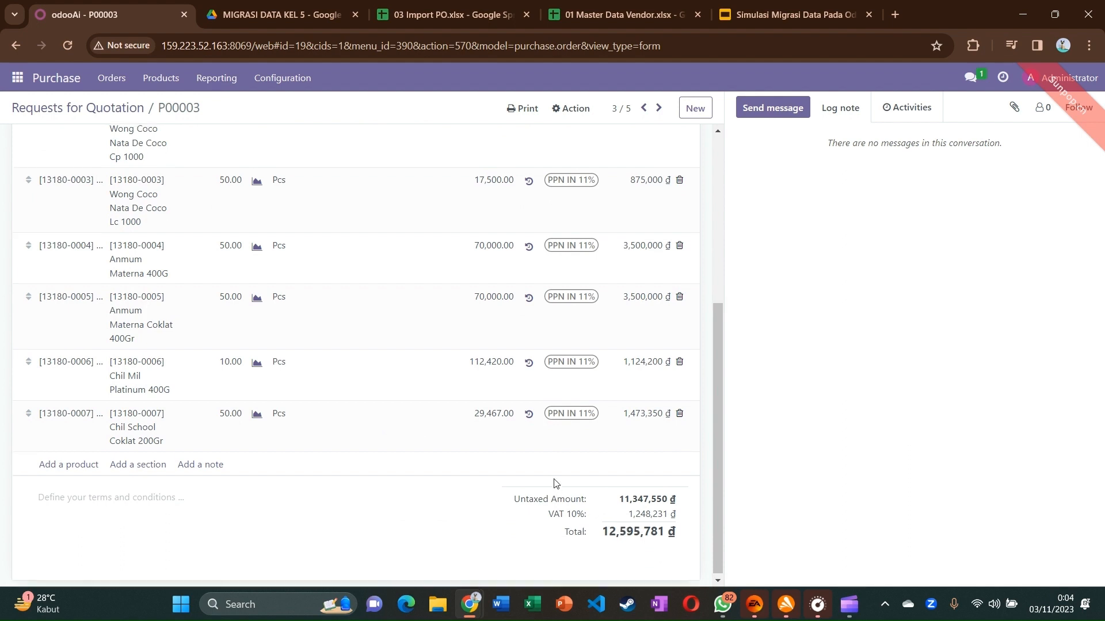
scroll(556, 484, up, 1)
scroll(556, 483, up, 5)
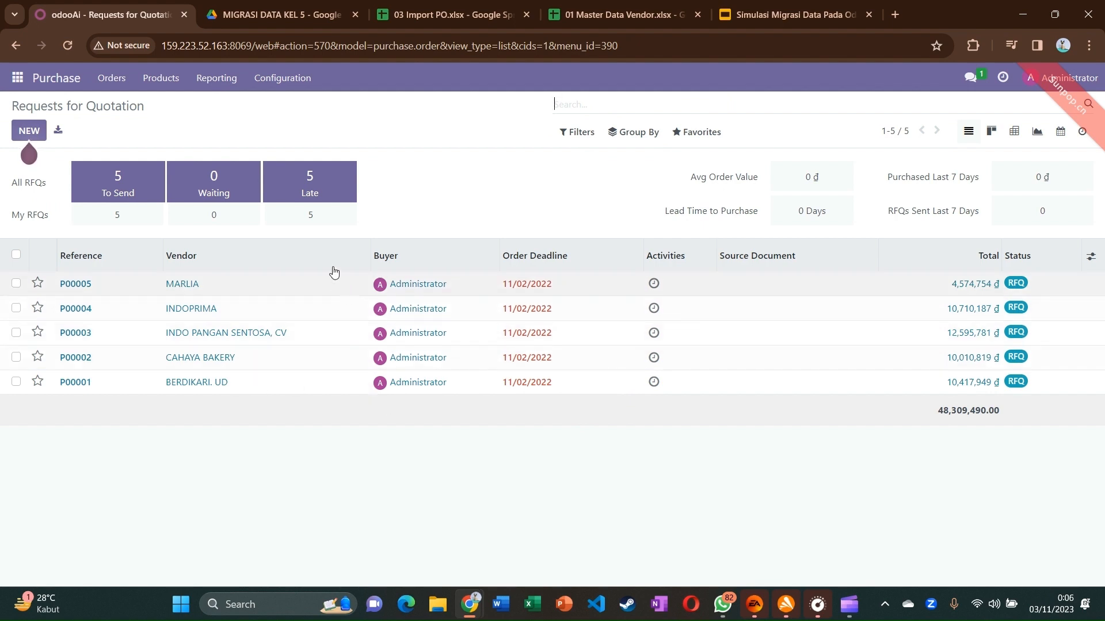
click(319, 19)
double_click(714, 305)
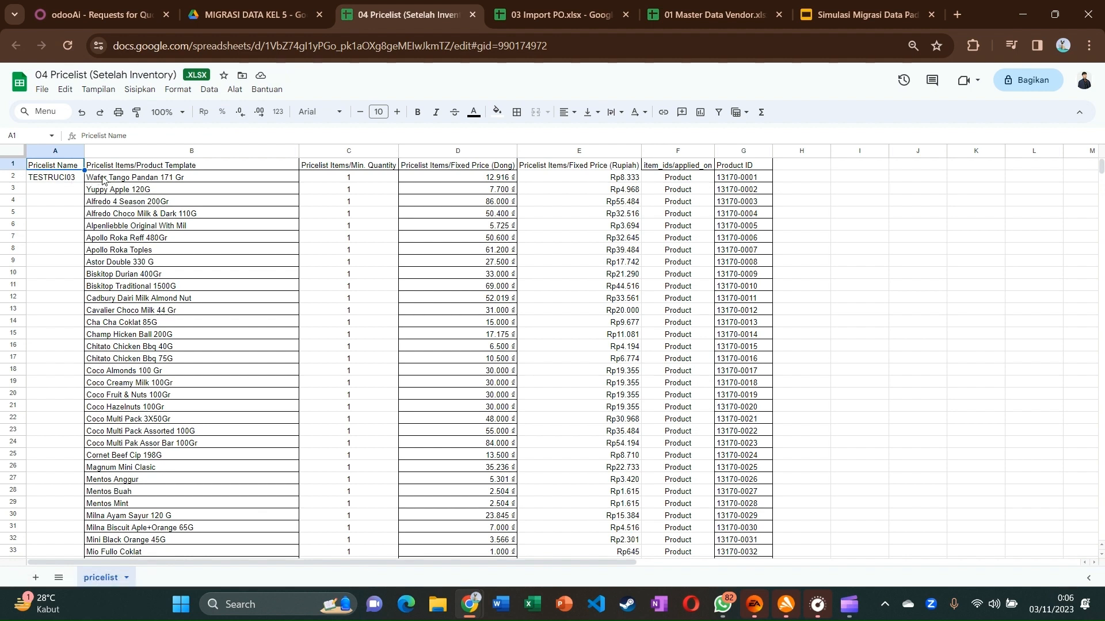
click(154, 190)
click(176, 180)
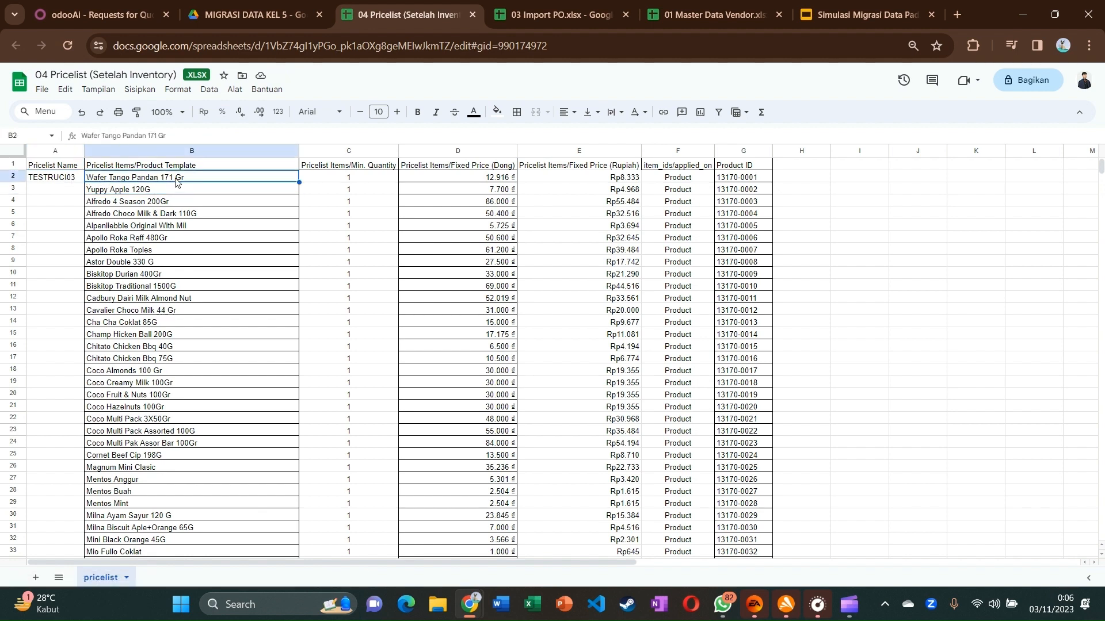
scroll(189, 299, down, 4)
scroll(188, 298, up, 4)
click(342, 192)
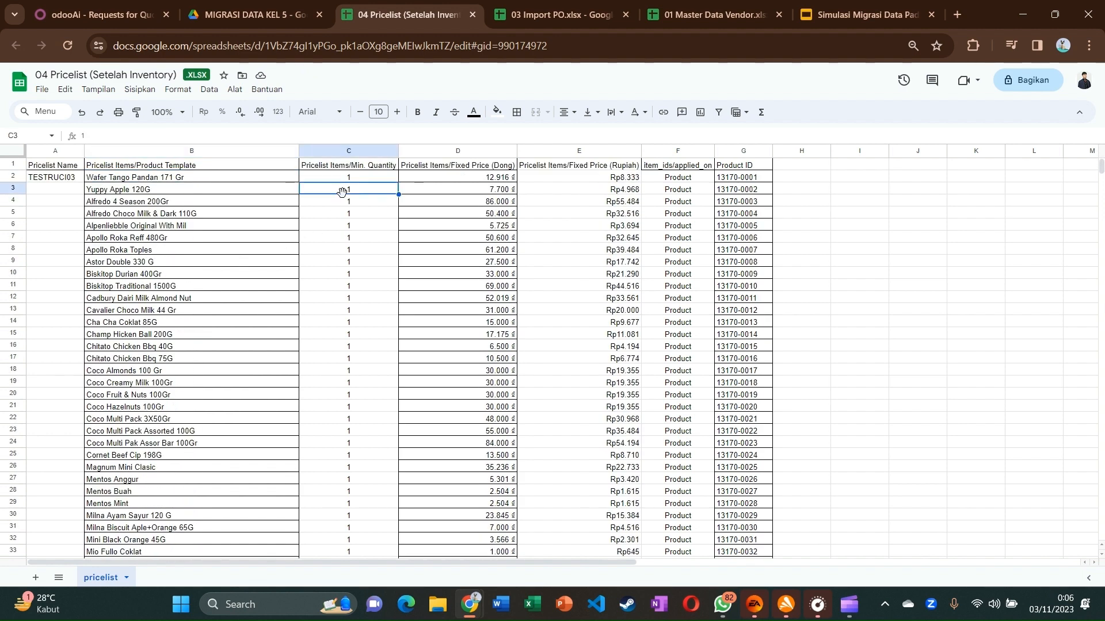
scroll(369, 312, down, 5)
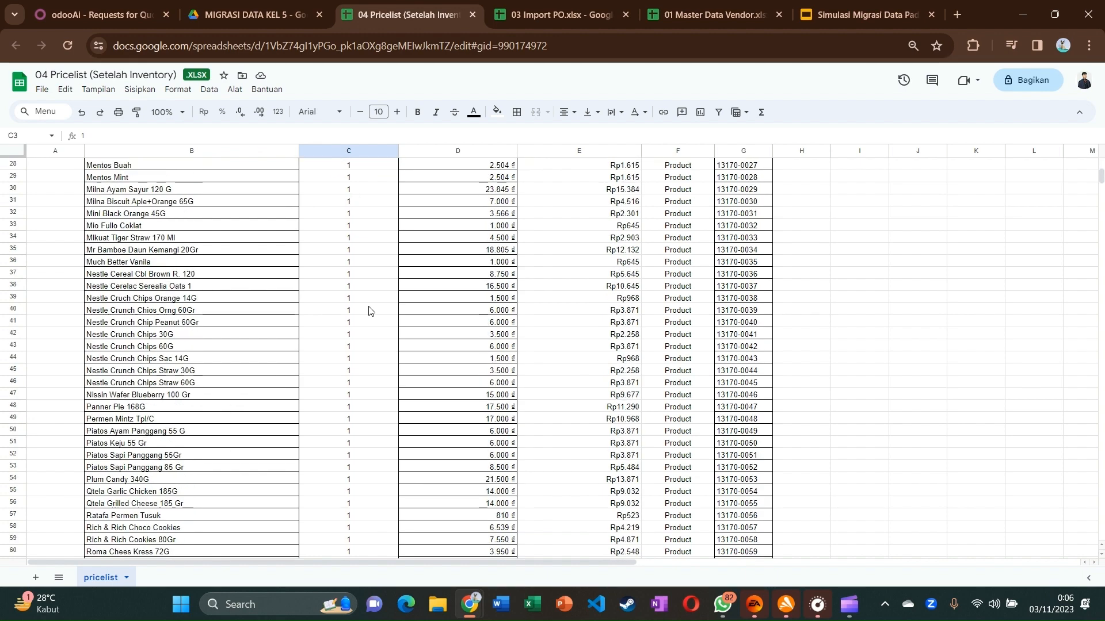
scroll(369, 311, down, 3)
scroll(368, 312, up, 9)
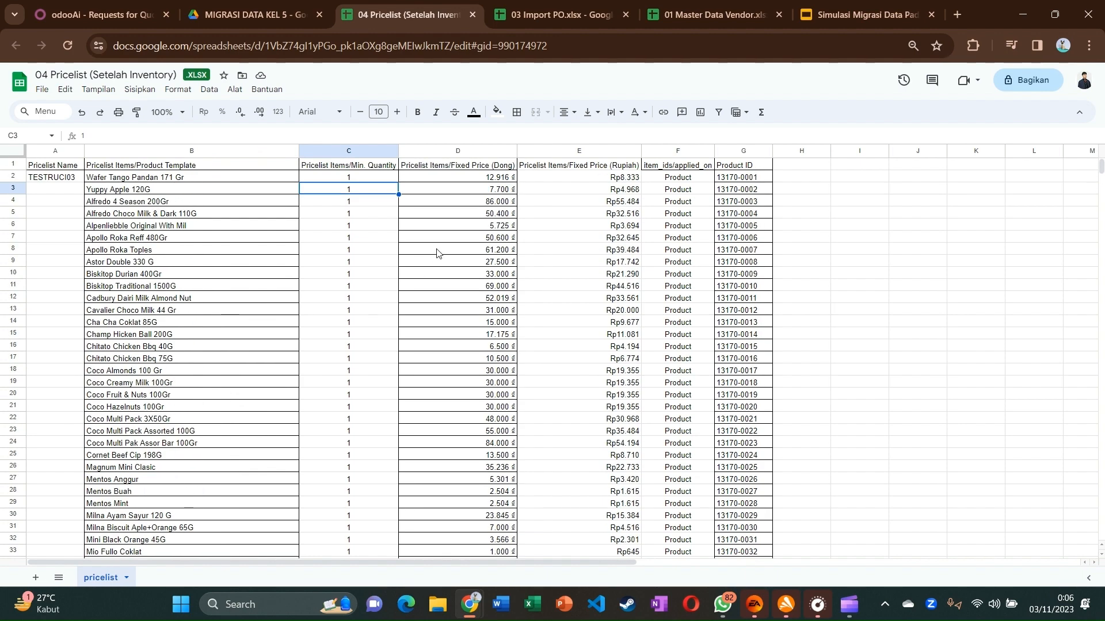
click(454, 228)
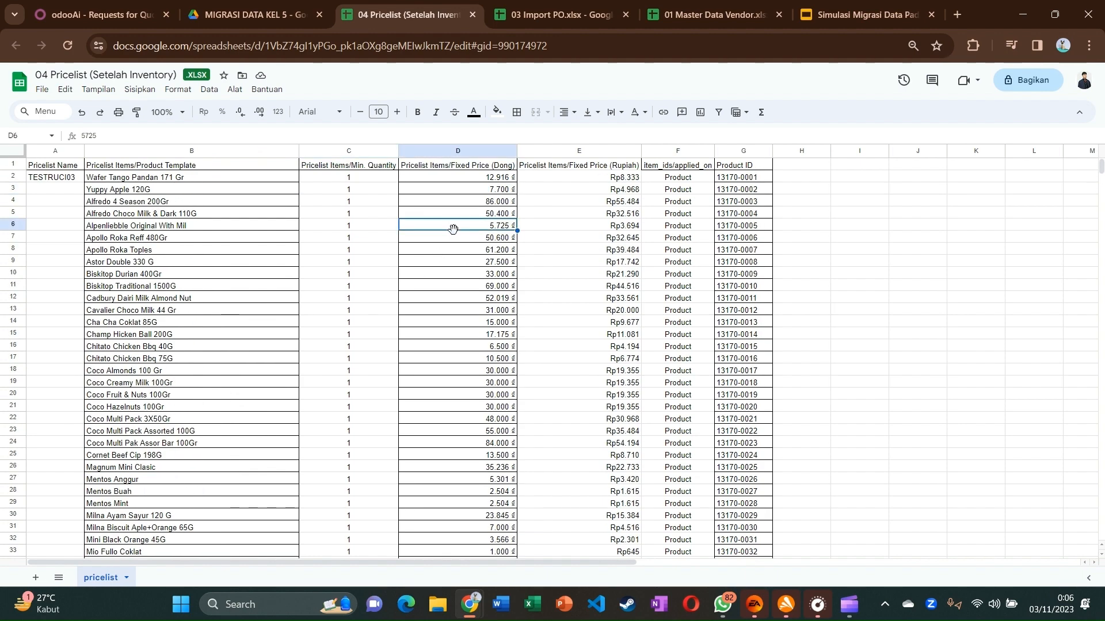
click(442, 179)
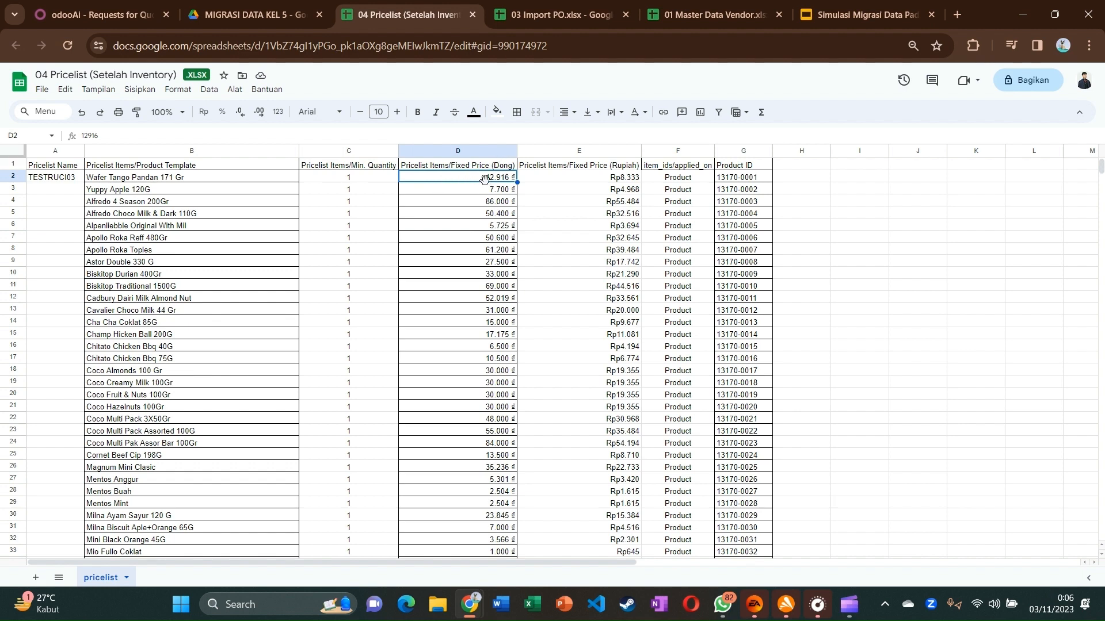
click(544, 177)
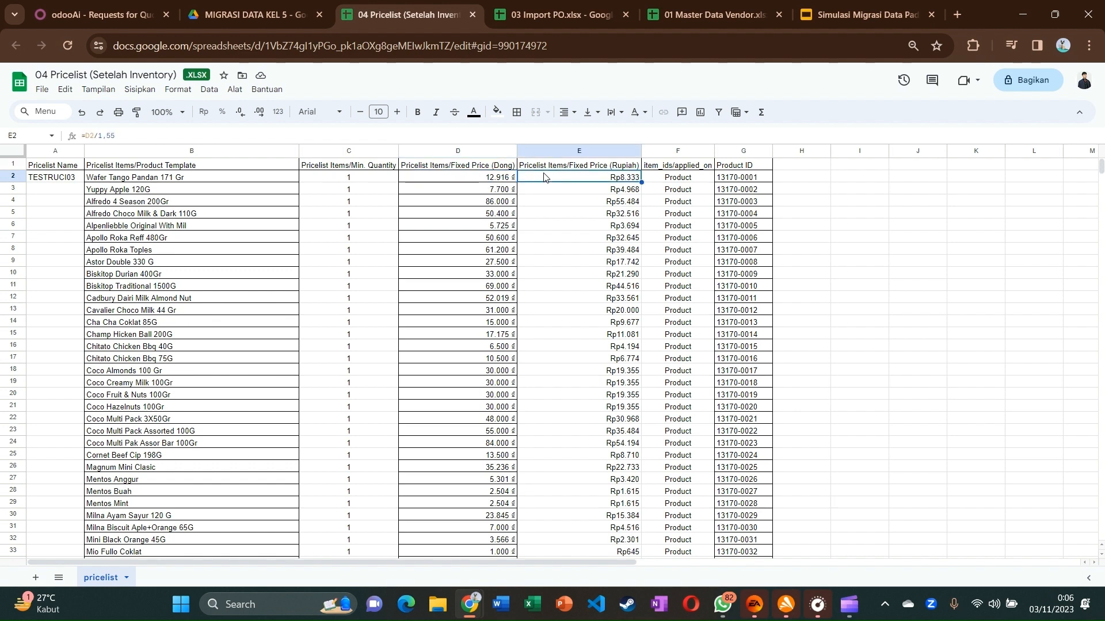
click(611, 193)
click(602, 179)
click(618, 228)
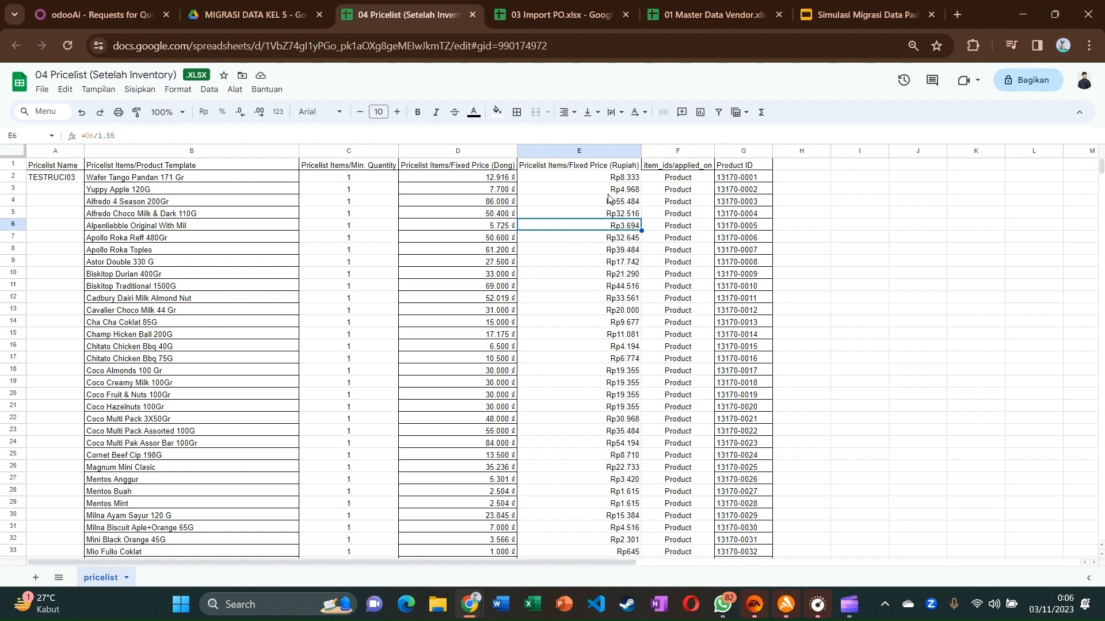
click(577, 182)
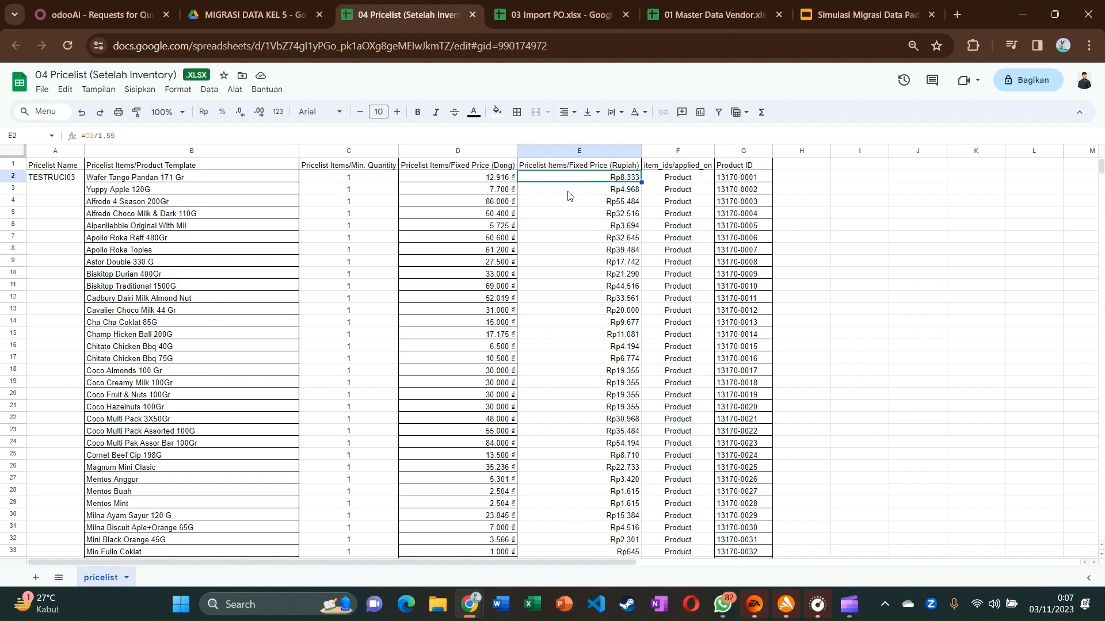
click(510, 184)
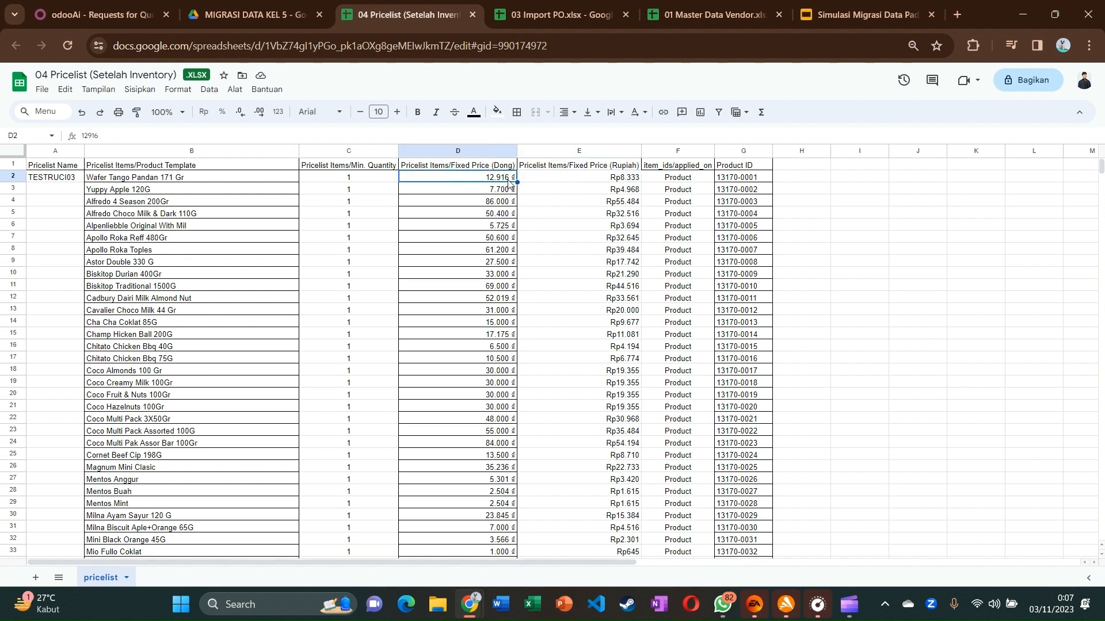
click(496, 200)
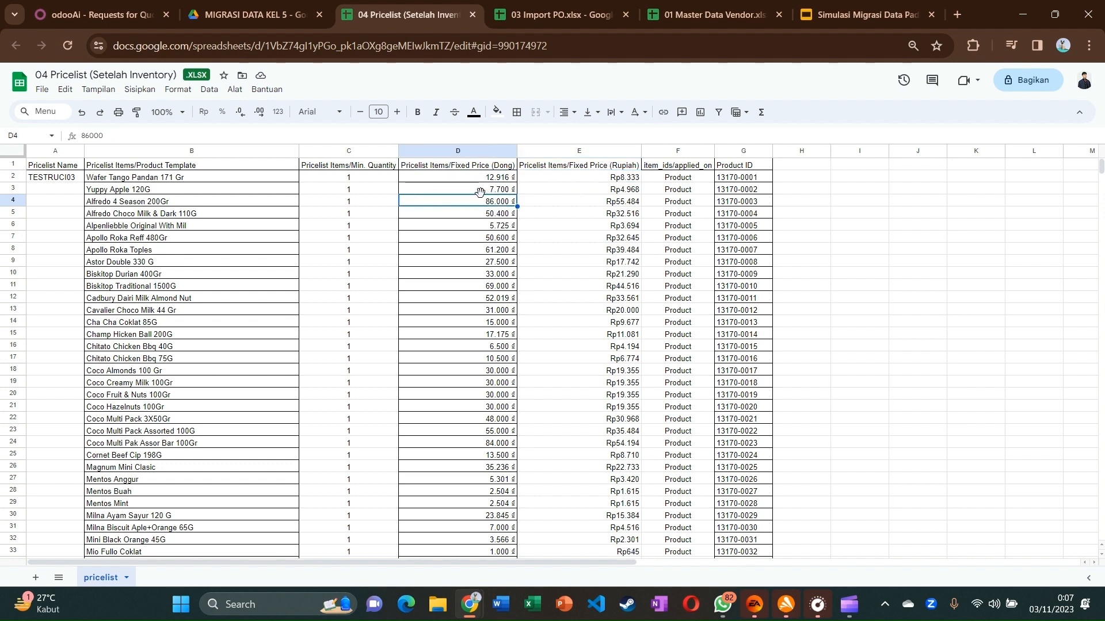
click(484, 182)
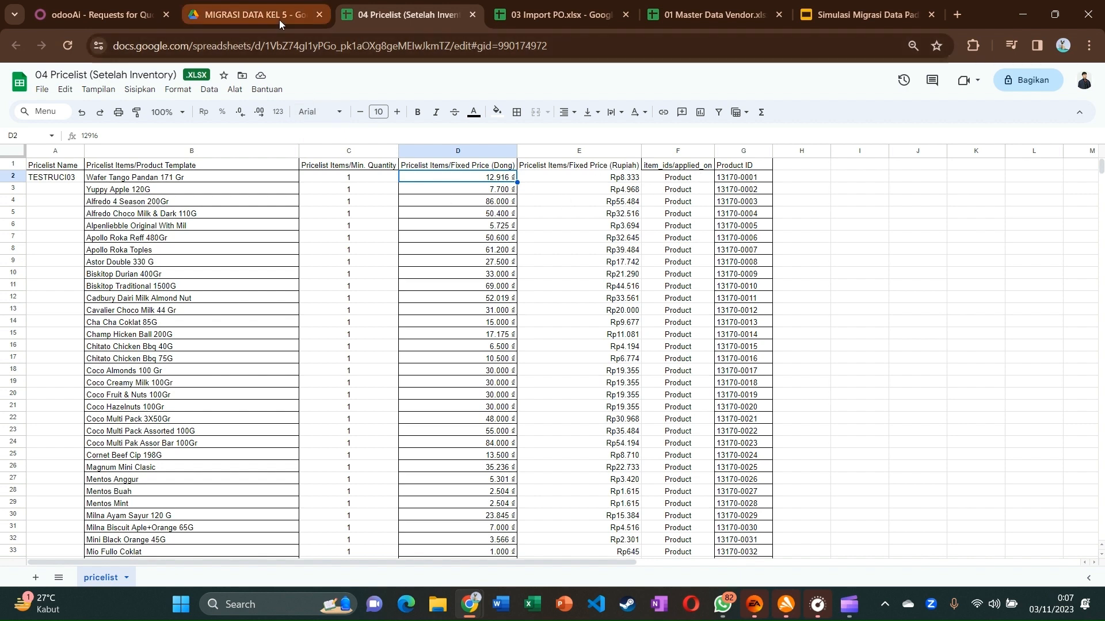
Return to Odoo and go to the Point of Sale app
click(98, 14)
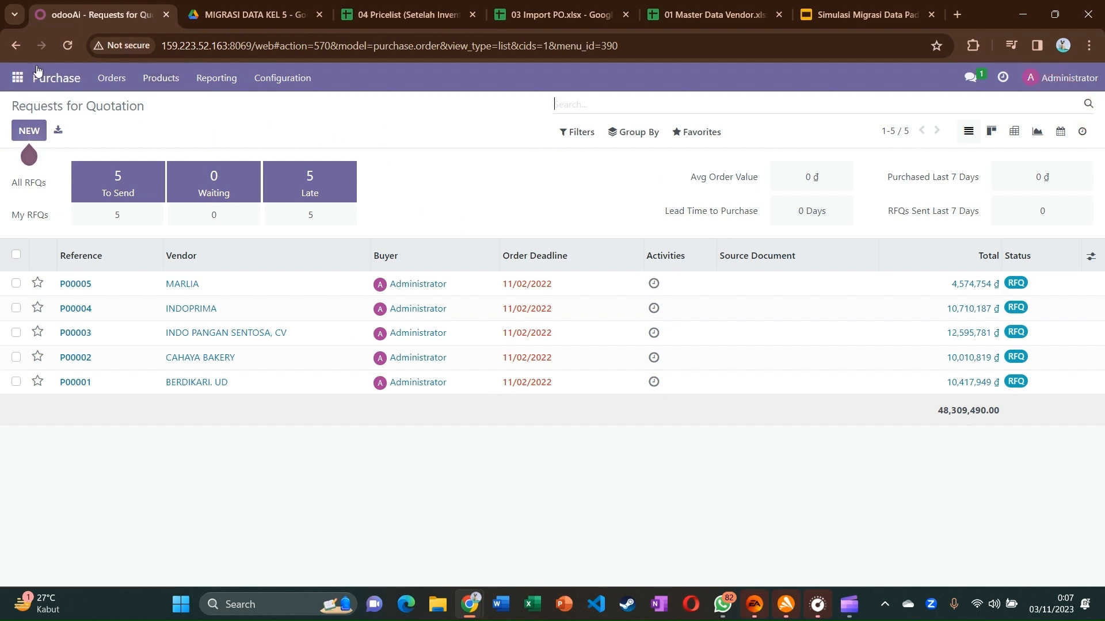
click(18, 78)
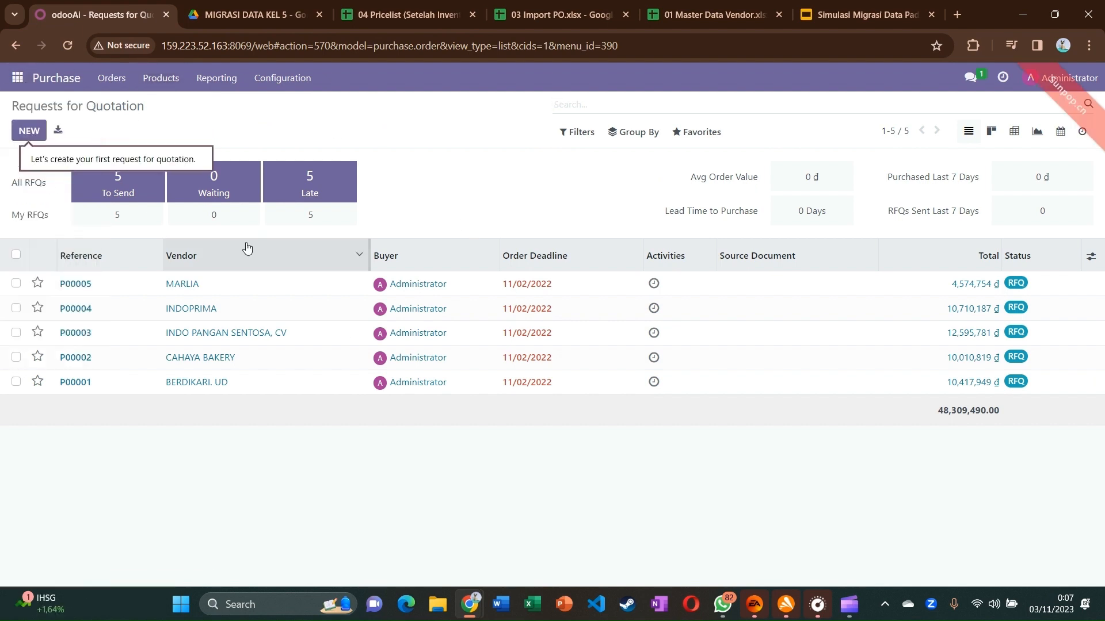
click(14, 79)
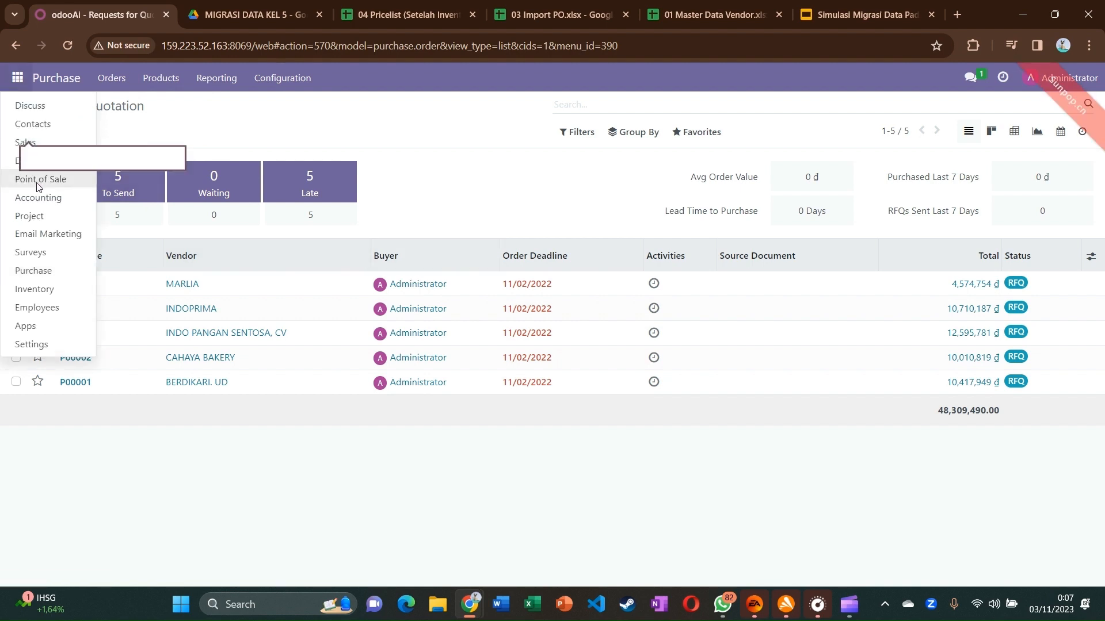
click(37, 182)
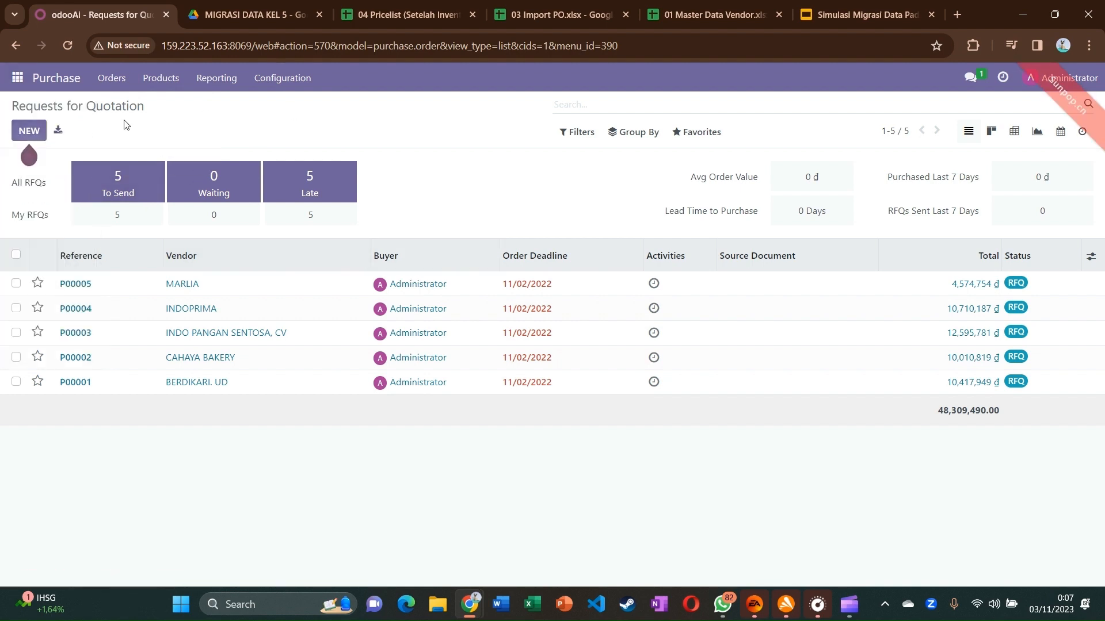
click(18, 78)
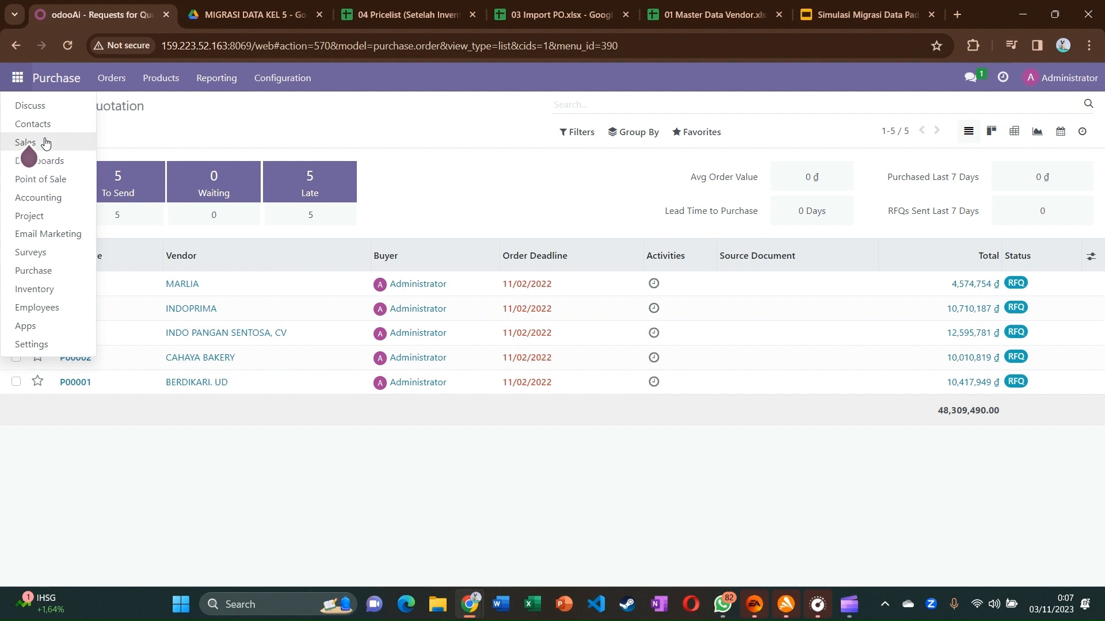
click(54, 179)
Open Products > Pricelists and start importing pricelist records from a file
click(368, 80)
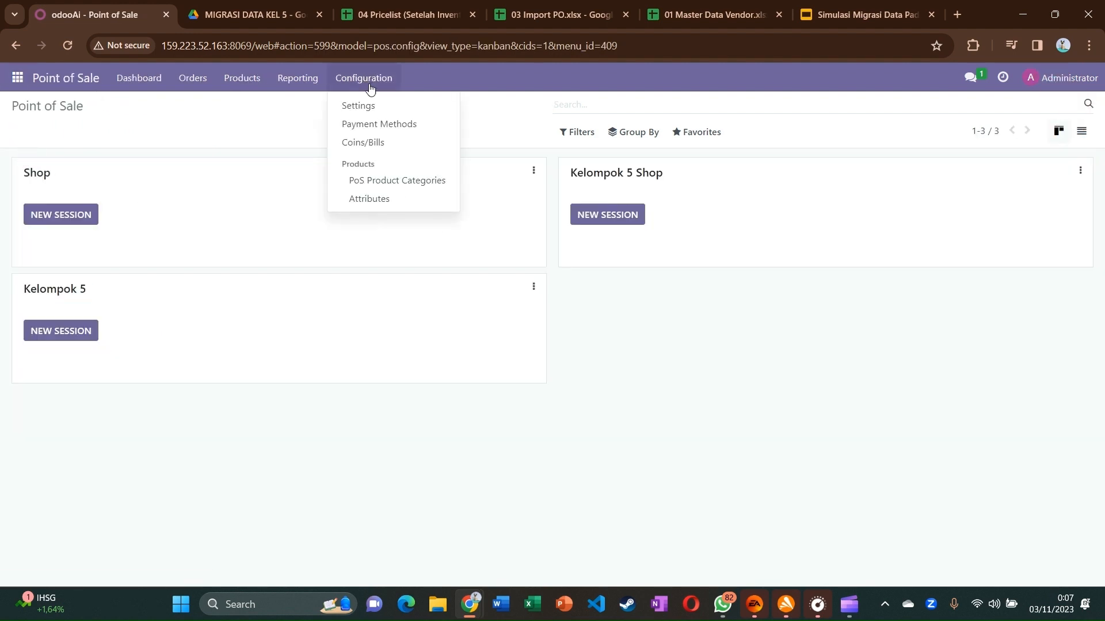
mouse_move(285, 88)
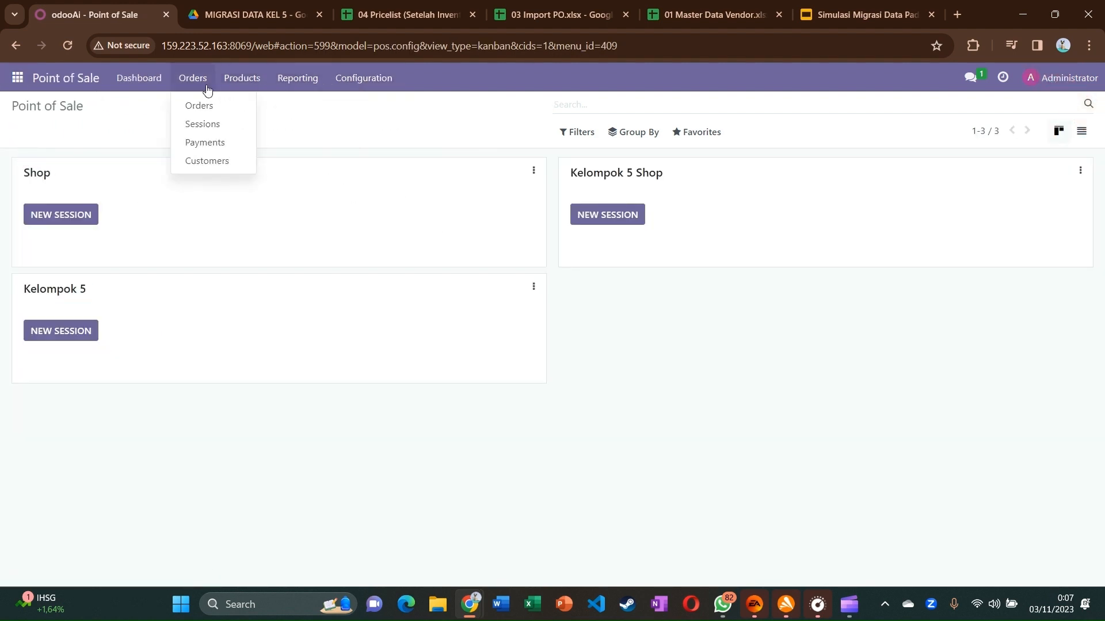
mouse_move(236, 85)
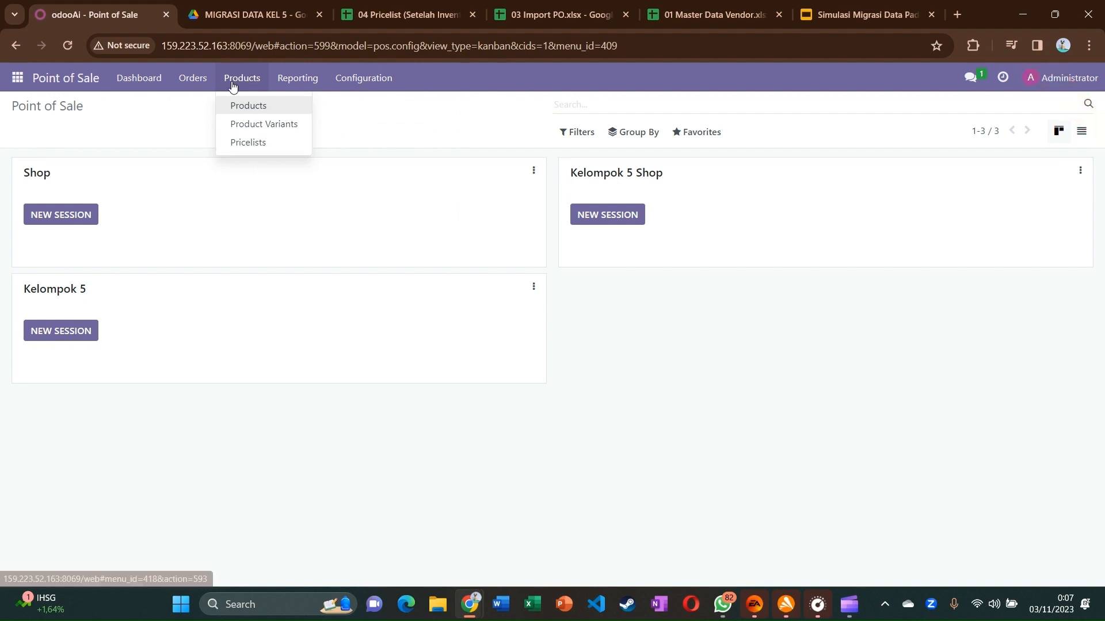
click(244, 143)
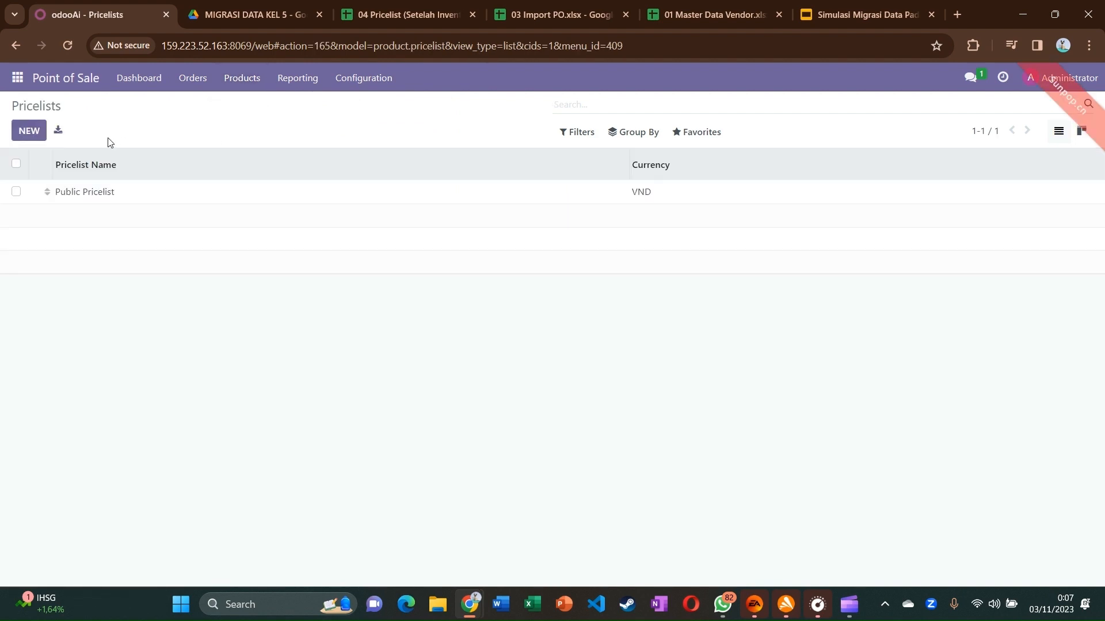
click(691, 133)
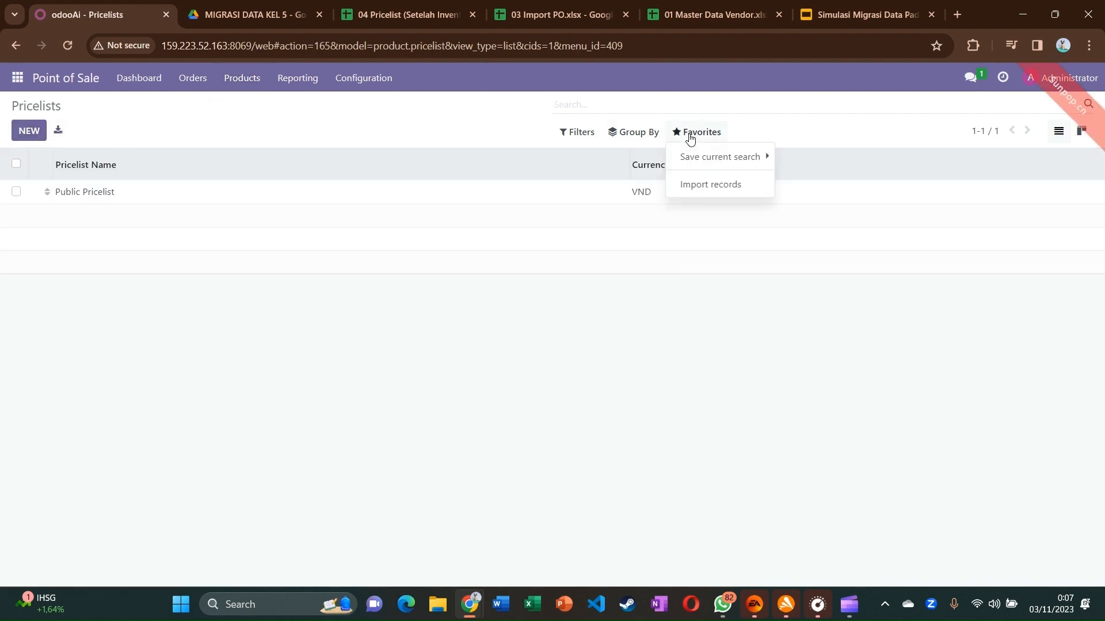
click(700, 197)
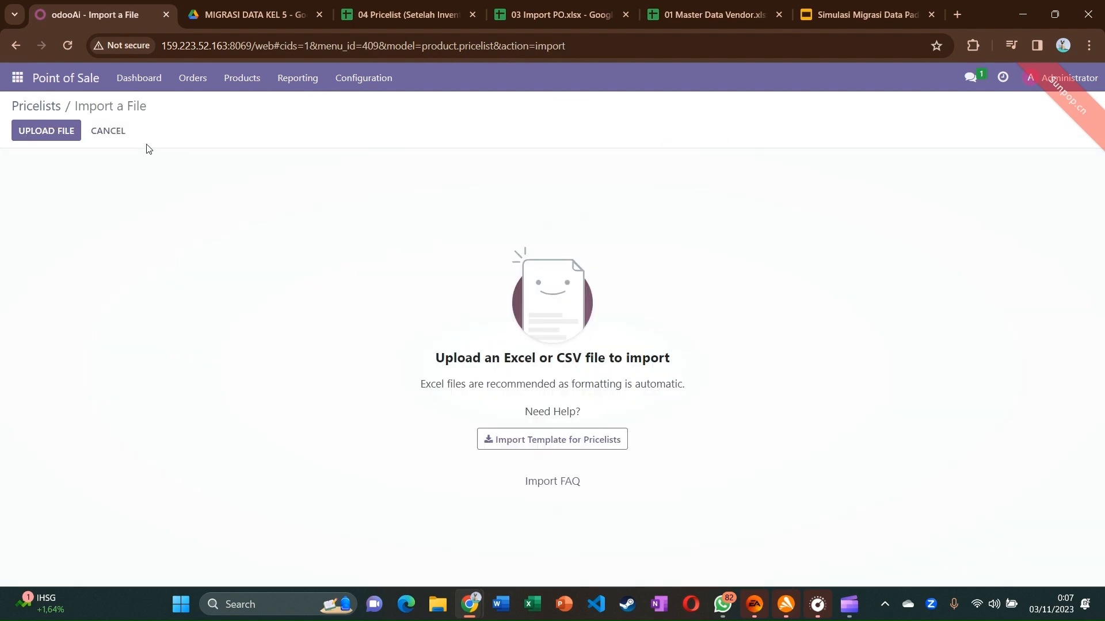
Upload 04 Pricelist (Setelah Inventory) and map Fixed Price (Dong) to Pricelist Rules / Fixed Price
click(51, 137)
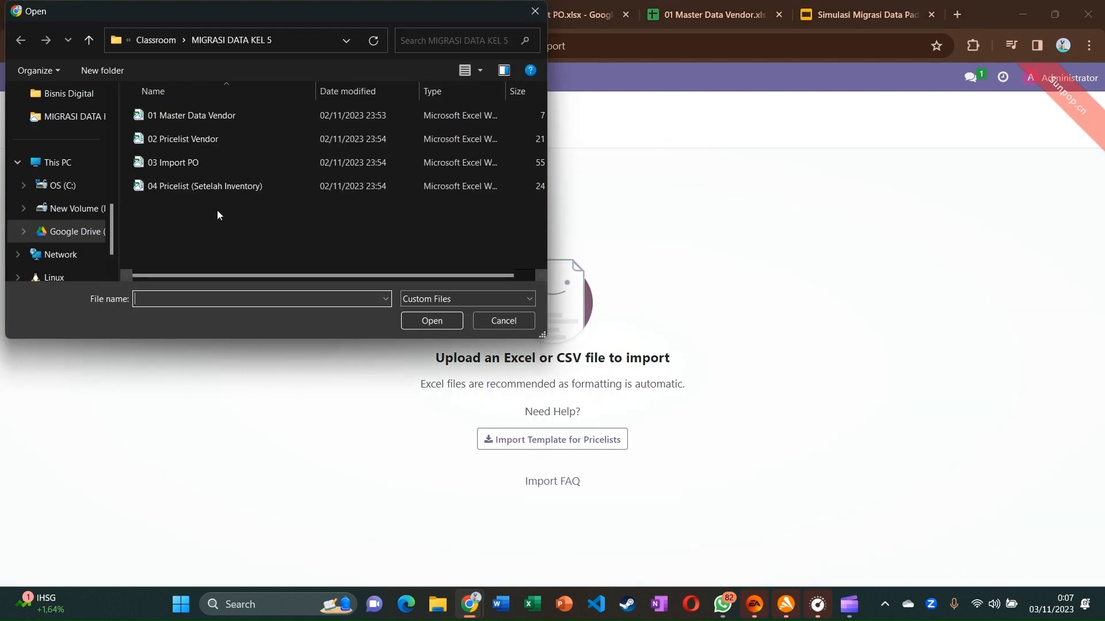
double_click(195, 185)
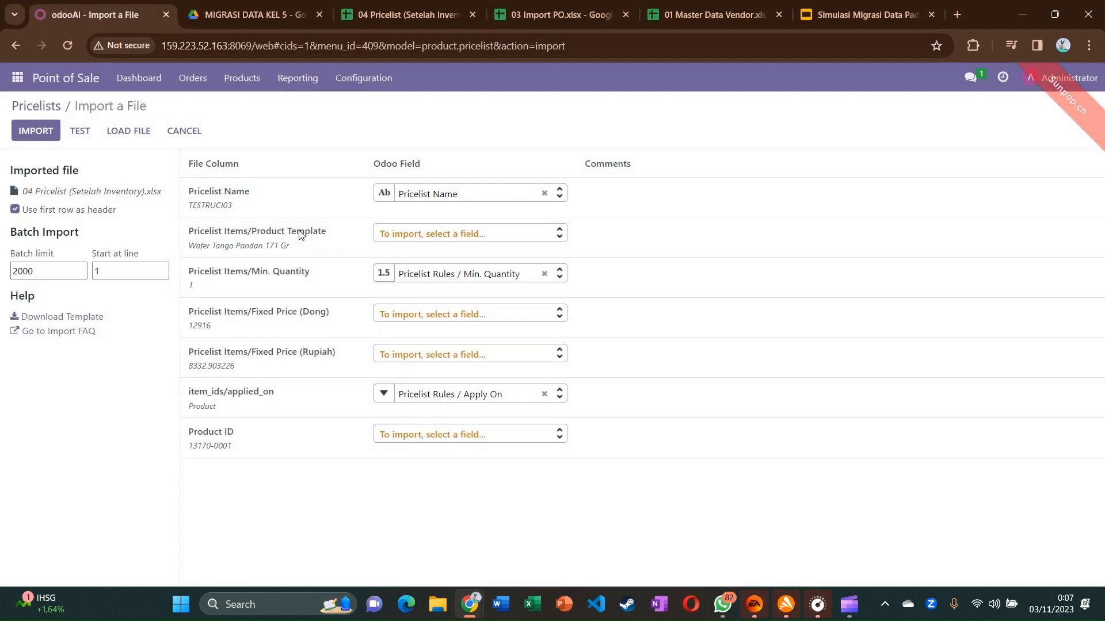
click(409, 316)
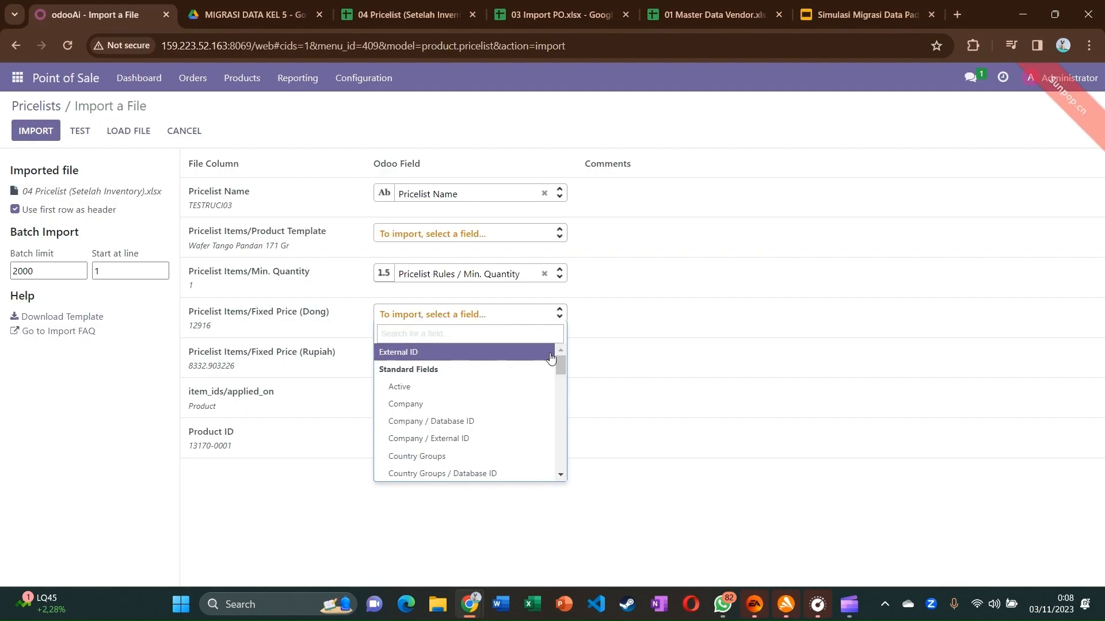
click(552, 355)
scroll(483, 492, down, 2)
text(price)
scroll(441, 494, down, 1)
scroll(455, 483, down, 4)
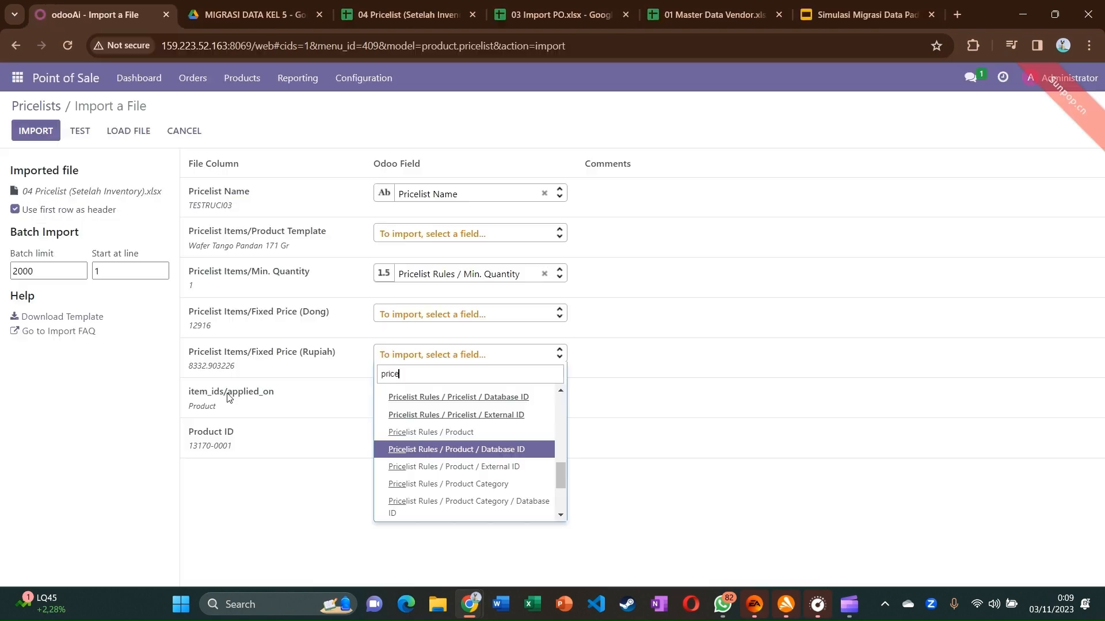
Map Product ID to Pricelist Rules / Product, leave Rupiah unmapped, and test the import
click(421, 316)
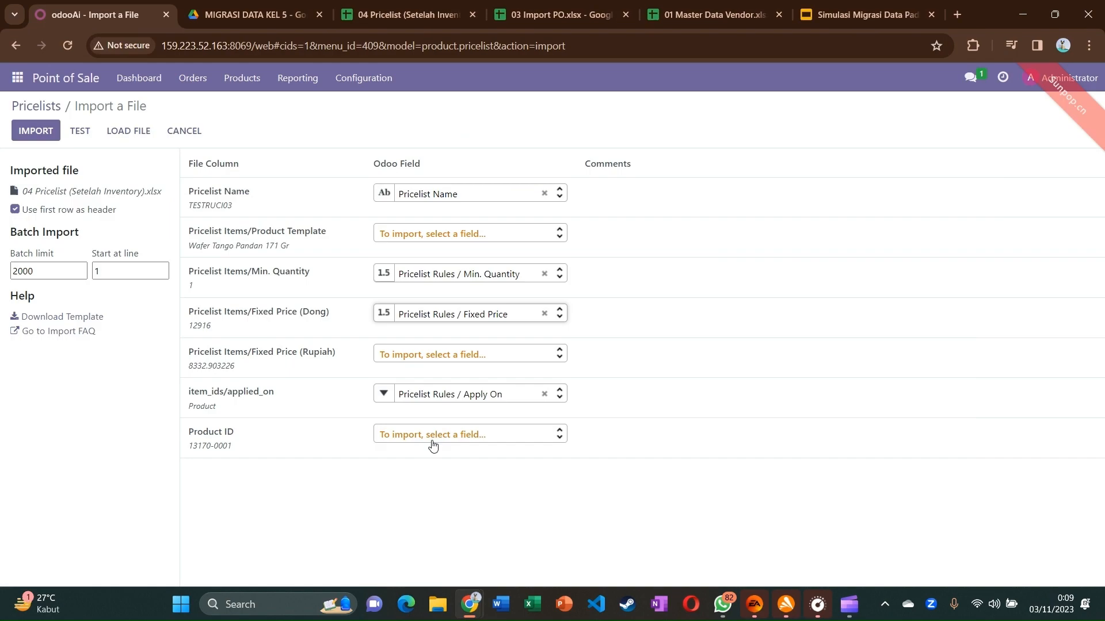
click(518, 354)
click(241, 512)
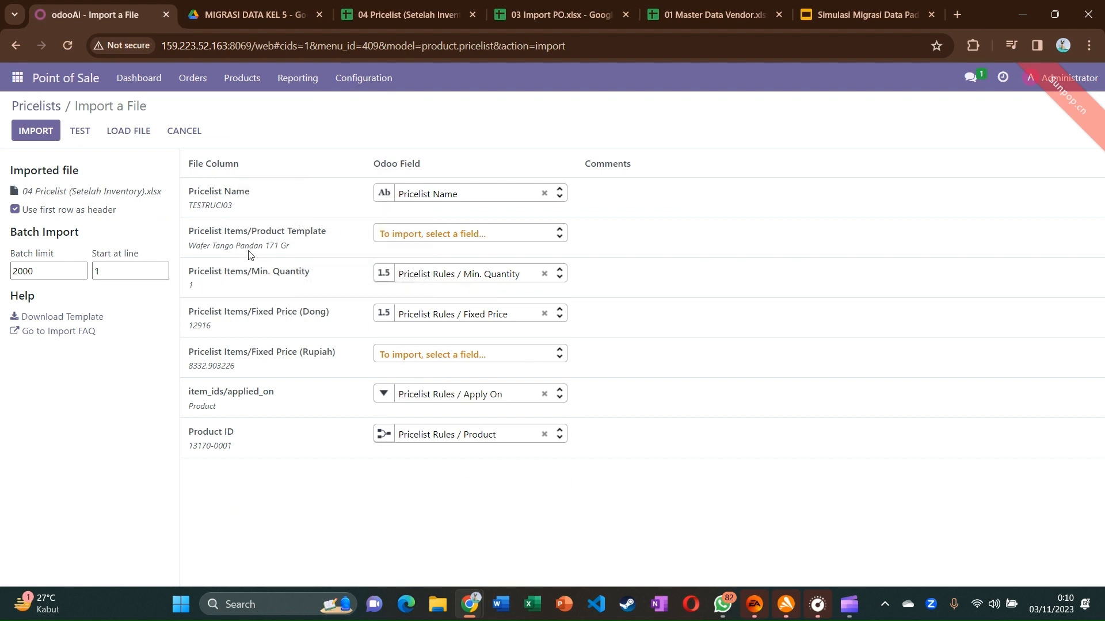
mouse_move(230, 246)
click(84, 135)
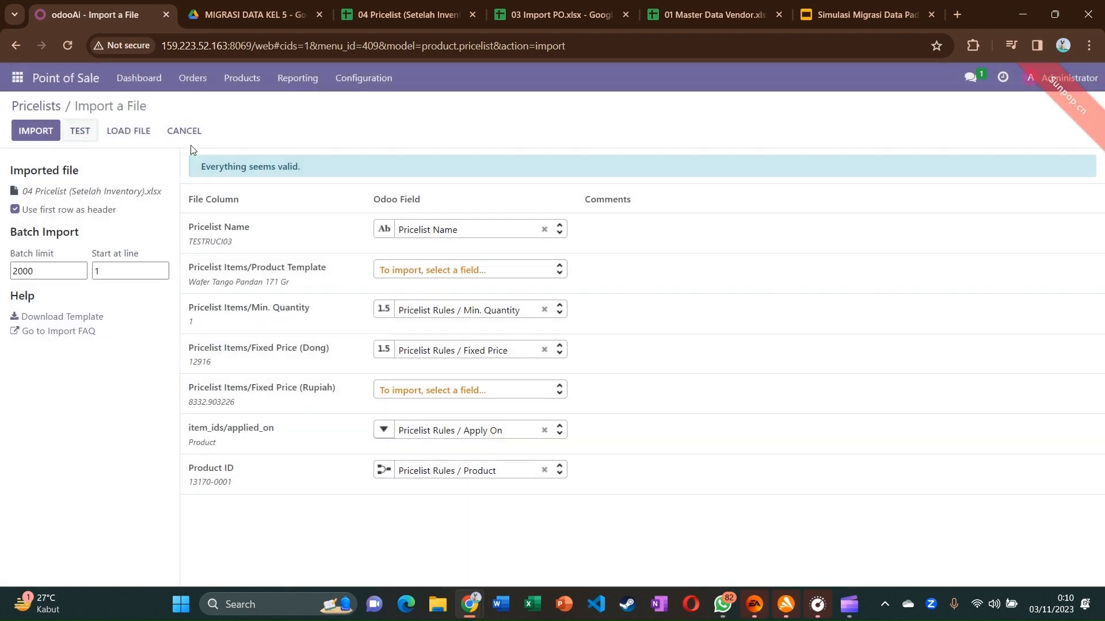
Import the pricelist and open TESTRUCI03 to review its 195 price rules
click(36, 131)
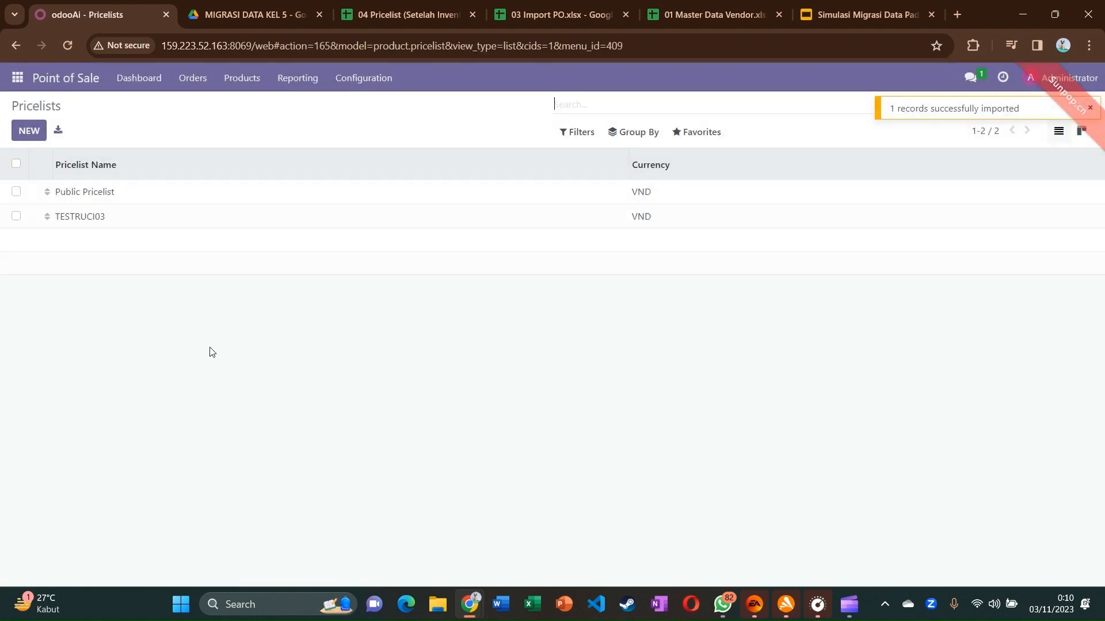
click(93, 219)
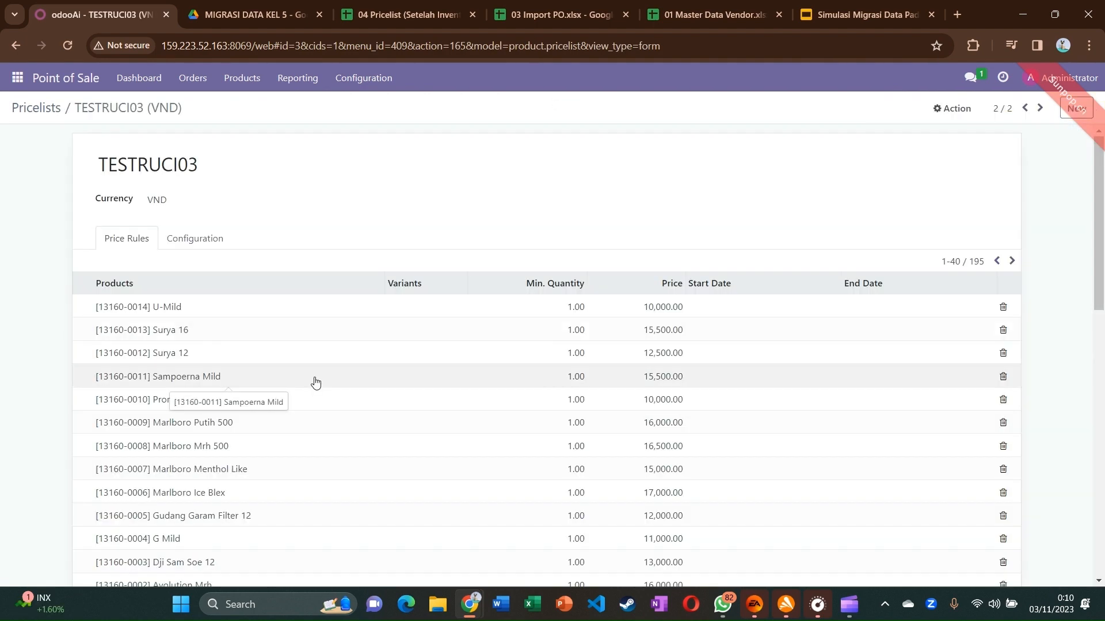
scroll(315, 383, down, 1)
scroll(315, 383, up, 1)
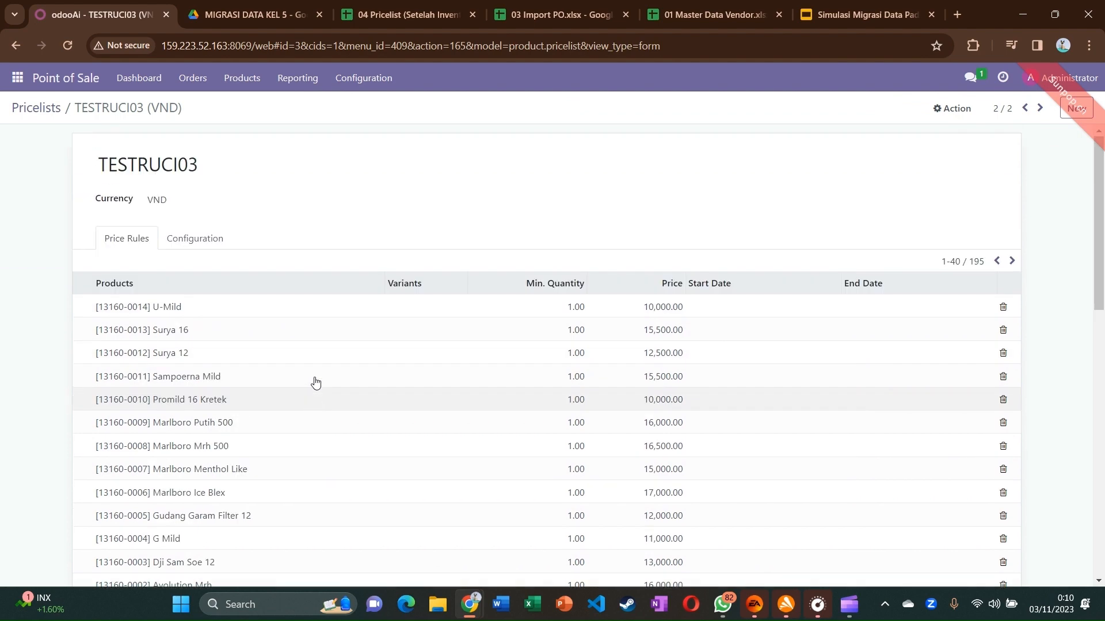
scroll(431, 376, down, 4)
scroll(555, 388, down, 4)
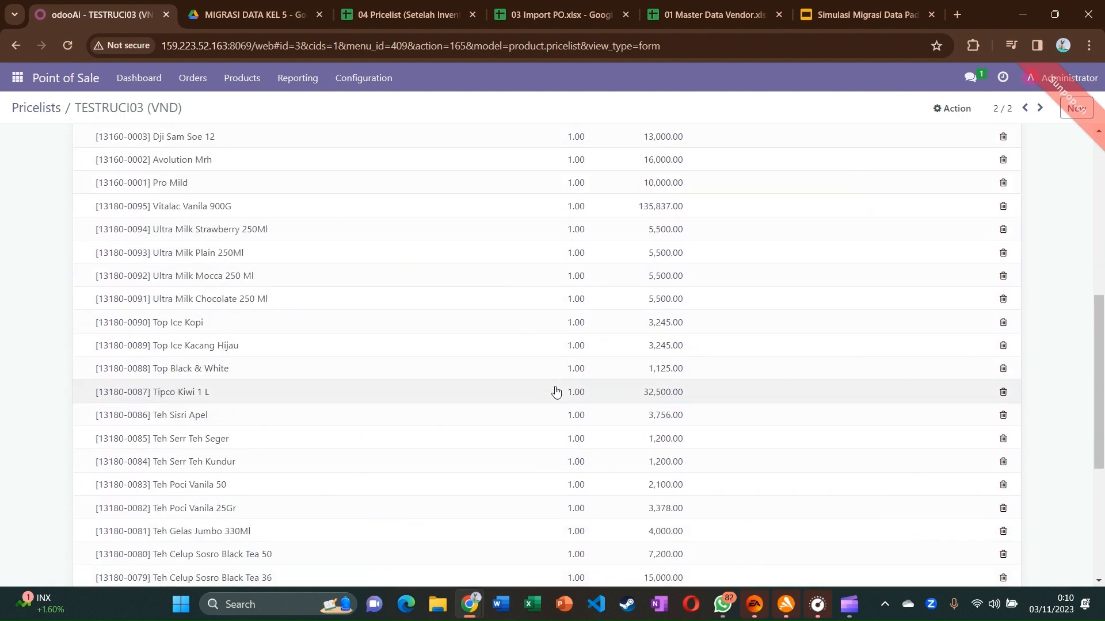
scroll(555, 387, up, 7)
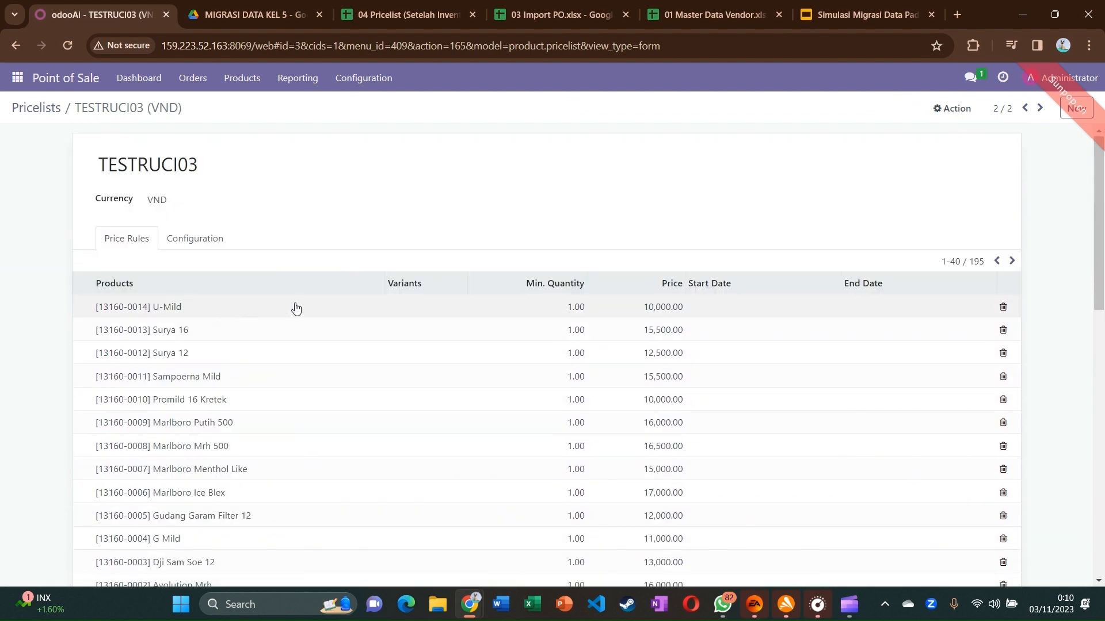
Search the 04 Pricelist sheet for 'u-' to confirm U-Mild in row 196 at 10.000
click(407, 20)
click(992, 297)
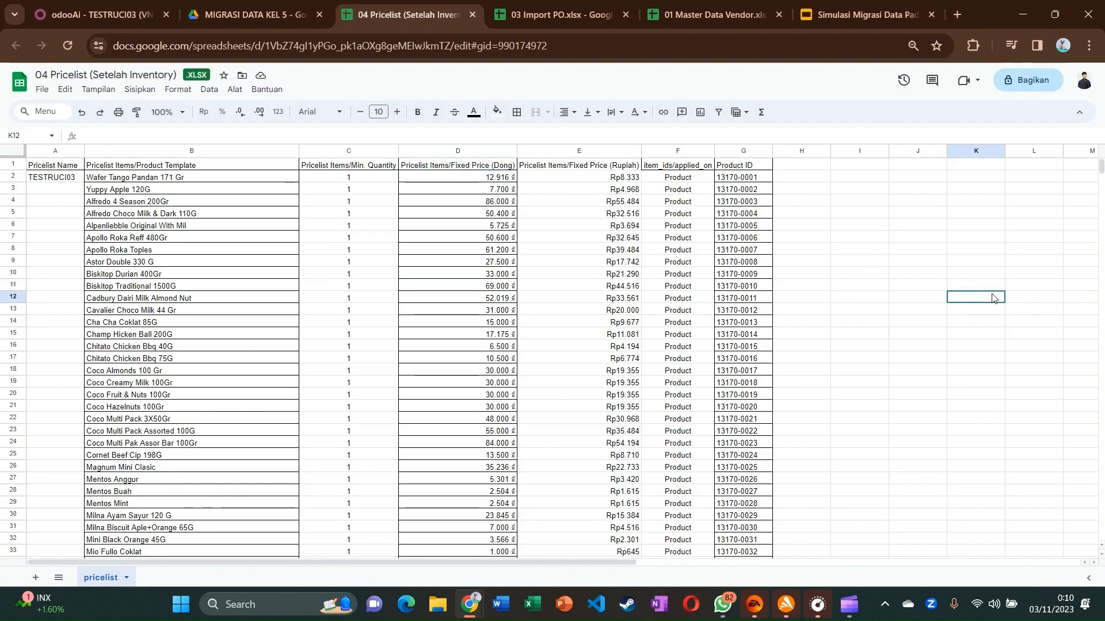
key(ctrl+f)
text(u)
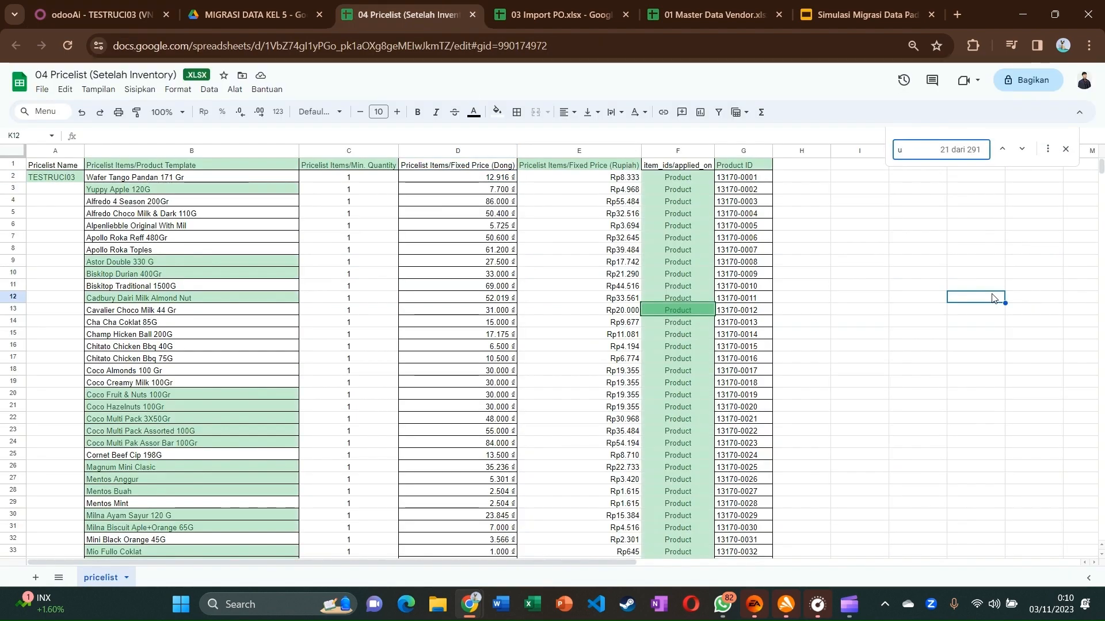
text( mu)
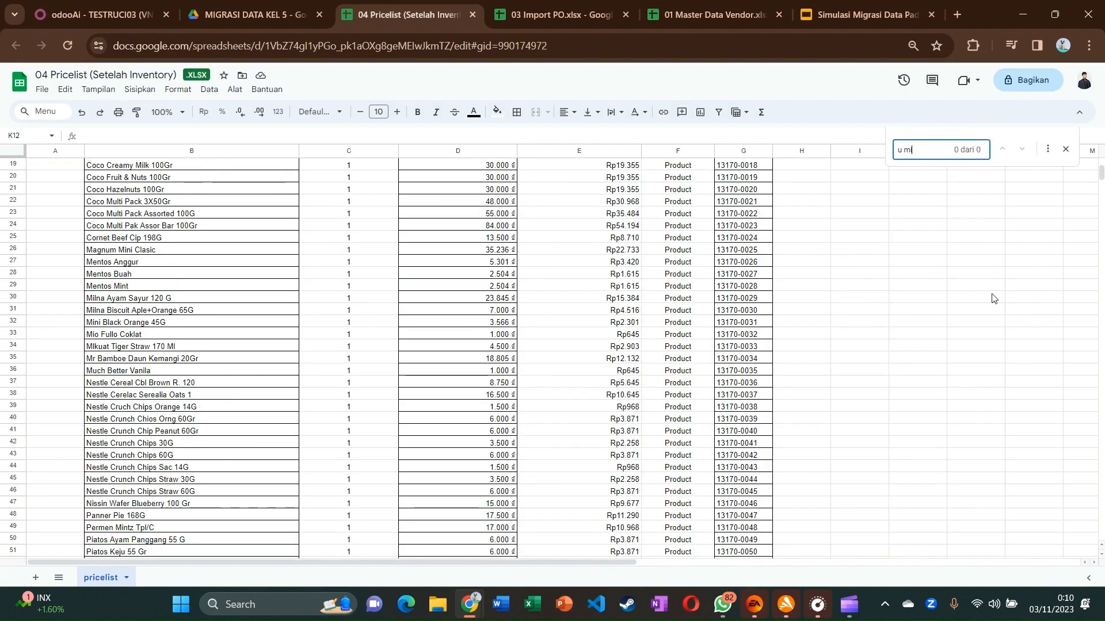
text(ld)
key(ctrl+a)
key(BackSpace)
text(u-)
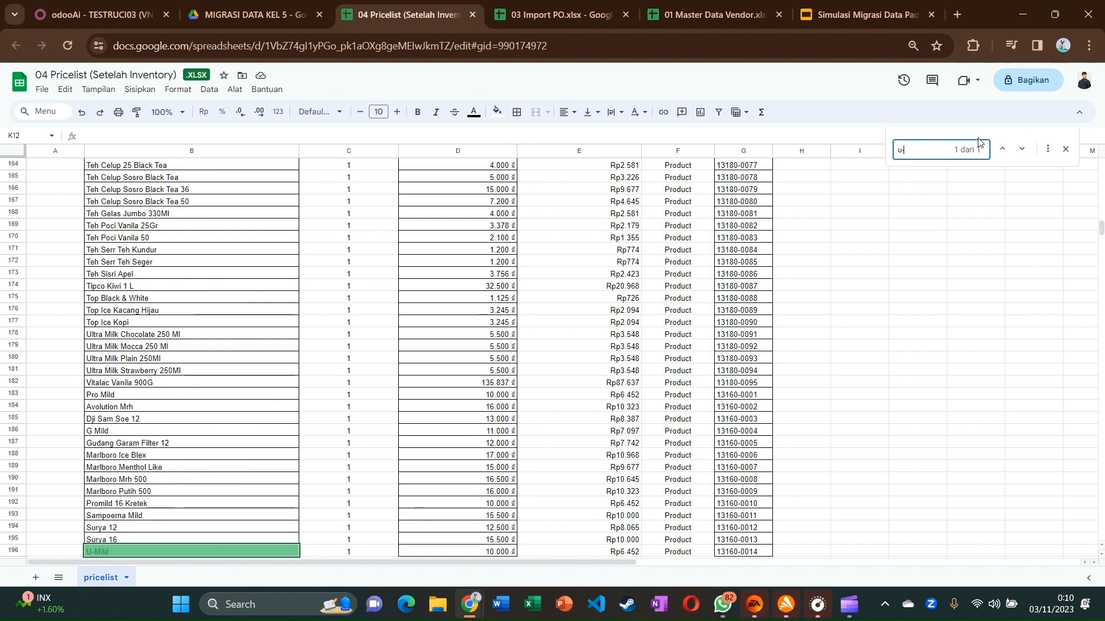
key(BackSpace)
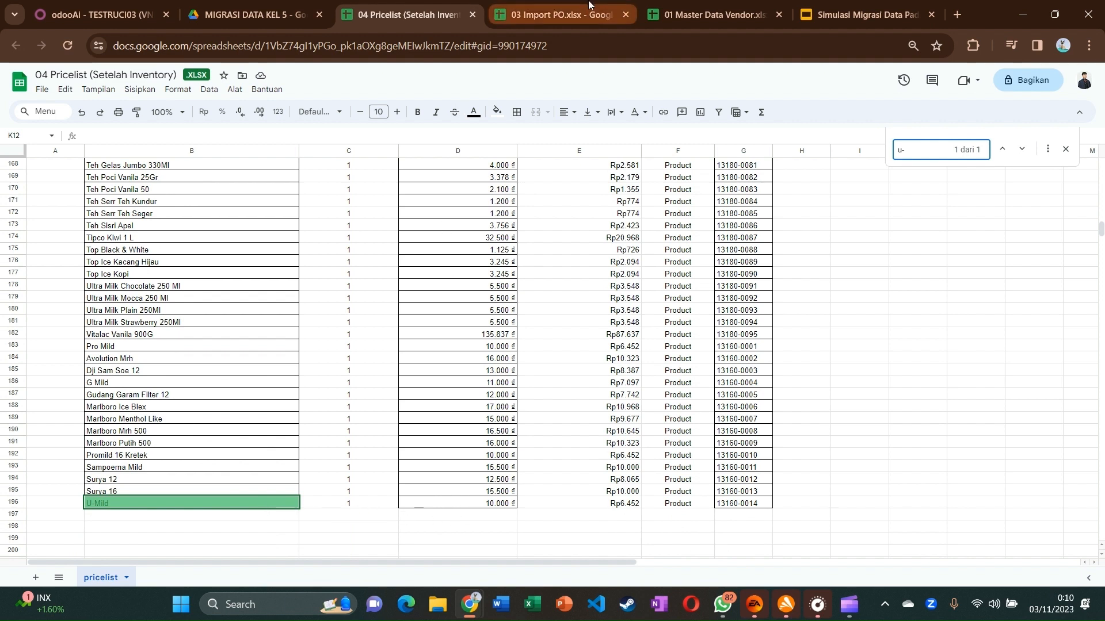
text(-)
click(101, 14)
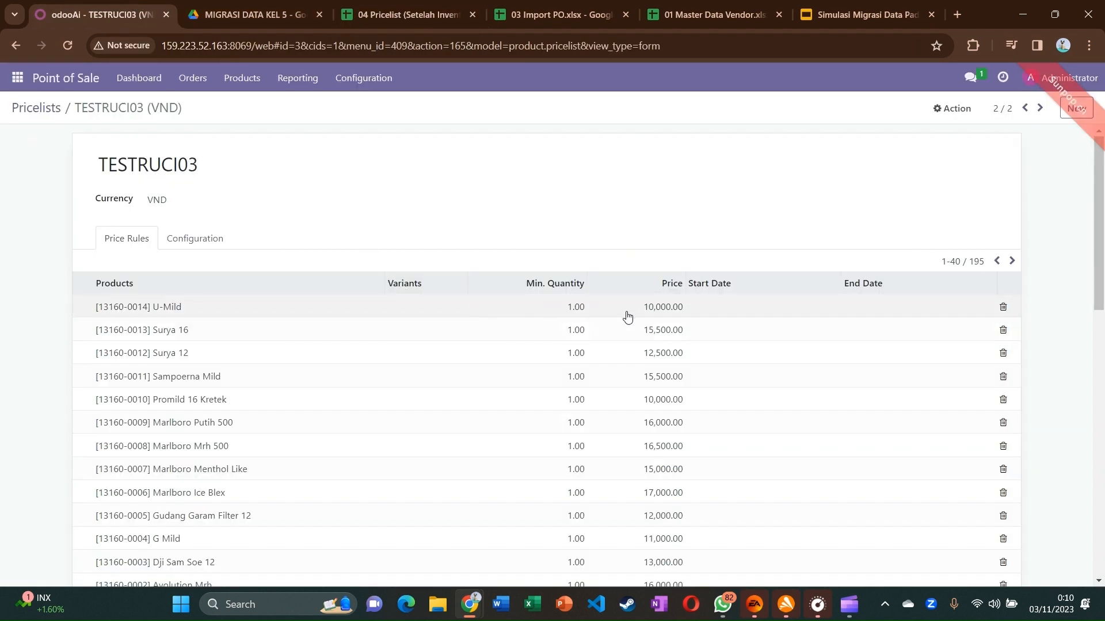
Check TESTRUCI03 price rules like U-Mild 10,000.00 and Surya 16 15,500.00 against the slides
scroll(690, 339, down, 12)
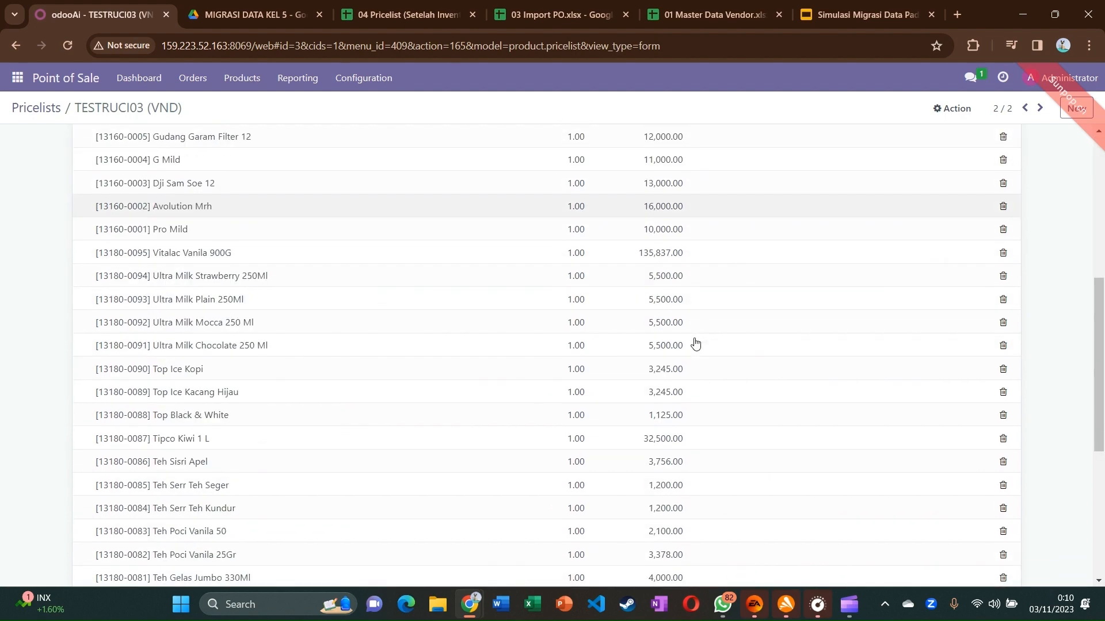
scroll(695, 344, up, 12)
scroll(695, 344, down, 12)
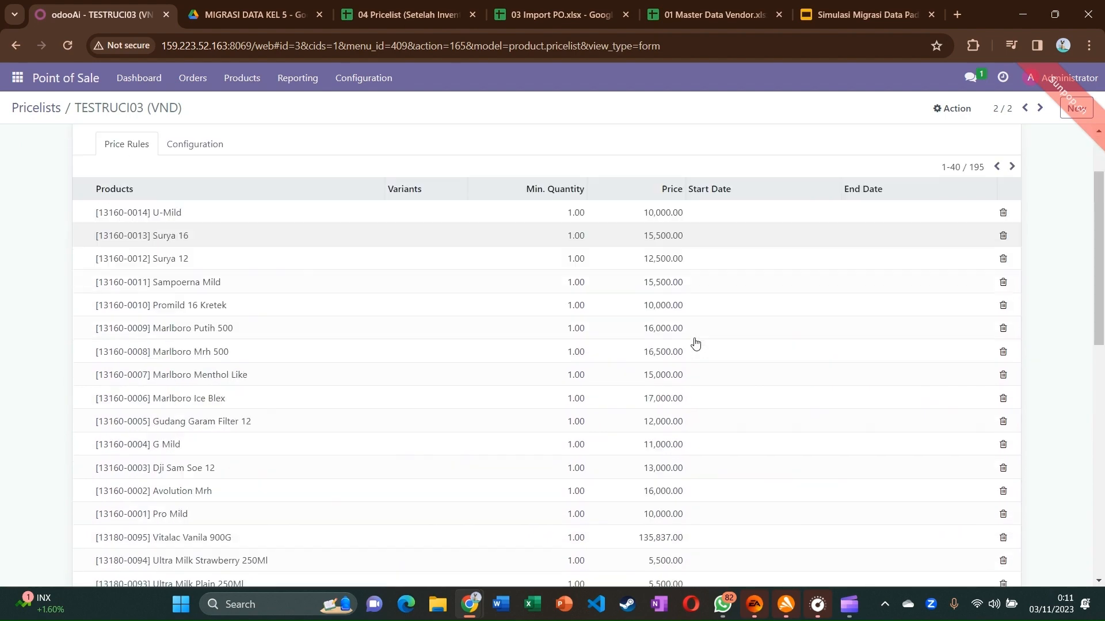
scroll(695, 343, up, 12)
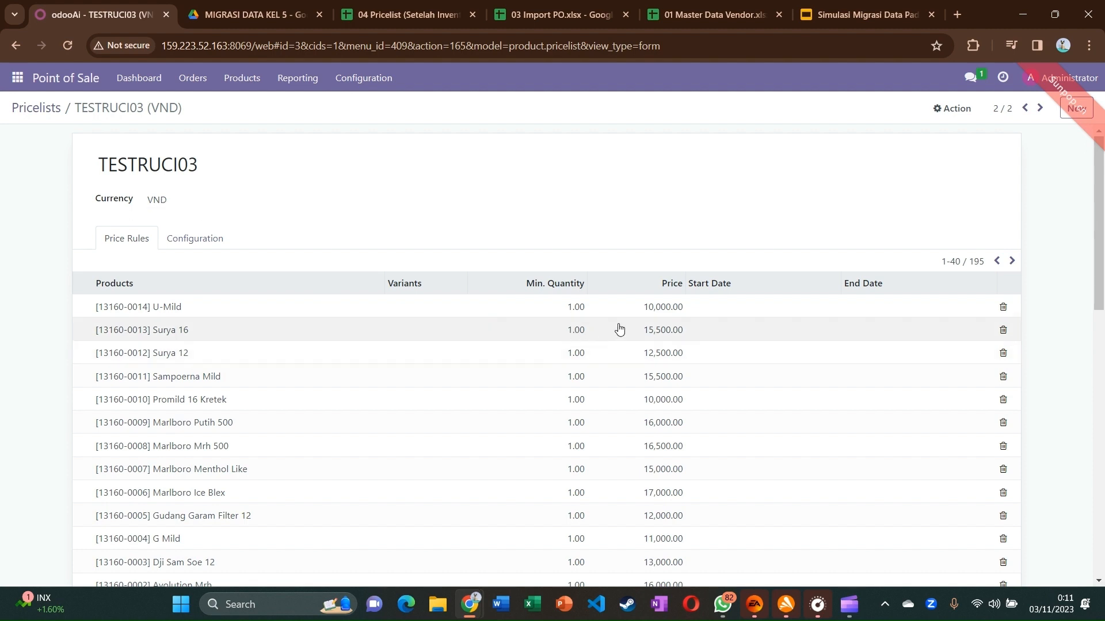
scroll(525, 334, down, 3)
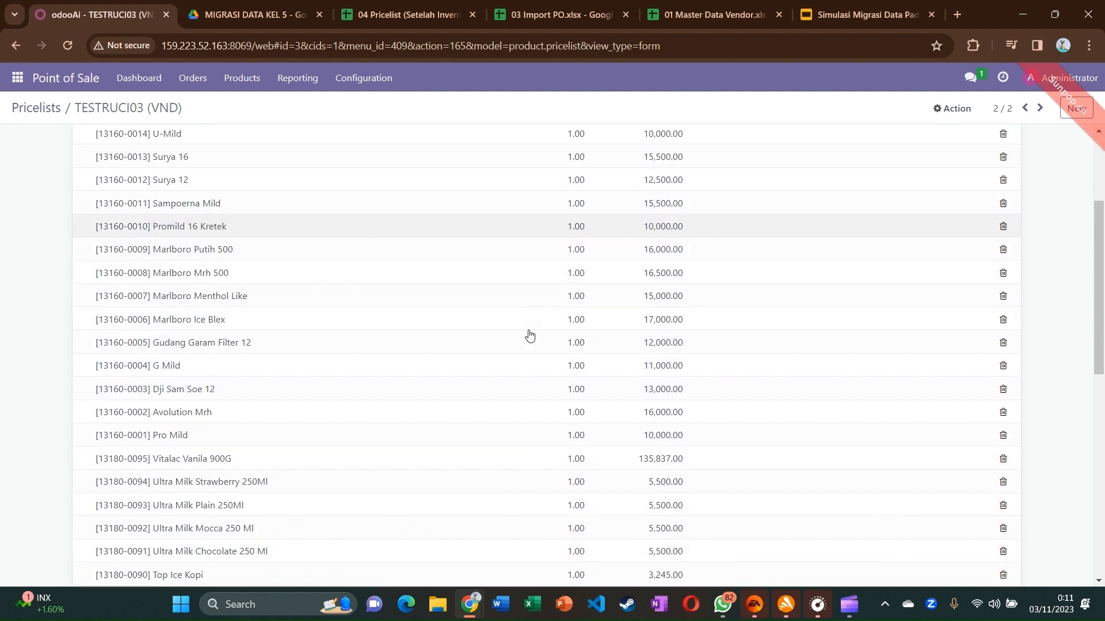
scroll(527, 335, down, 4)
scroll(526, 336, up, 7)
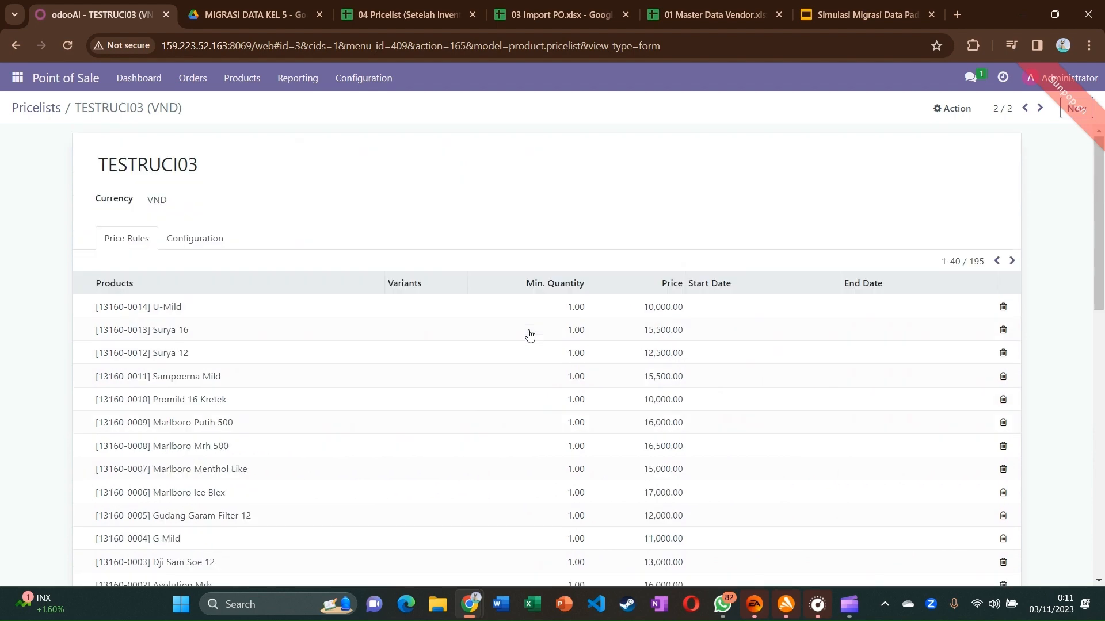
click(803, 16)
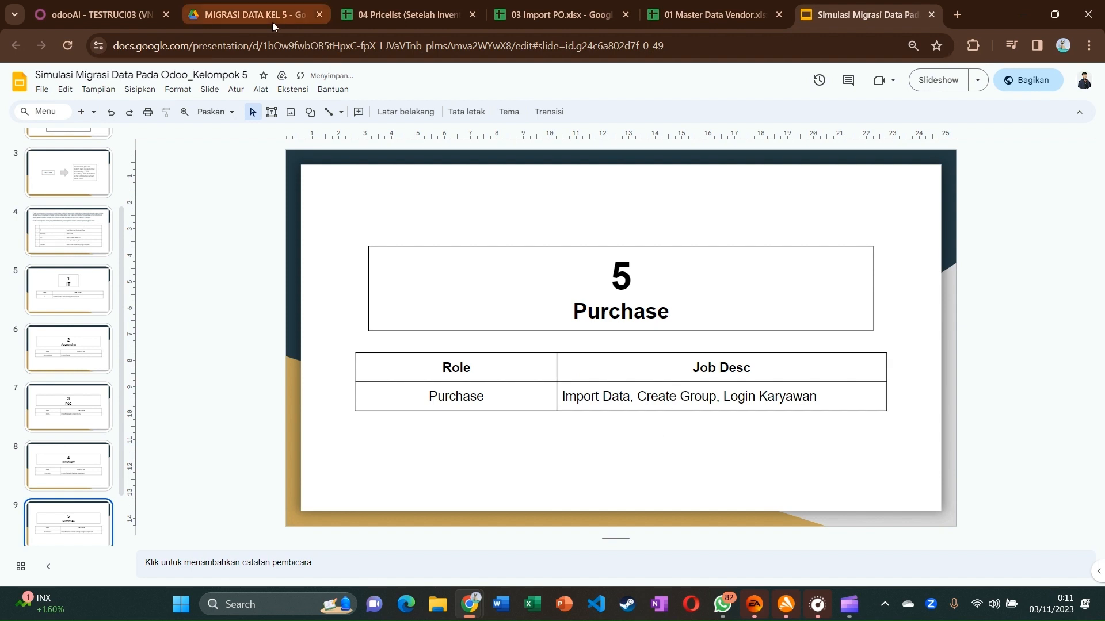
click(98, 15)
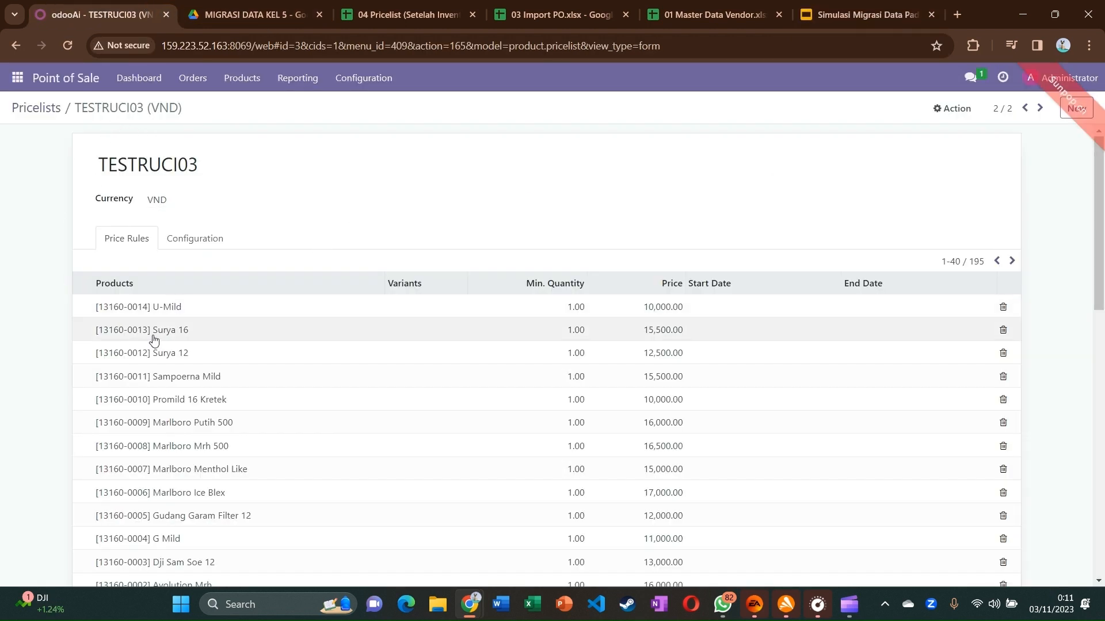
Activate developer mode in Settings and reopen the Users & Companies menu
click(17, 78)
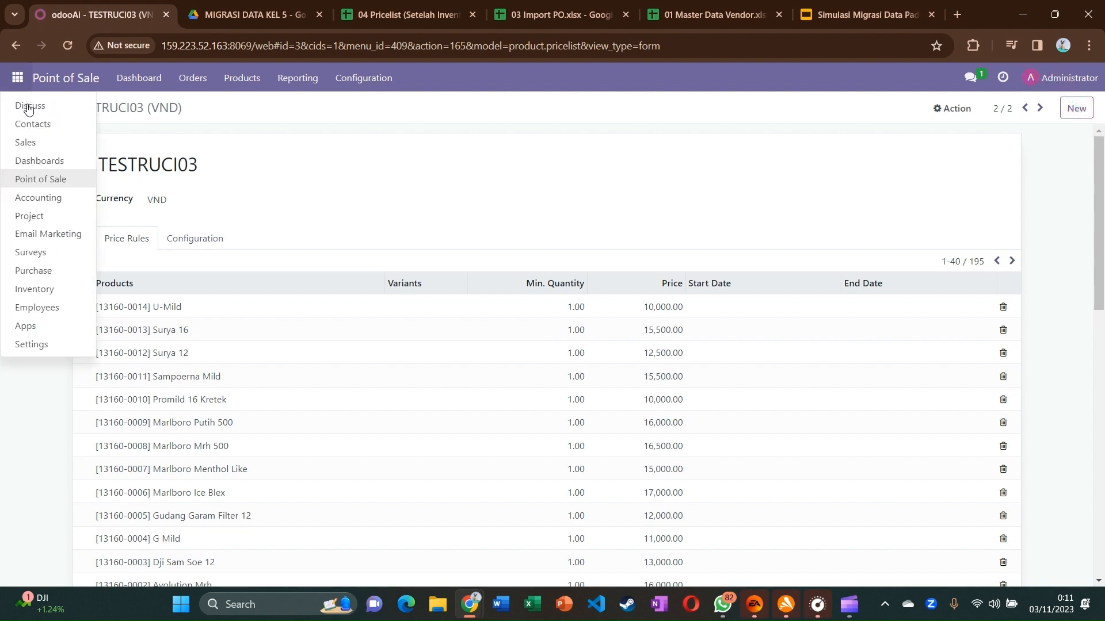
click(37, 343)
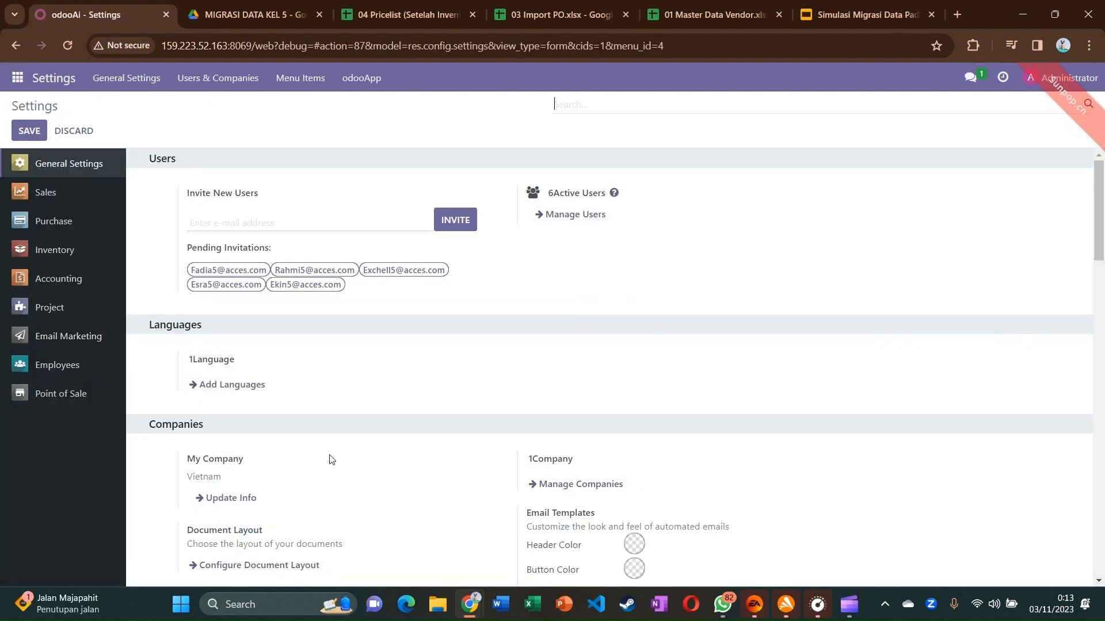
scroll(448, 432, down, 10)
scroll(451, 433, down, 4)
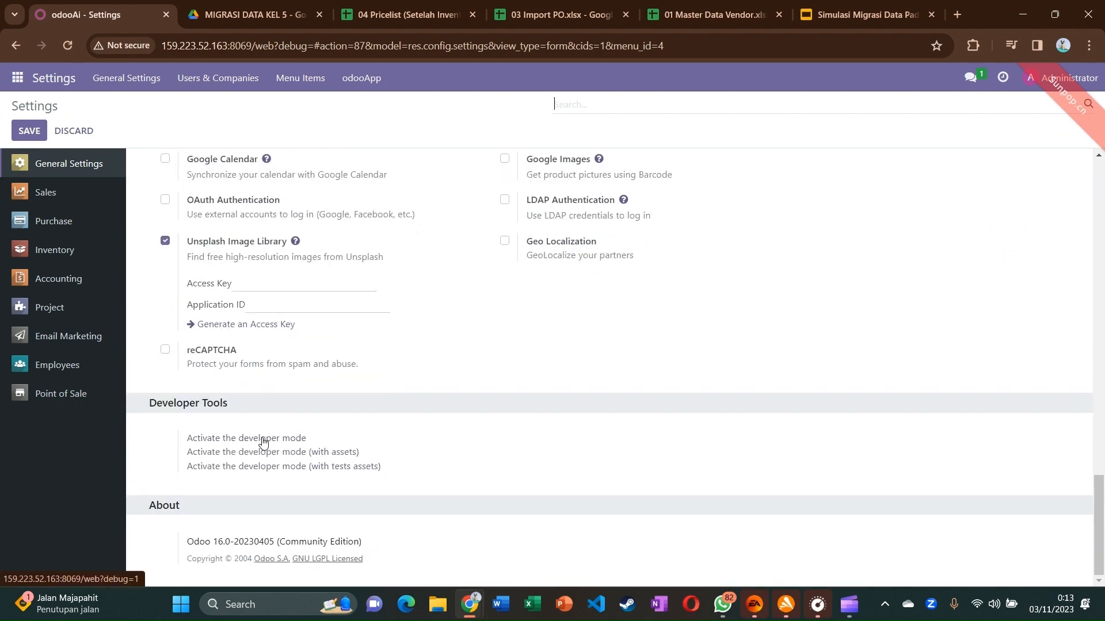
click(218, 78)
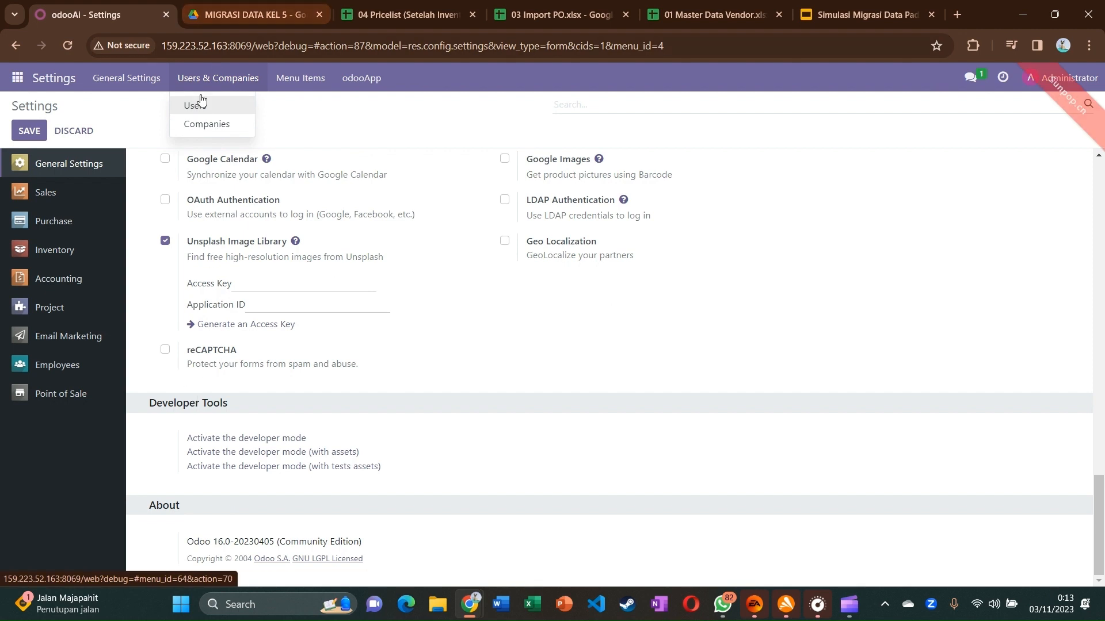
click(238, 442)
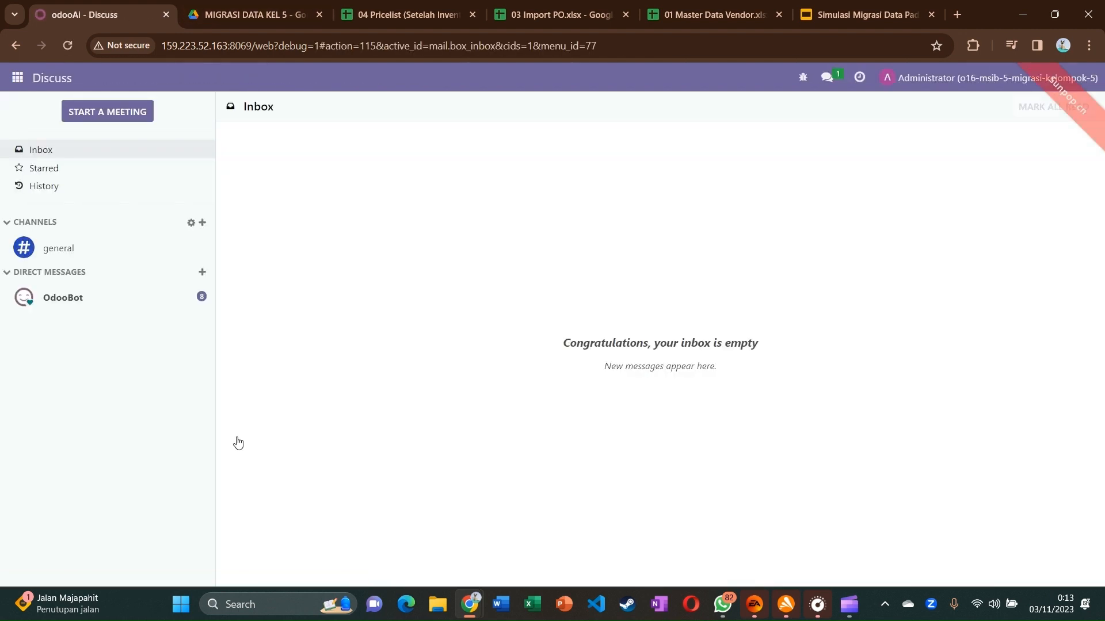
click(17, 78)
click(28, 348)
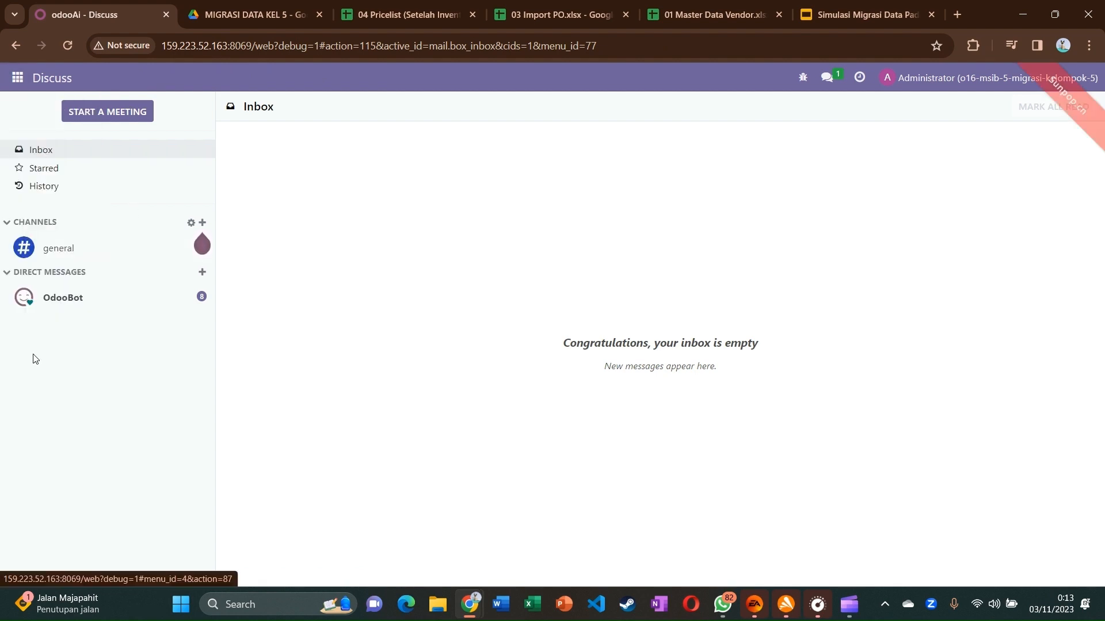
click(240, 79)
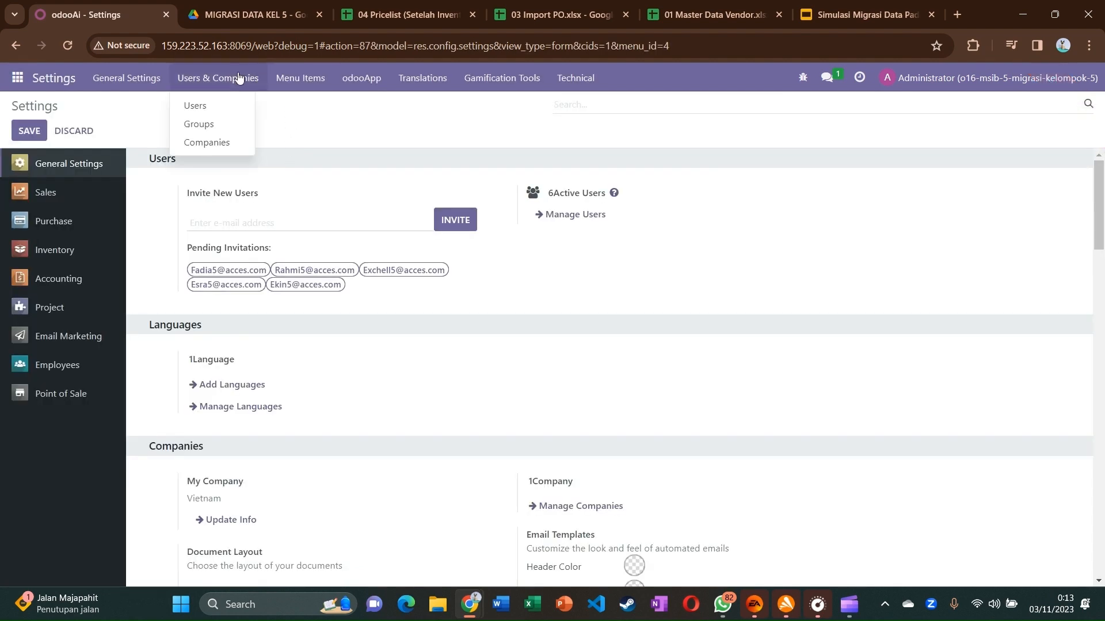
Create a new user group for the Purchase application named Kelompok 5 - Vietnam
click(217, 134)
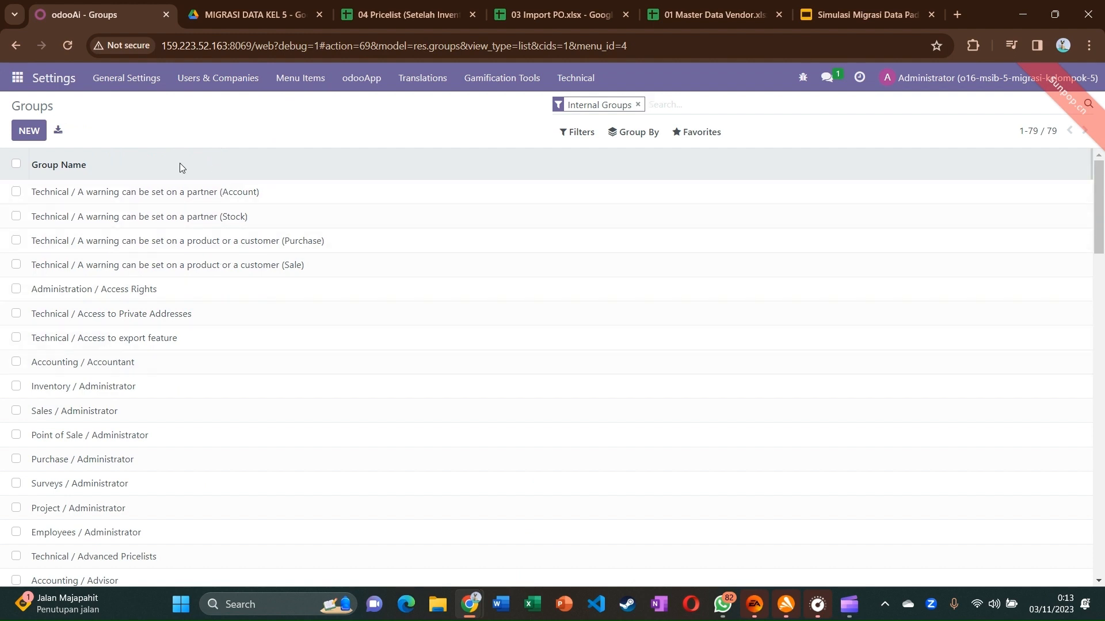
click(30, 134)
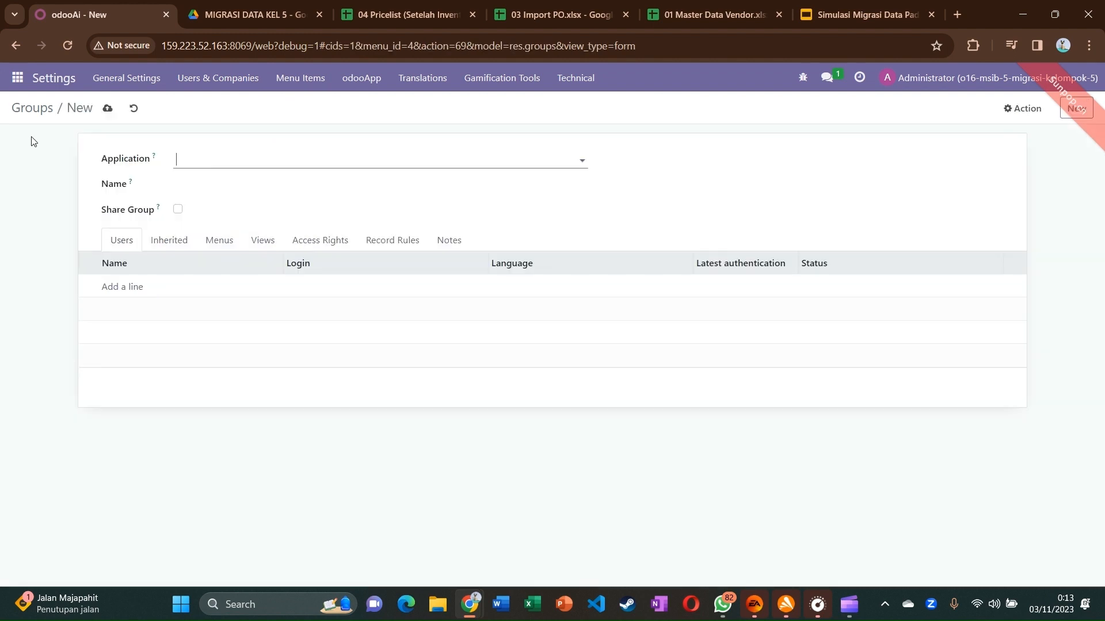
click(191, 164)
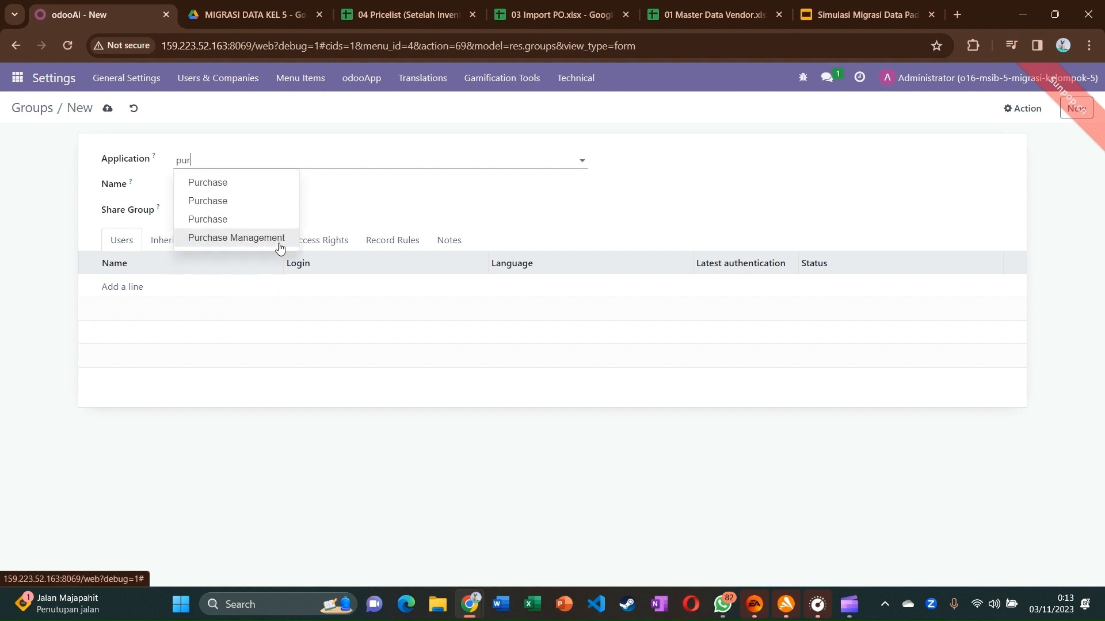
click(238, 183)
click(223, 188)
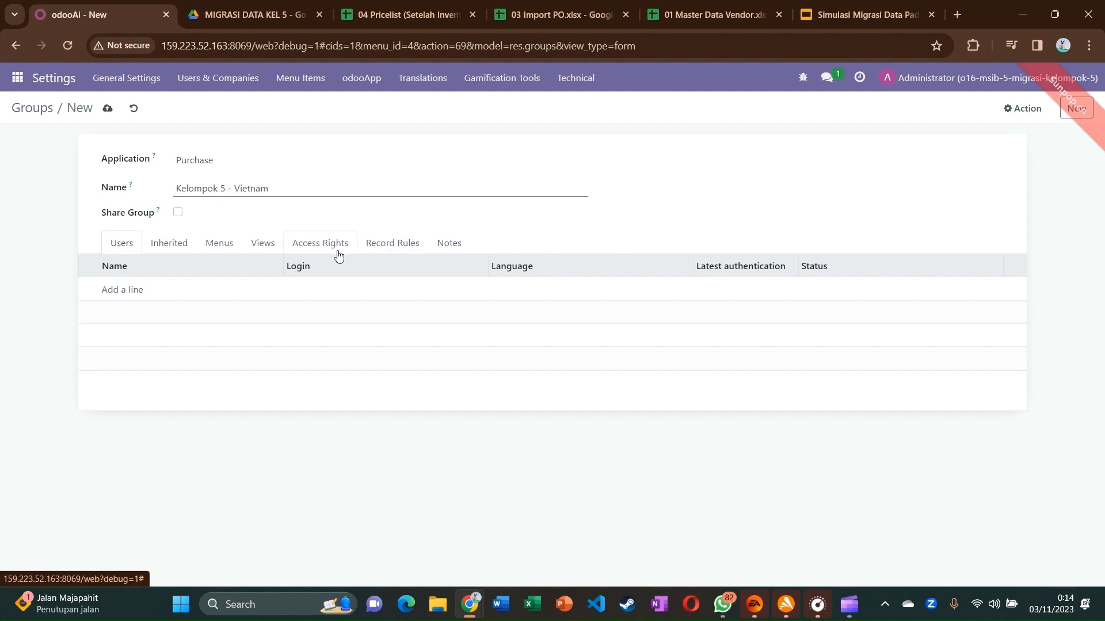
Add Administrator and the employee user to the Kelompok 5 - Vietnam group and save it
click(129, 290)
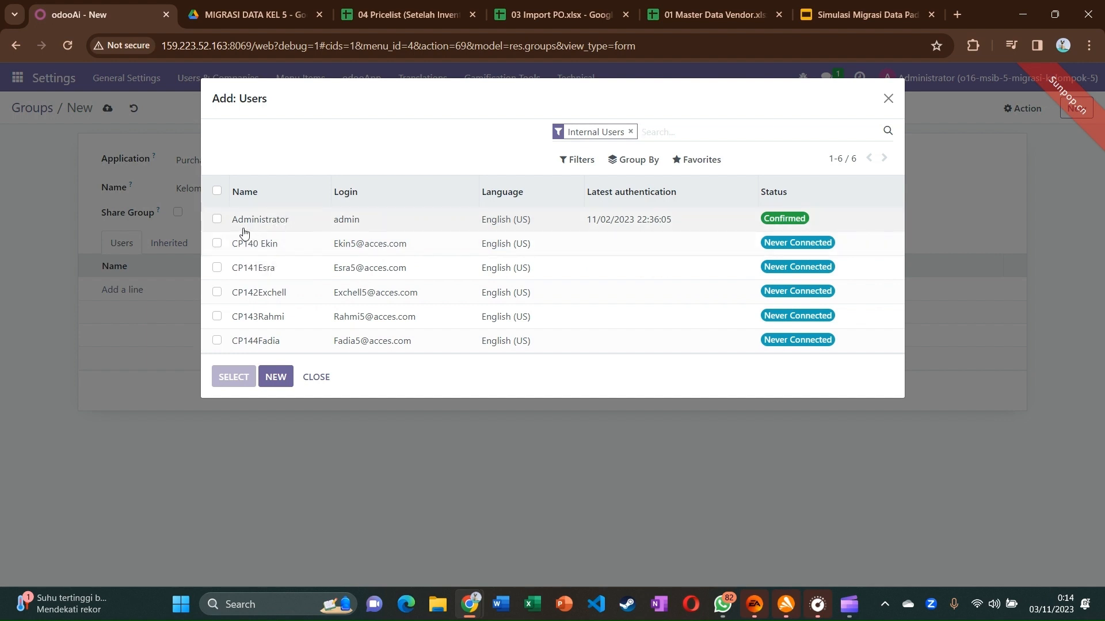
click(217, 223)
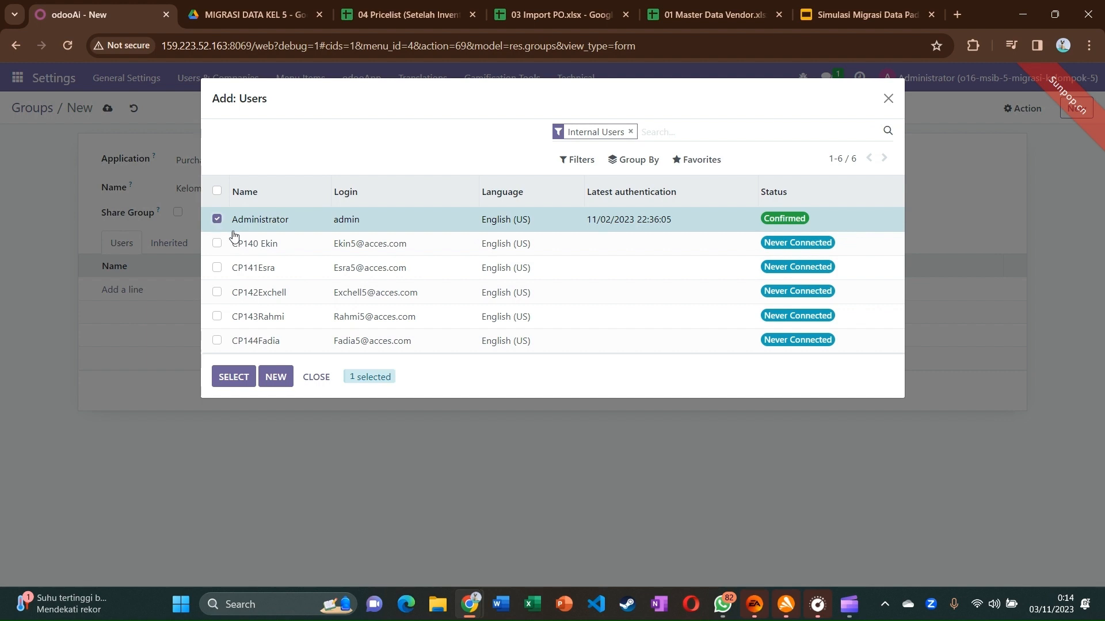
click(218, 292)
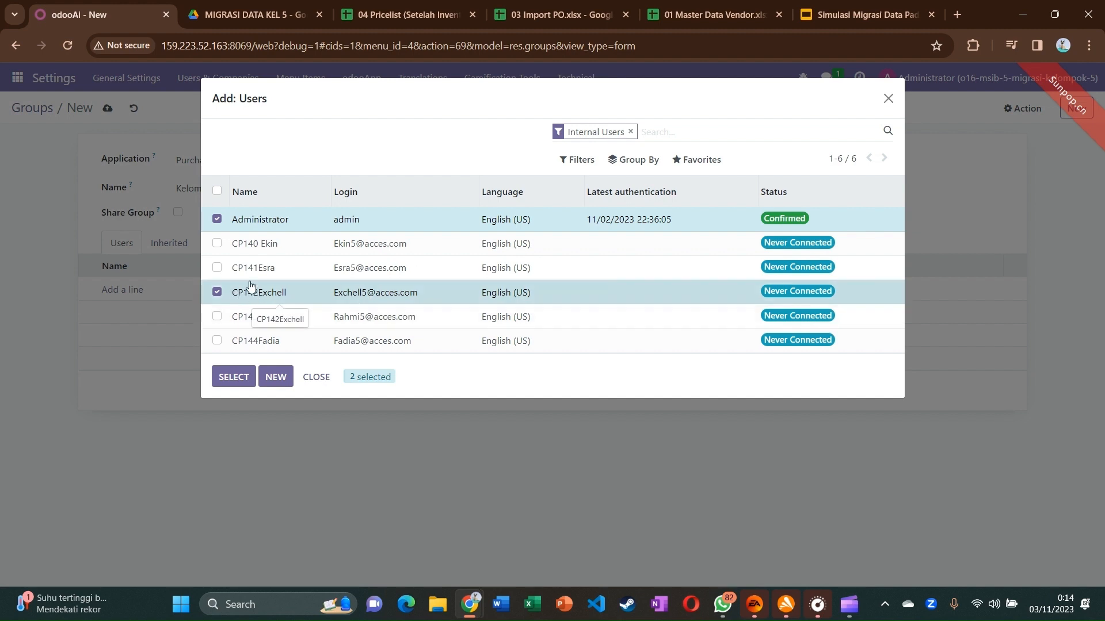
click(233, 377)
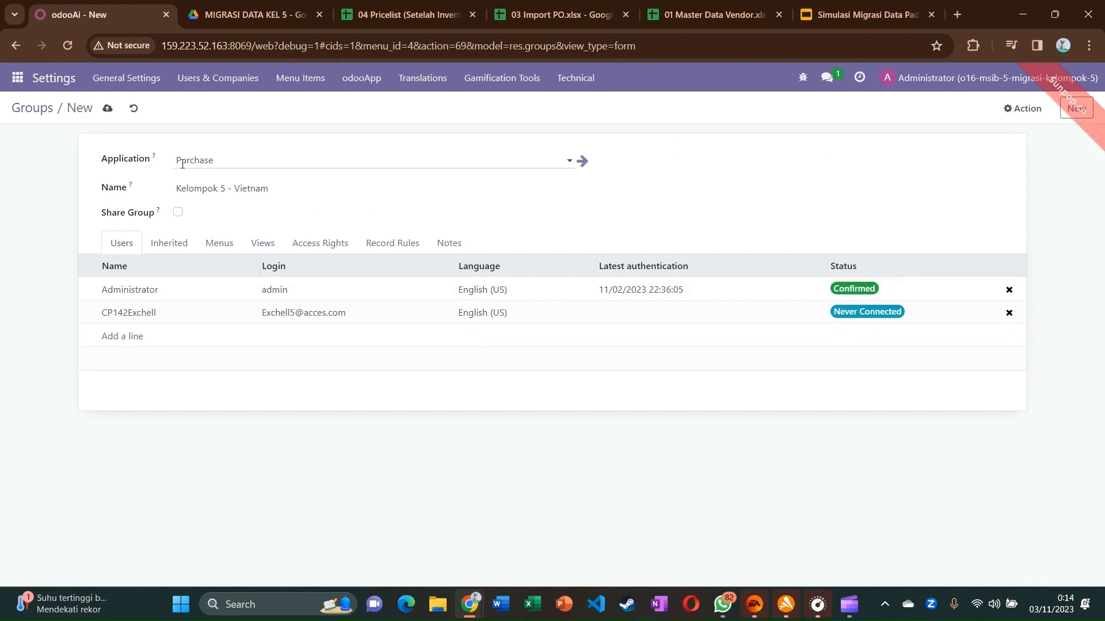
click(108, 109)
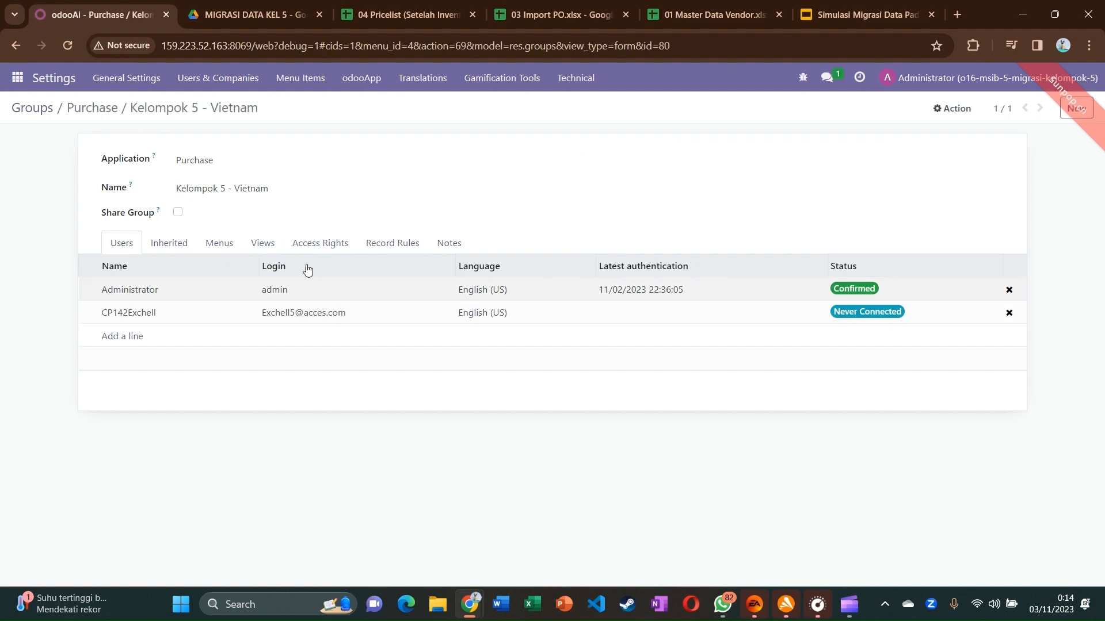
Find Kelompok 5 - Vietnam by searching groups for 'kelompok' and review its employee member
click(37, 113)
click(639, 105)
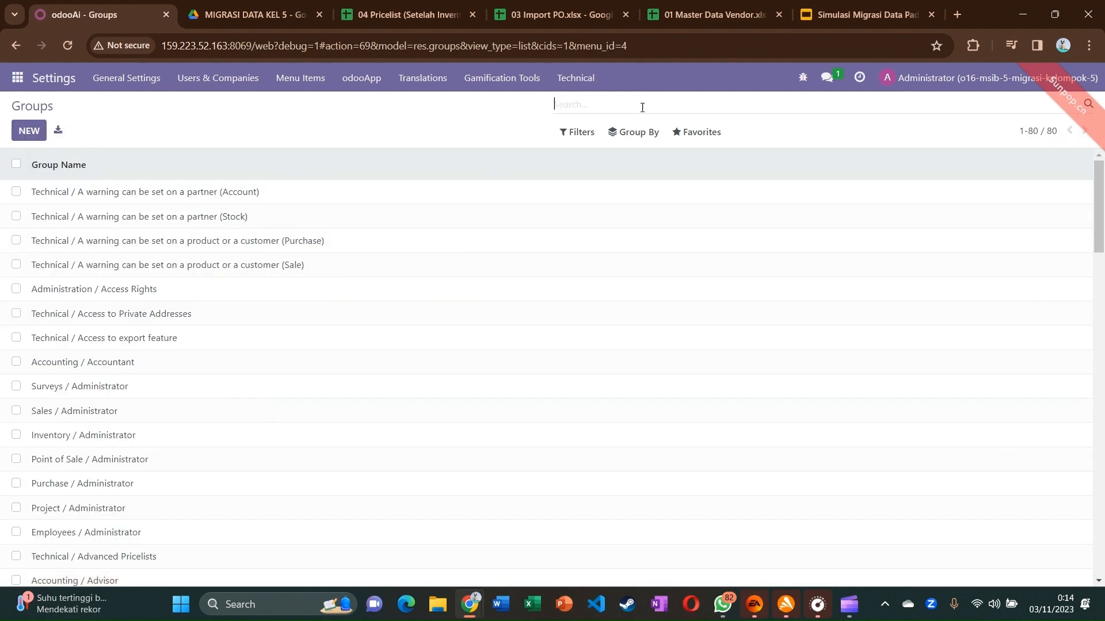
text(kelompok)
key(Return)
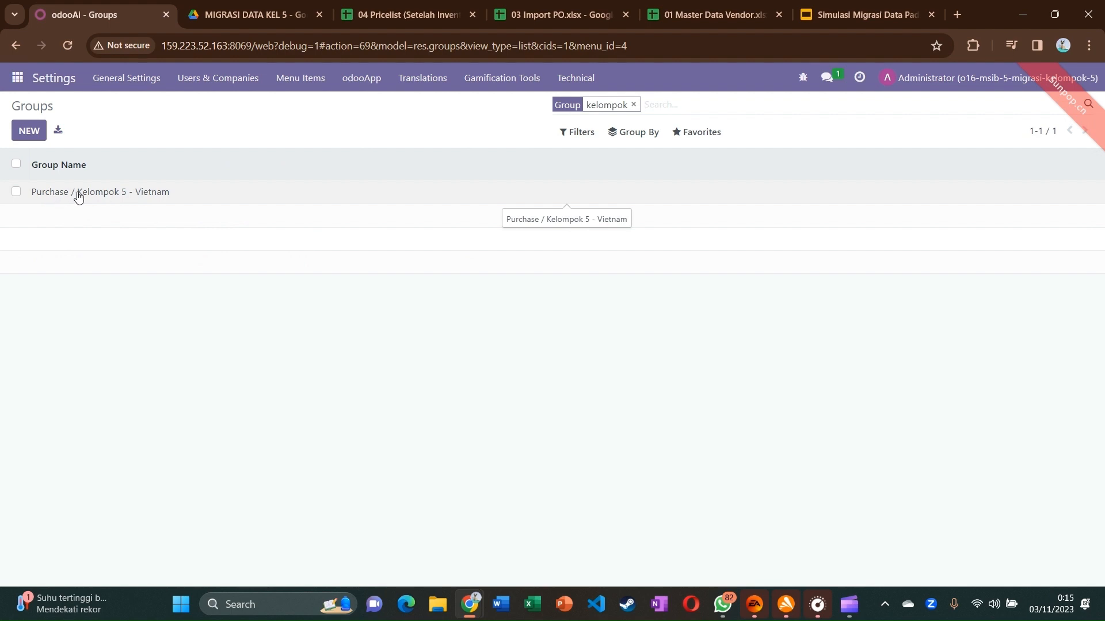
click(155, 194)
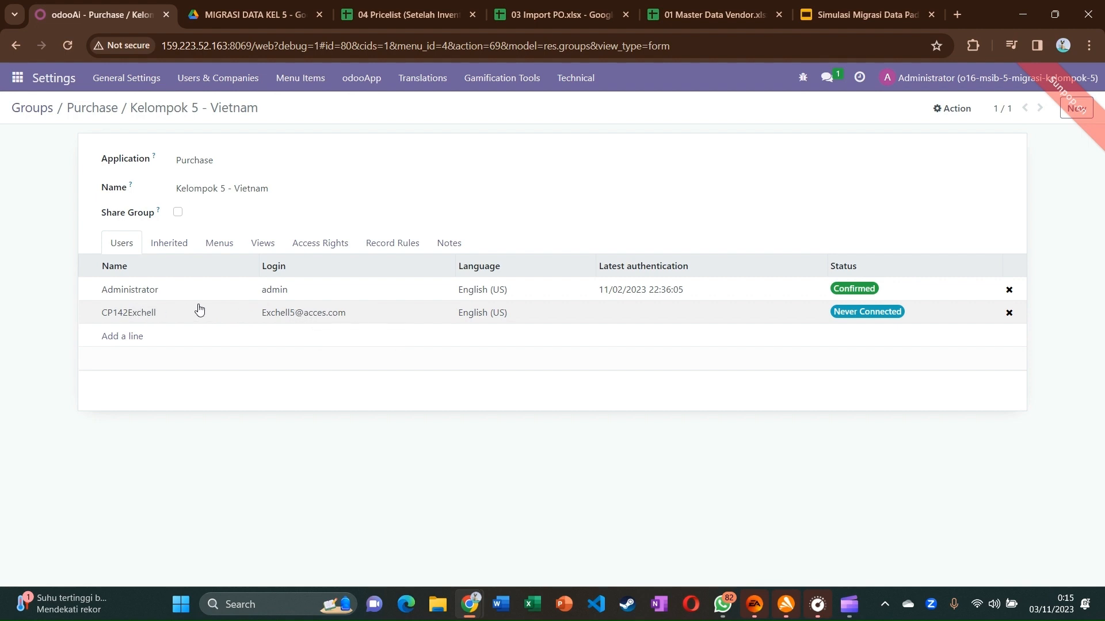
click(241, 313)
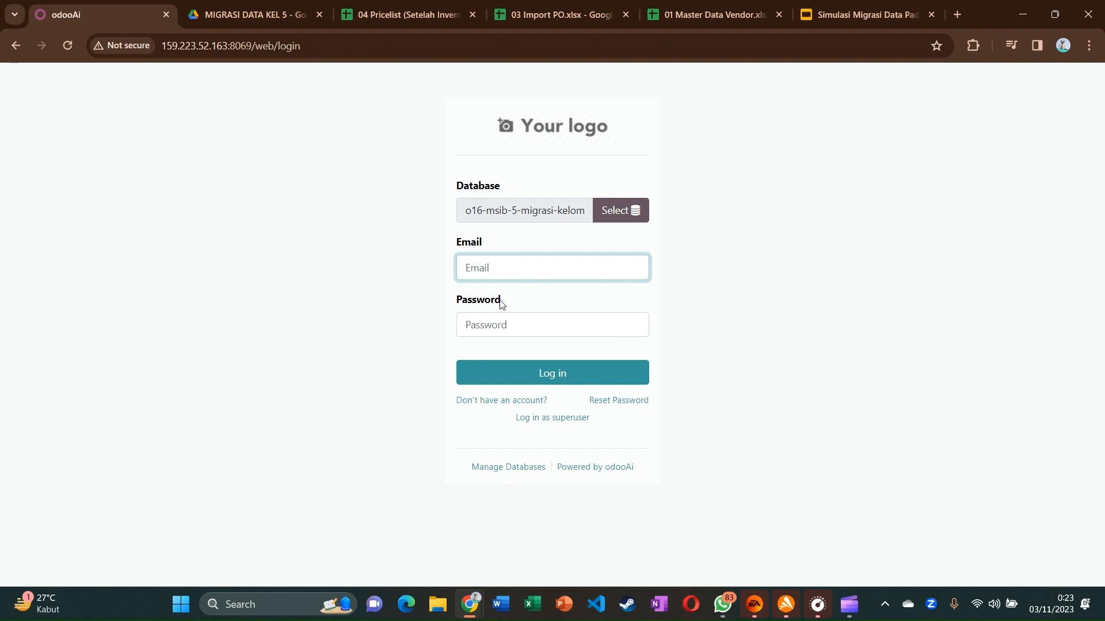
Sign in as the employee user using the saved login email and their password
click(518, 280)
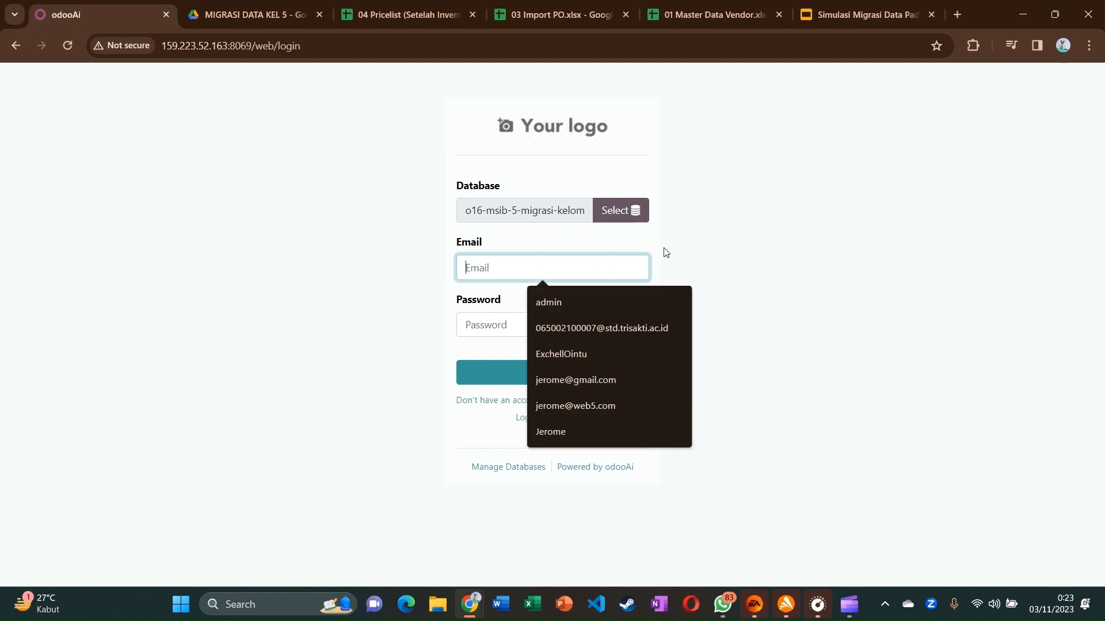
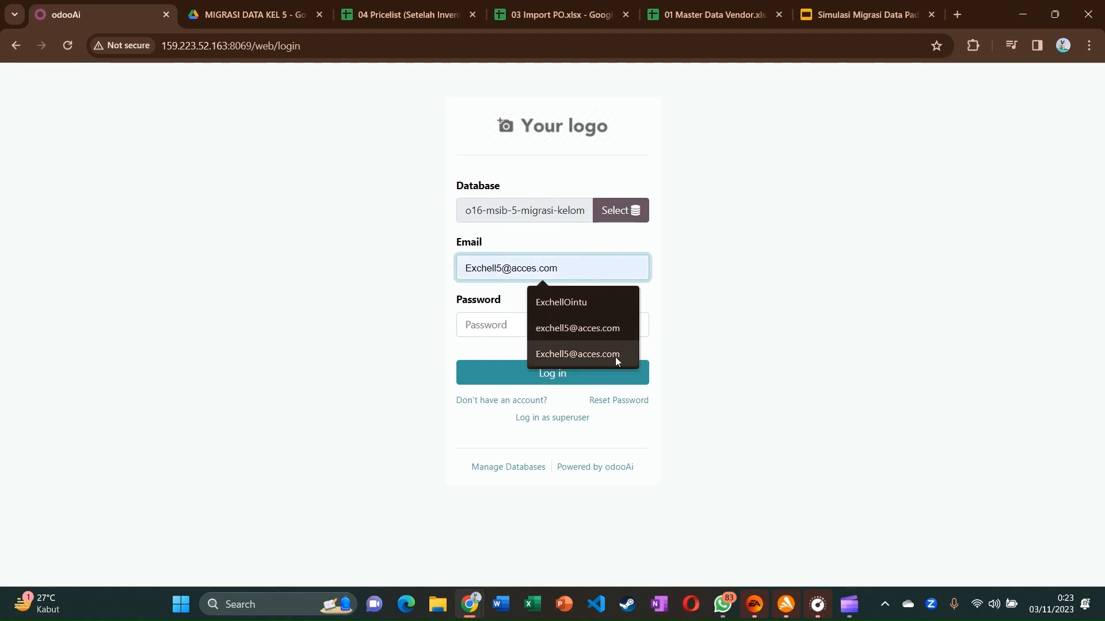
click(615, 357)
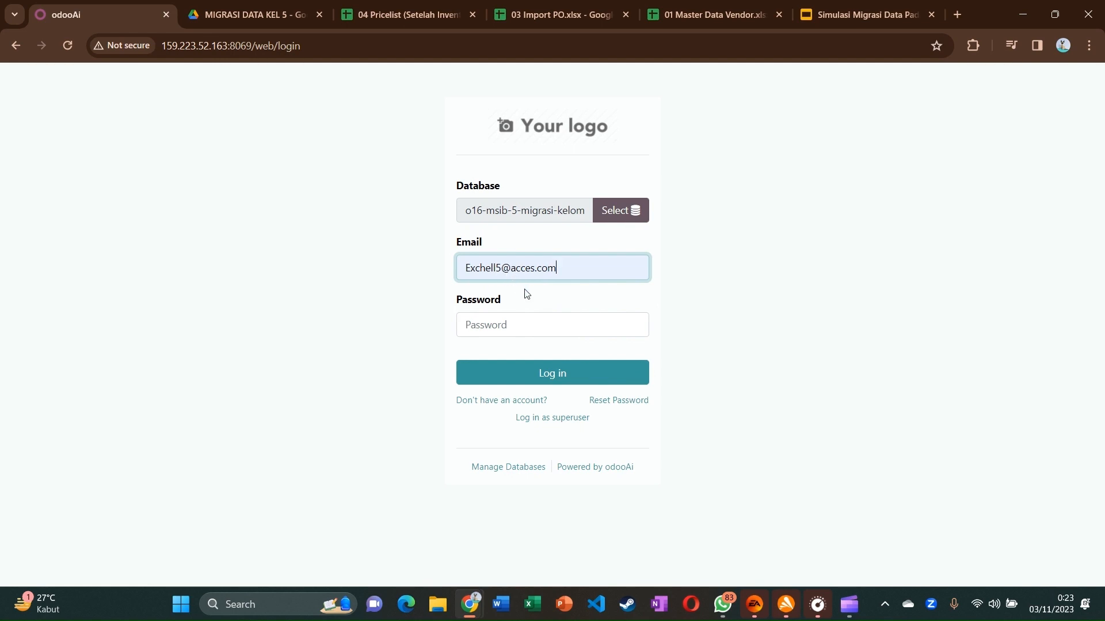
click(501, 324)
text(••)
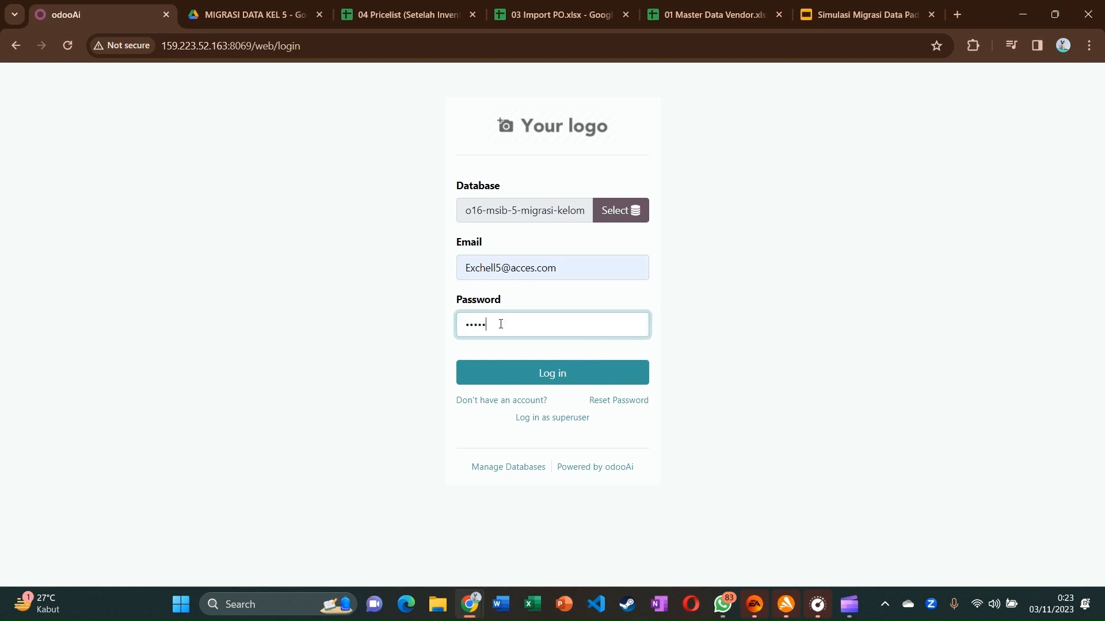
text(•••)
click(534, 371)
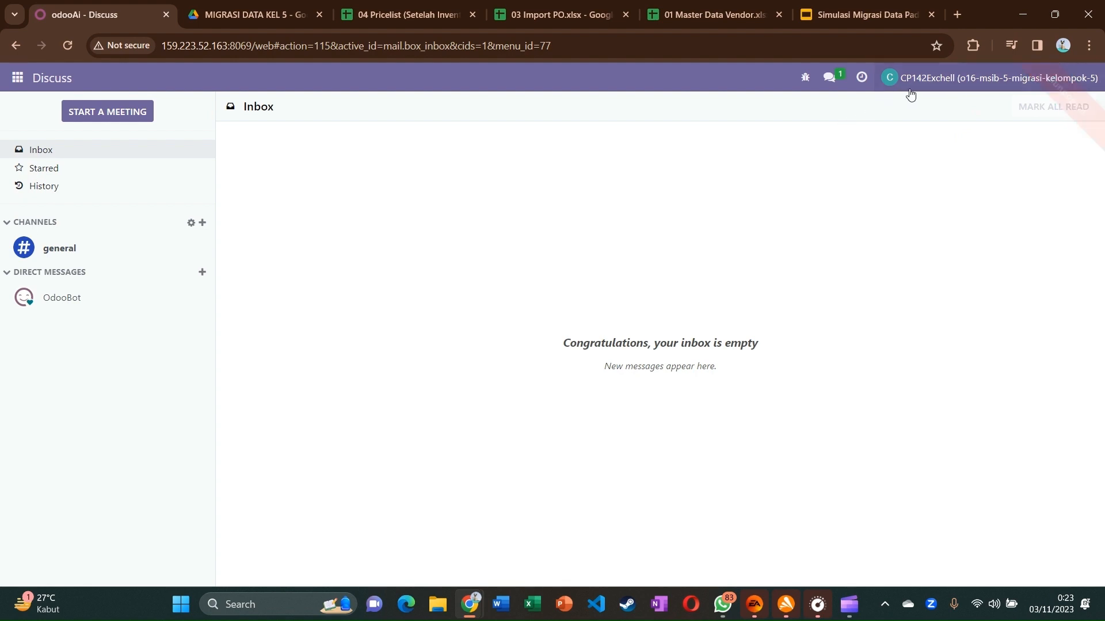
View the five Requests for Quotation in Purchase as the employee, then show the migration slides
click(929, 86)
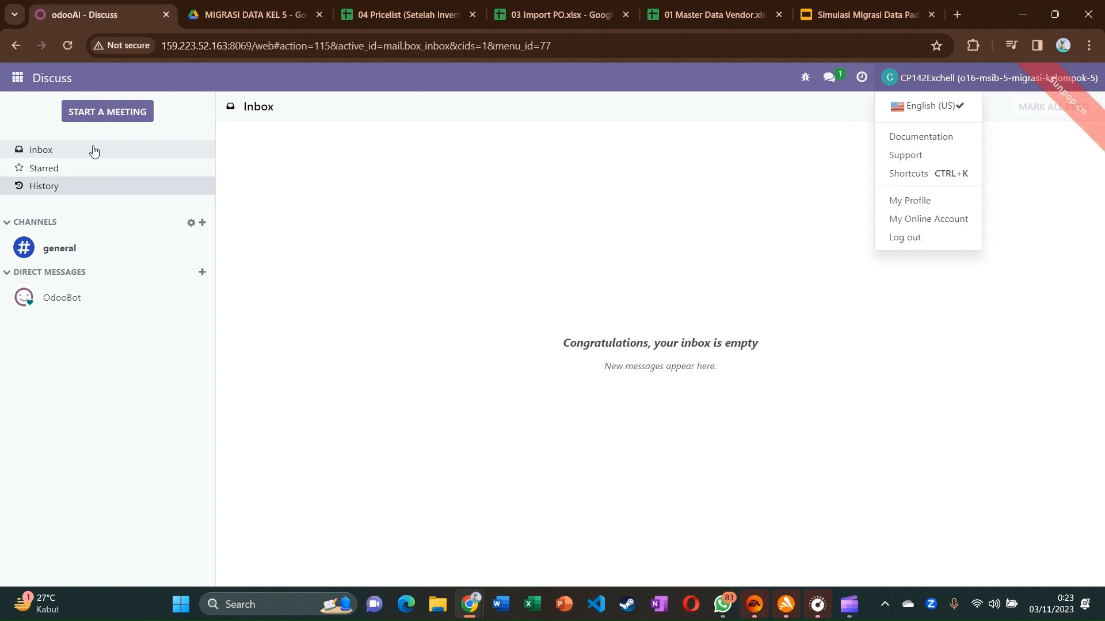
click(17, 78)
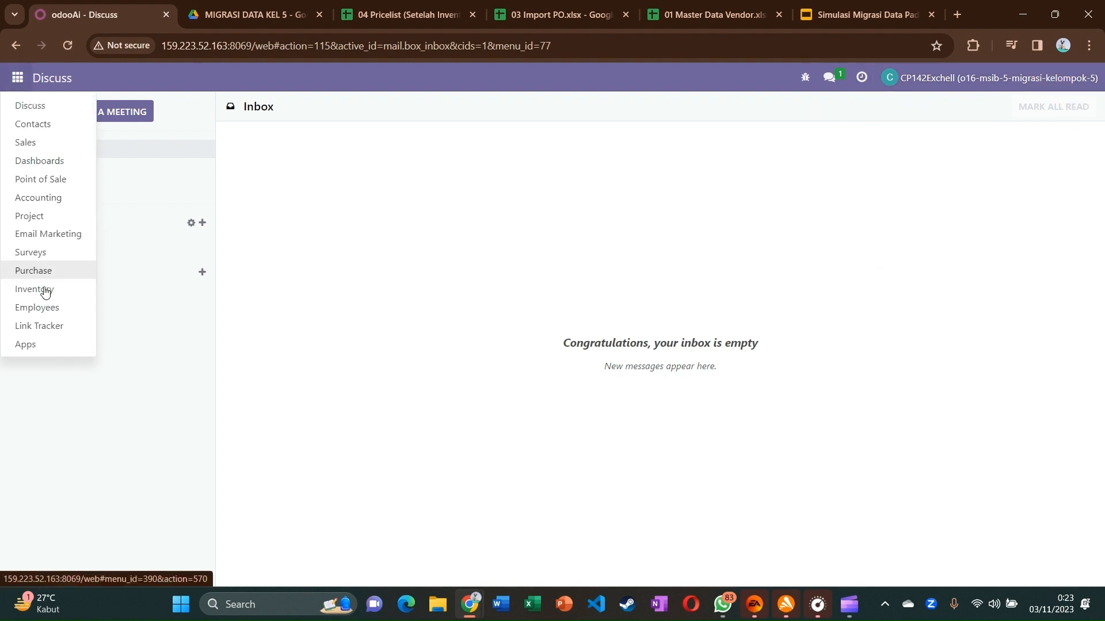
click(27, 271)
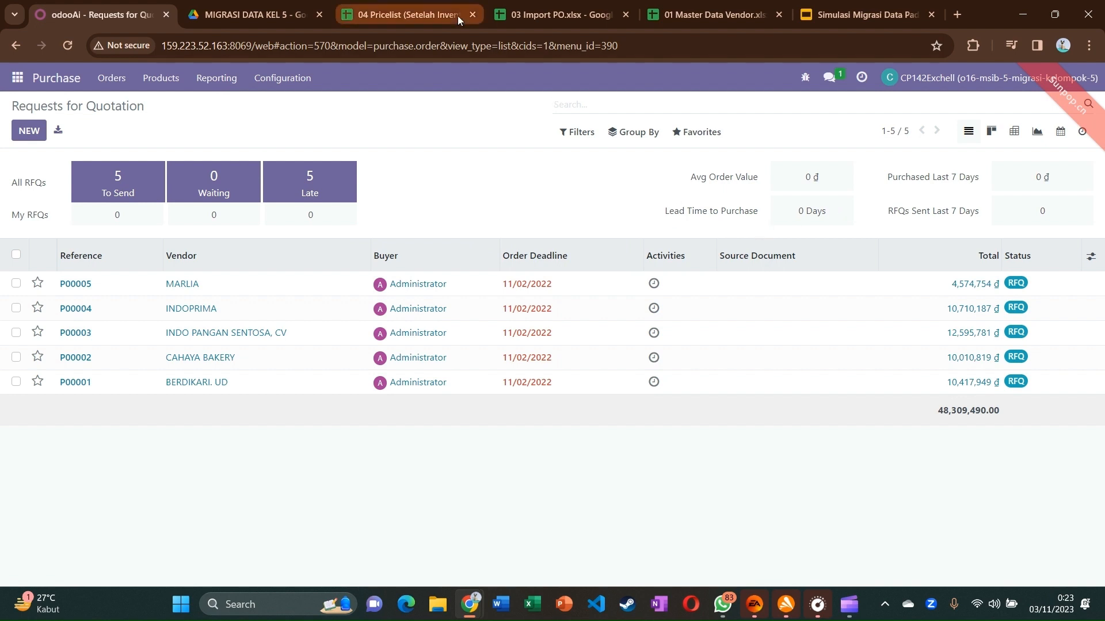
click(844, 17)
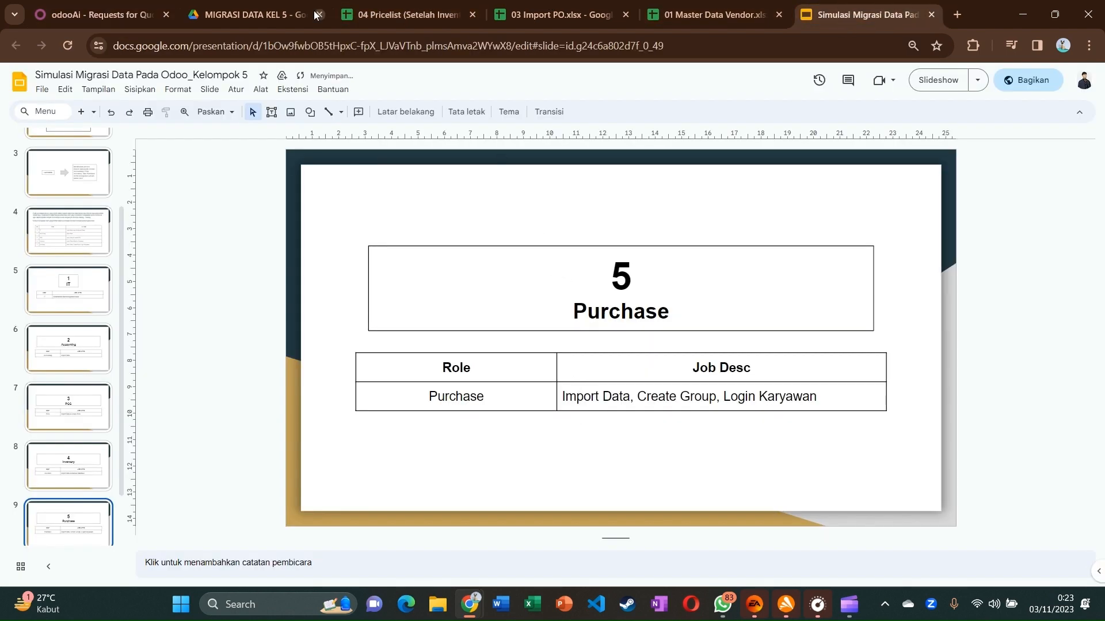
click(283, 6)
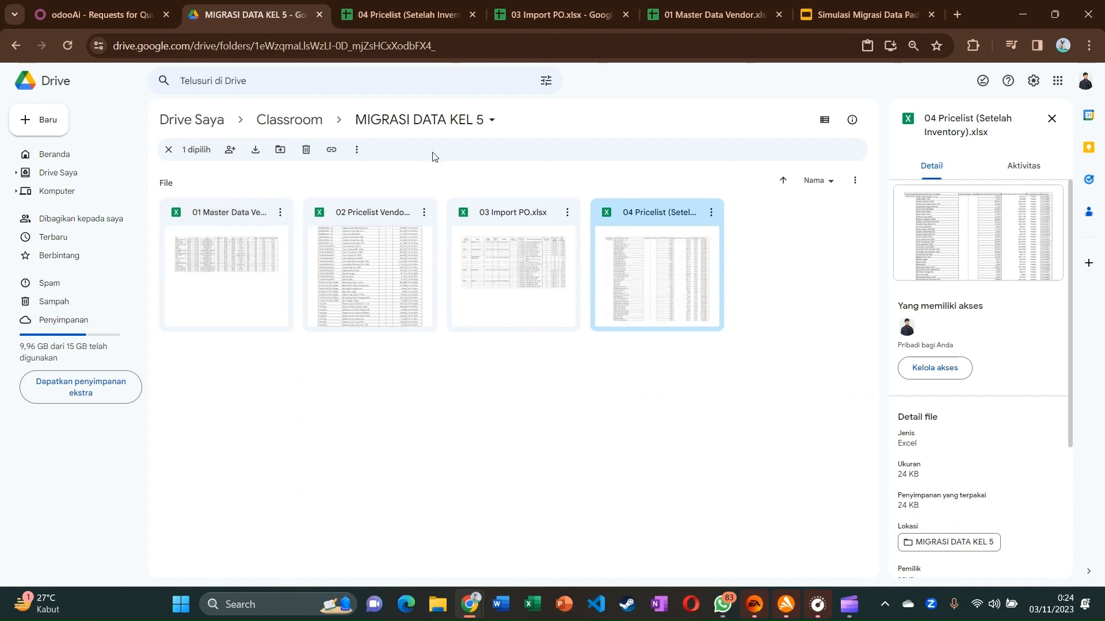
click(835, 15)
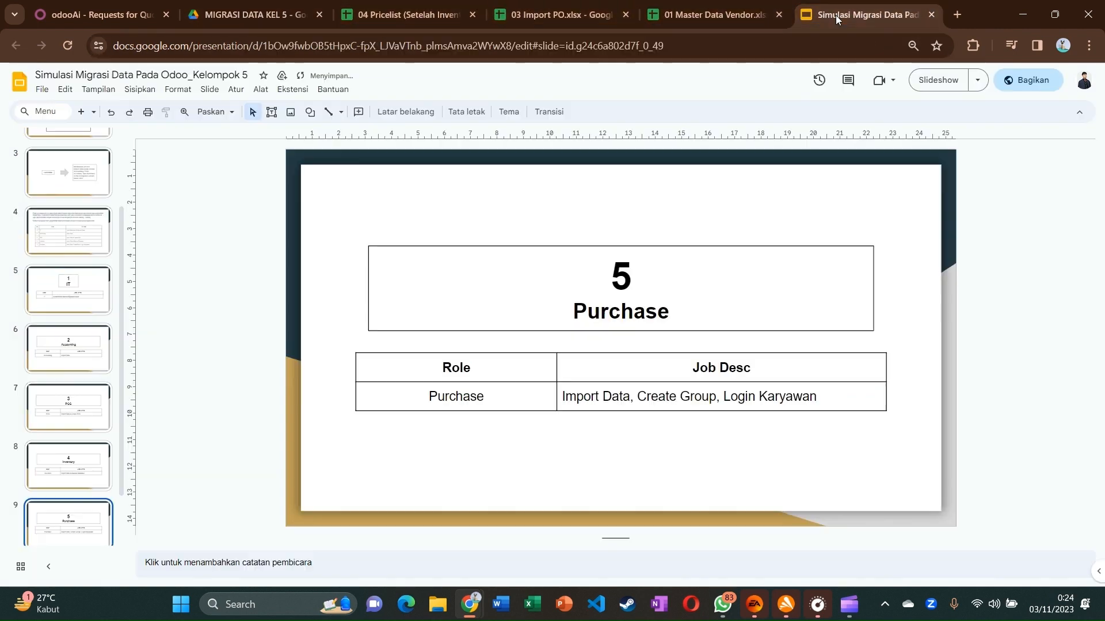